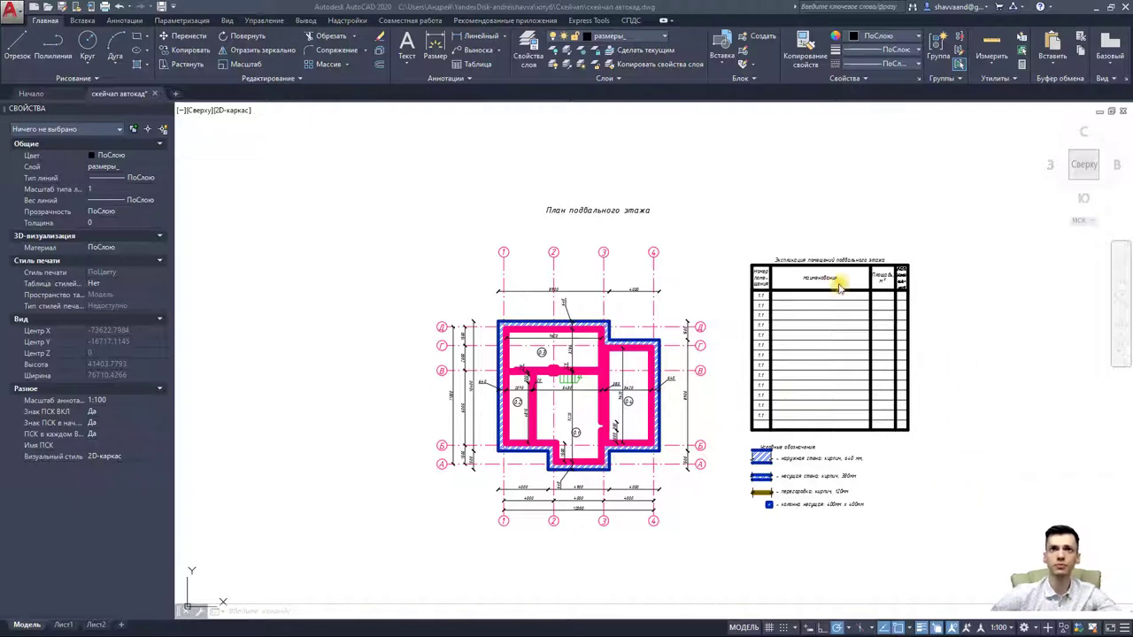
Step: Switch the Оси layer off and back on in the Layer Properties Manager
left_click(528, 62)
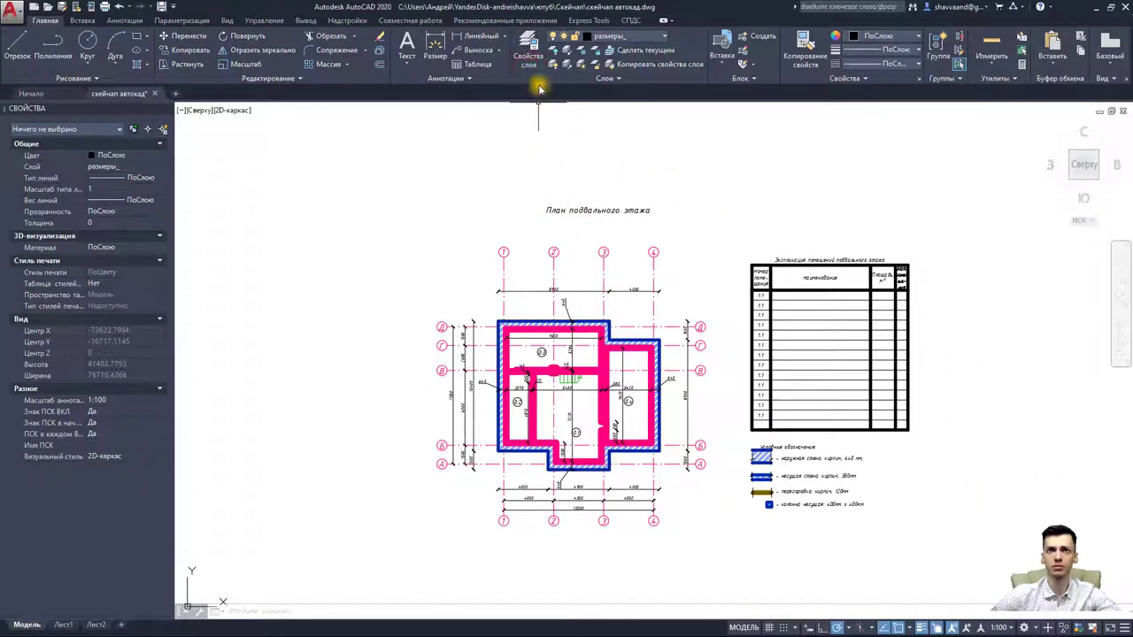
left_click(528, 54)
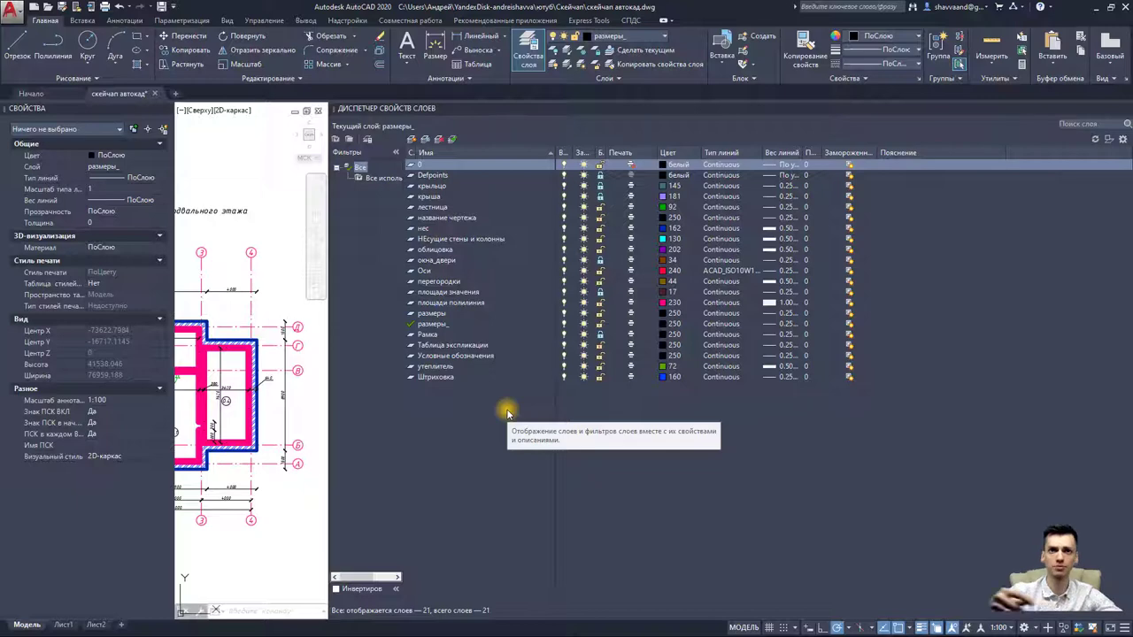
left_click(535, 69)
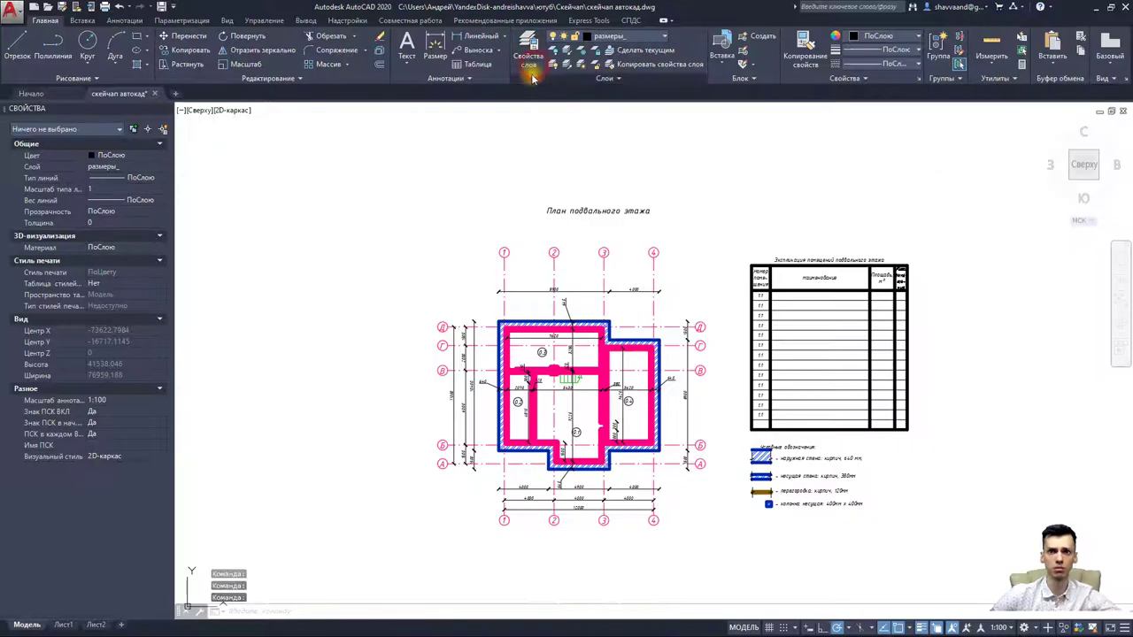
left_click(529, 50)
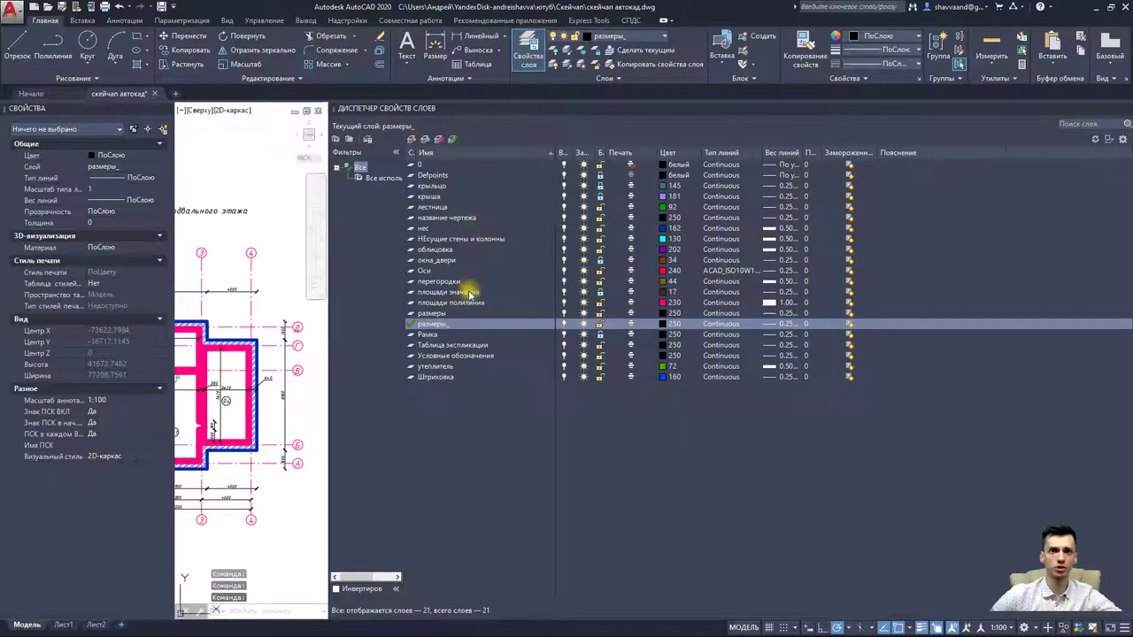
left_click(564, 271)
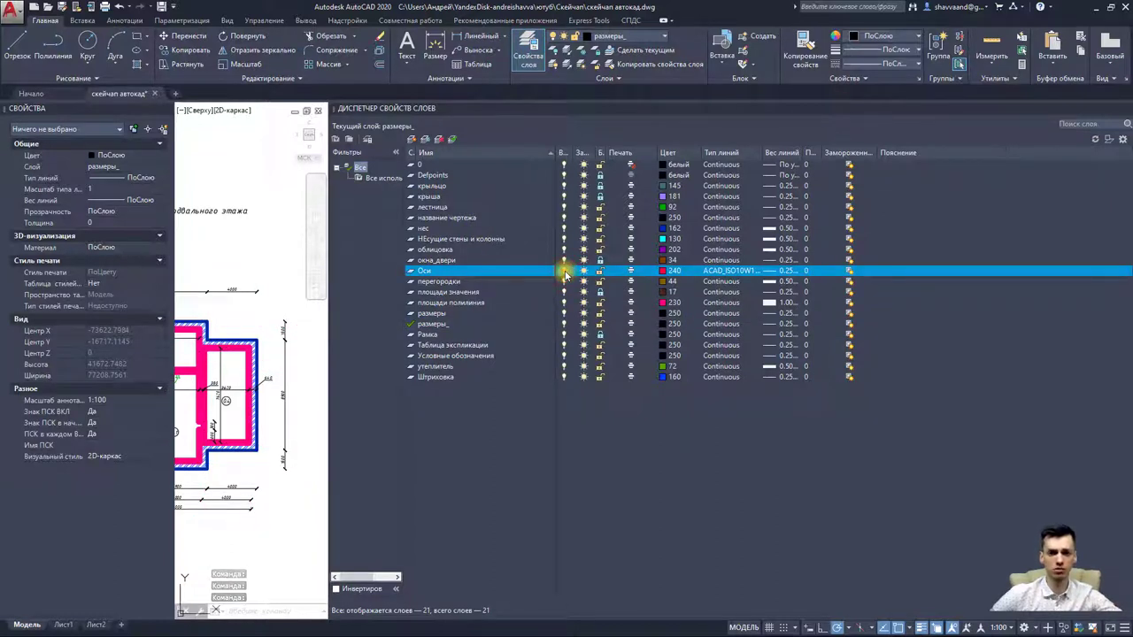
left_click(564, 271)
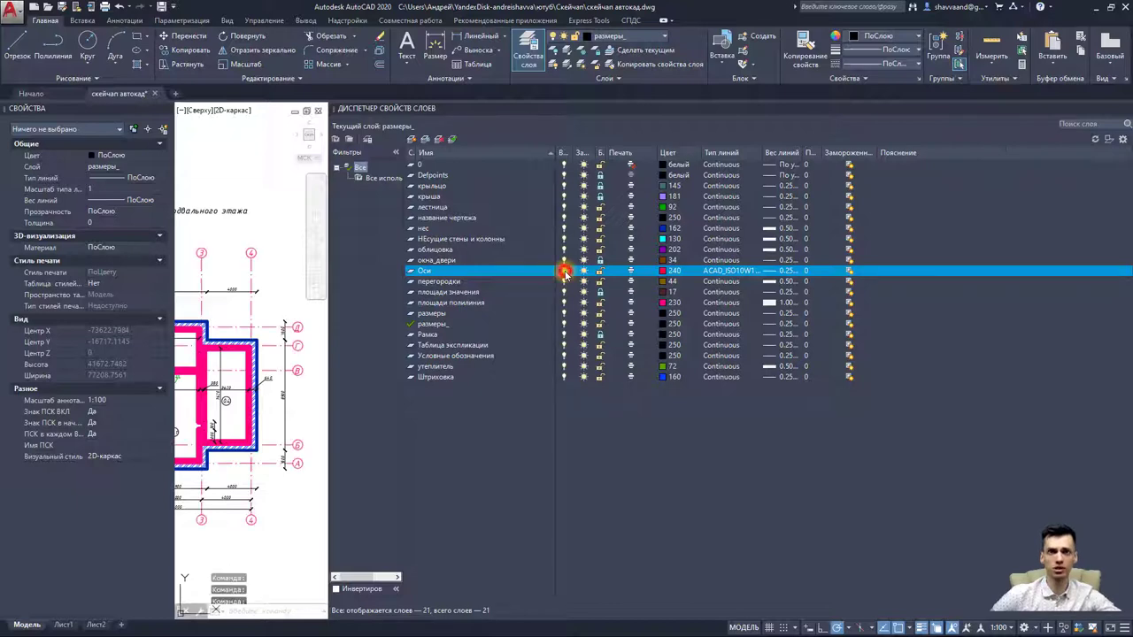
left_click(528, 48)
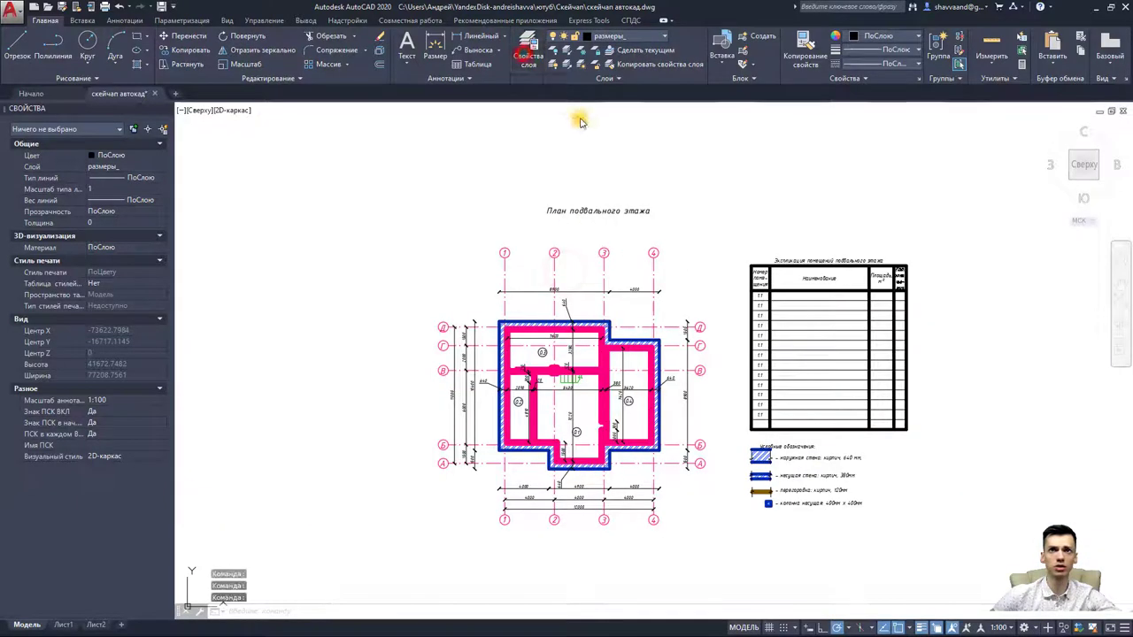
Step: Walk through the layers with LAYWALK, isolating the Оси layer, then close it
left_click(605, 79)
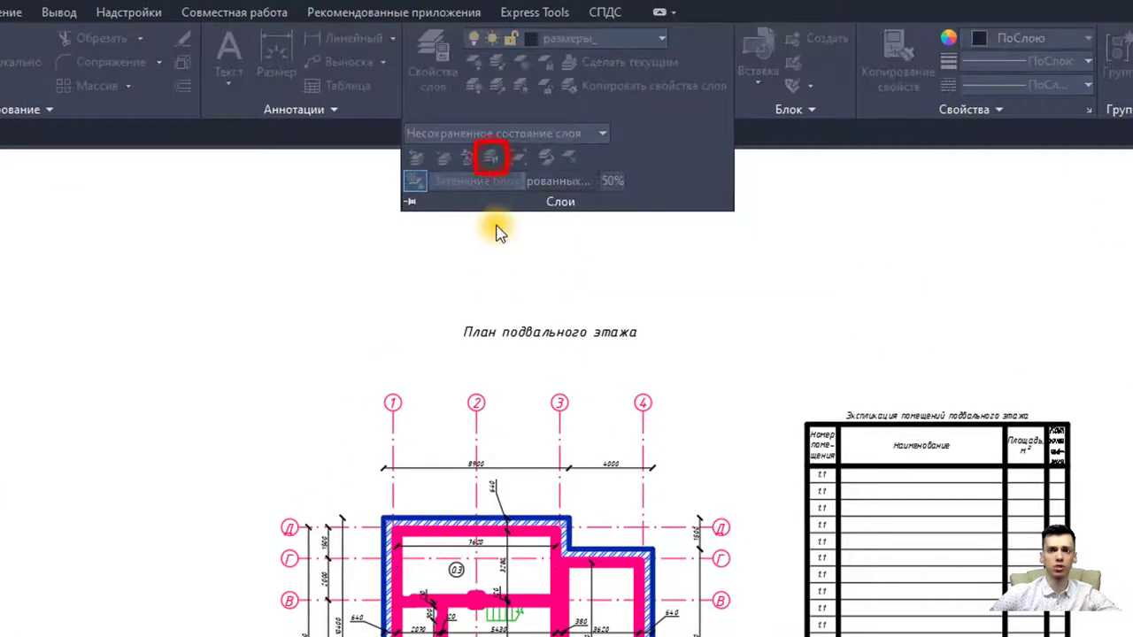
left_click(492, 158)
left_click(442, 571)
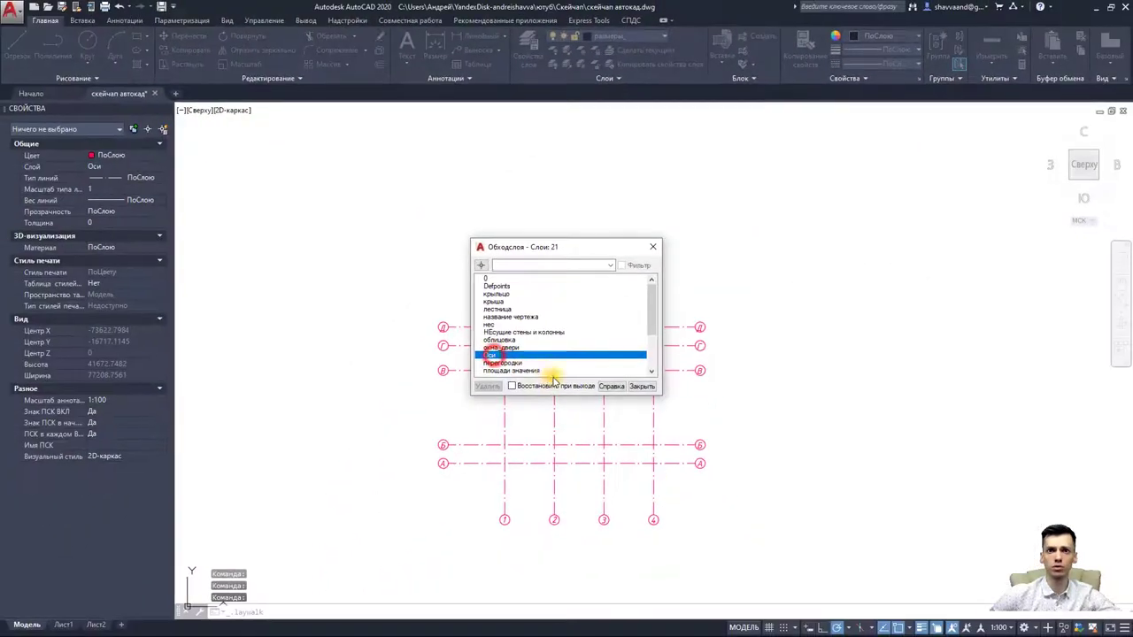
left_click(653, 247)
scroll(725, 424, "down", 5)
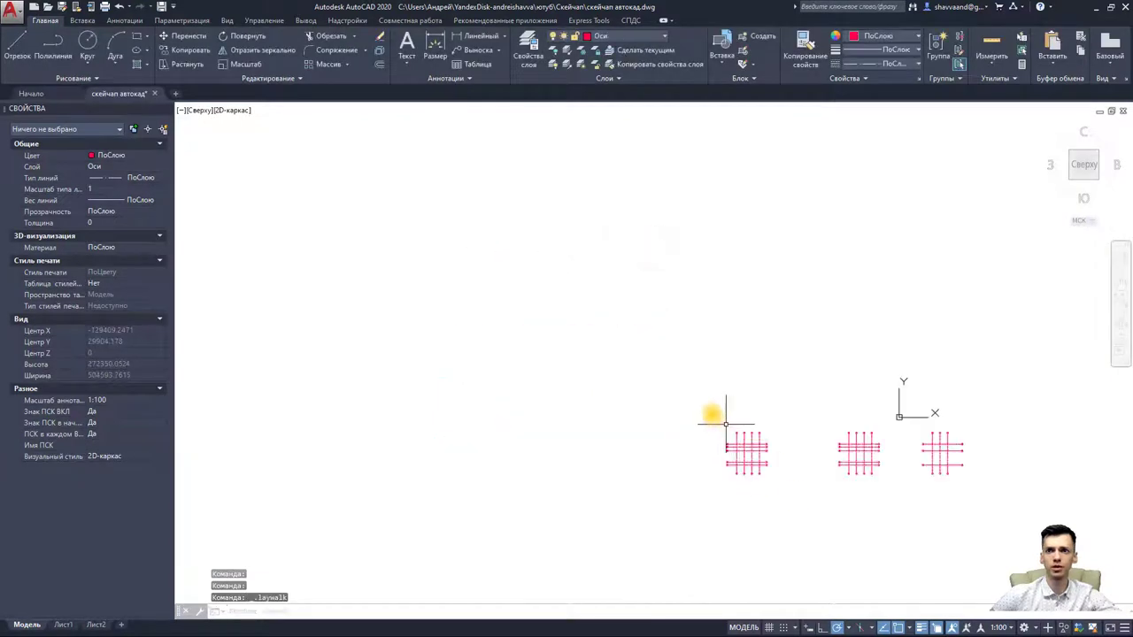
scroll(725, 424, "down", 4)
Step: Window-select all 120 objects and turn every layer back on with LAYON
middle_click_drag(678, 398, 569, 354)
left_click(568, 355)
left_click(823, 452)
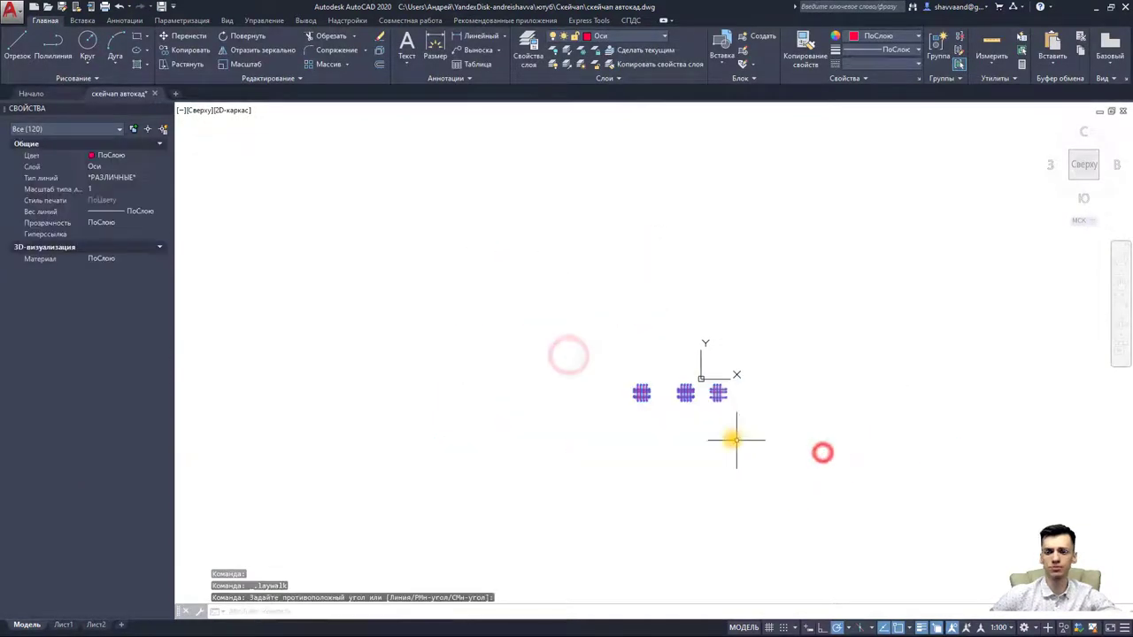
left_click(552, 64)
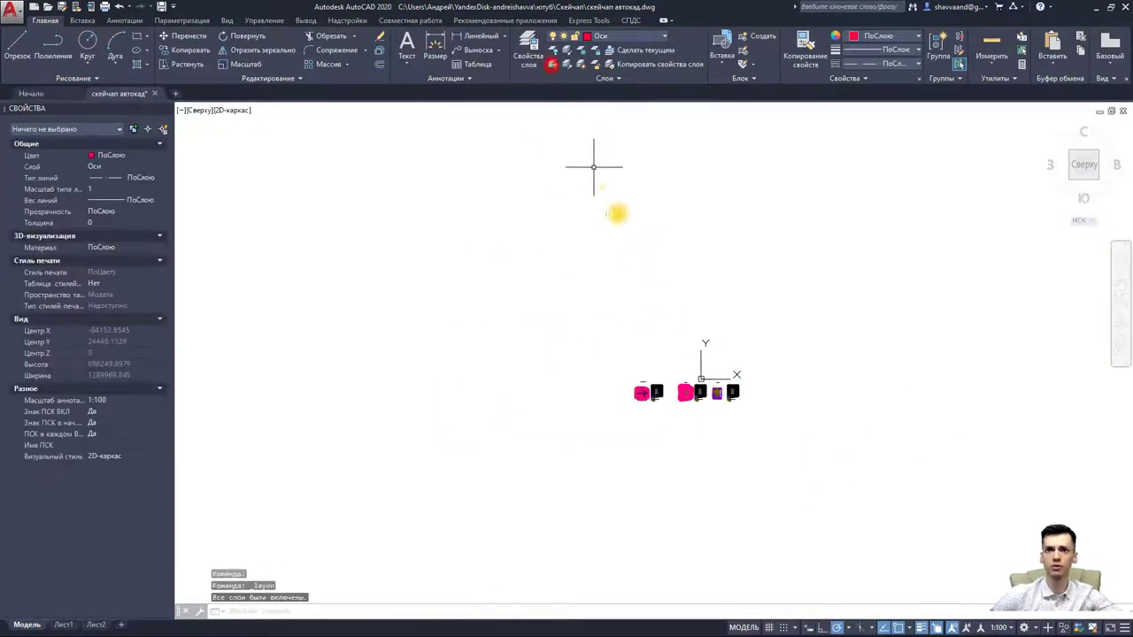
scroll(620, 392, "up", 5)
scroll(549, 310, "up", 2)
scroll(502, 310, "up", 2)
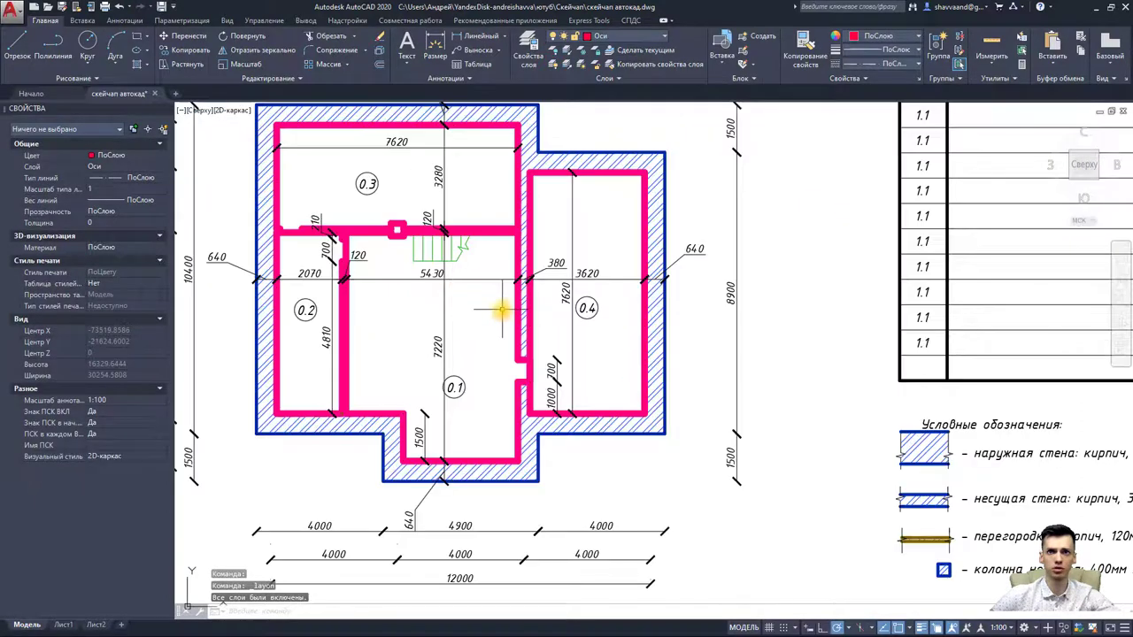
Step: Use LAYOFF to turn off layer 0 and the Таблица экспликации layer by picking their objects
left_click(554, 63)
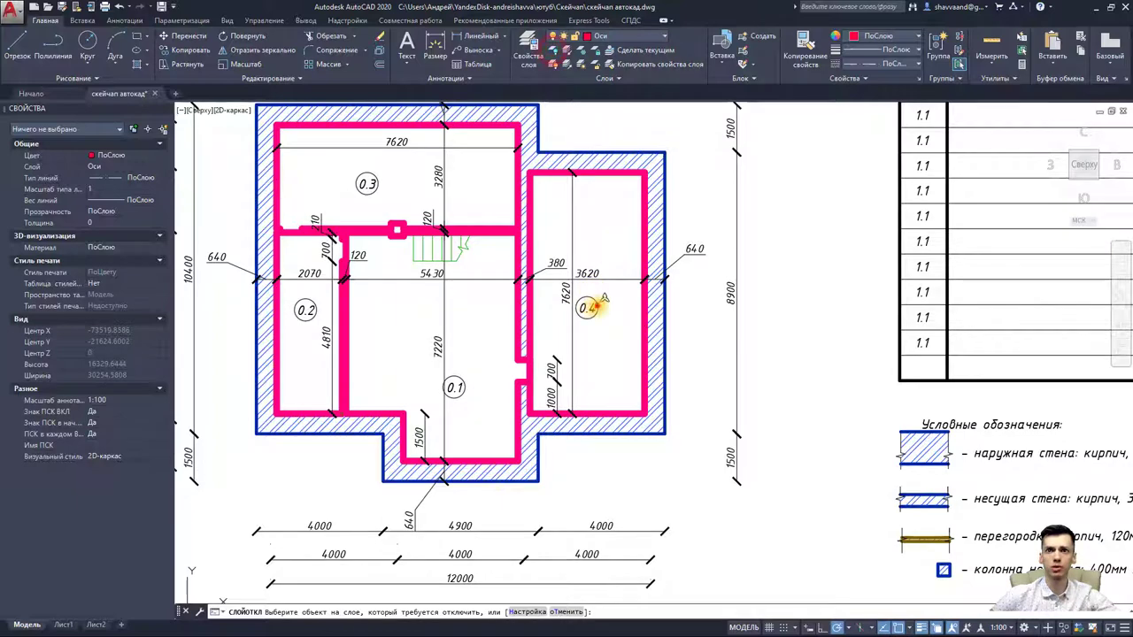
left_click(602, 306)
scroll(604, 359, "down", 2)
scroll(637, 372, "down", 2)
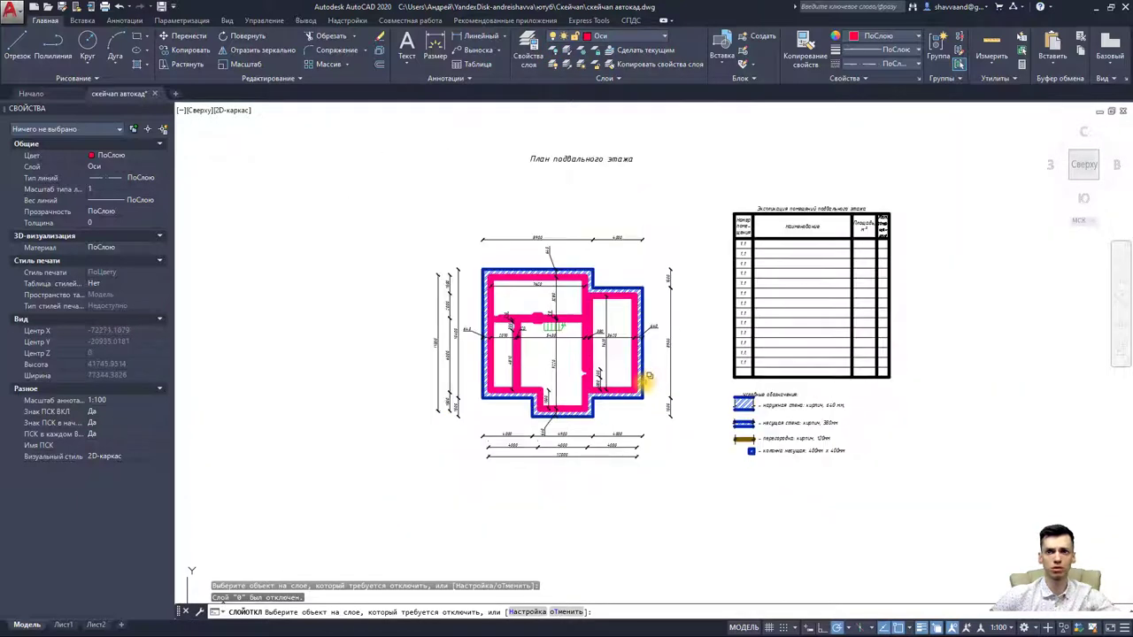
left_click(734, 312)
left_click(736, 314)
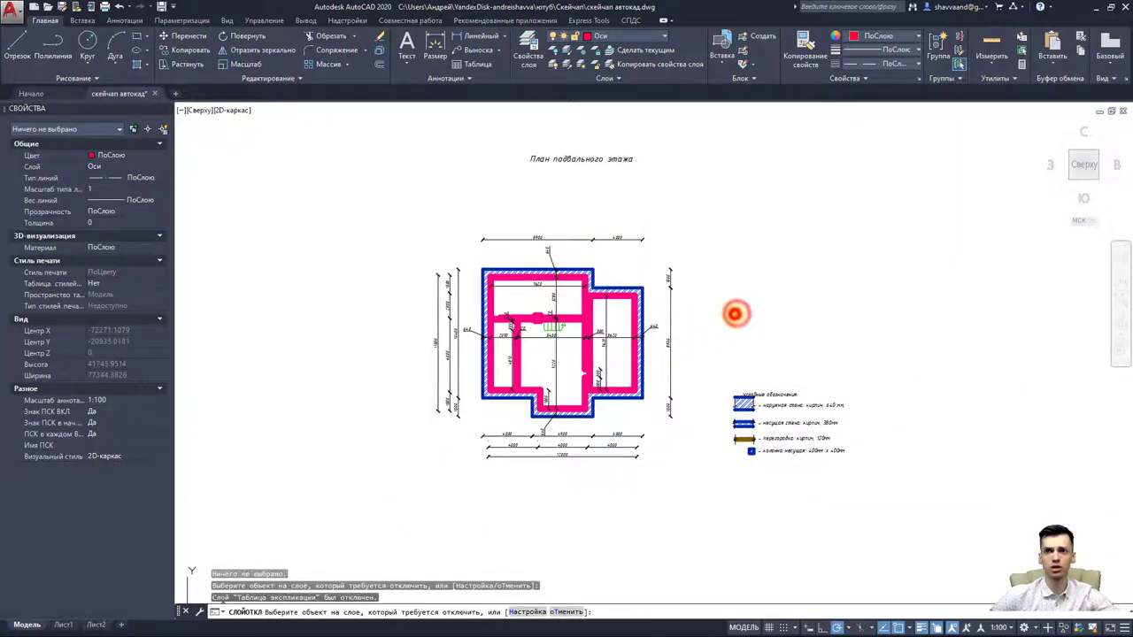
Step: Pan and zoom to bring the whole floor plan and legend into view
scroll(633, 323, "down", 2)
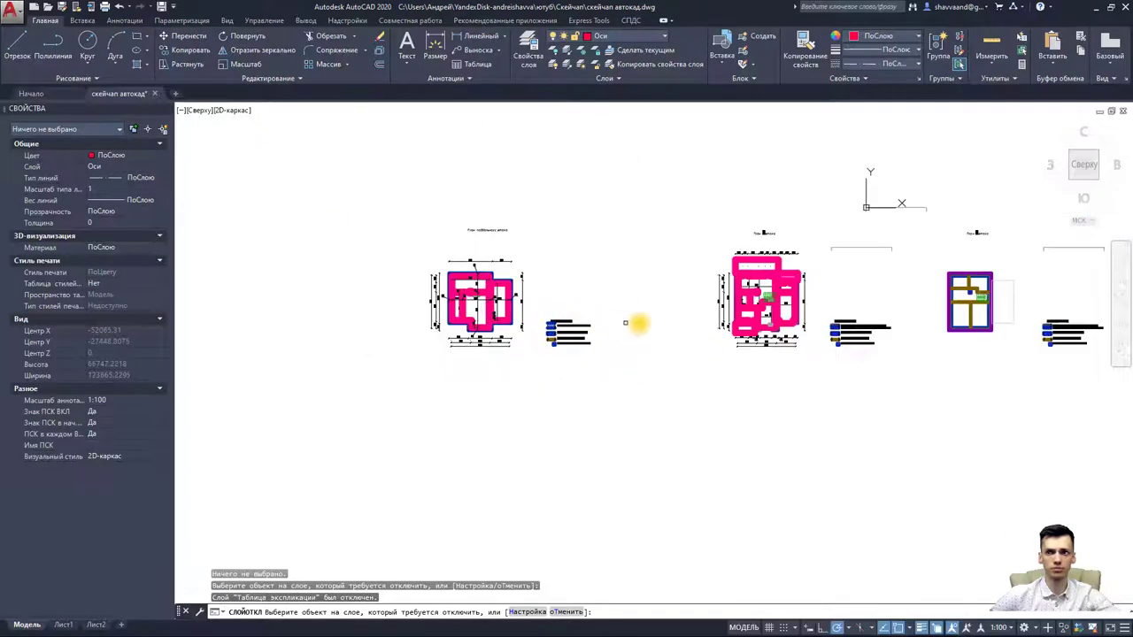
scroll(638, 323, "up", 1)
scroll(638, 323, "up", 1)
scroll(372, 336, "up", 3)
middle_click_drag(371, 337, 609, 355)
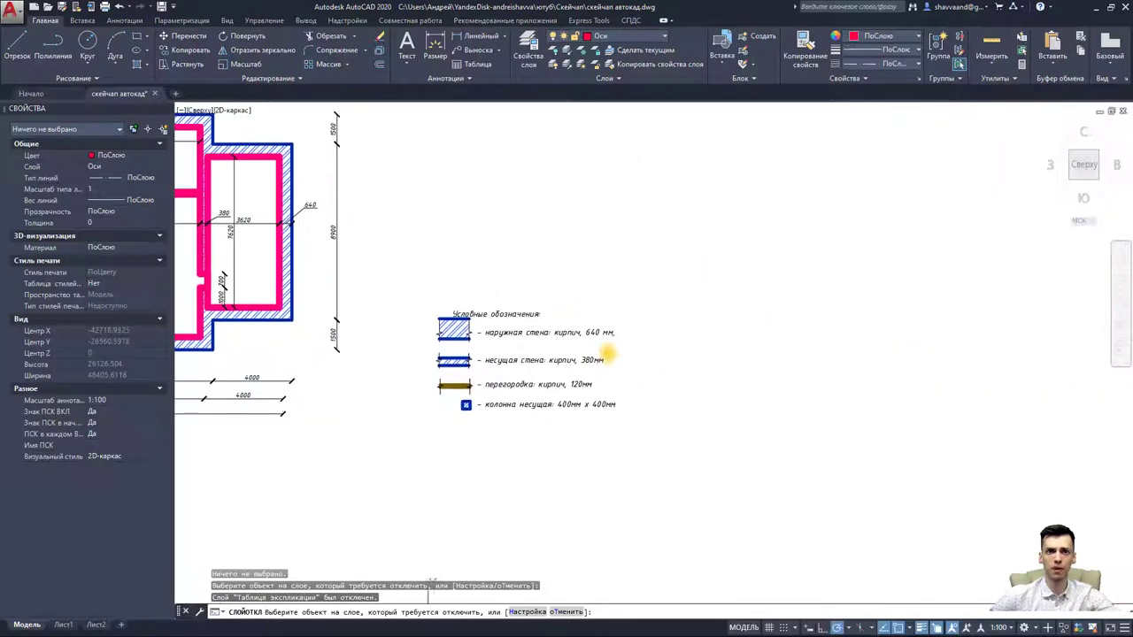
mouse_move(337, 293)
middle_mouse_down()
mouse_move(493, 369)
mouse_move(622, 381)
middle_mouse_up()
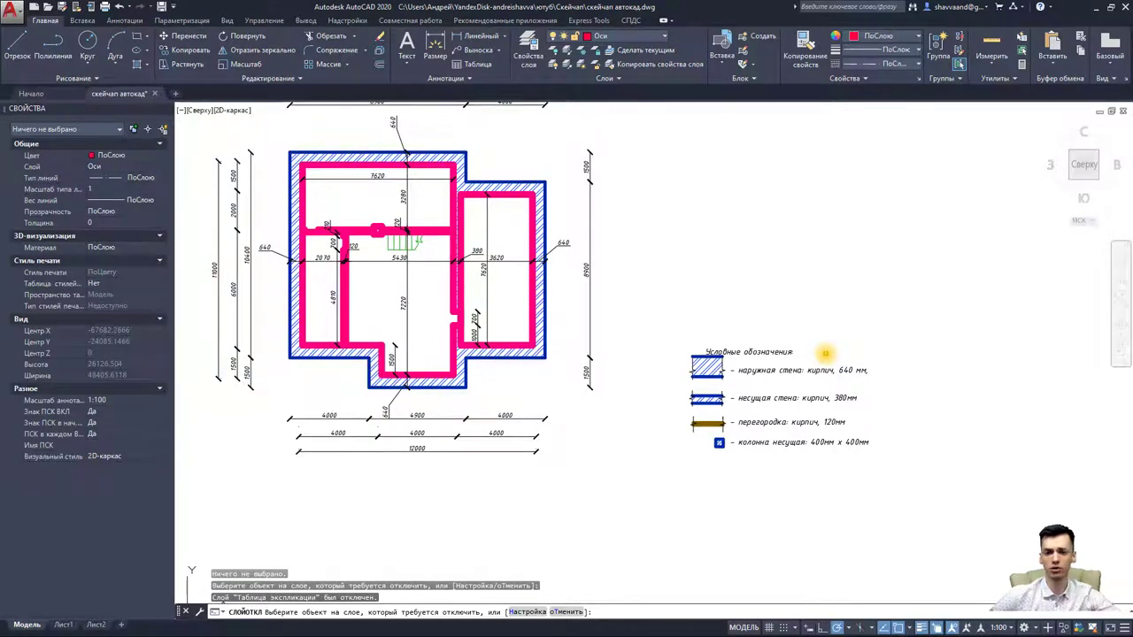
Step: Save the drawing as скейчап автокад.dwg, replacing the existing file
left_click(13, 12)
mouse_move(44, 153)
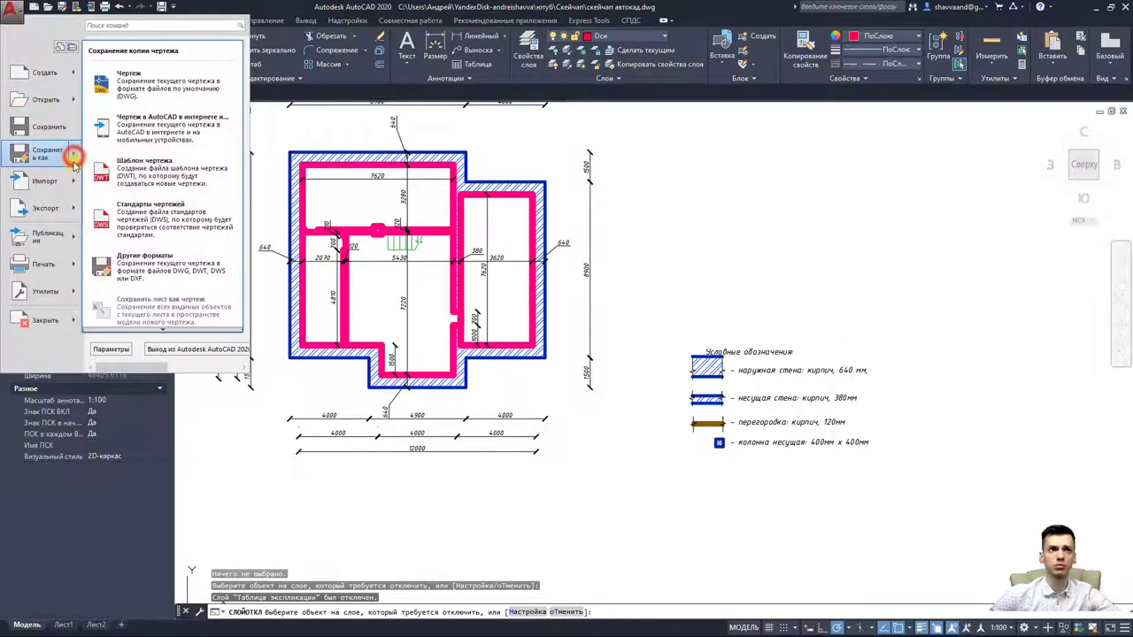
left_click(141, 93)
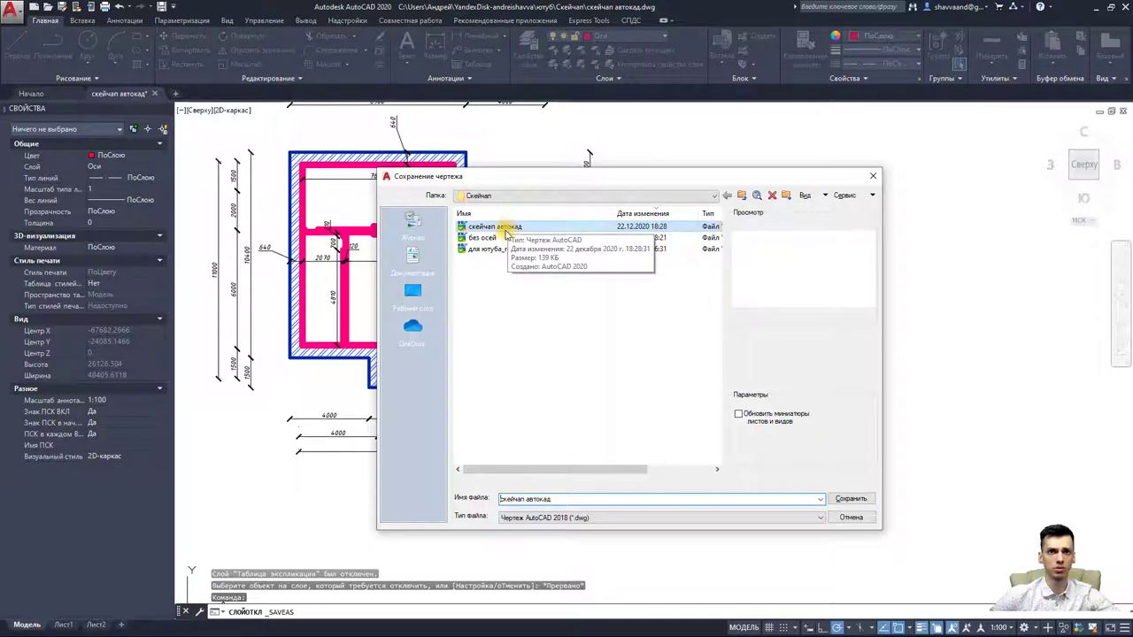
mouse_move(494, 227)
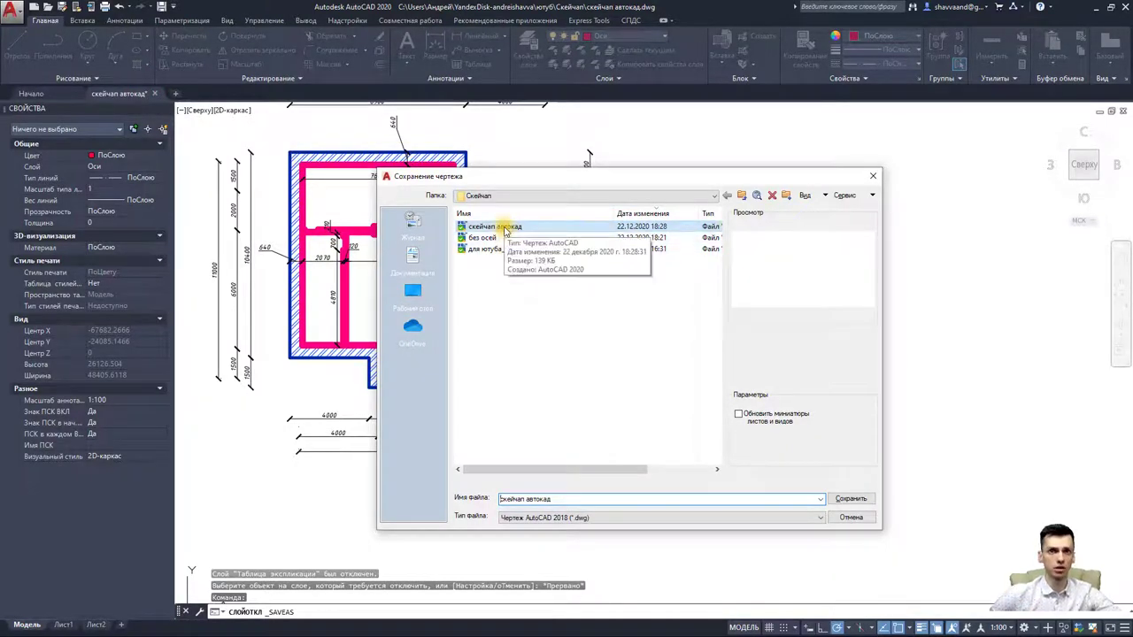
left_click(506, 227)
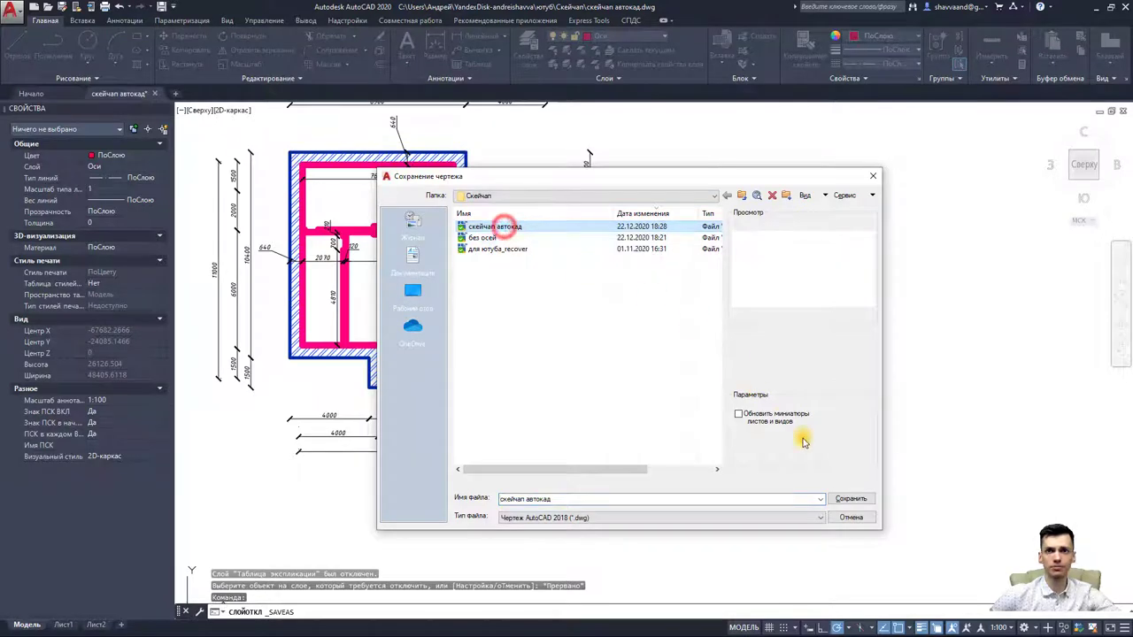
left_click(846, 499)
left_click(621, 382)
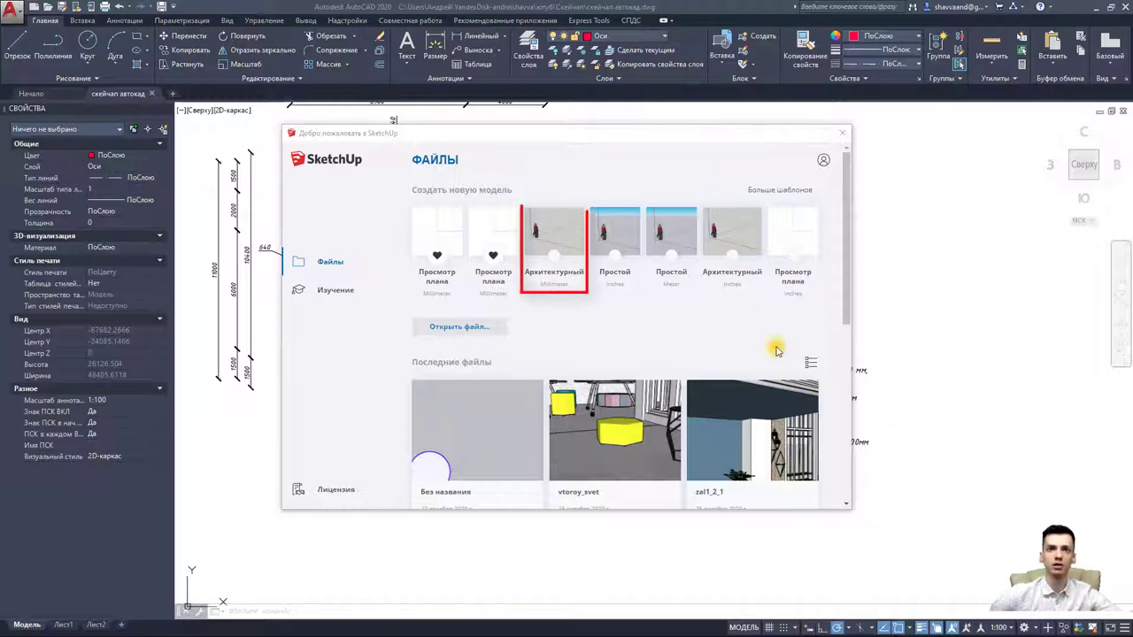
Step: Start a new model from a welcome template, collapsing Materials and Entity Info with Tags left expanded
left_click(546, 225)
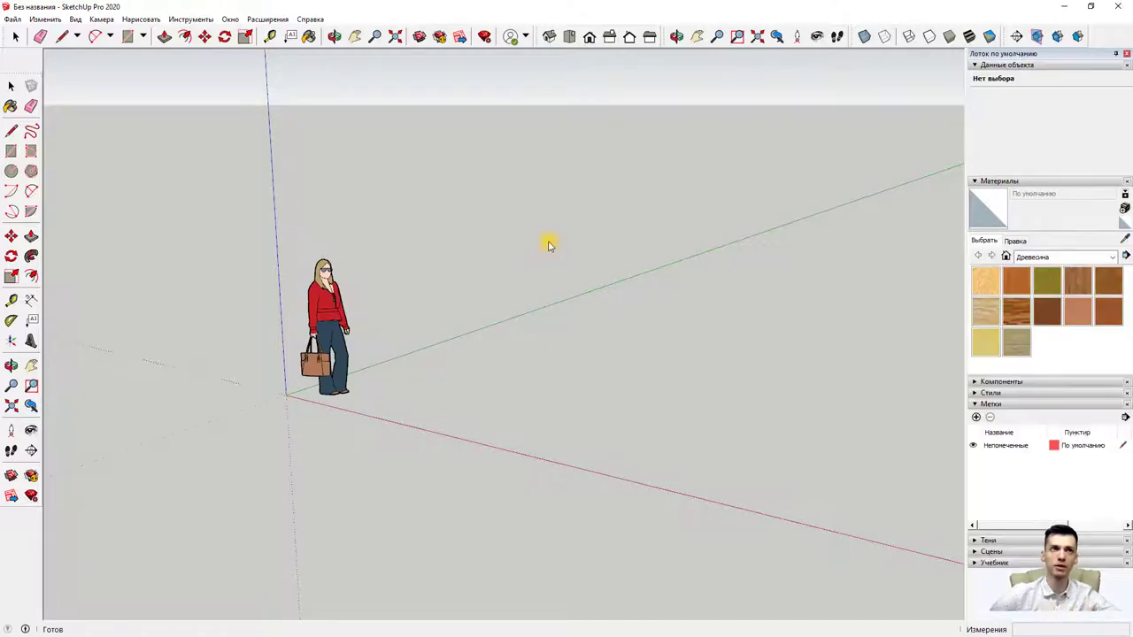
left_click(1000, 180)
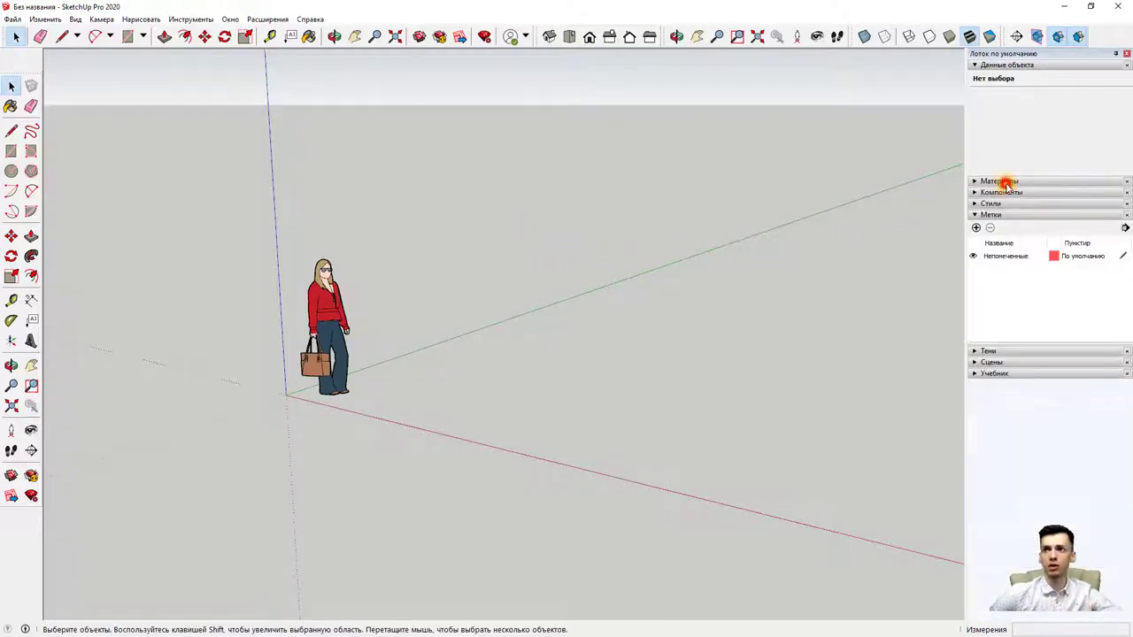
left_click(999, 65)
left_click(1007, 108)
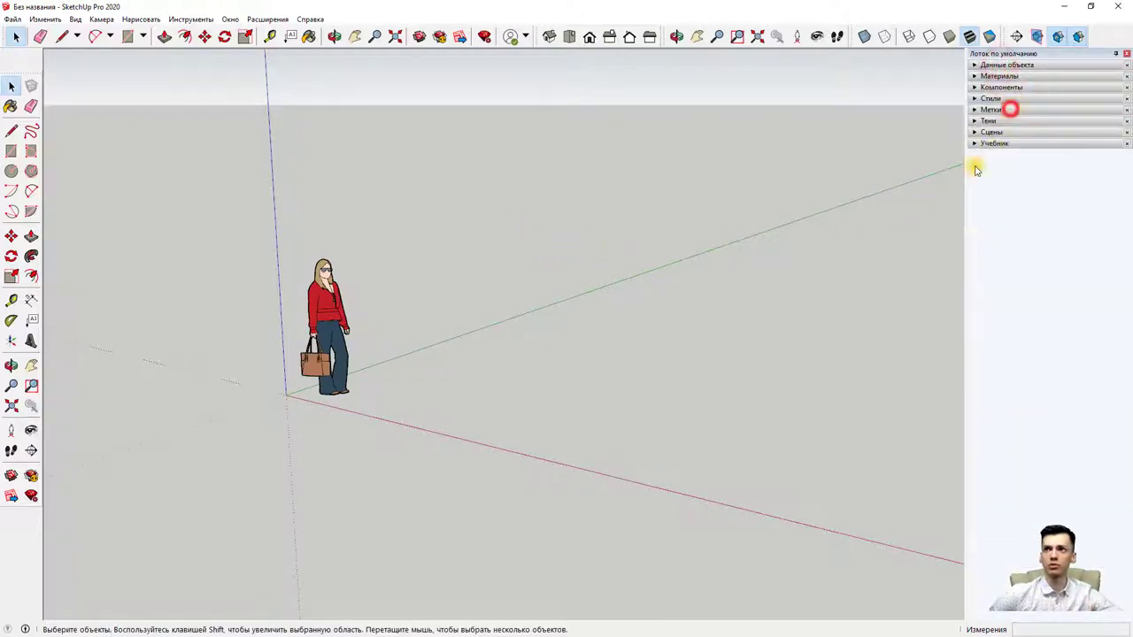
left_click(1000, 110)
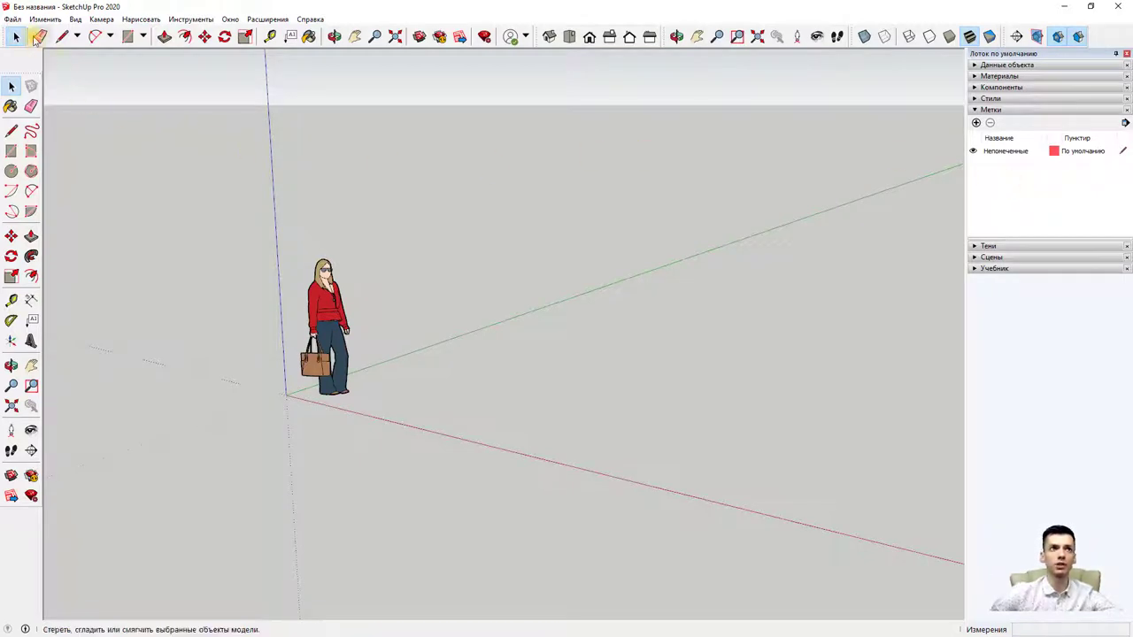
left_click(12, 19)
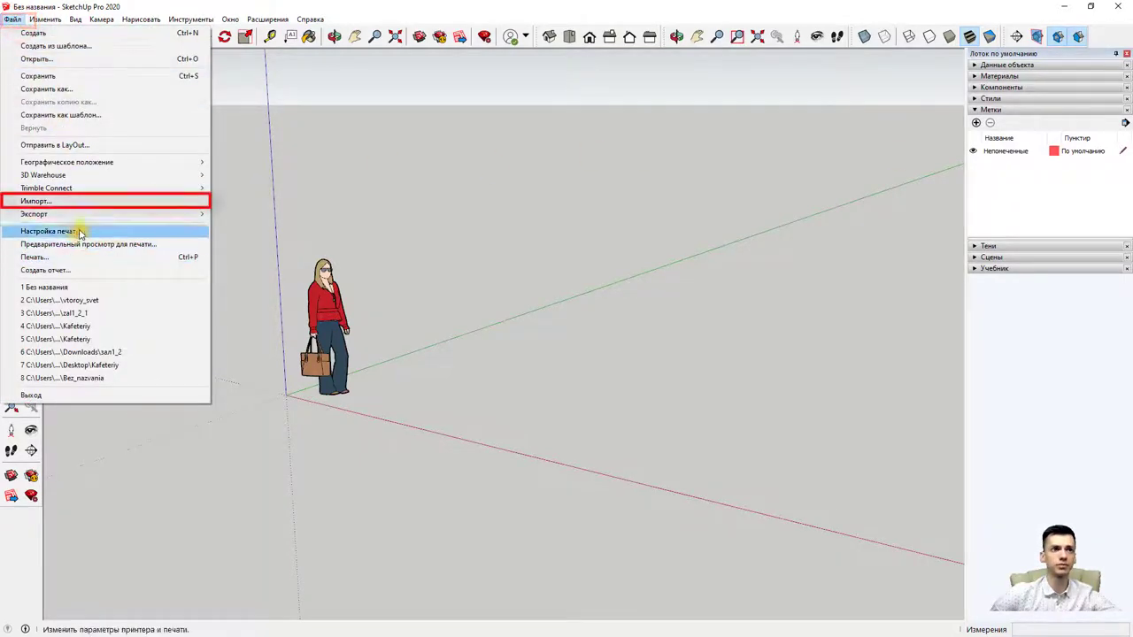
Step: Trial-import скейчап автокад, dismiss the results summary, and undo it with Ctrl+Z
left_click(78, 201)
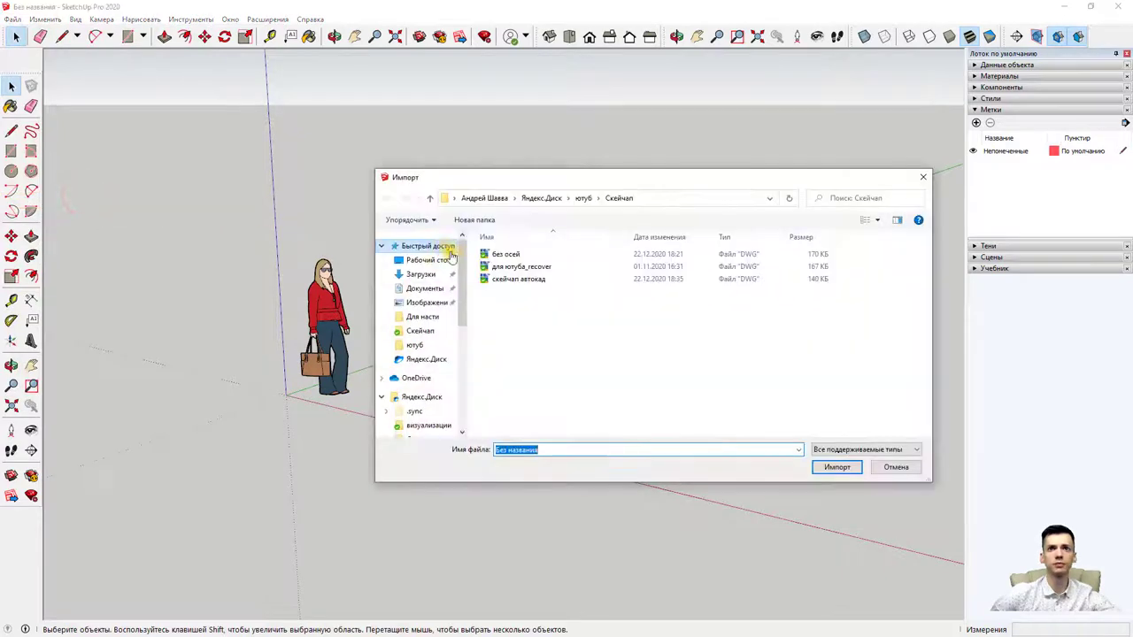
left_click(535, 279)
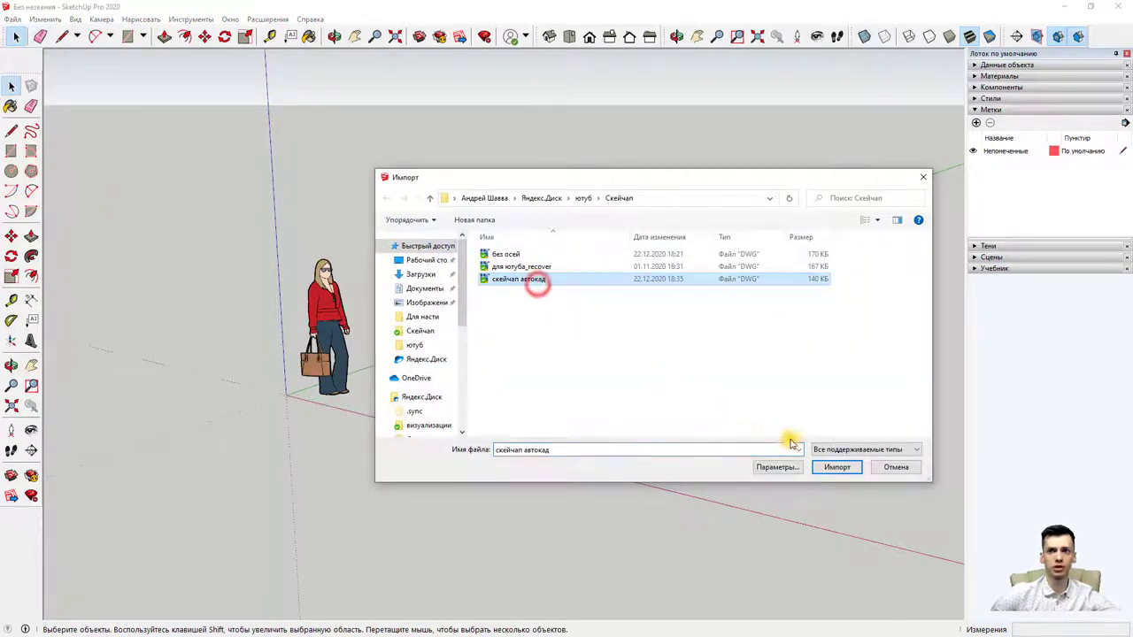
left_click(837, 470)
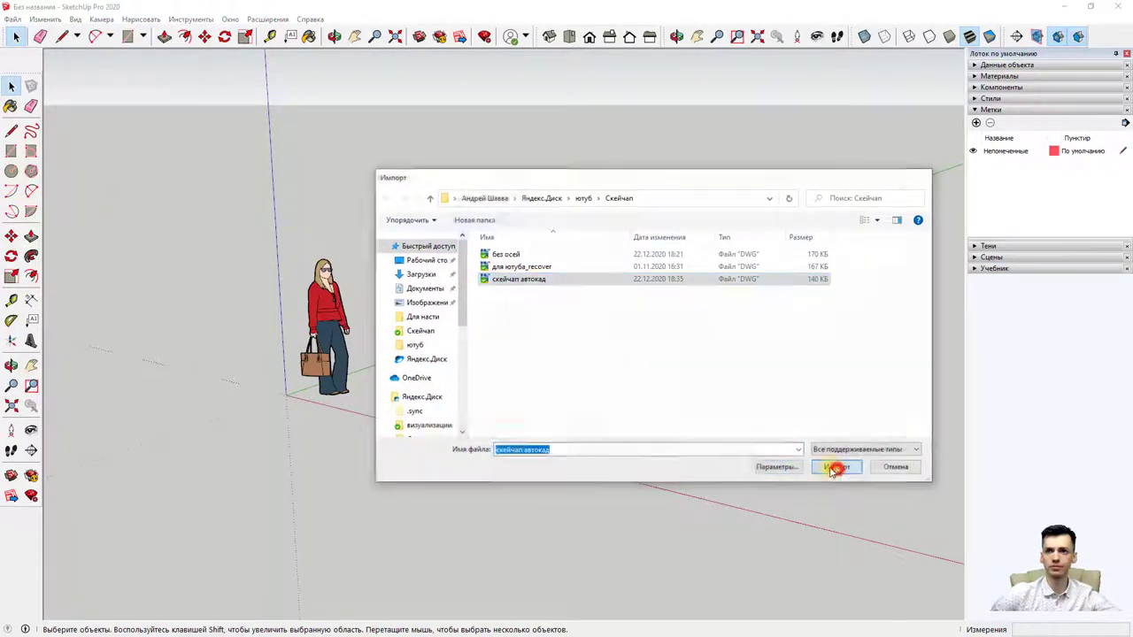
left_click(641, 413)
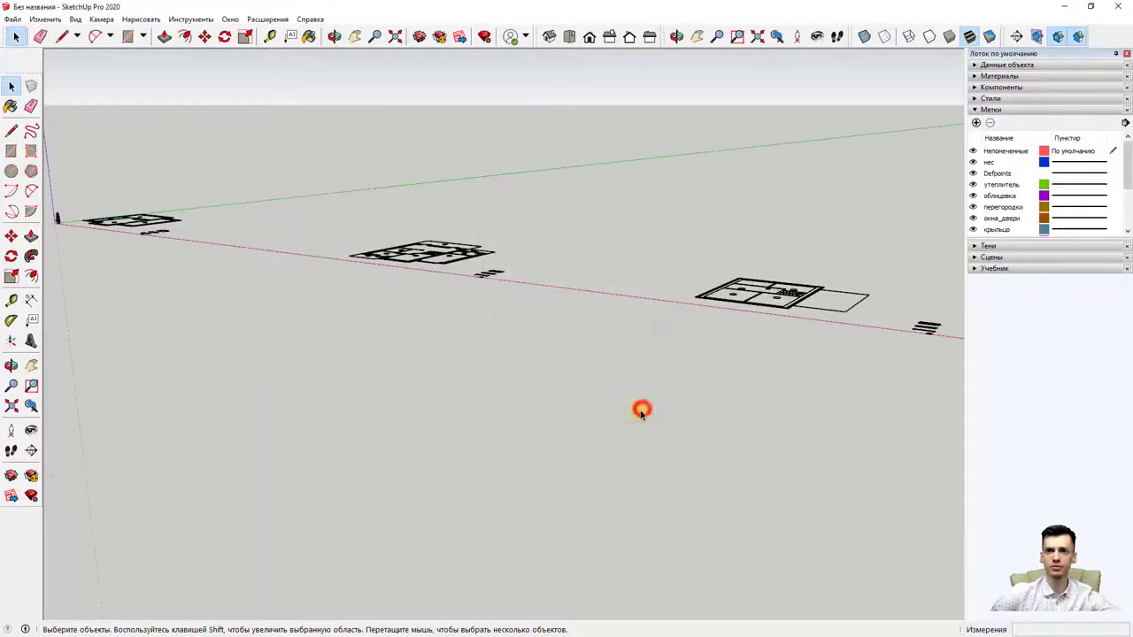
key("ctrl+z")
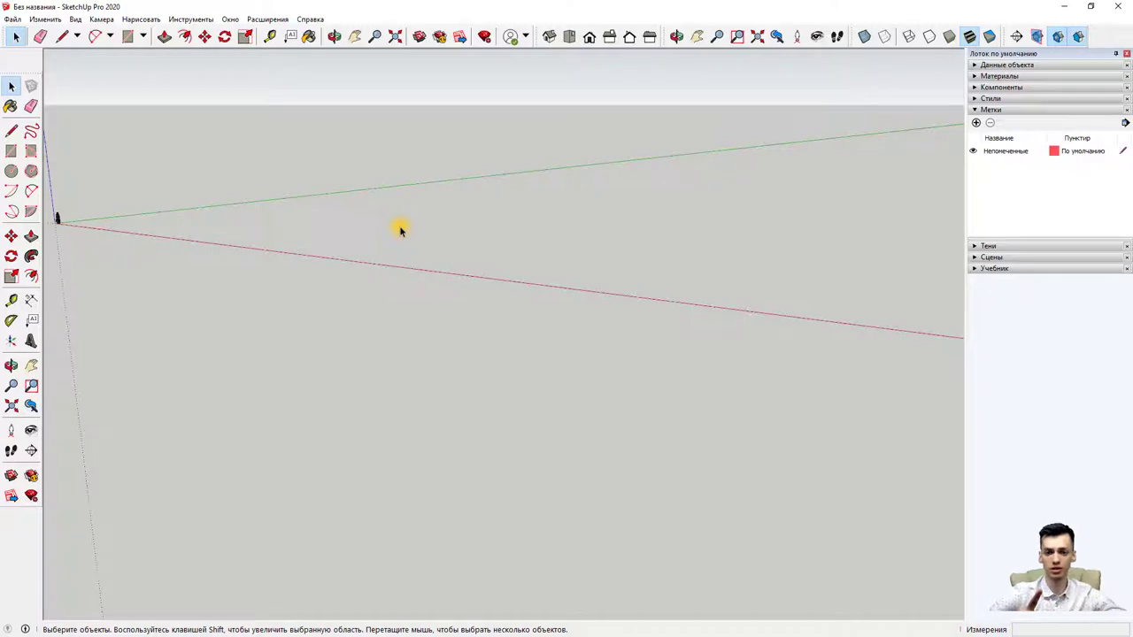
Step: Choose скейчап автокад for import and keep Миллиметры as the import unit in its options
left_click(12, 18)
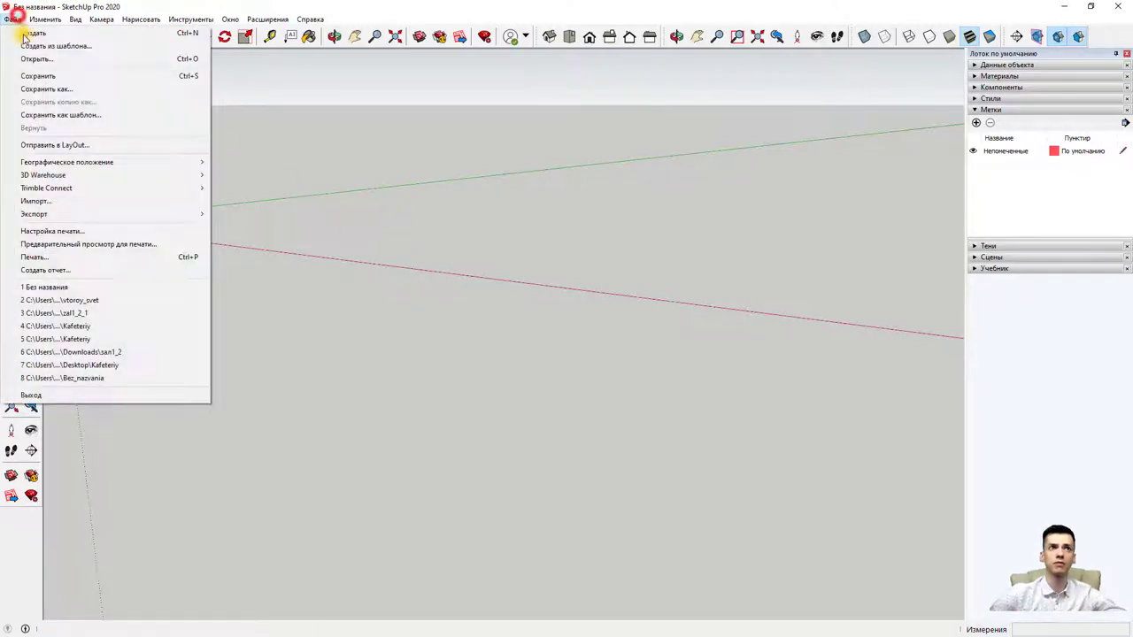
left_click(63, 201)
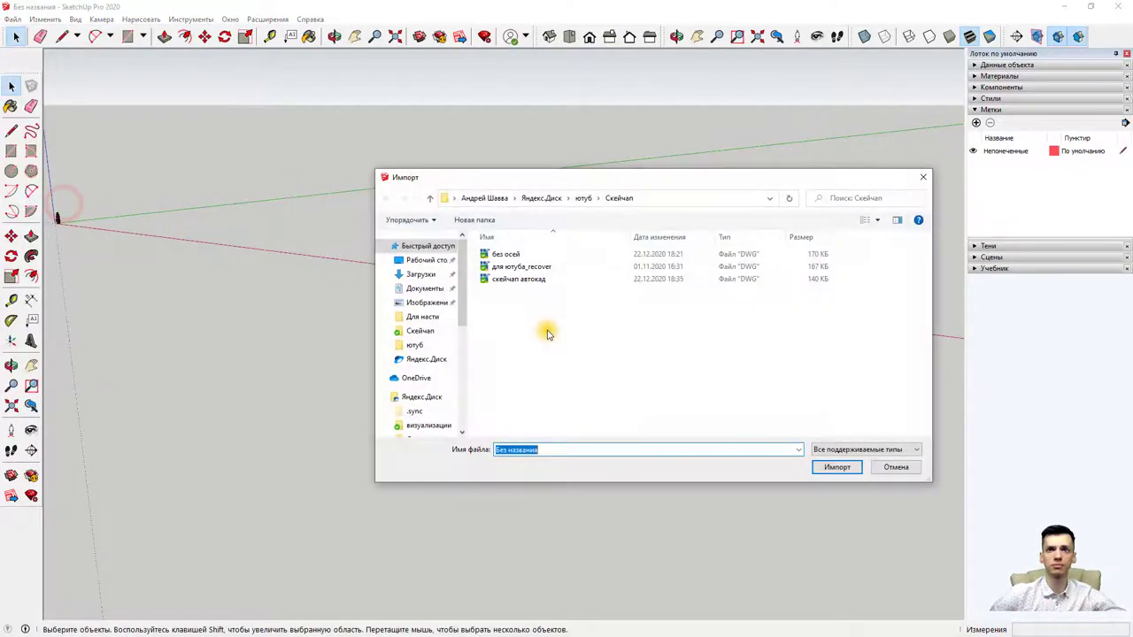
left_click(519, 279)
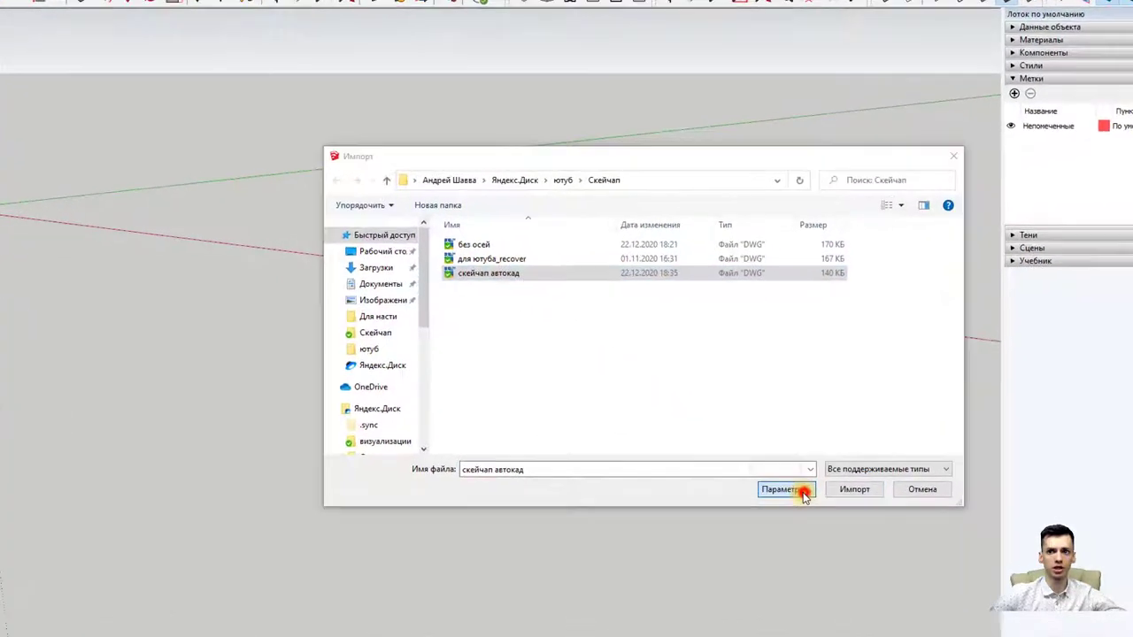
left_click(802, 491)
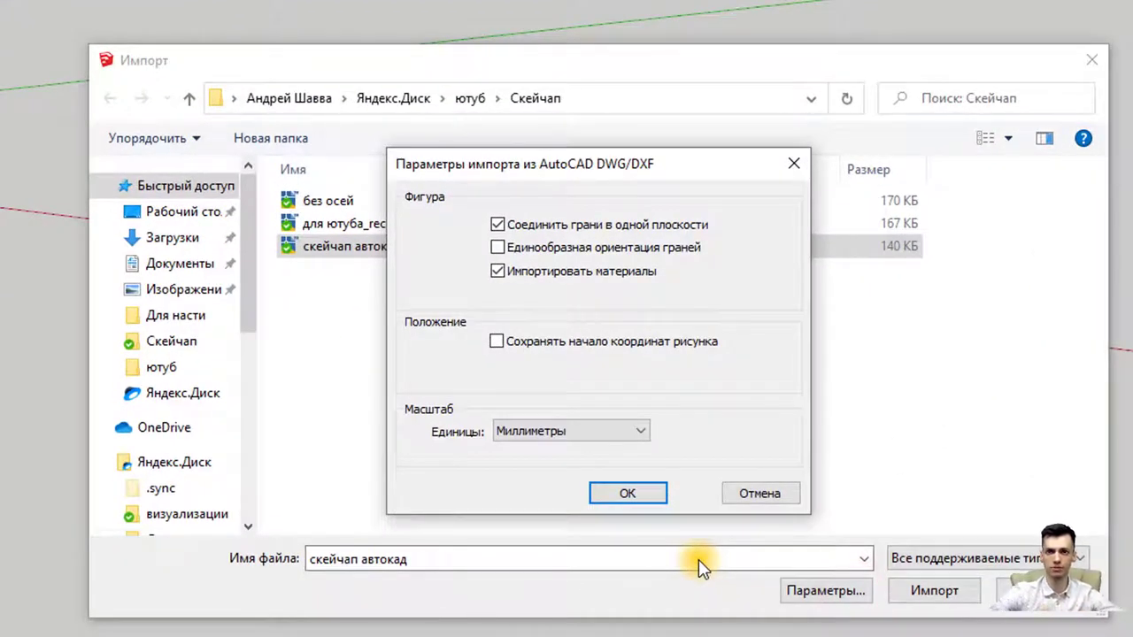
left_click(568, 430)
left_click(570, 432)
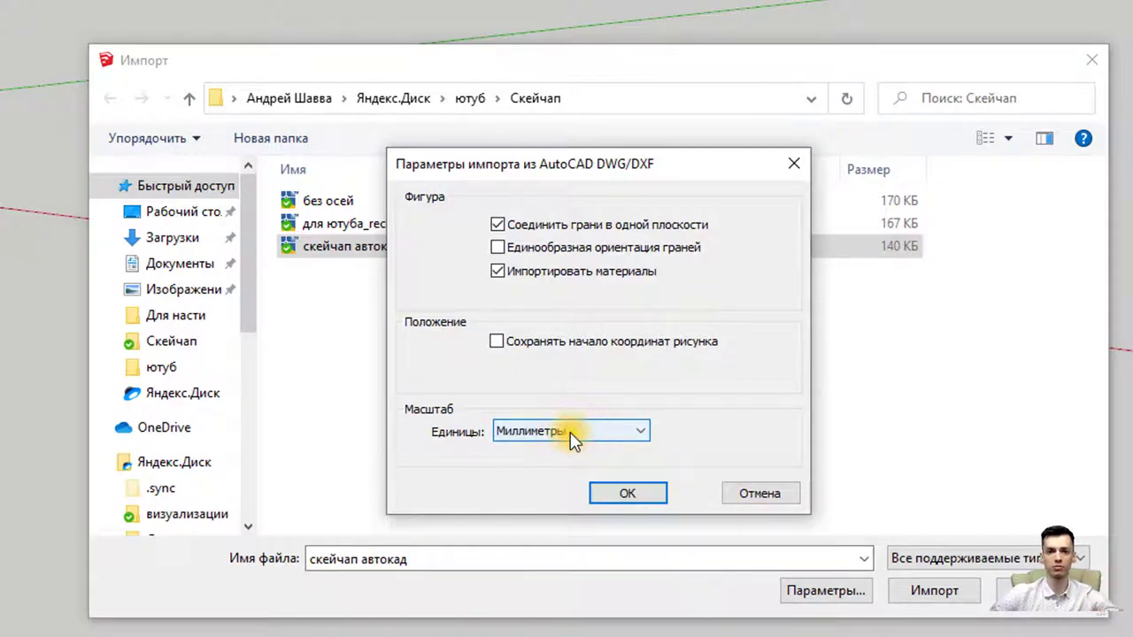
left_click(571, 434)
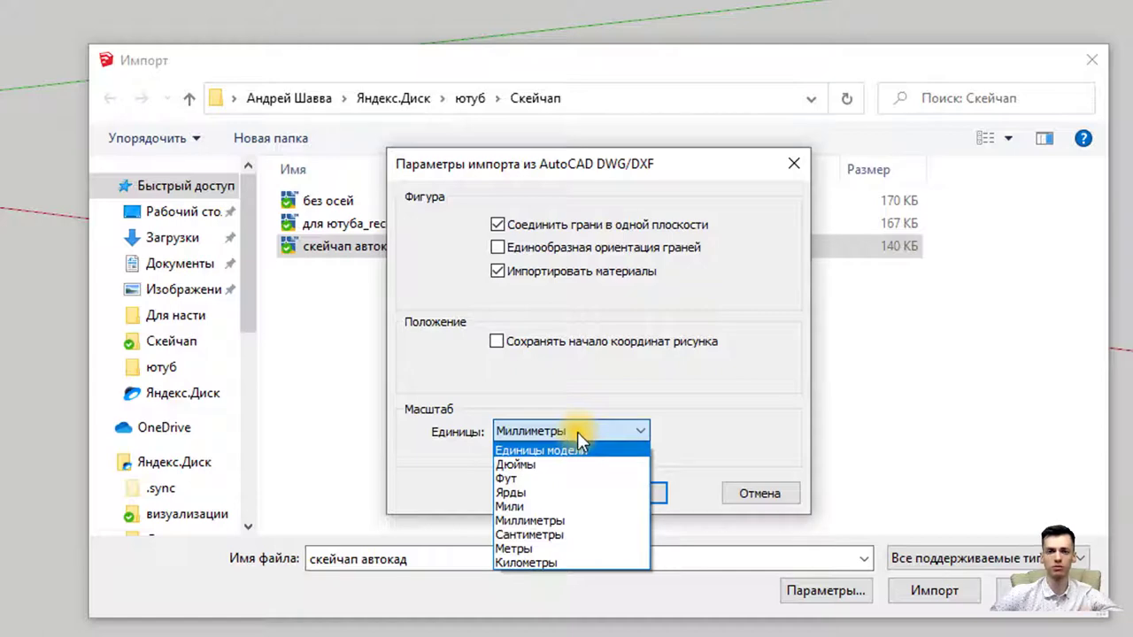
left_click(566, 522)
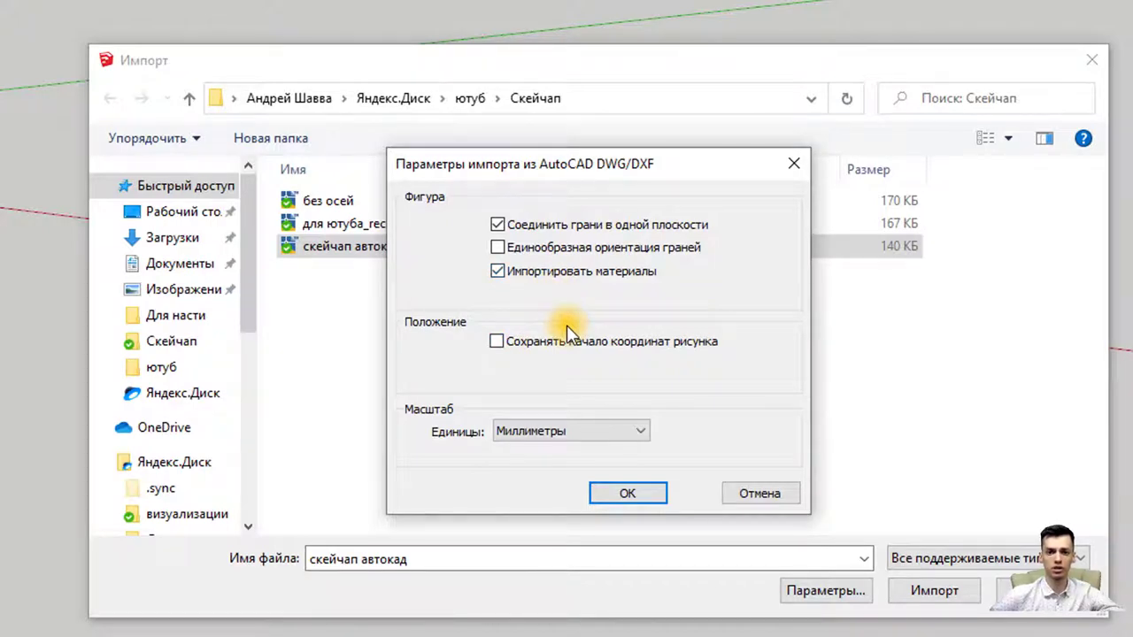
left_click(627, 491)
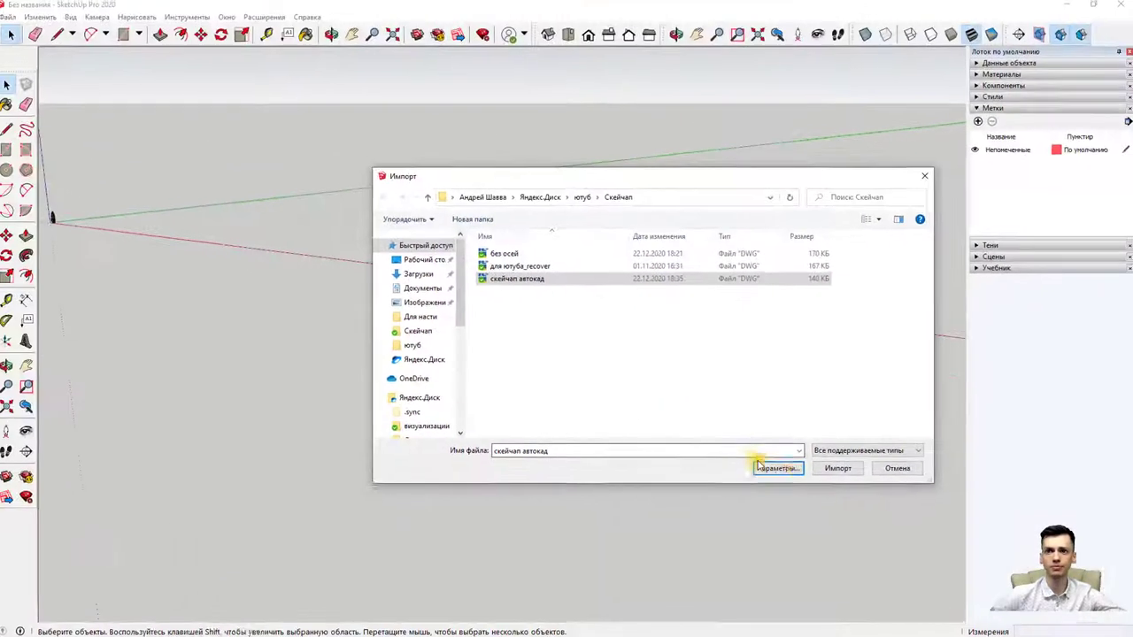
Step: Import скейчап автокад, bringing in 21 layers, 5 blocks and 318 lines
left_click(836, 465)
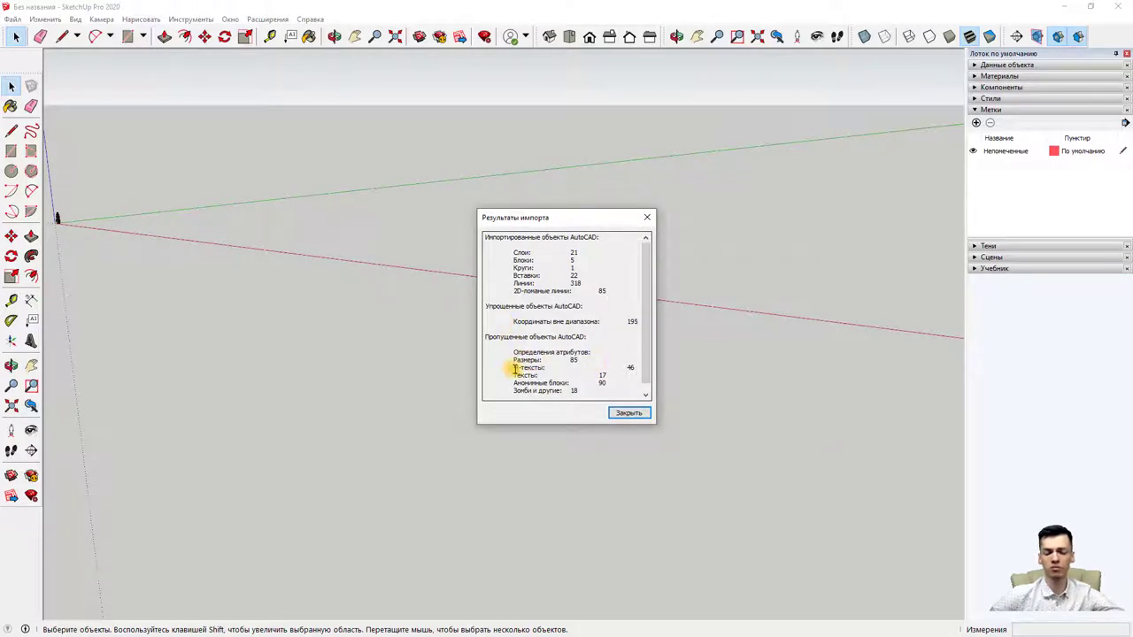
Step: Close the import summary and orbit to look down on the floor plans from above
left_click(625, 413)
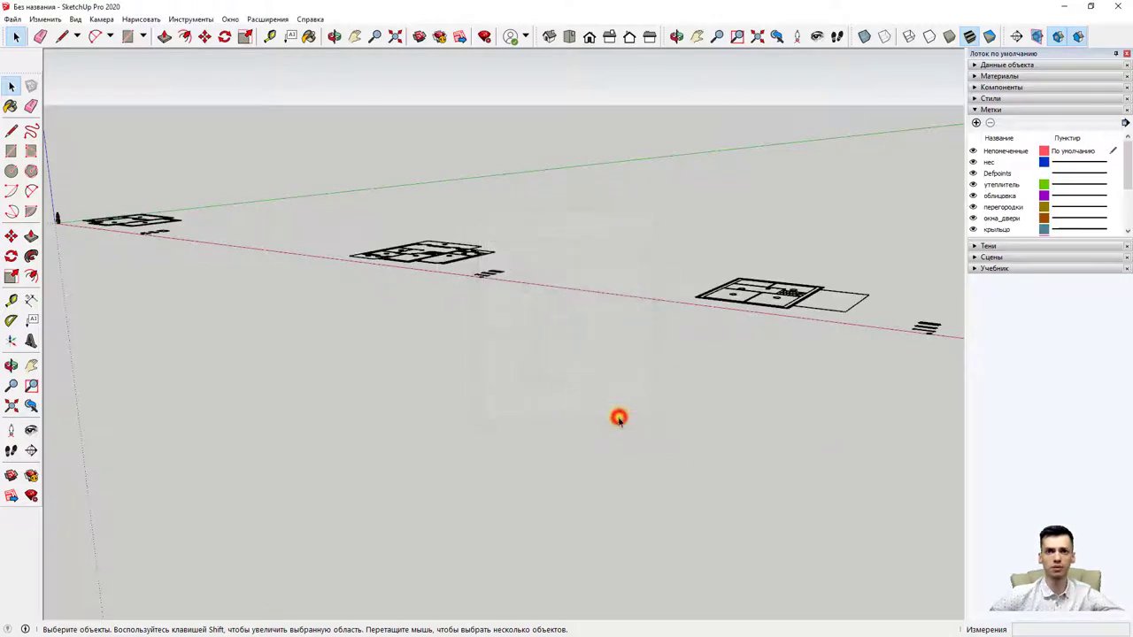
middle_click_drag(392, 307, 600, 493)
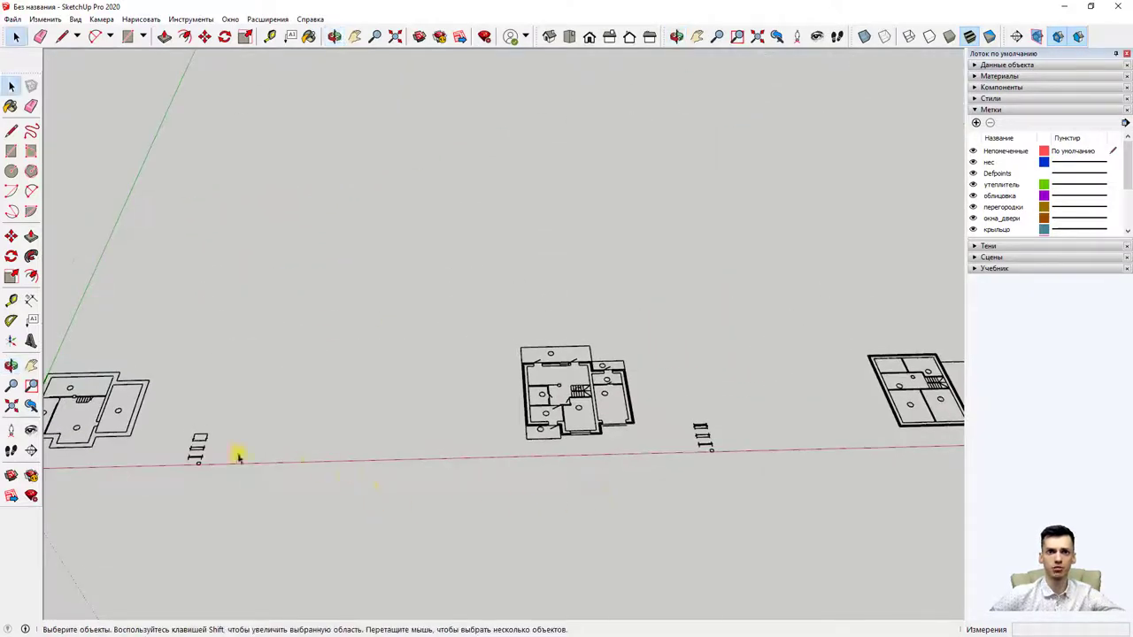
mouse_move(235, 455)
middle_mouse_down()
mouse_move(119, 438)
mouse_move(690, 423)
middle_mouse_up()
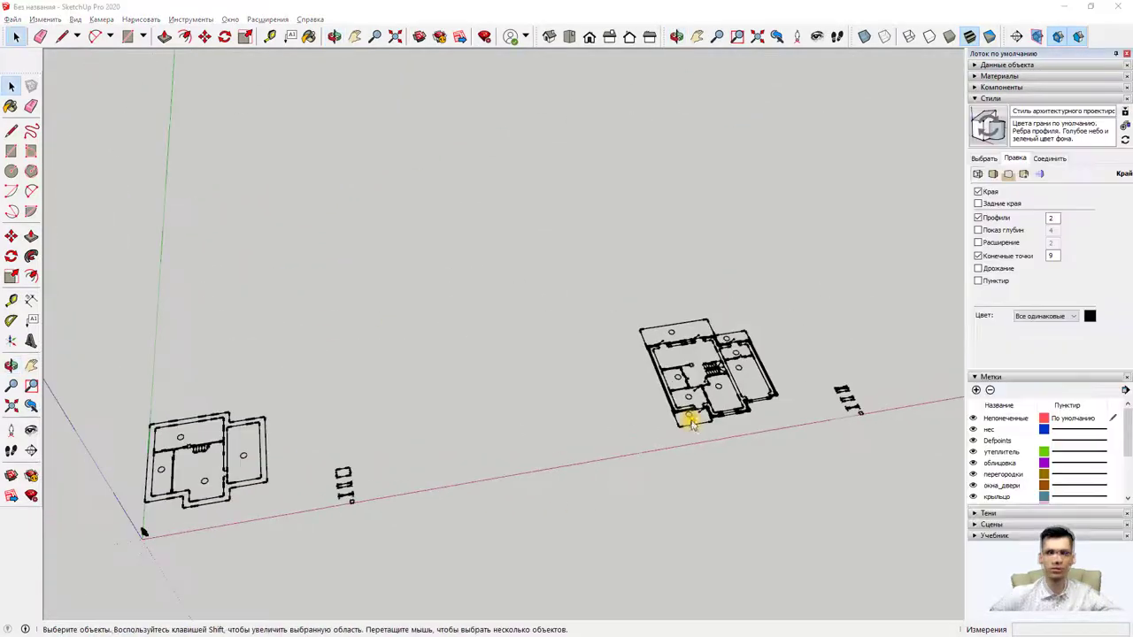
Step: Turn off Конечные точки in the Styles edge settings and collapse the Styles panel
left_click(1019, 99)
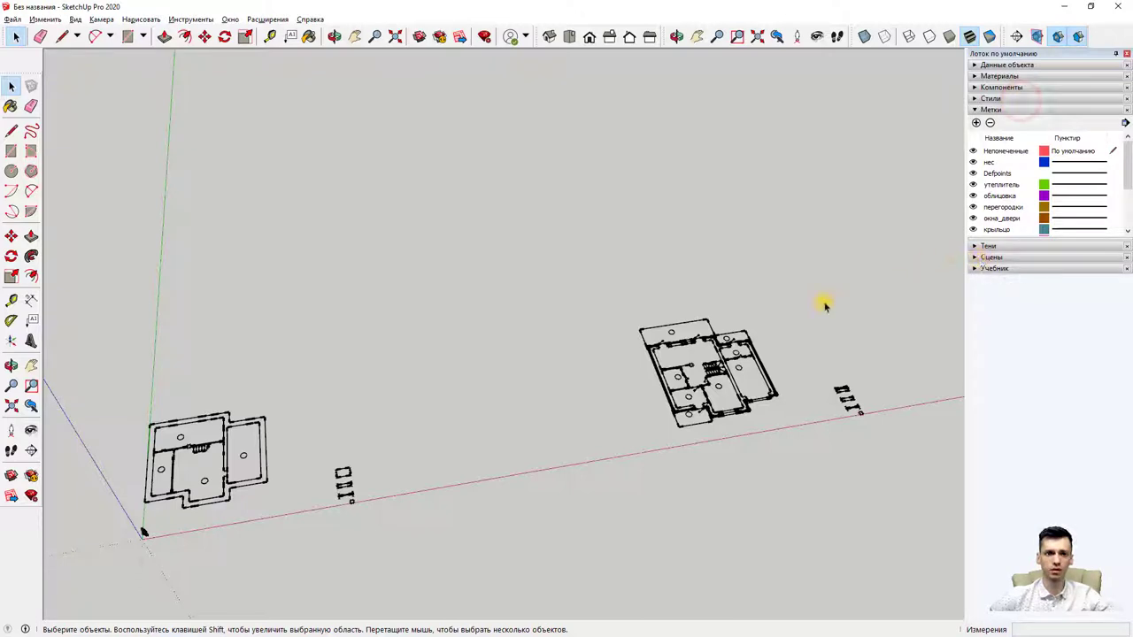
left_click(1005, 98)
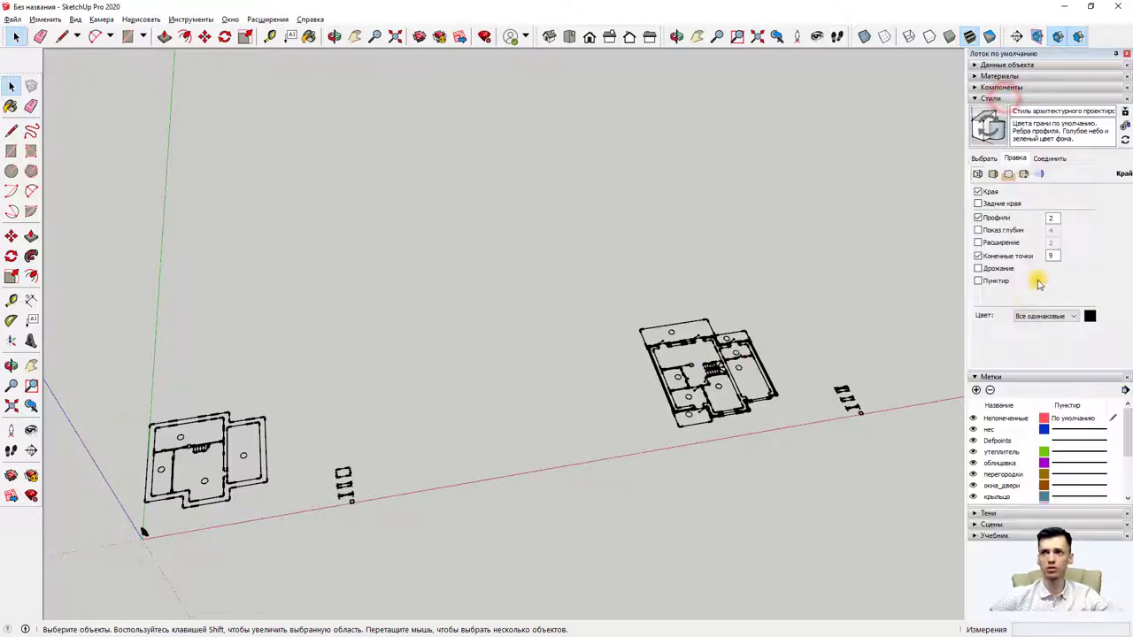
left_click(979, 255)
left_click(979, 255)
left_click(1012, 98)
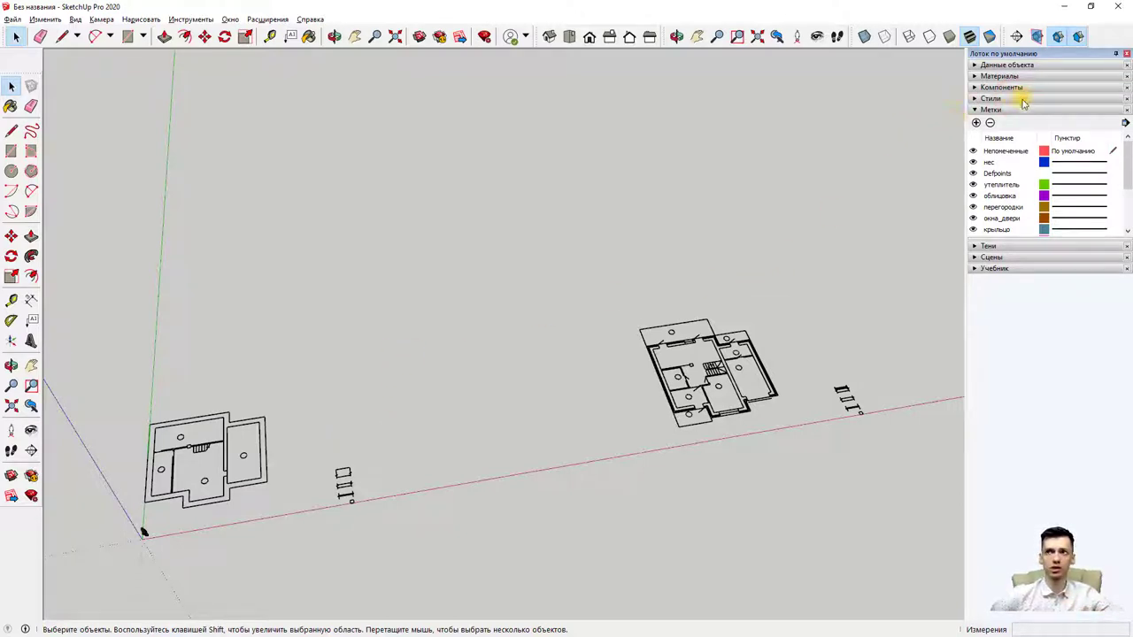
scroll(1027, 177, "down", 2)
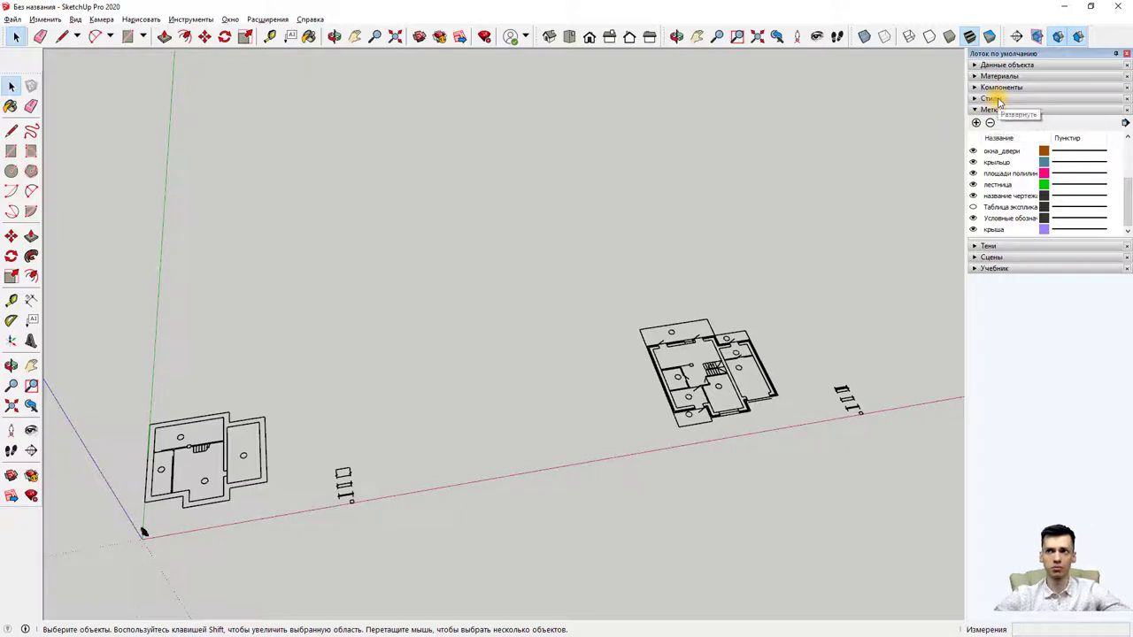
Step: Turn Конечные точки back on in the edge style settings
left_click(998, 100)
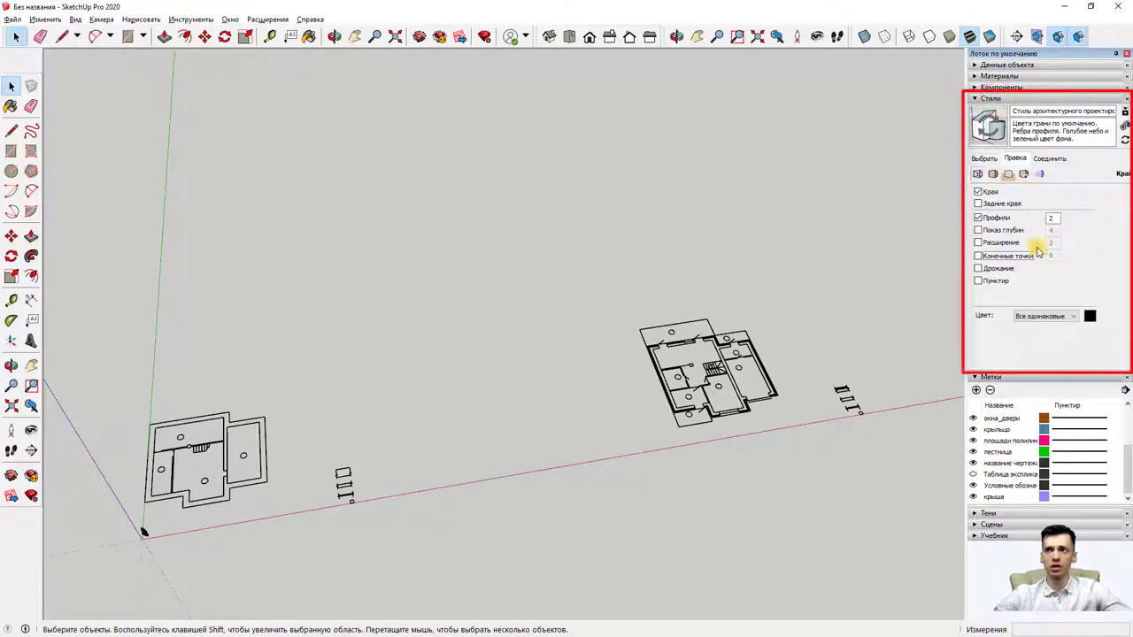
left_click(979, 257)
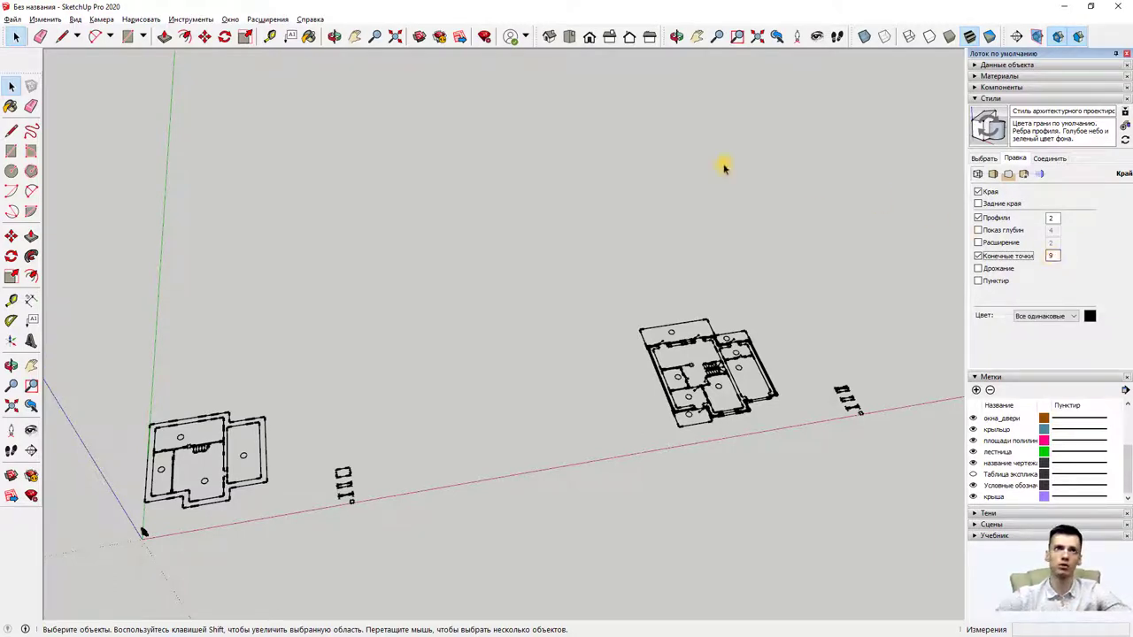
left_click(229, 19)
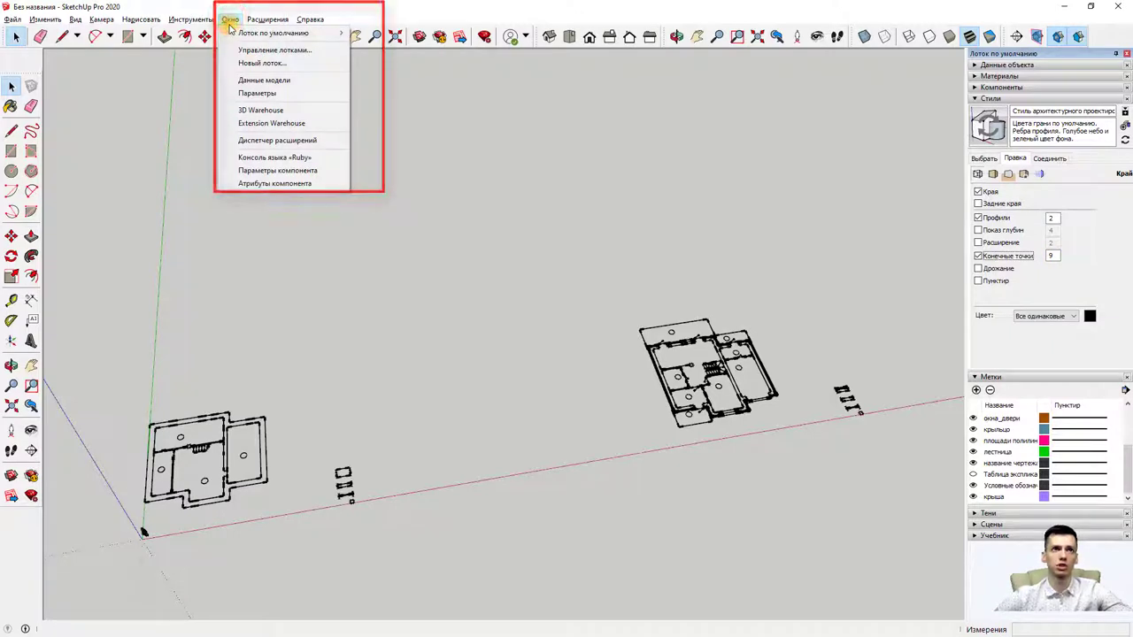
mouse_move(273, 33)
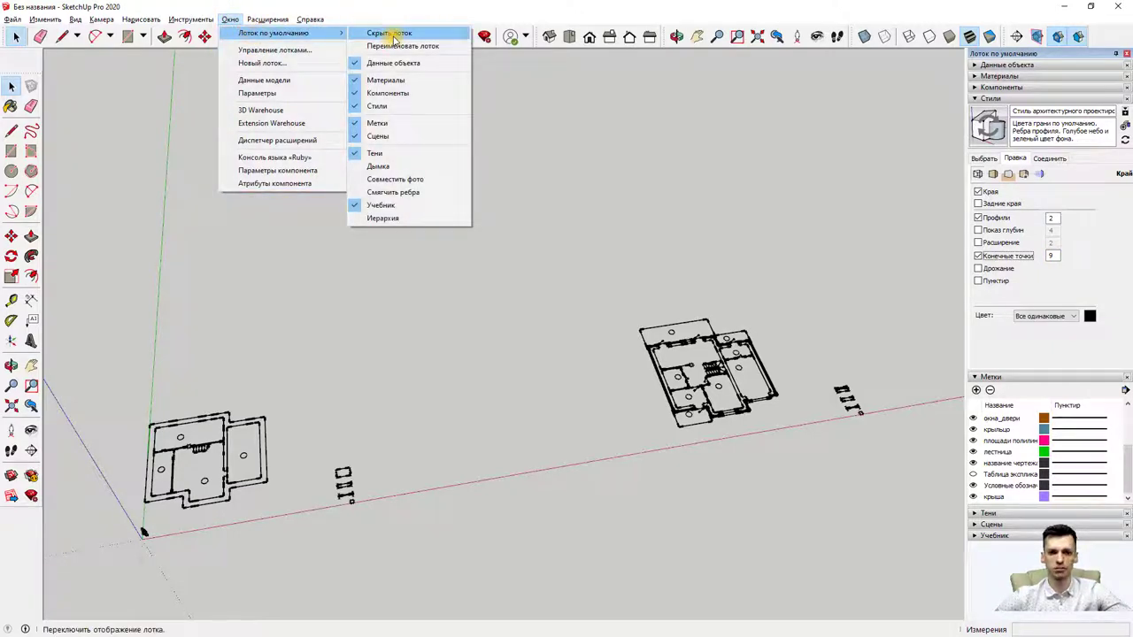
left_click(548, 327)
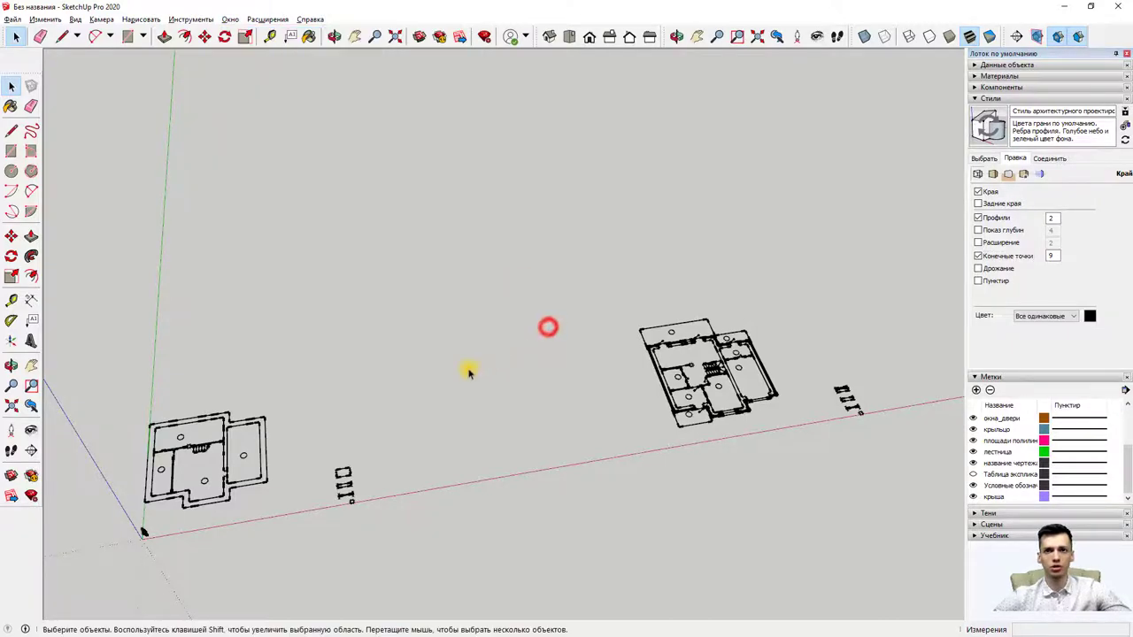
Step: Zoom and orbit for a close, angled view of the left floor plan
scroll(182, 468, "up", 2)
scroll(263, 503, "up", 3)
scroll(345, 505, "up", 2)
mouse_move(344, 505)
middle_mouse_down()
mouse_move(293, 529)
mouse_move(313, 522)
middle_mouse_up()
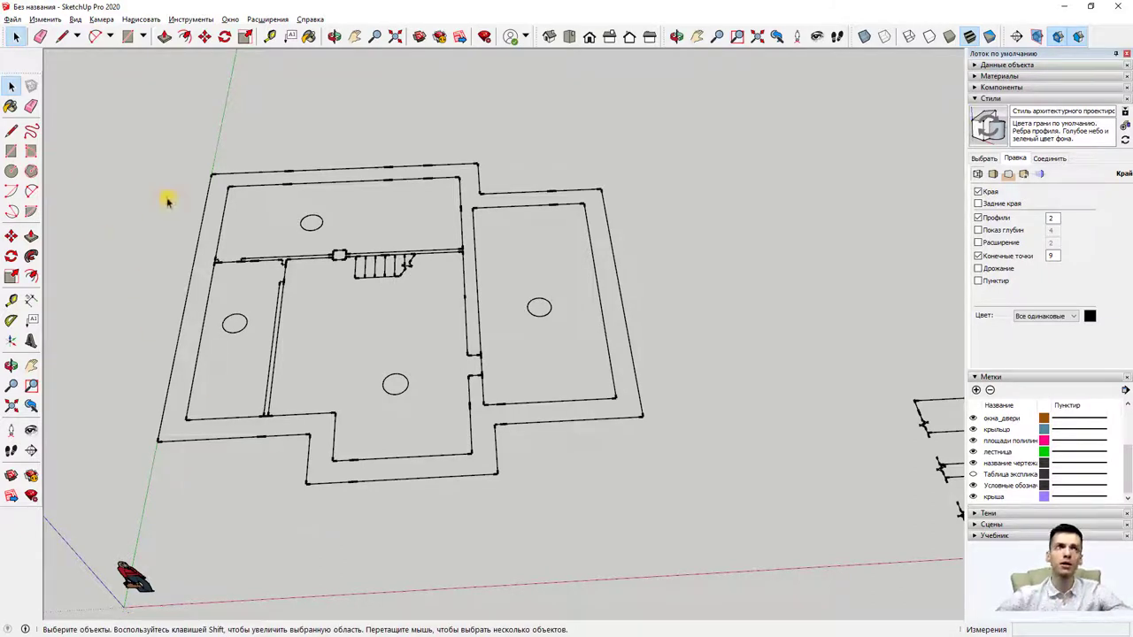
Step: Select the imported drawing by clicking the plan containing the stair
left_click(64, 37)
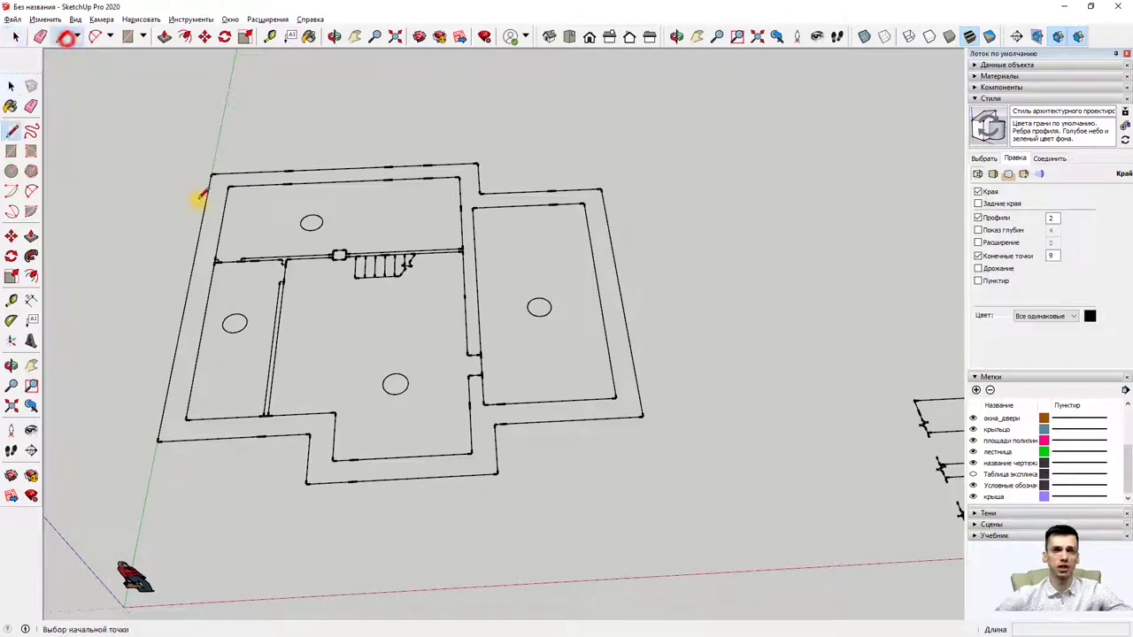
scroll(235, 317, "up", 2)
scroll(315, 363, "up", 2)
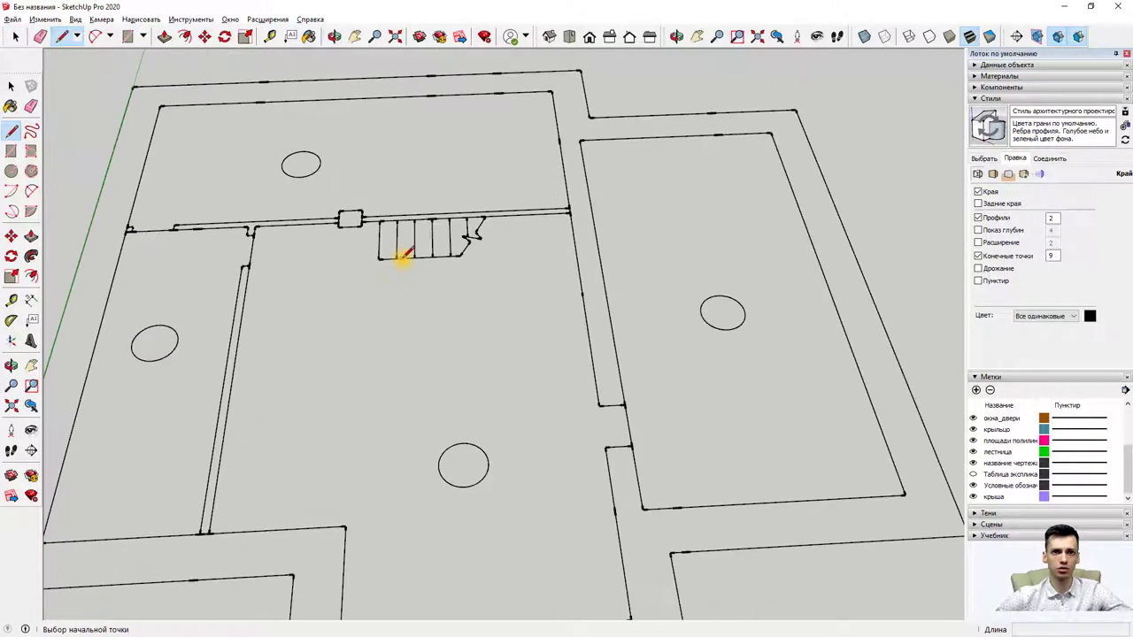
scroll(399, 257, "up", 1)
left_click(15, 36)
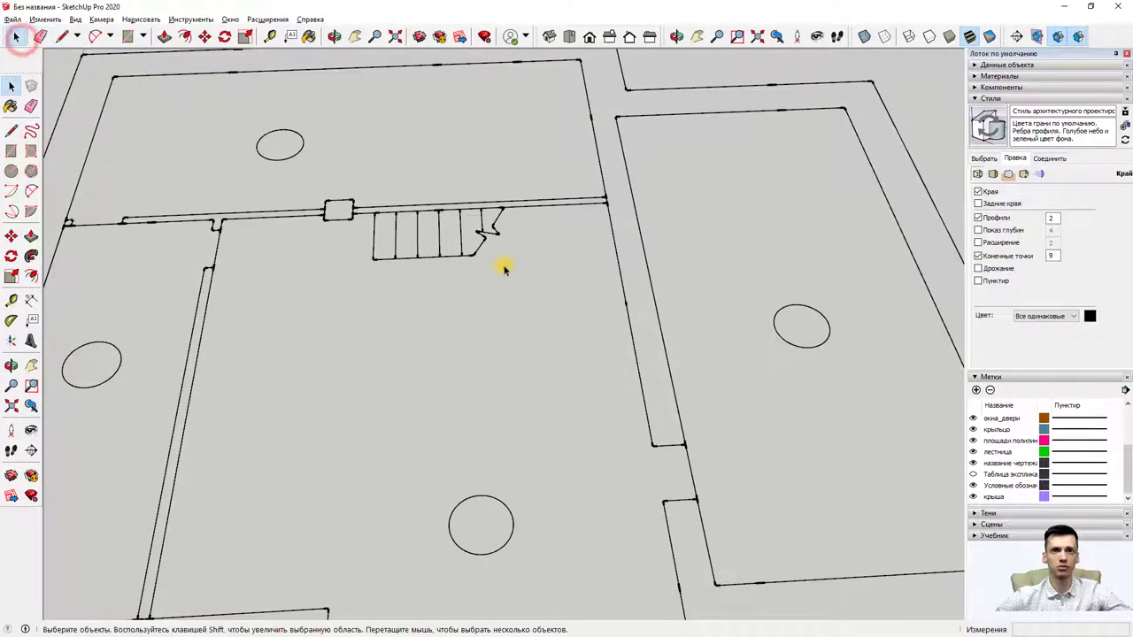
left_click_drag(503, 263, 363, 232)
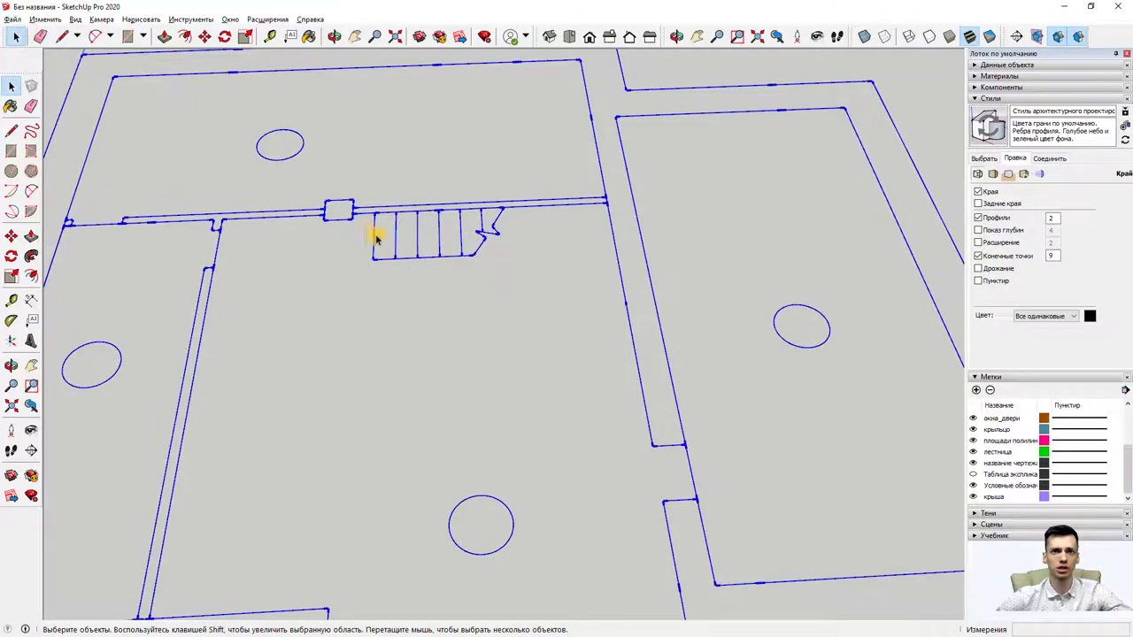
left_click(479, 251)
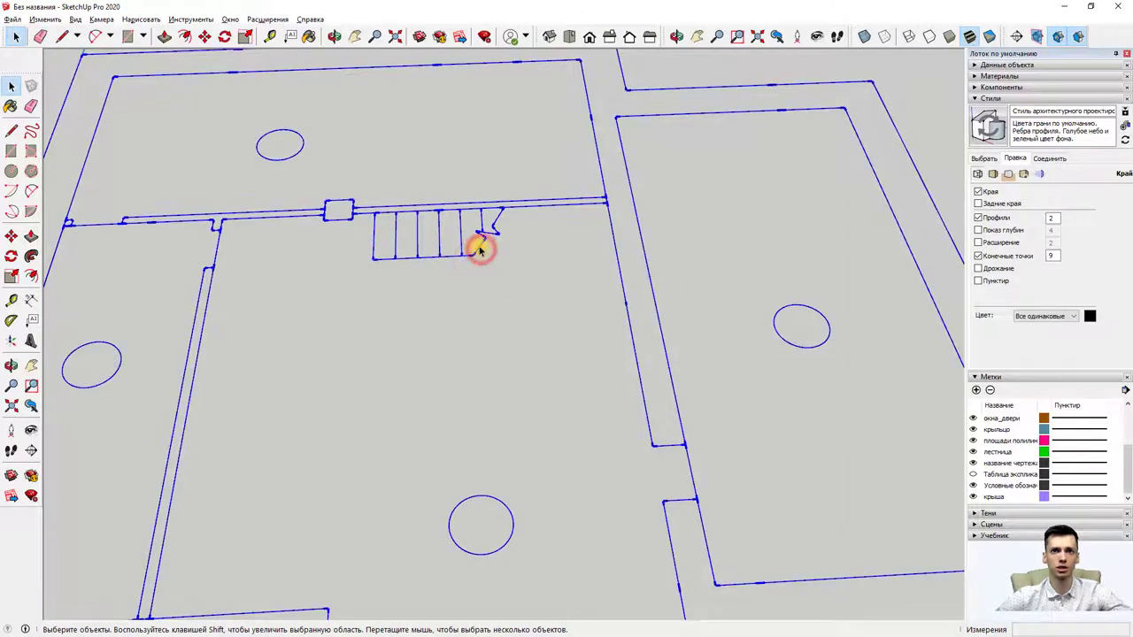
Step: Zoom out and orbit to see the whole drawing, then clear the selection
scroll(480, 247, "down", 1)
scroll(485, 255, "down", 3)
scroll(486, 259, "down", 2)
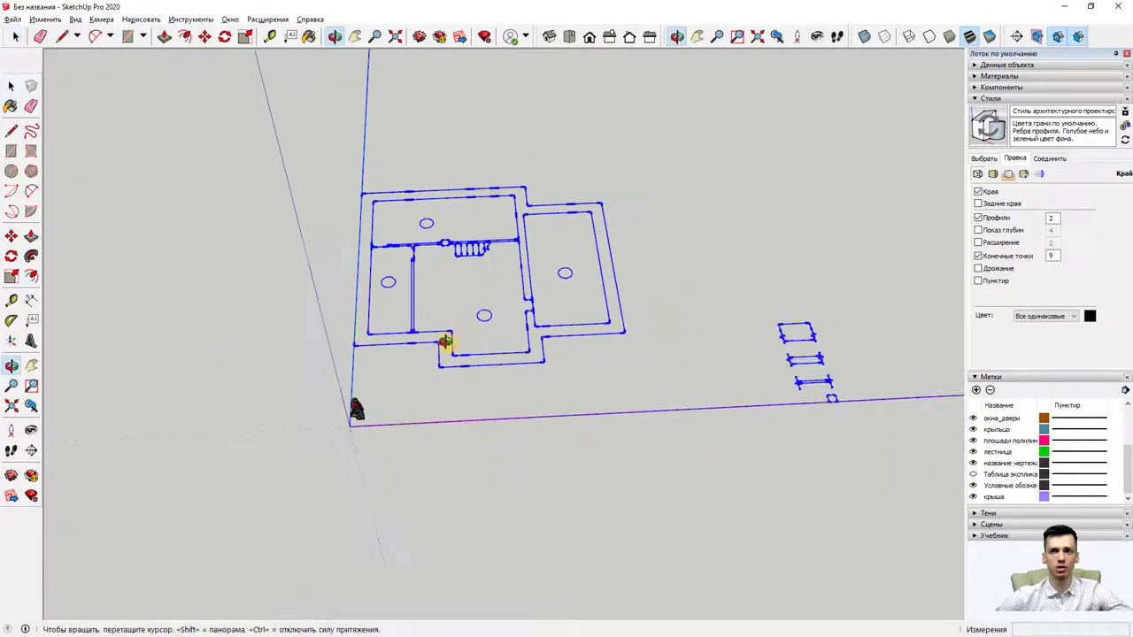
middle_click_drag(442, 337, 805, 169)
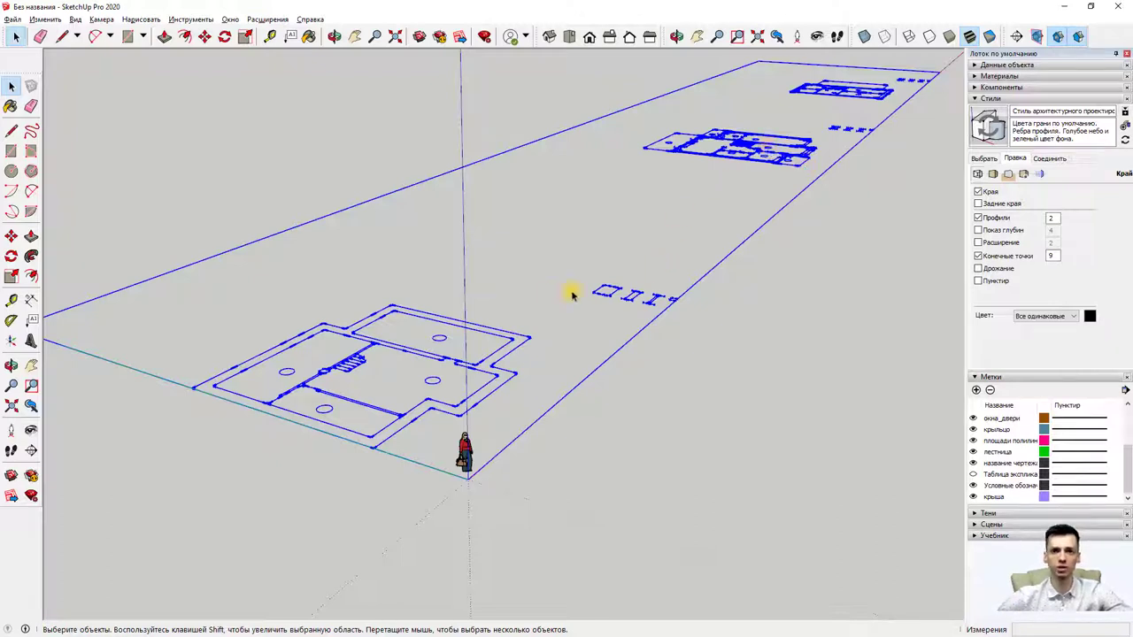
left_click(498, 305)
Step: Explode the imported component with Разъединить and zoom in on the ground-floor plan
right_click(498, 343)
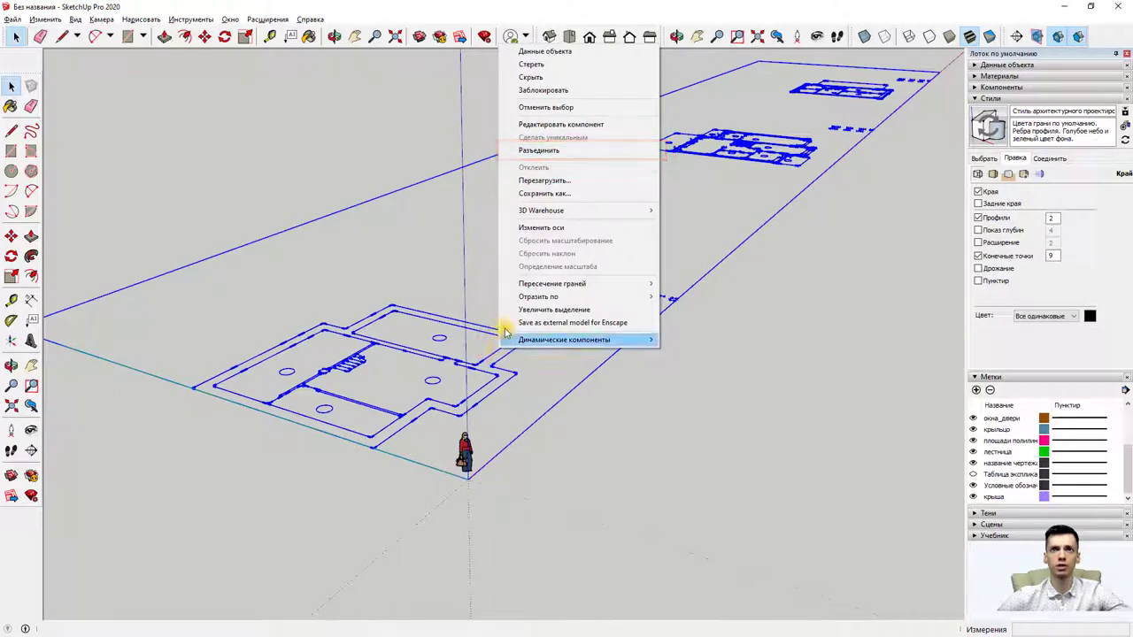
left_click(548, 156)
middle_click_drag(531, 307, 699, 305)
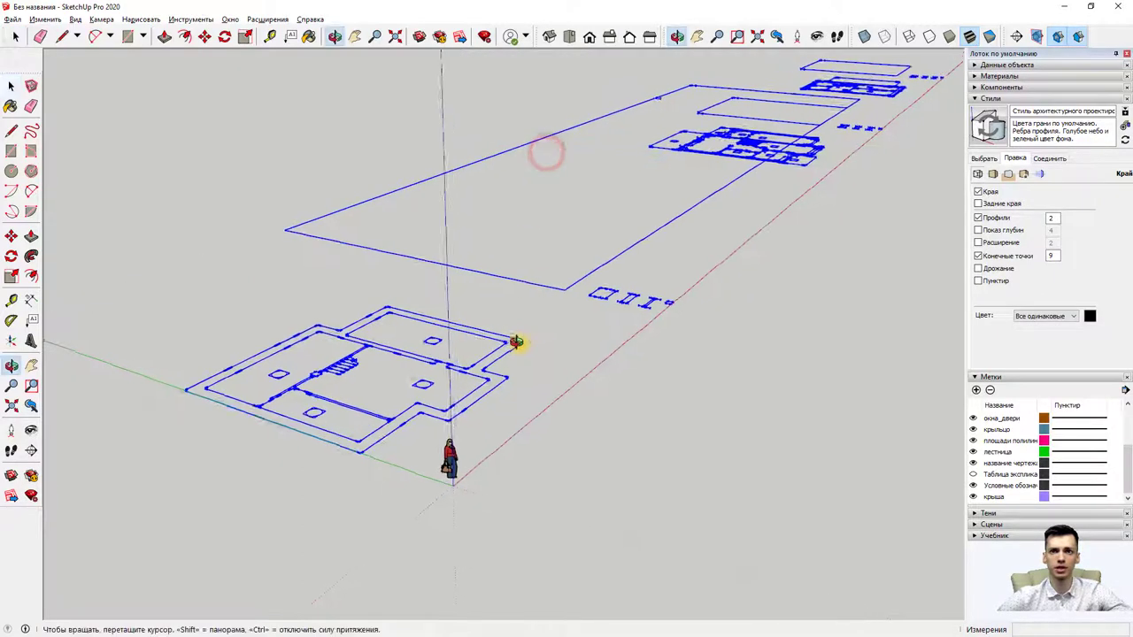
scroll(718, 292, "down", 3)
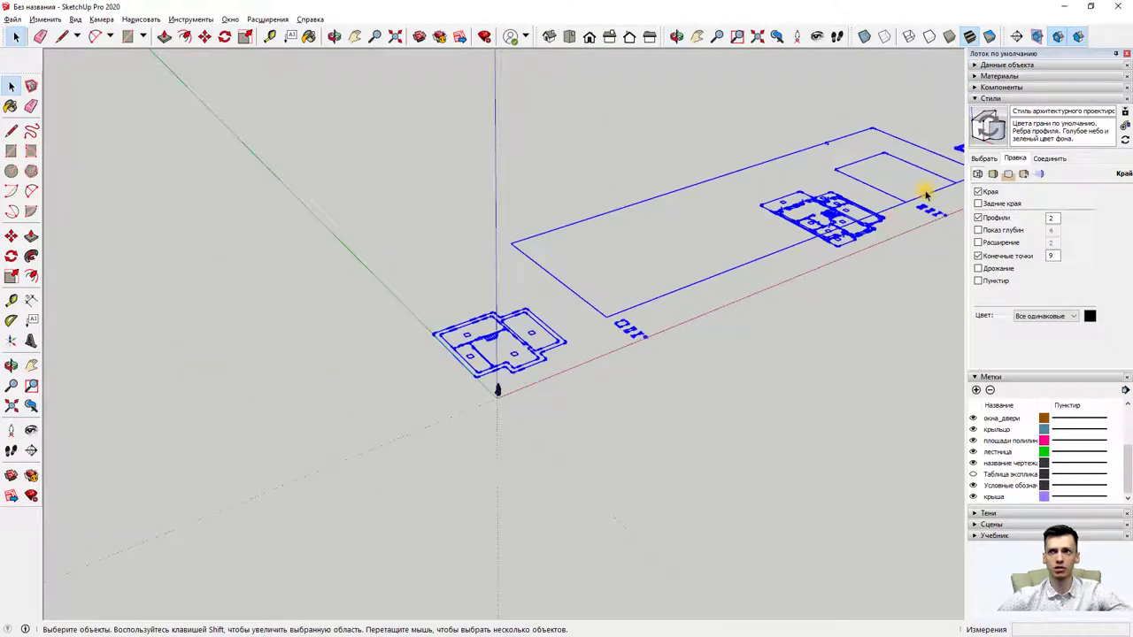
scroll(567, 350, "up", 4)
scroll(522, 371, "up", 3)
scroll(450, 331, "up", 2)
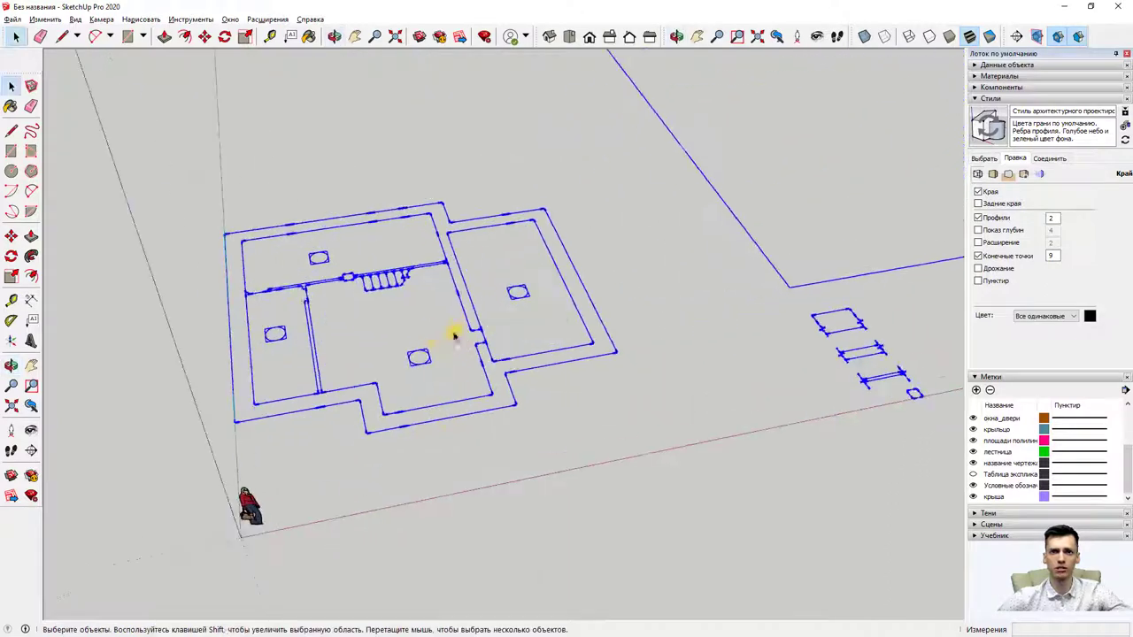
scroll(419, 369, "up", 2)
left_click(426, 393)
scroll(426, 394, "up", 2)
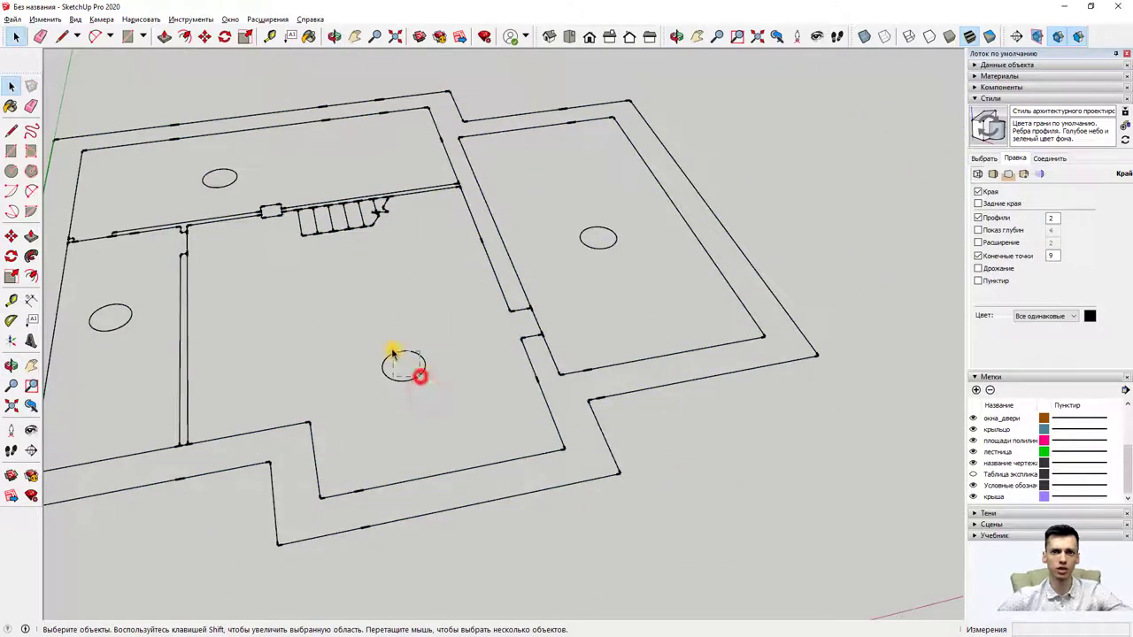
Step: Delete the small circles in the middle, right, left and top rooms
left_click(411, 362)
key("Delete")
left_click_drag(613, 274, 577, 223)
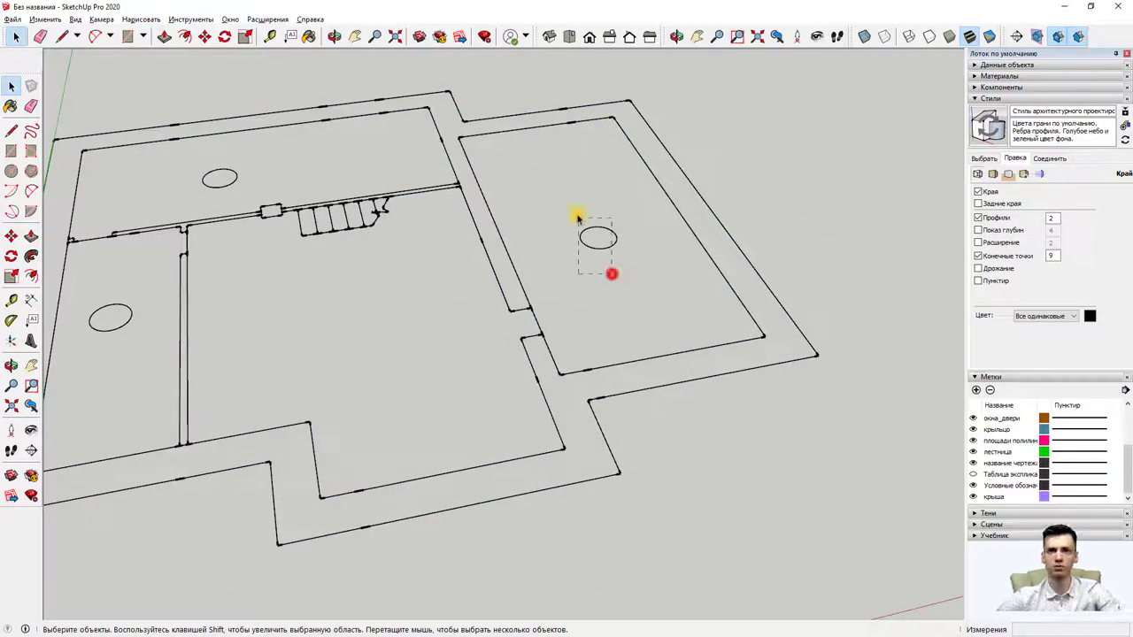
key("Delete")
left_click_drag(152, 327, 116, 298)
key("Delete")
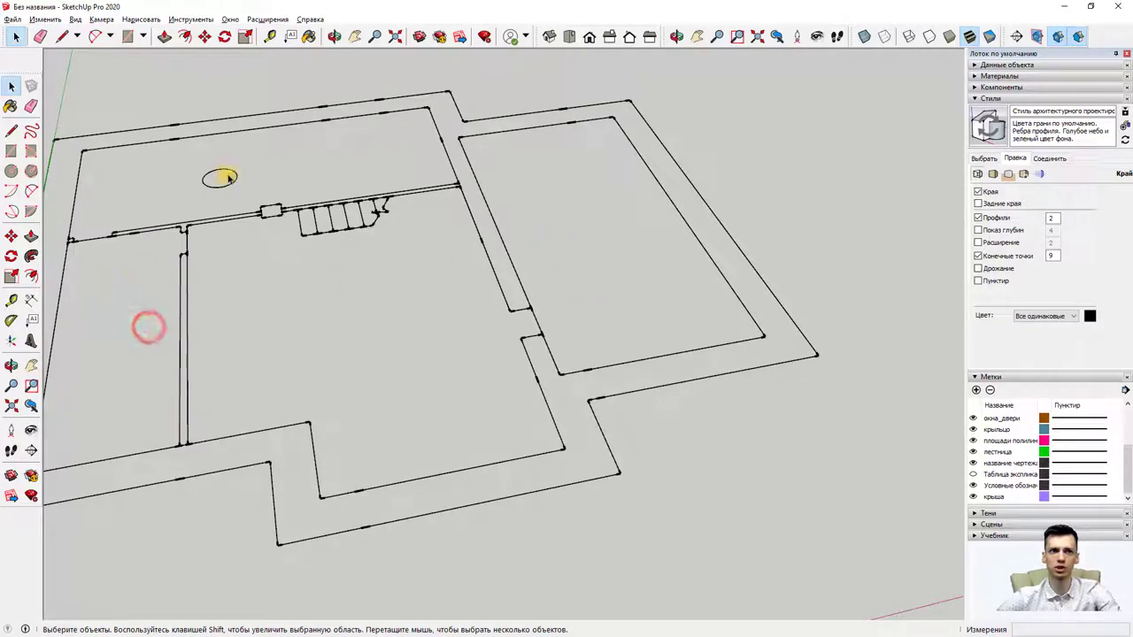
left_click_drag(244, 186, 210, 170)
key("Delete")
Step: Orbit to a top-down view of the stairs and try a first box selection of their lines
mouse_move(212, 189)
middle_mouse_down()
mouse_move(342, 296)
mouse_move(185, 299)
mouse_move(204, 298)
middle_mouse_up()
scroll(372, 164, "up", 3)
mouse_move(371, 165)
middle_mouse_down()
mouse_move(398, 268)
mouse_move(475, 319)
middle_mouse_up()
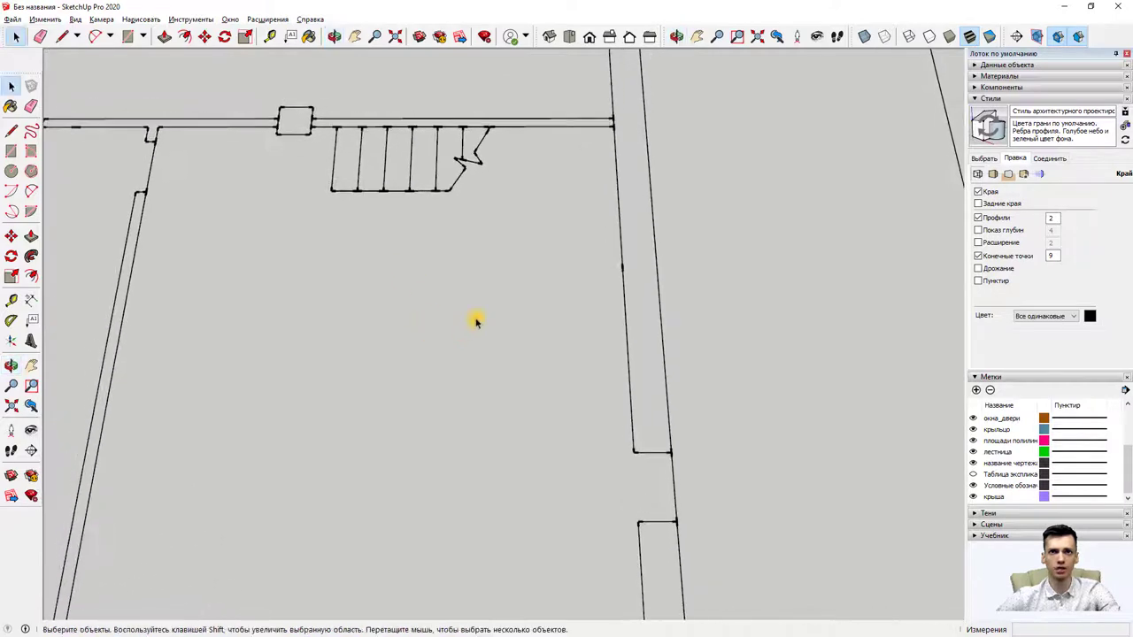
left_click_drag(538, 248, 321, 148)
scroll(392, 113, "up", 3)
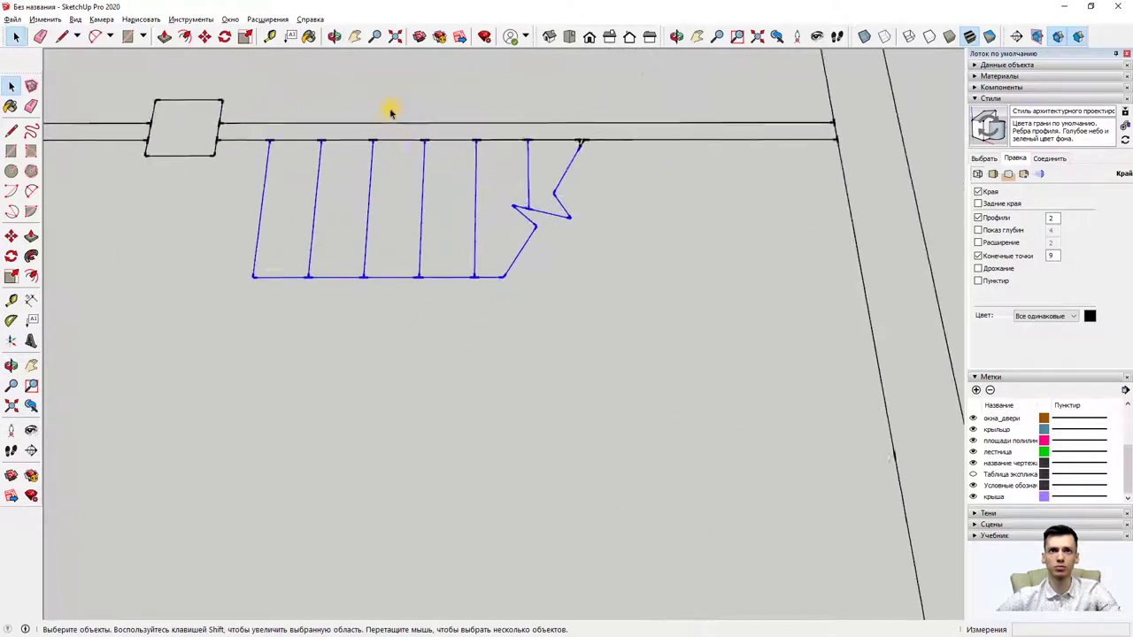
scroll(392, 109, "up", 3)
scroll(693, 151, "up", 1)
scroll(693, 157, "up", 1)
left_click(728, 152)
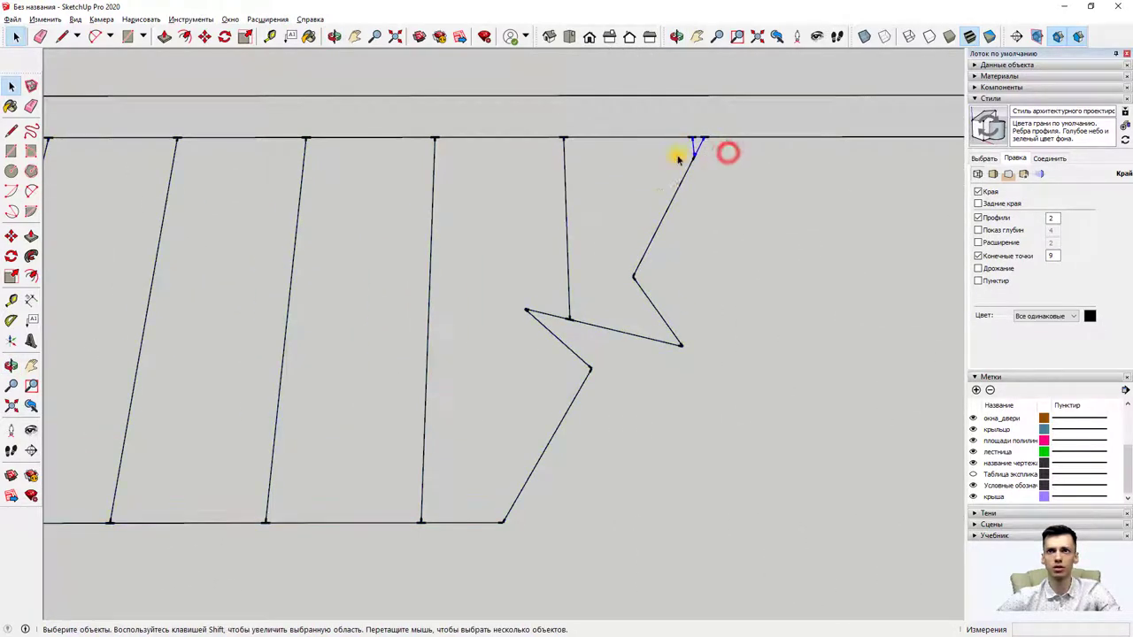
scroll(586, 257, "down", 2)
scroll(586, 257, "down", 2)
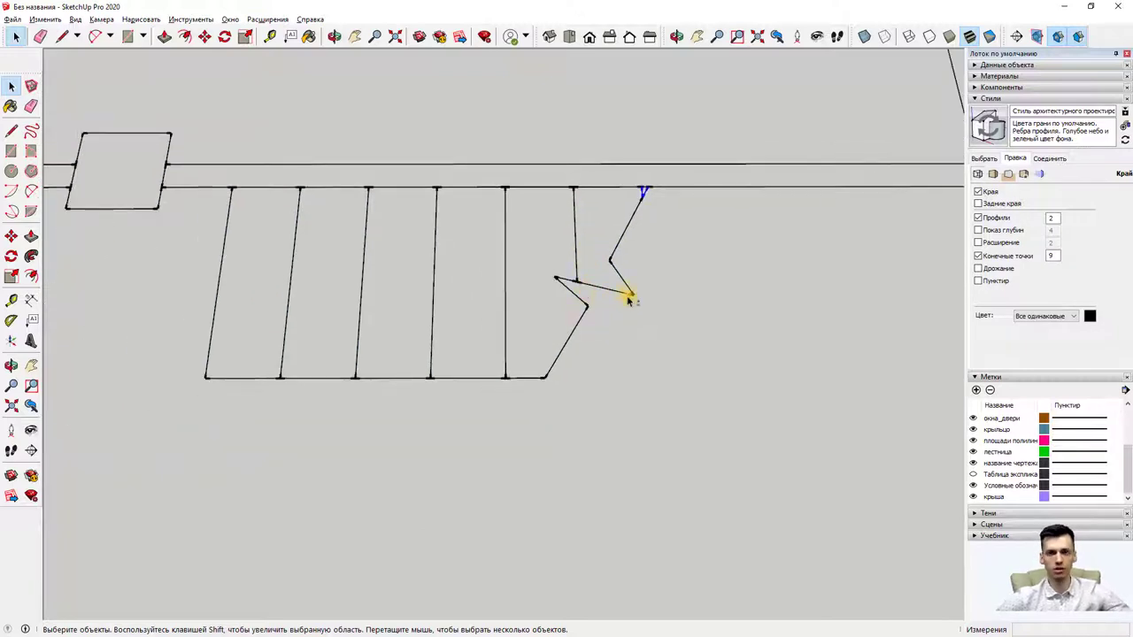
Step: Select the right and left stair lines, the middle line and the bottom edge segments
left_click_drag(638, 370, 421, 271)
left_click_drag(431, 423, 159, 248, "shift")
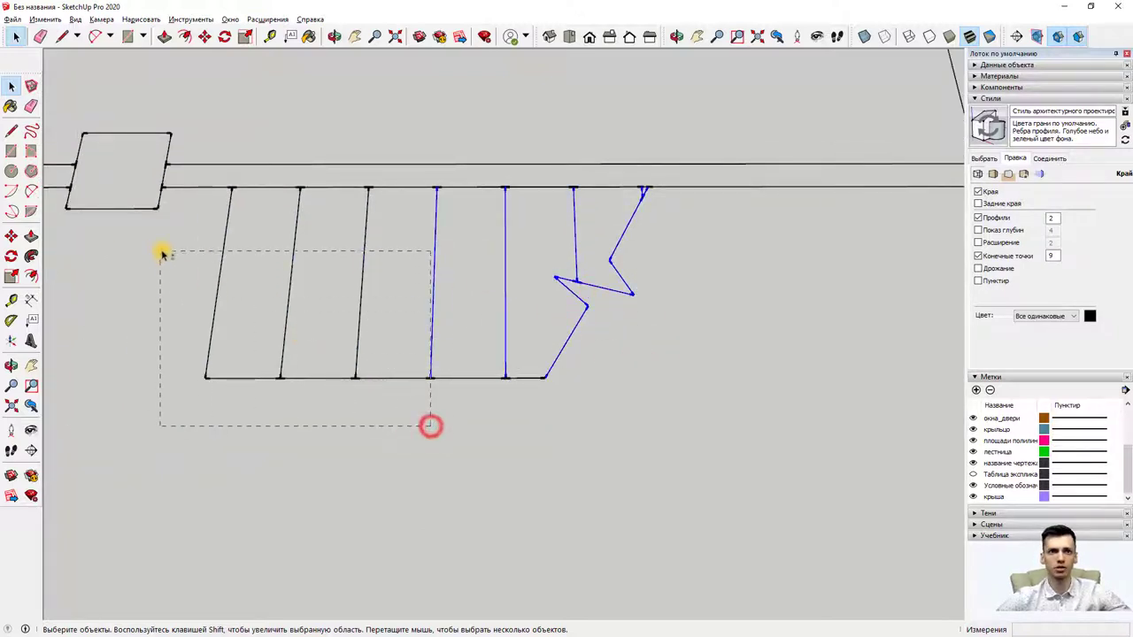
left_click_drag(479, 421, 386, 267)
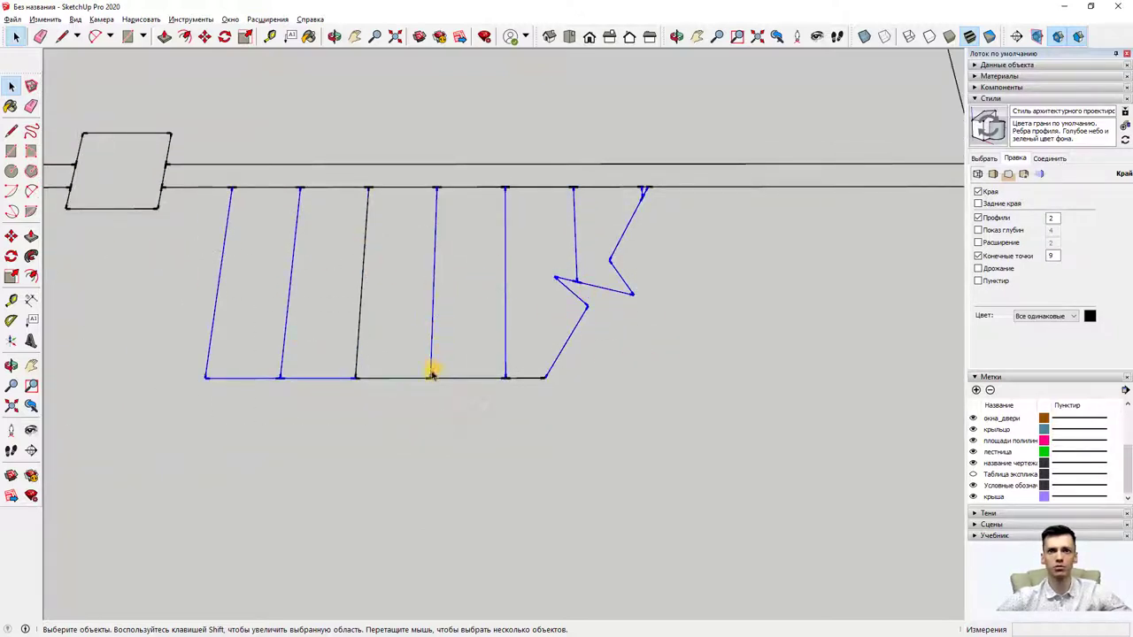
left_click(360, 324, "shift")
left_click(361, 324, "shift")
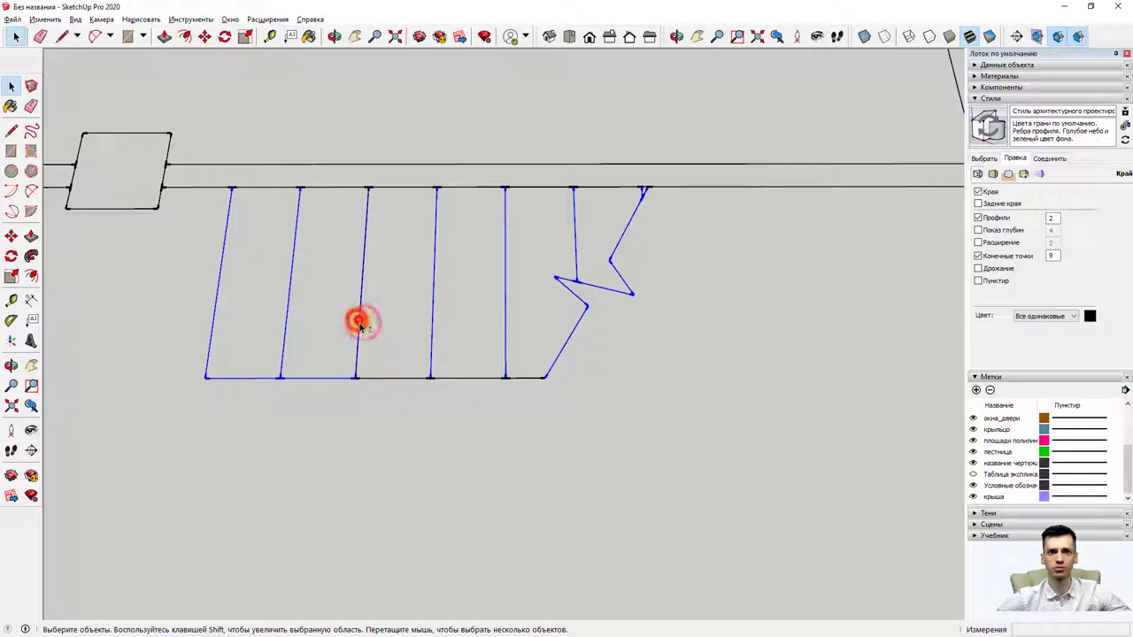
left_click(392, 382, "shift")
left_click(479, 390, "shift")
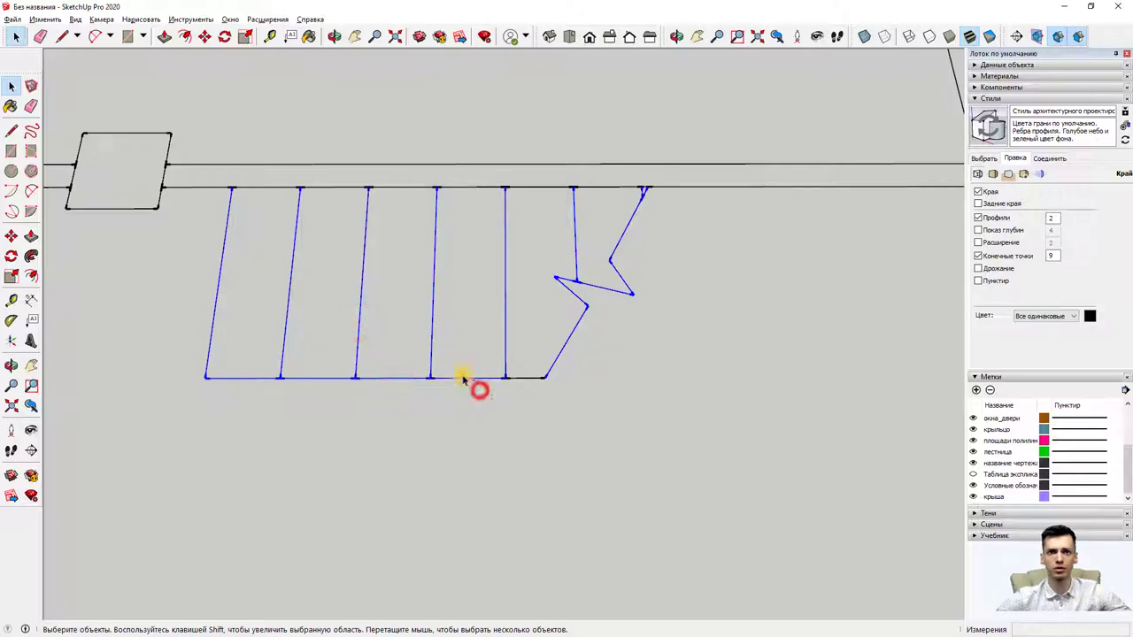
left_click(534, 384, "shift")
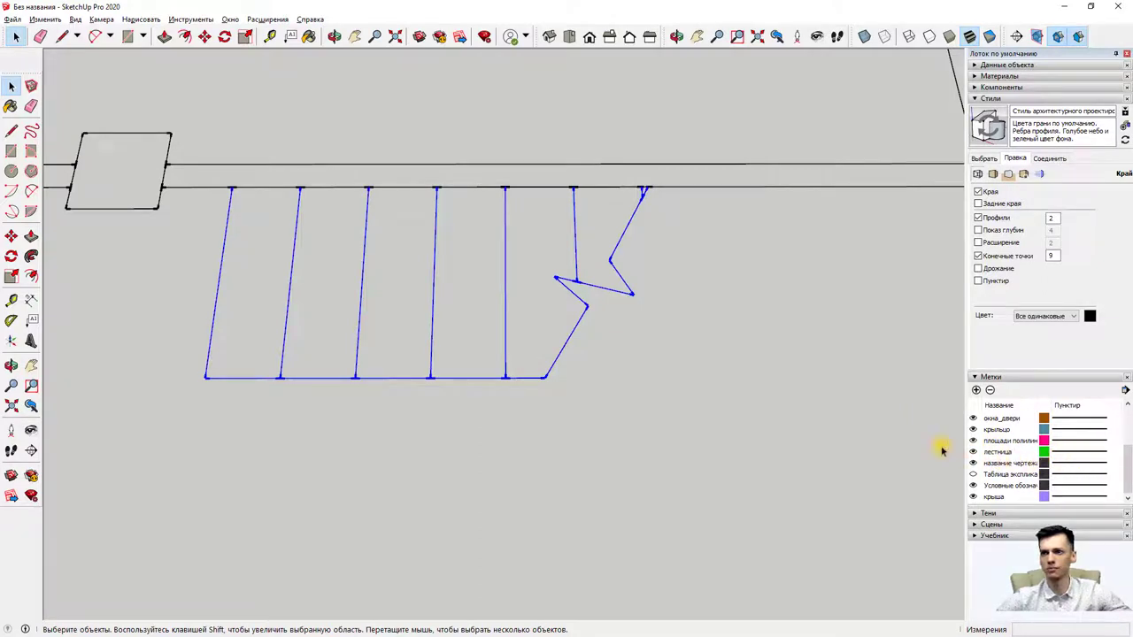
Step: Group the selected staircase lines and assign the group to the лестница tag
right_click(572, 332)
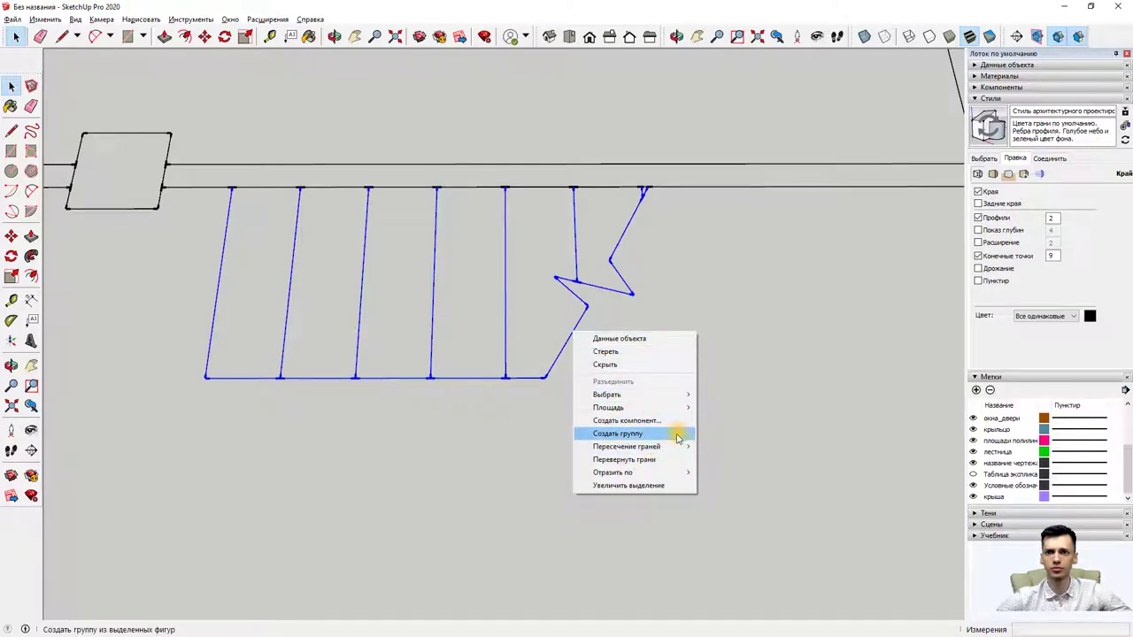
left_click(646, 434)
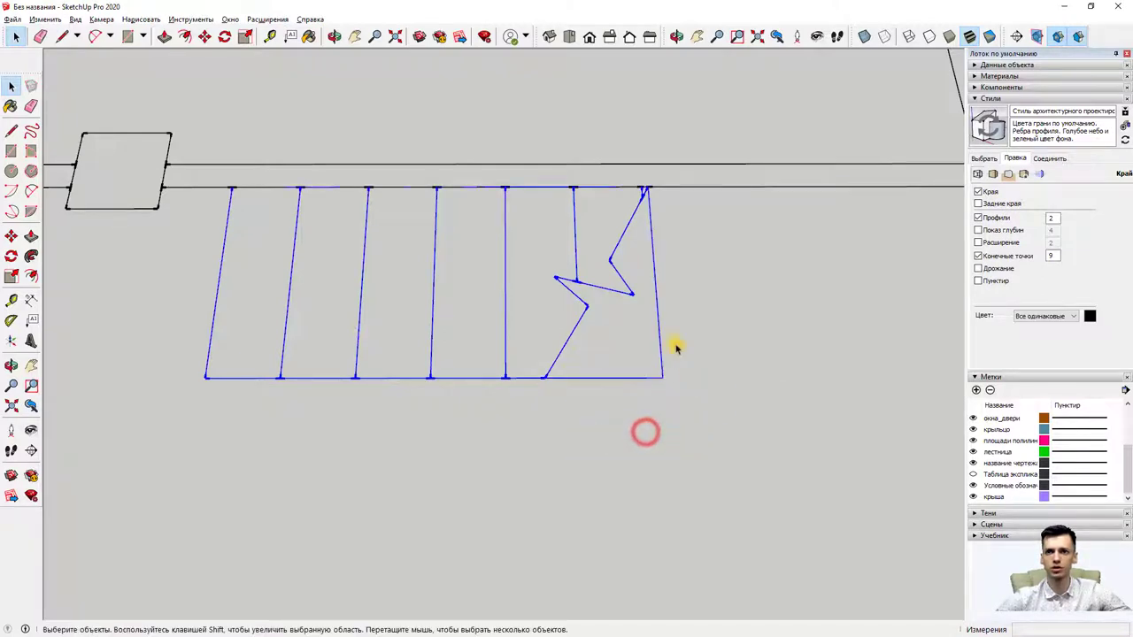
left_click(1009, 88)
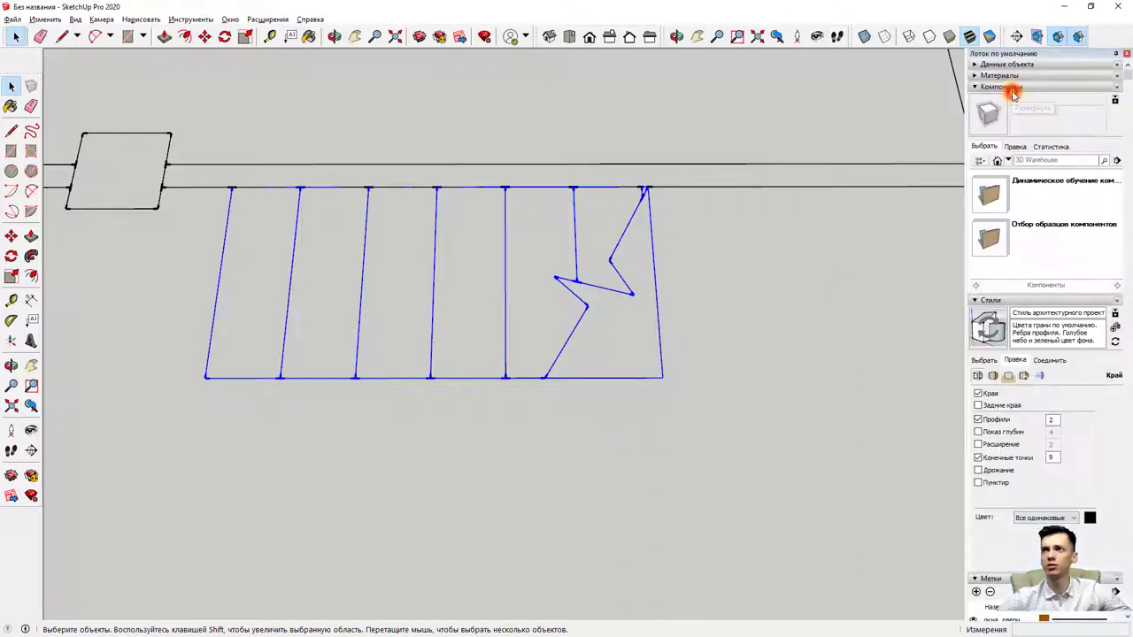
left_click(1016, 75)
left_click(1008, 64)
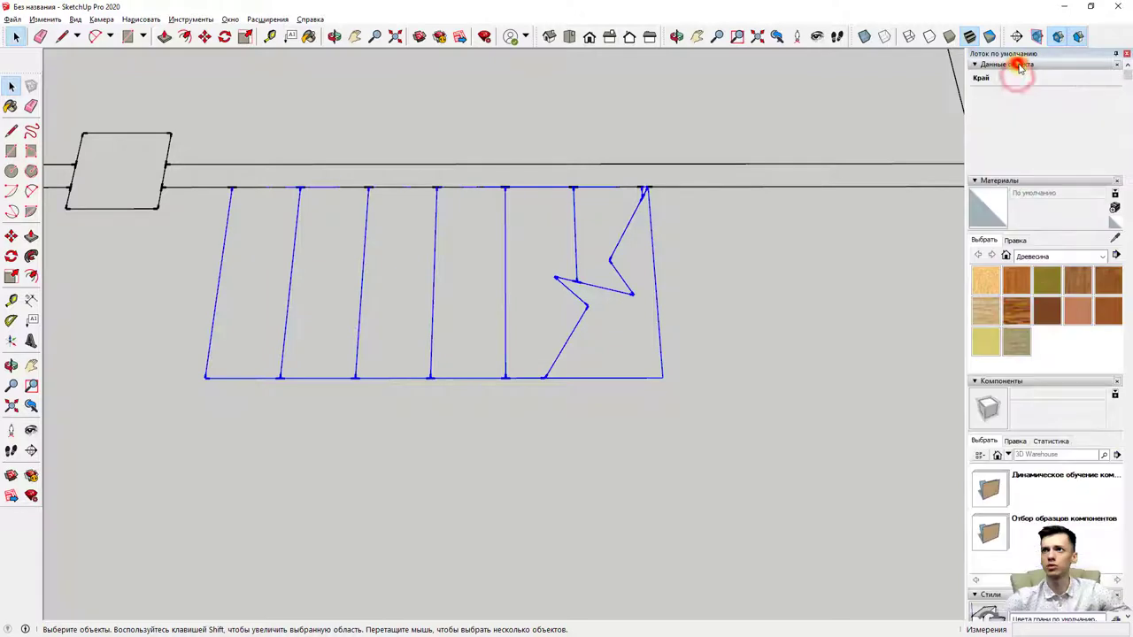
left_click(1069, 97)
left_click(1069, 96)
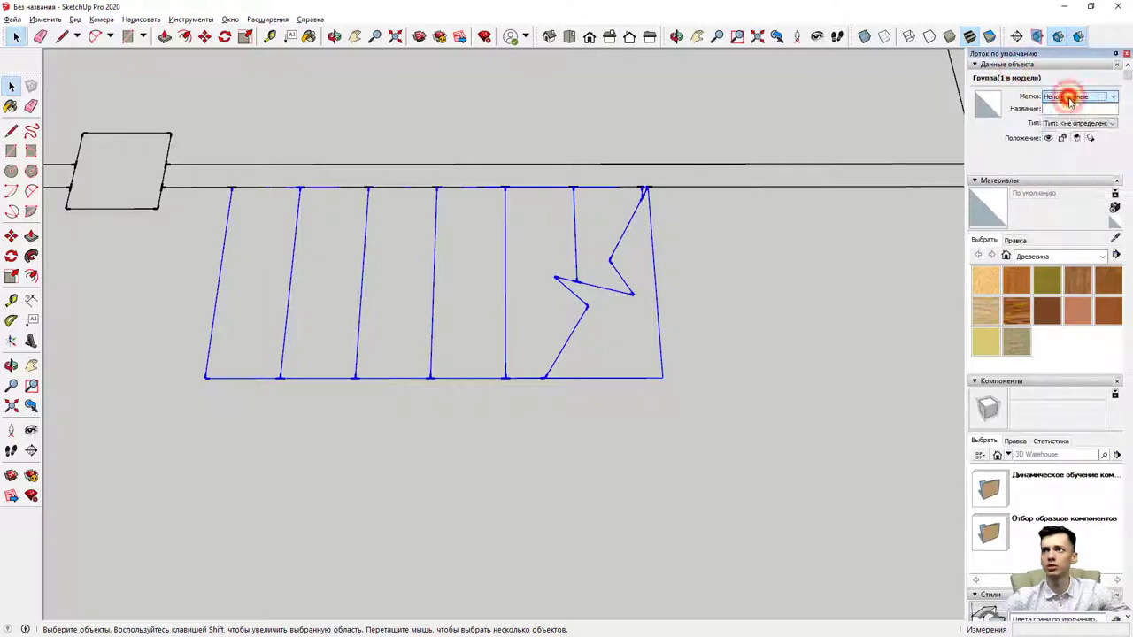
left_click(1069, 97)
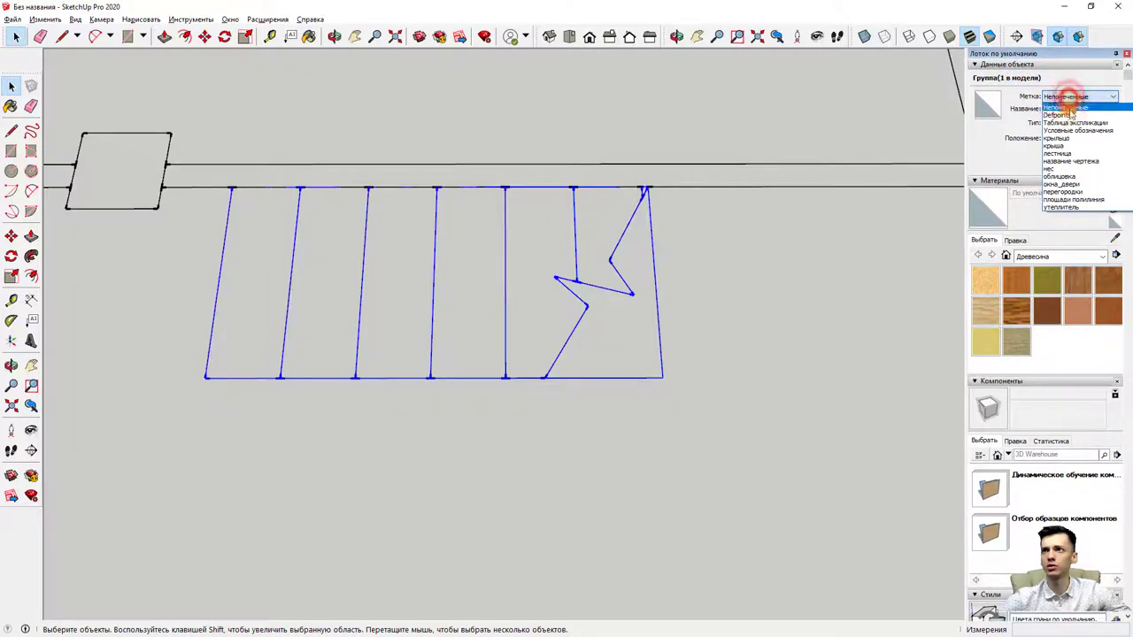
left_click(1070, 155)
Step: Hide the лестница tag to confirm the staircase disappears
scroll(1043, 363, "down", 5)
scroll(1043, 425, "down", 3)
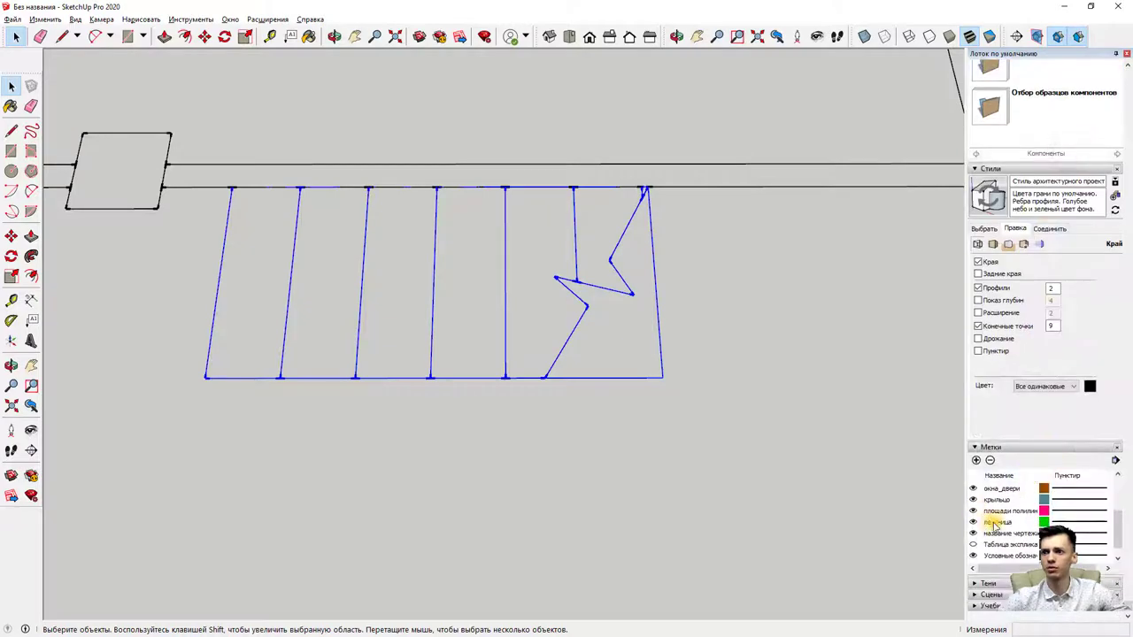
scroll(1000, 528, "down", 1)
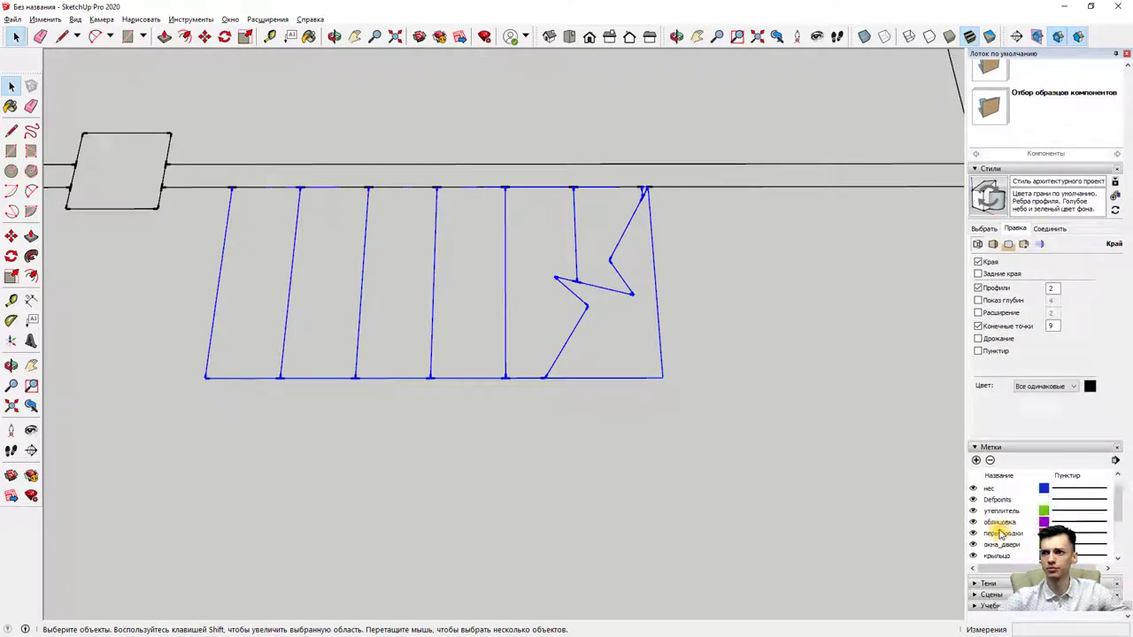
scroll(1004, 540, "up", 5)
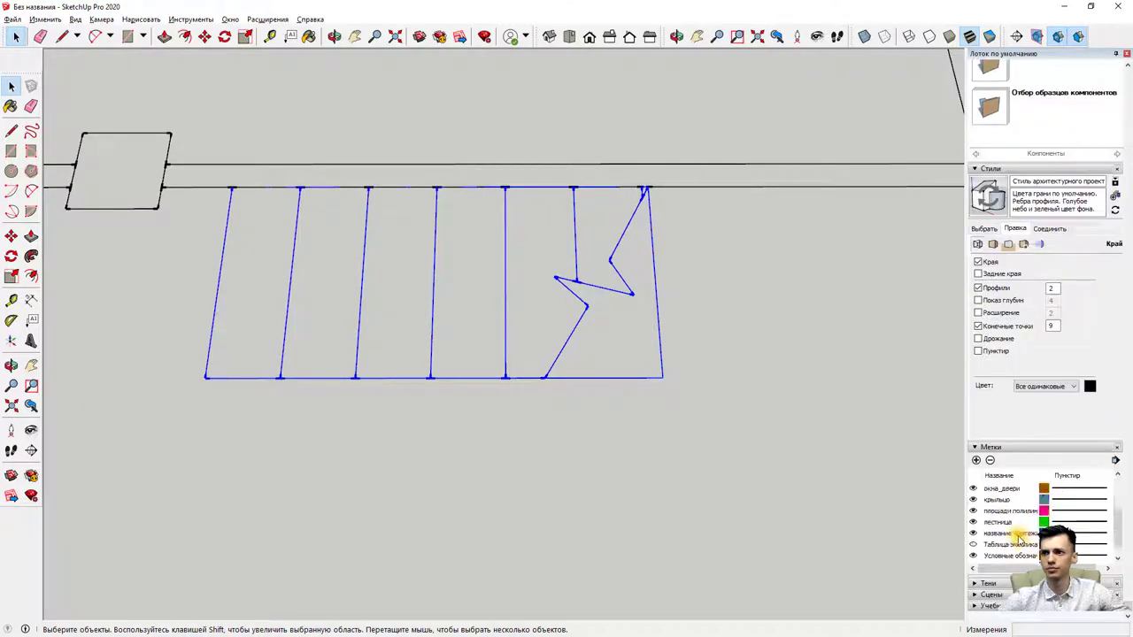
scroll(1023, 371, "up", 5)
scroll(1027, 310, "up", 3)
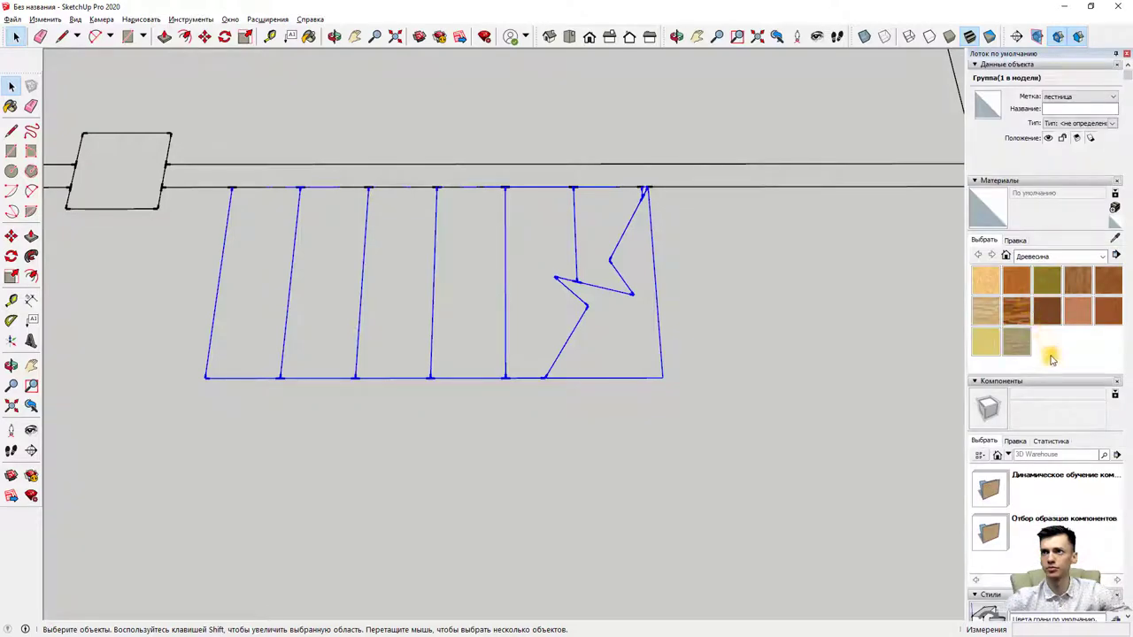
left_click(1055, 108)
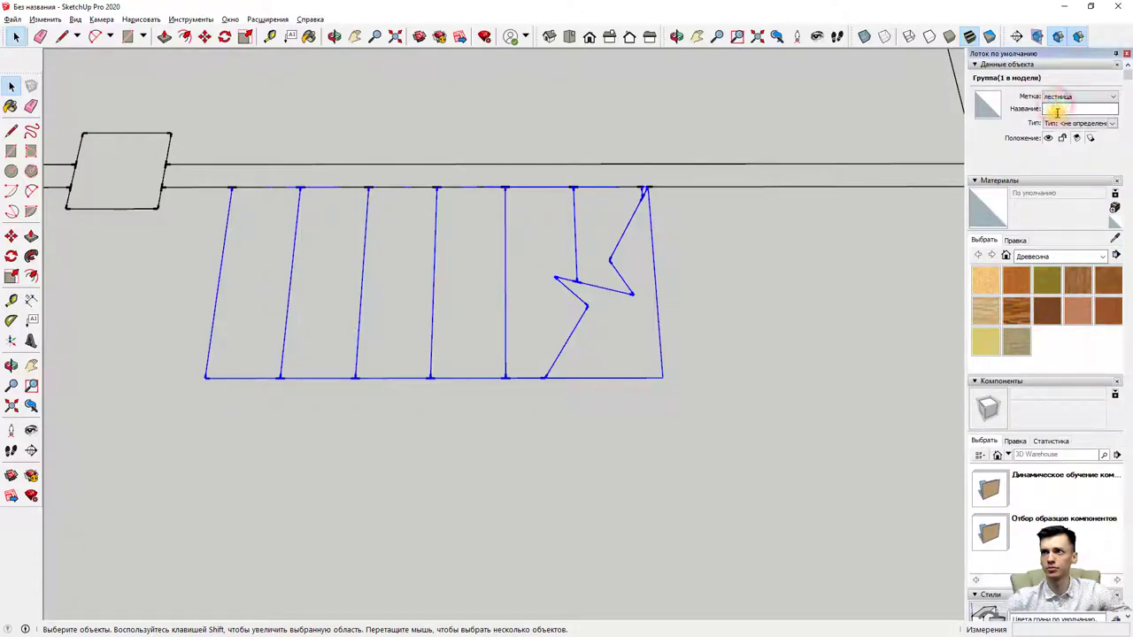
scroll(1059, 266, "down", 5)
scroll(1044, 425, "down", 5)
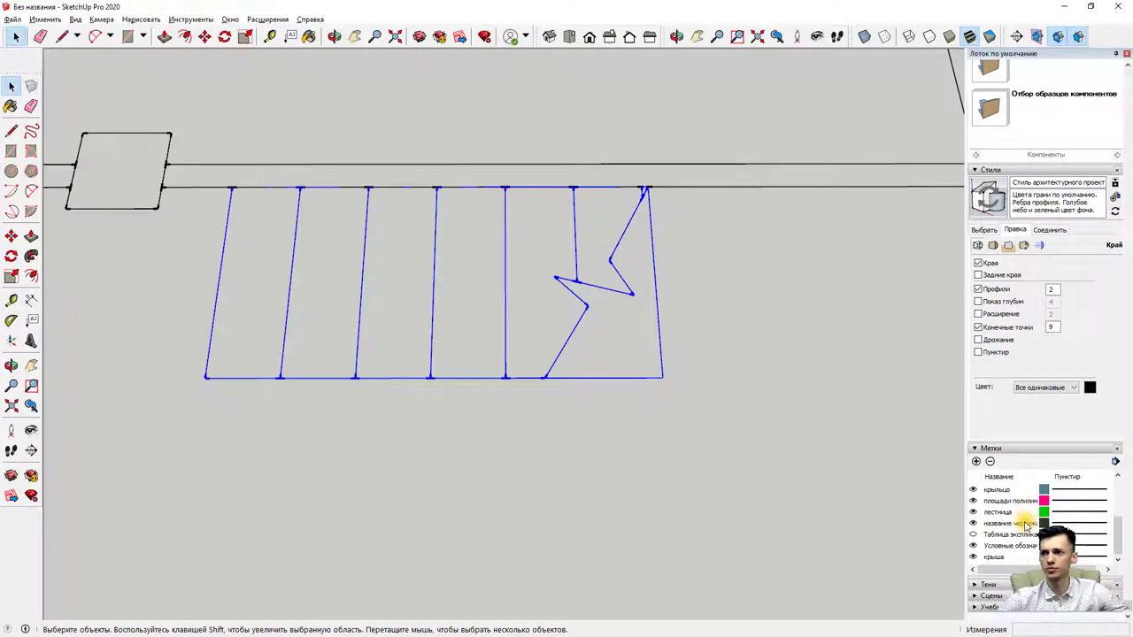
left_click(973, 513)
Step: Select a plan edge, collapse Entity Info, Materials and Components, and expand Styles edge settings
mouse_move(691, 357)
middle_mouse_down()
mouse_move(652, 183)
mouse_move(660, 235)
mouse_move(637, 273)
mouse_move(704, 378)
middle_mouse_up()
left_click(664, 228)
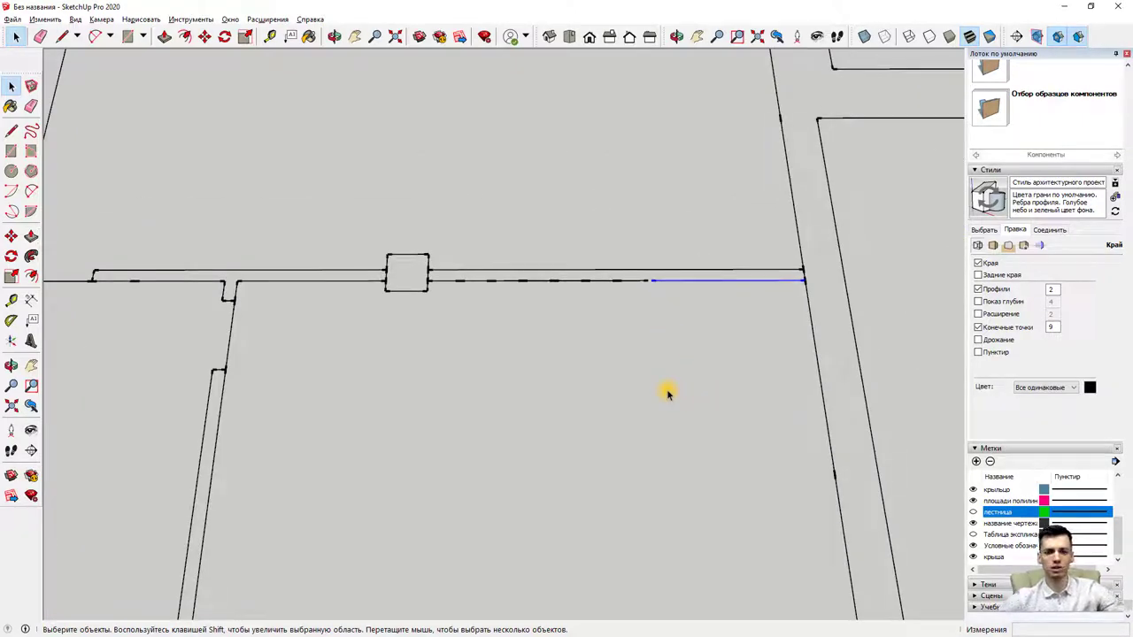
scroll(655, 393, "down", 2)
mouse_move(644, 392)
middle_mouse_down()
mouse_move(721, 404)
mouse_move(691, 413)
middle_mouse_up()
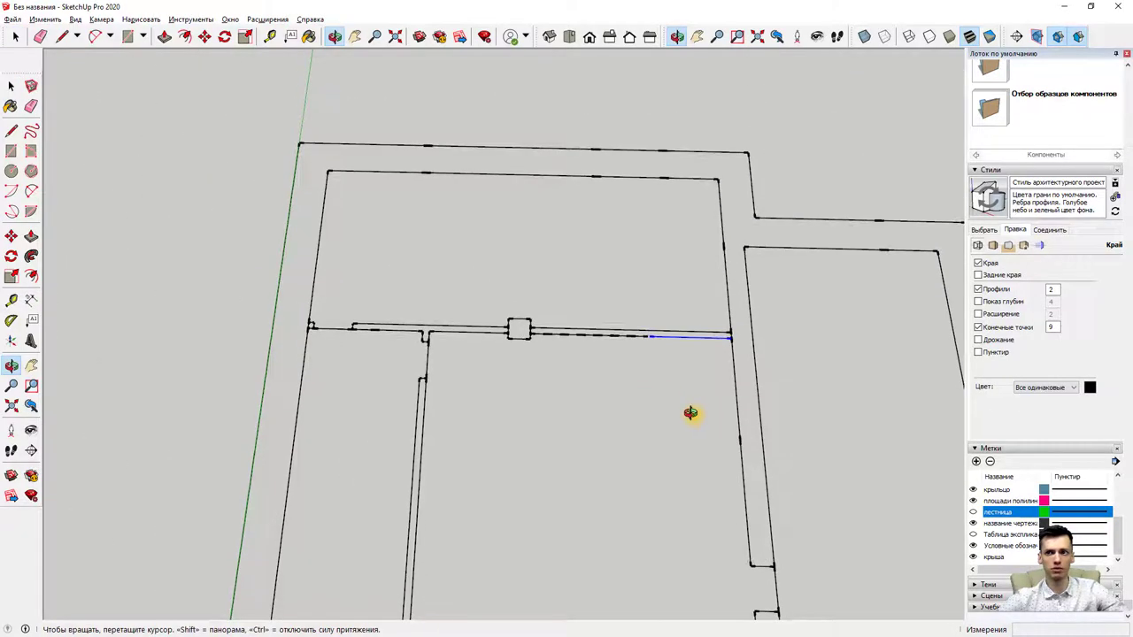
left_click(1030, 174)
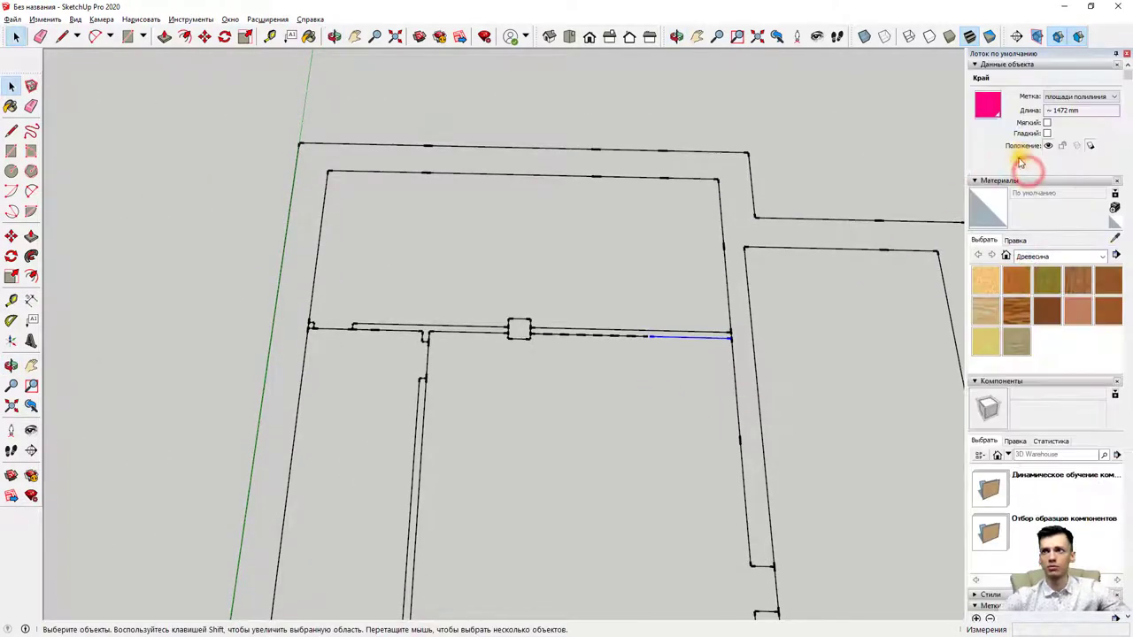
left_click(1021, 177)
left_click(1004, 66)
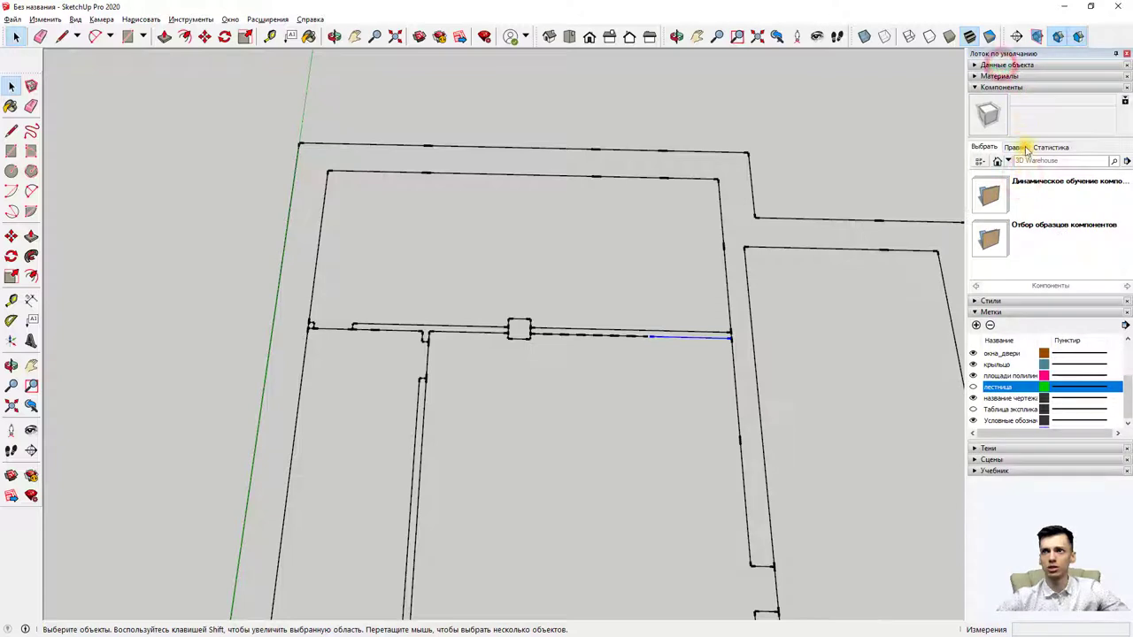
left_click(1018, 87)
left_click(1022, 98)
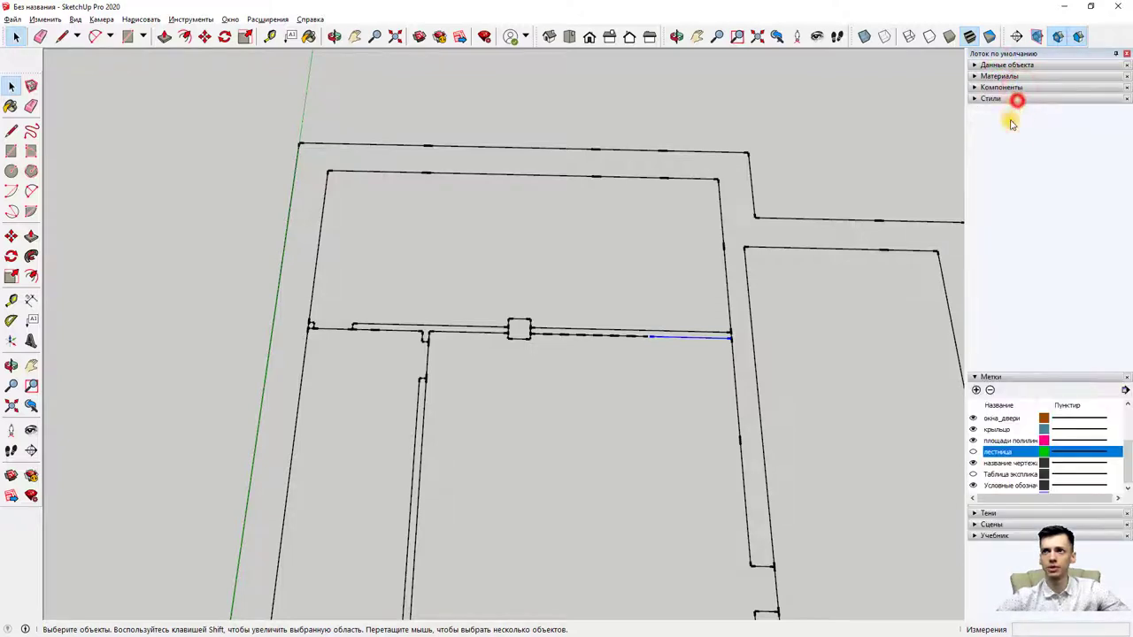
Step: Draw closing lines across the upper and lower rooms to turn them into faces
left_click(62, 36)
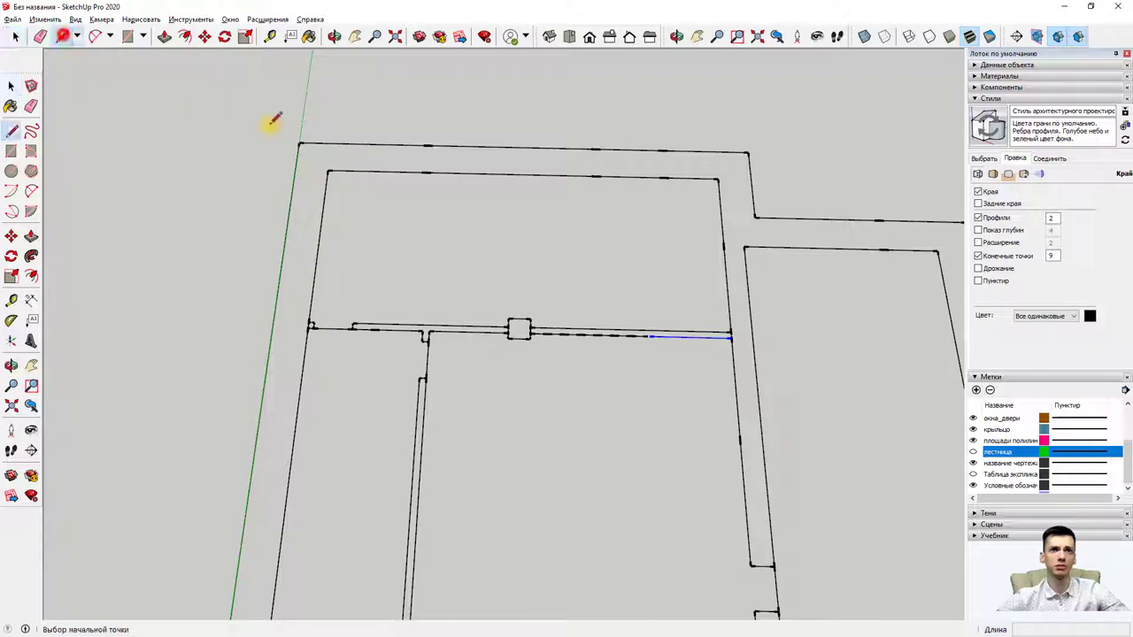
left_click(328, 171)
left_click(719, 178)
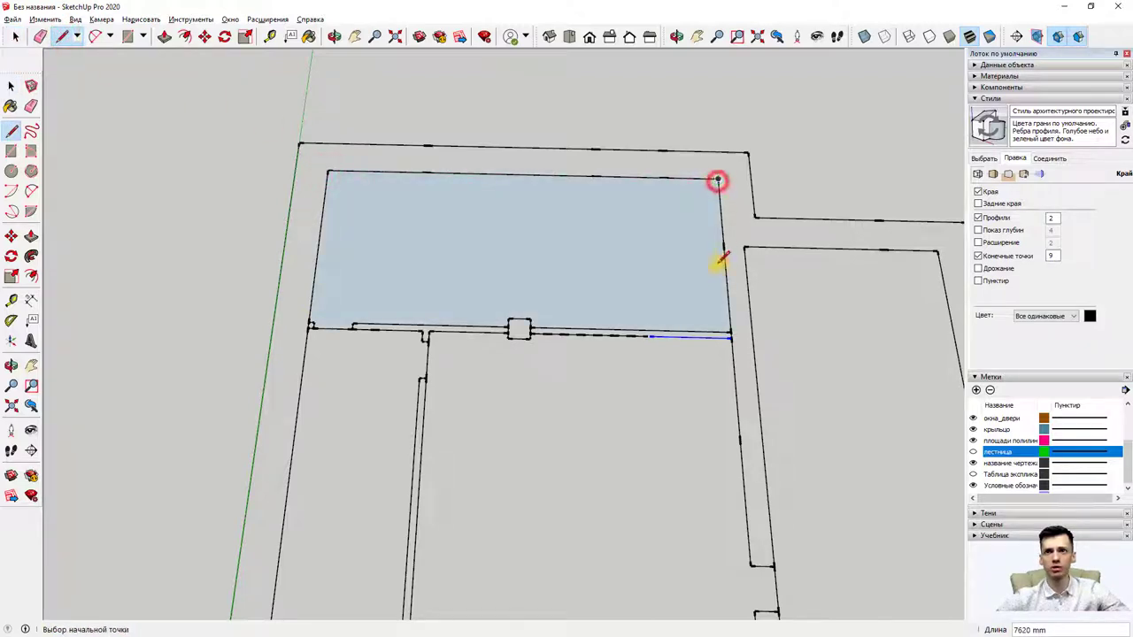
scroll(501, 354, "up", 1)
scroll(531, 345, "up", 2)
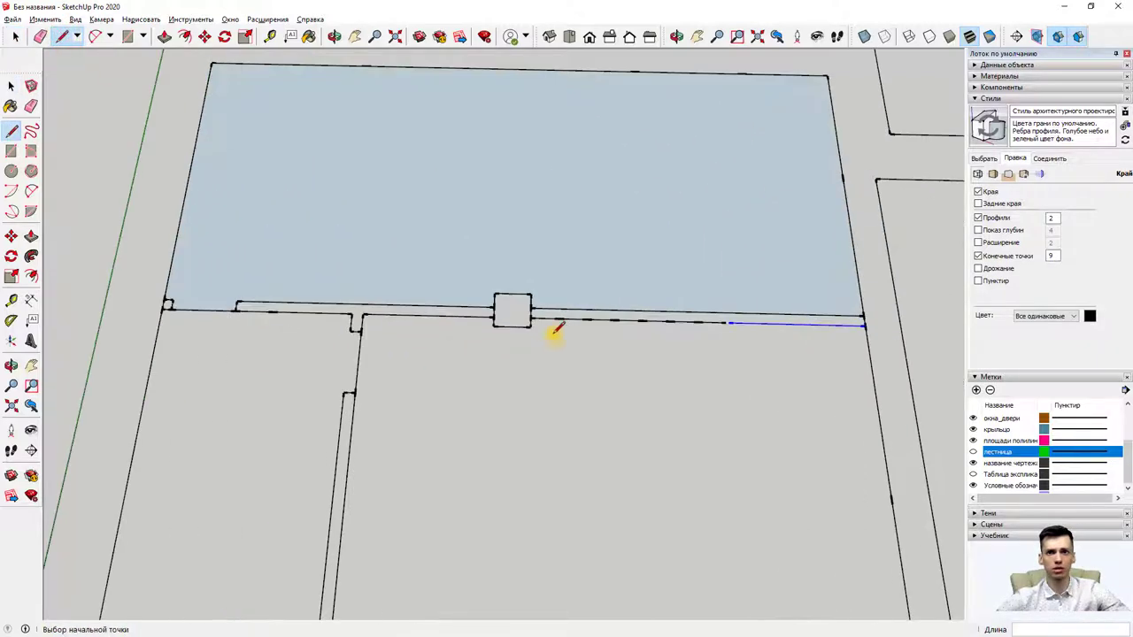
left_click(870, 326)
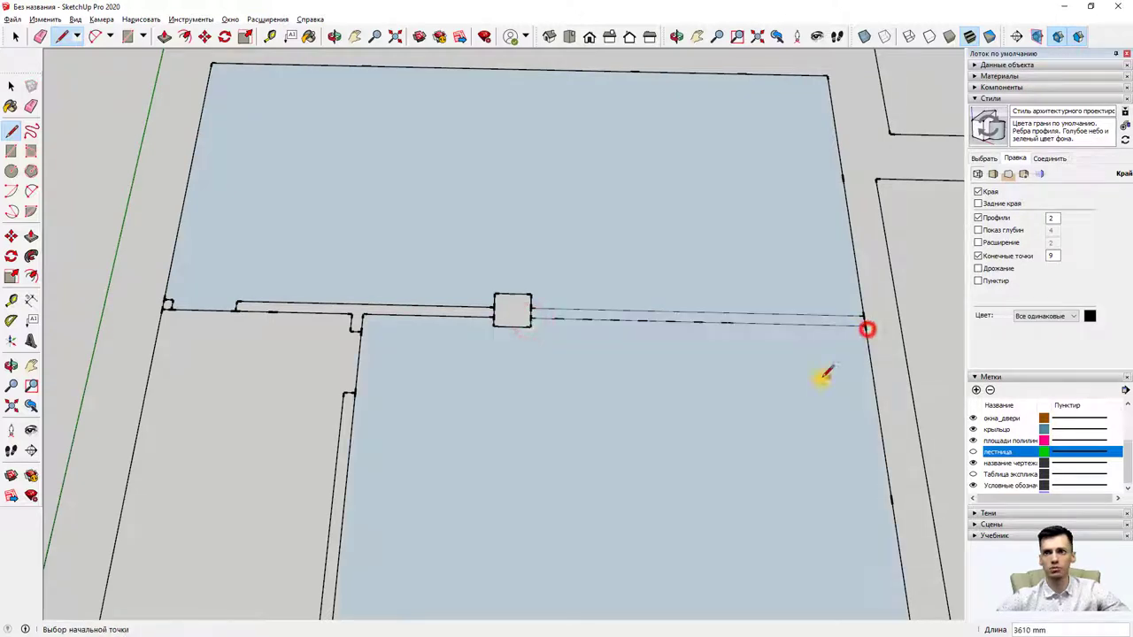
scroll(806, 385, "down", 1)
scroll(620, 336, "up", 2)
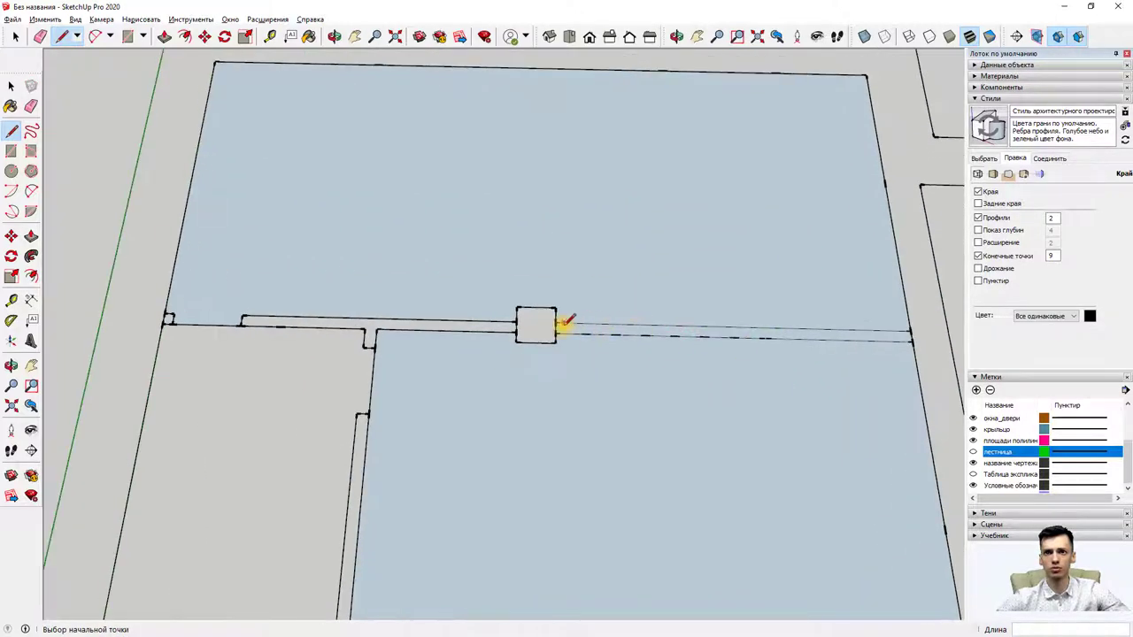
Step: Close the left strip and the right room with lines to form faces
left_click(163, 37)
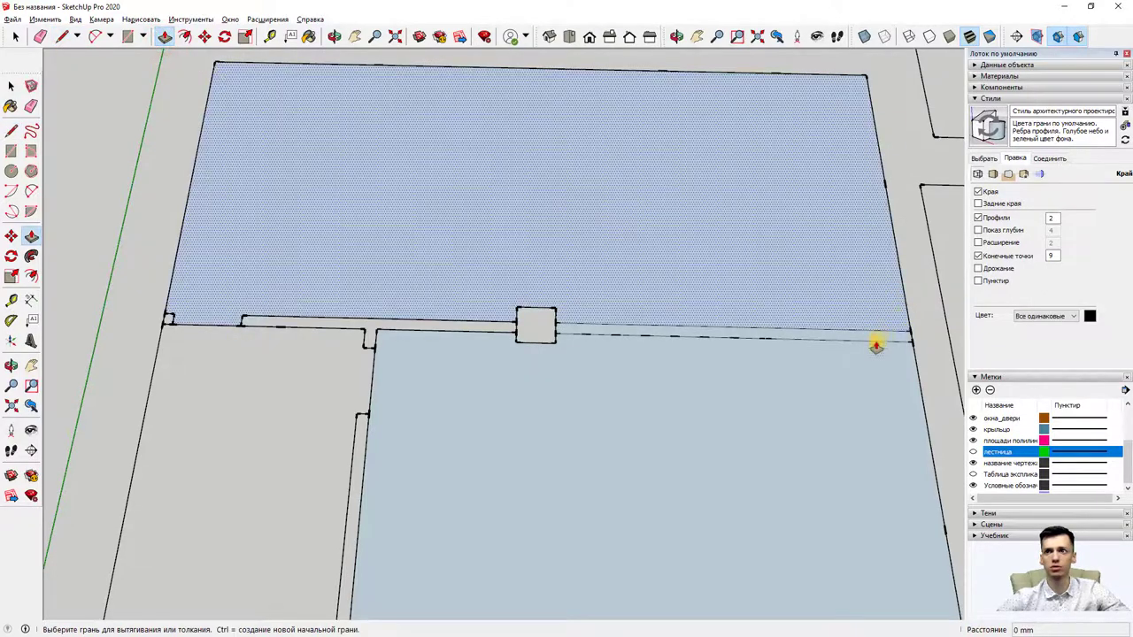
left_click(62, 37)
scroll(352, 377, "down", 3)
scroll(352, 377, "down", 2)
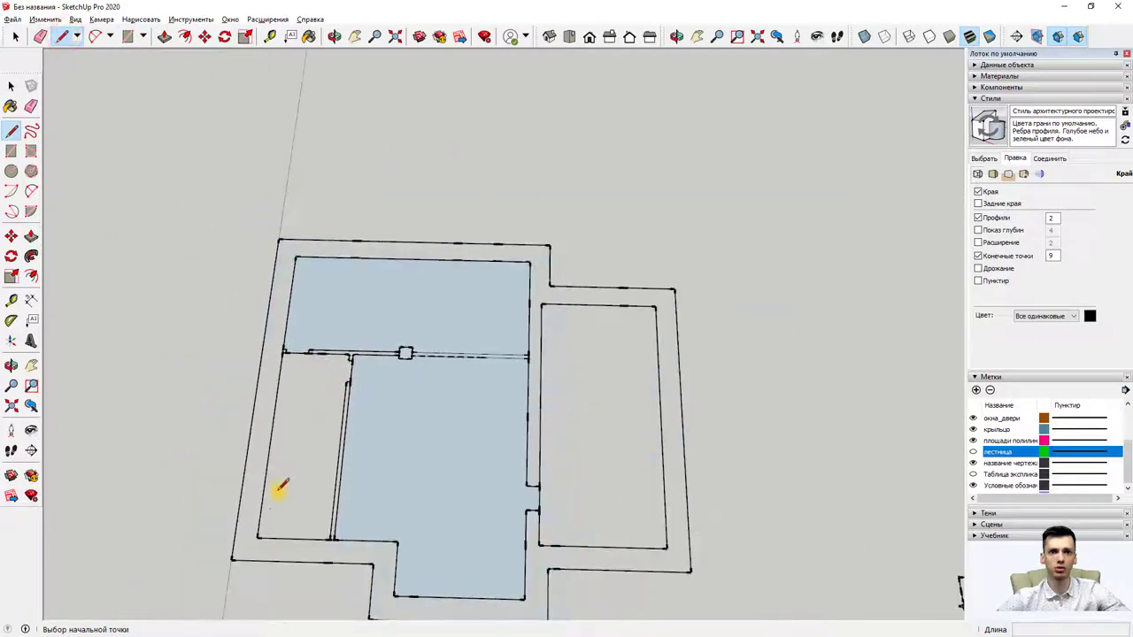
left_click(257, 538)
left_click(283, 351)
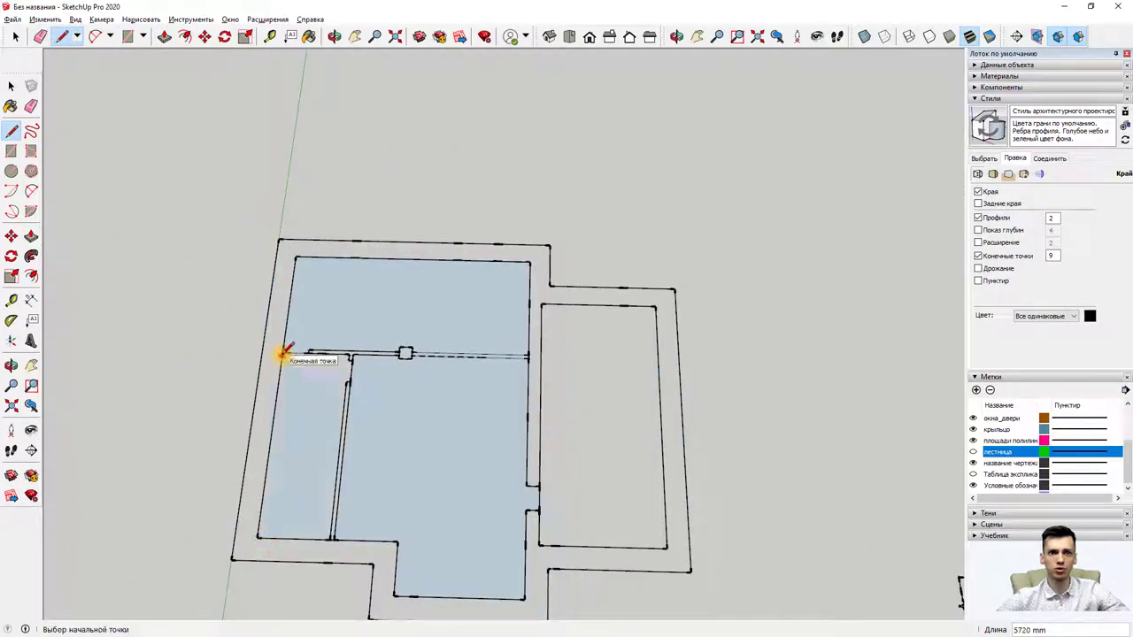
mouse_move(336, 562)
middle_mouse_down()
mouse_move(349, 544)
mouse_move(443, 531)
mouse_move(647, 527)
middle_mouse_up()
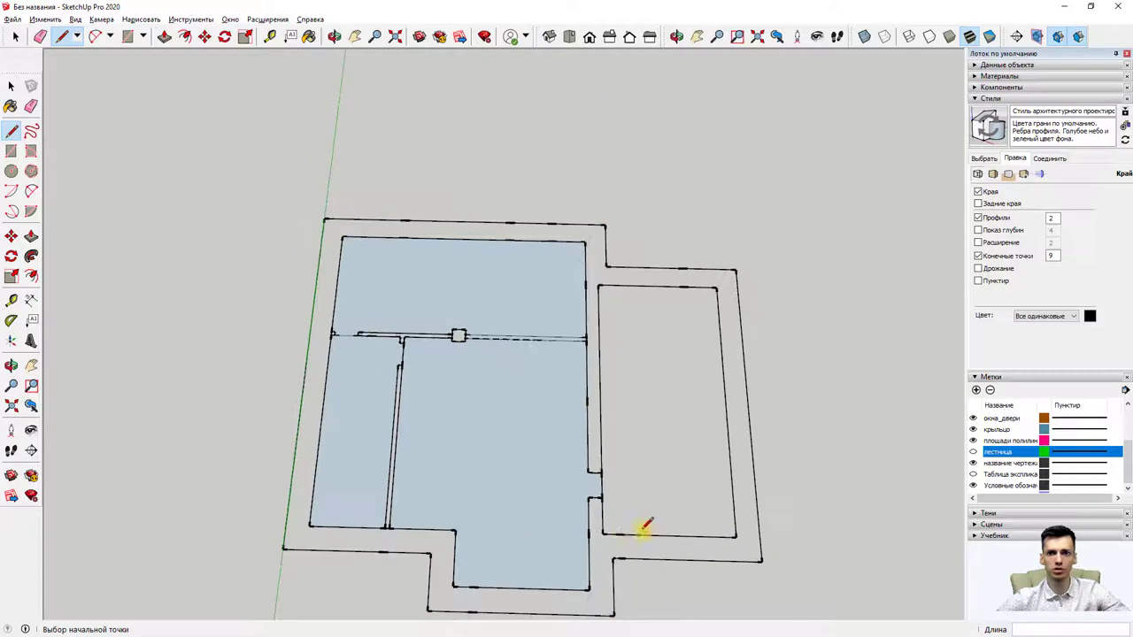
left_click(734, 534)
Step: Close the outer wall ring into a single face
scroll(681, 407, "up", 2)
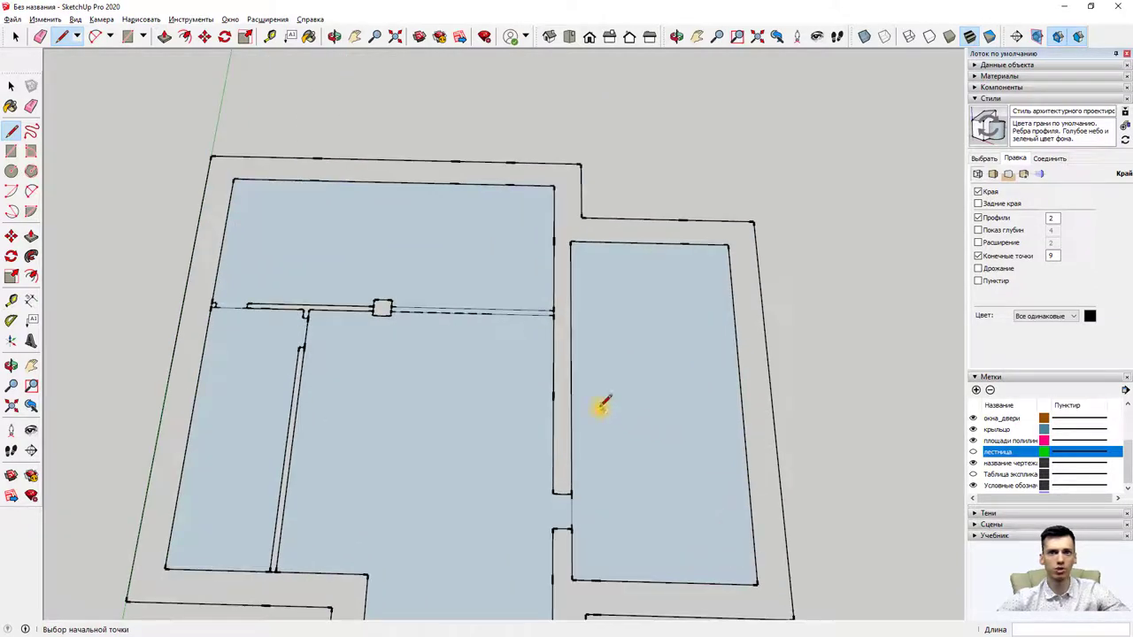
scroll(322, 309, "up", 2)
scroll(256, 299, "up", 2)
scroll(109, 299, "up", 2)
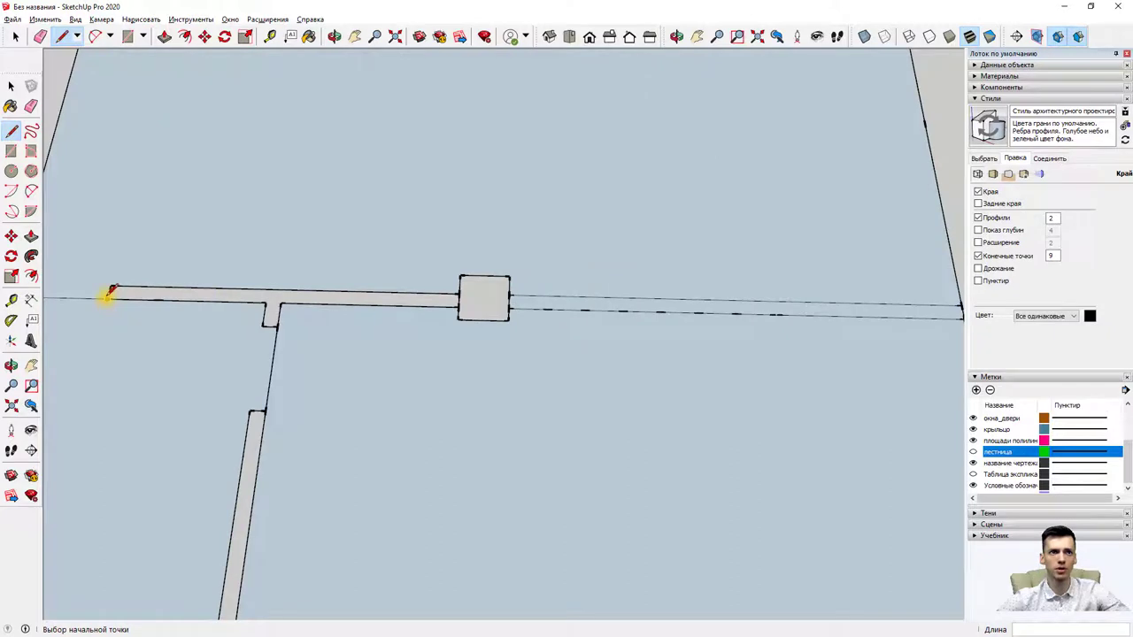
scroll(107, 296, "down", 3)
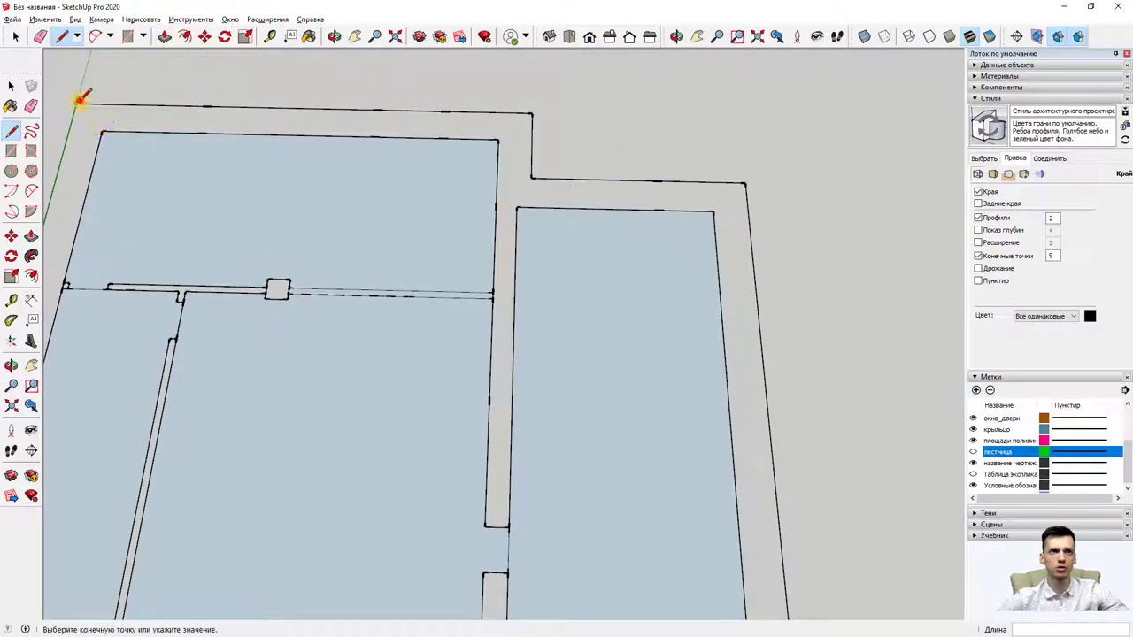
left_click(528, 112)
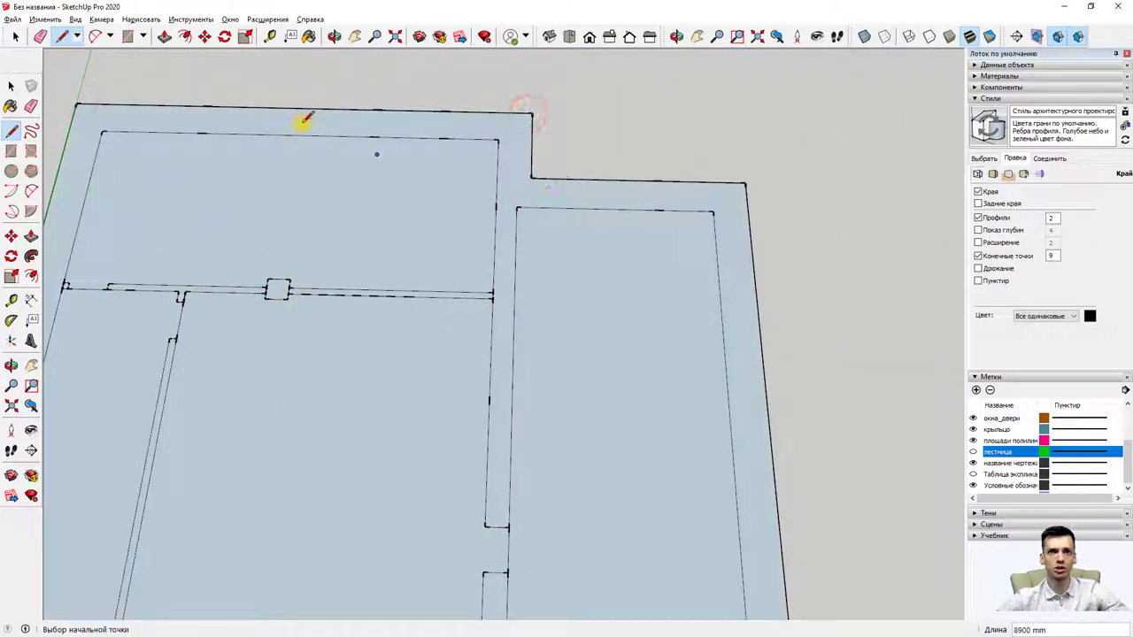
left_click(164, 36)
Step: Push/pull the wall ring face up 3000 mm into walls
scroll(518, 157, "down", 2)
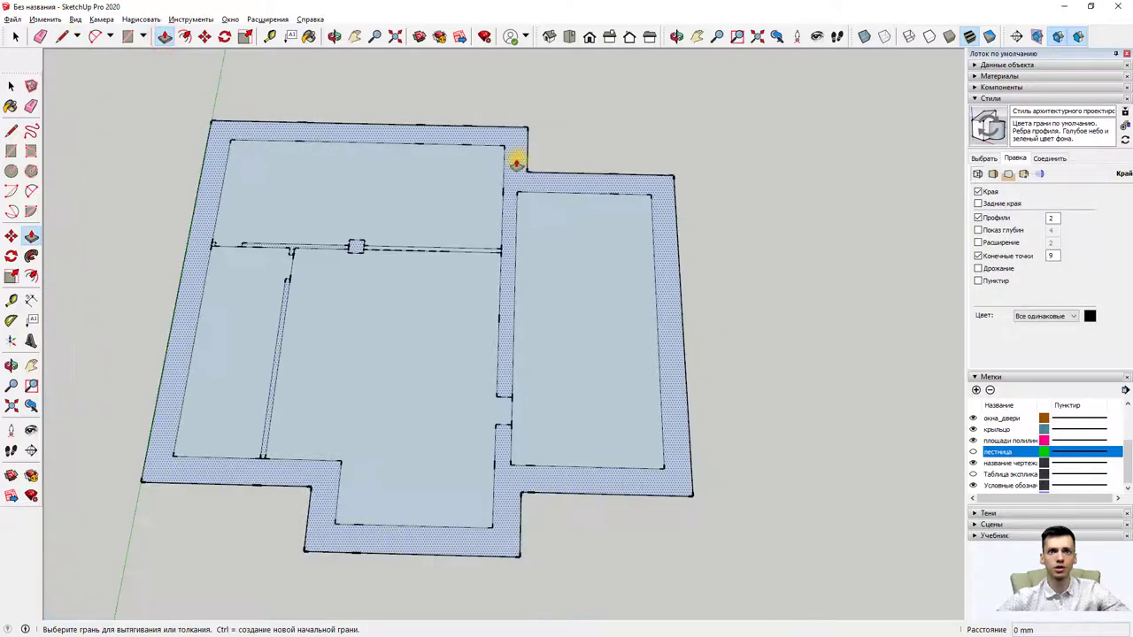
scroll(409, 246, "up", 2)
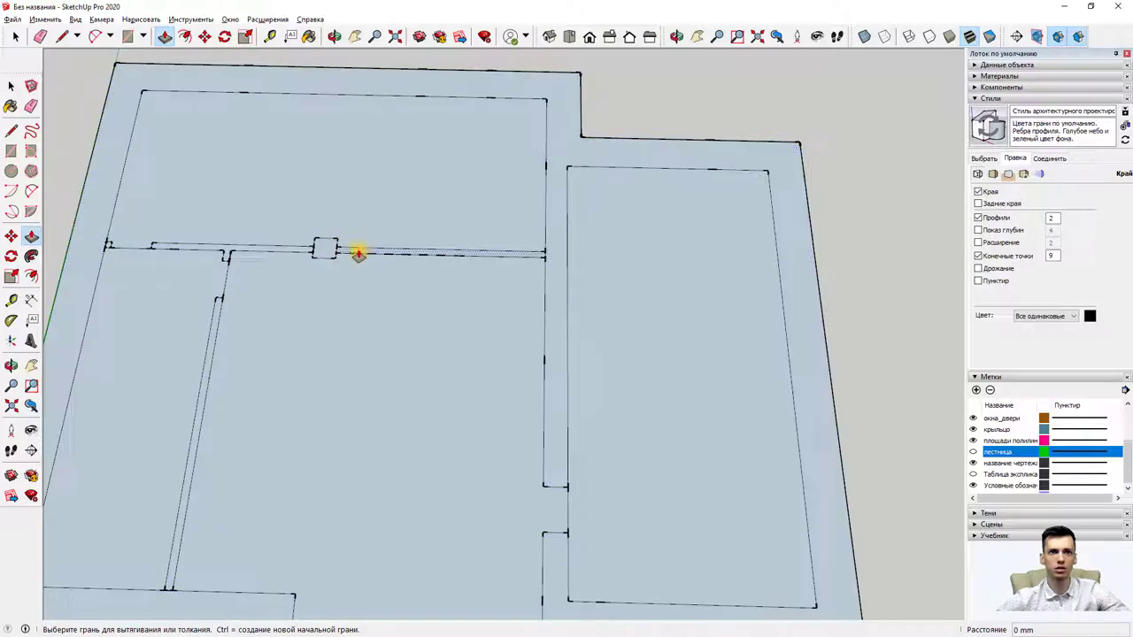
scroll(538, 255, "up", 2)
scroll(523, 266, "up", 3)
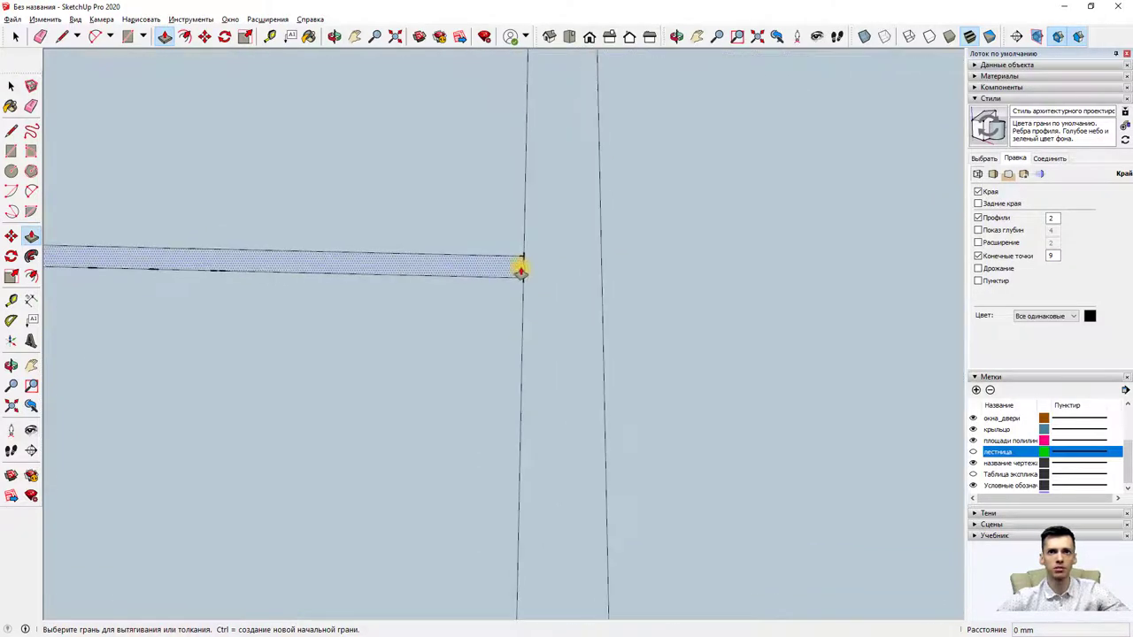
scroll(515, 267, "down", 3)
scroll(522, 256, "down", 4)
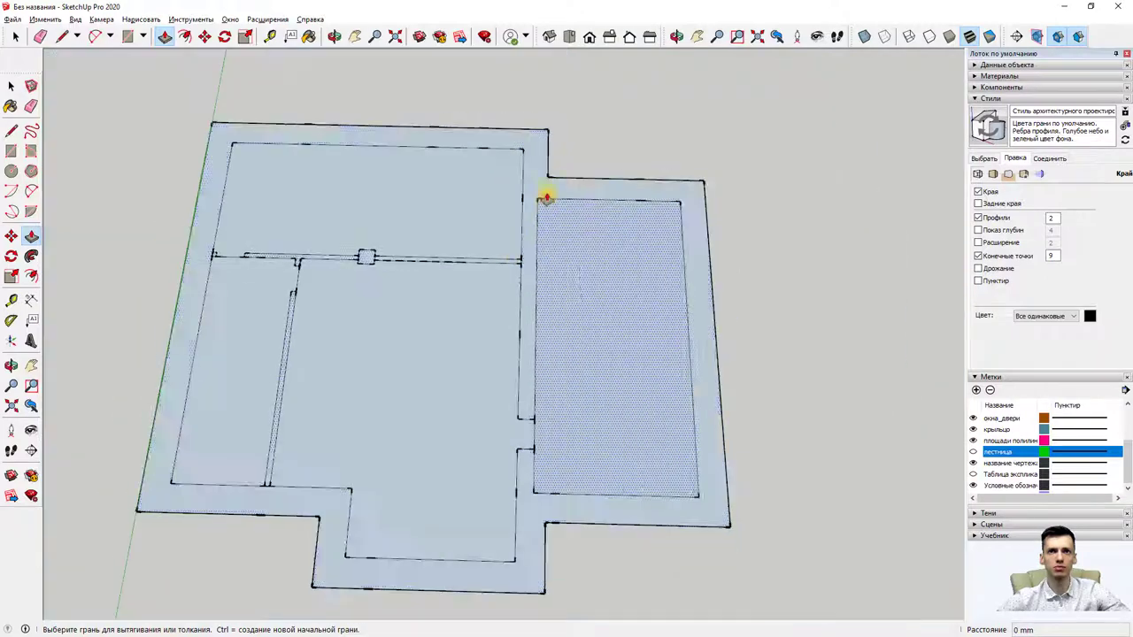
left_click(547, 183)
type("3000")
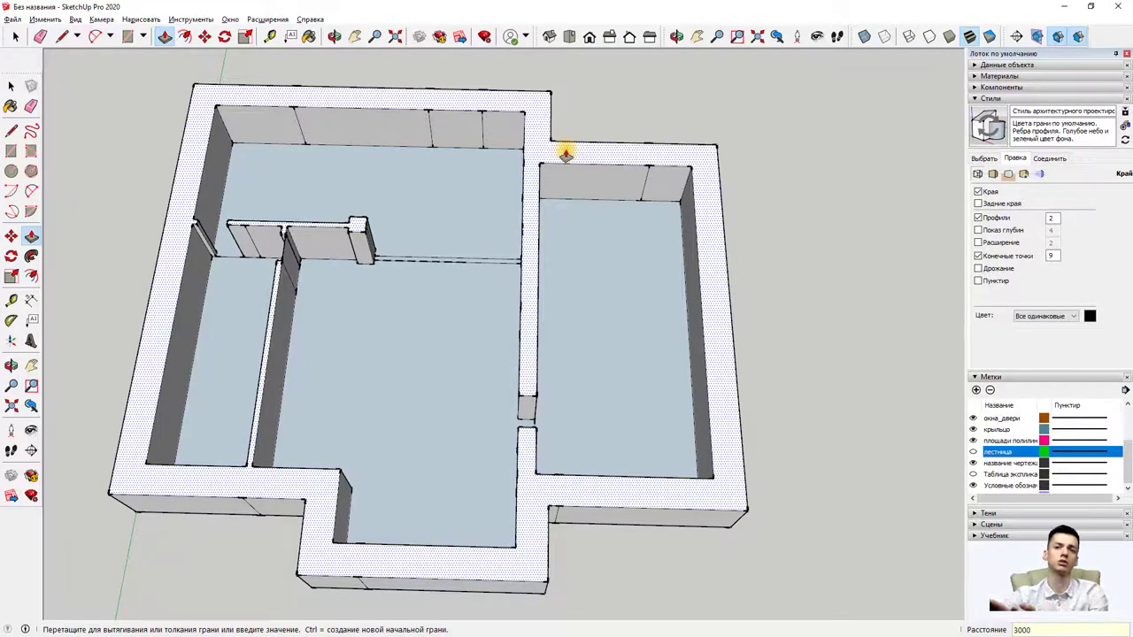
key("Return")
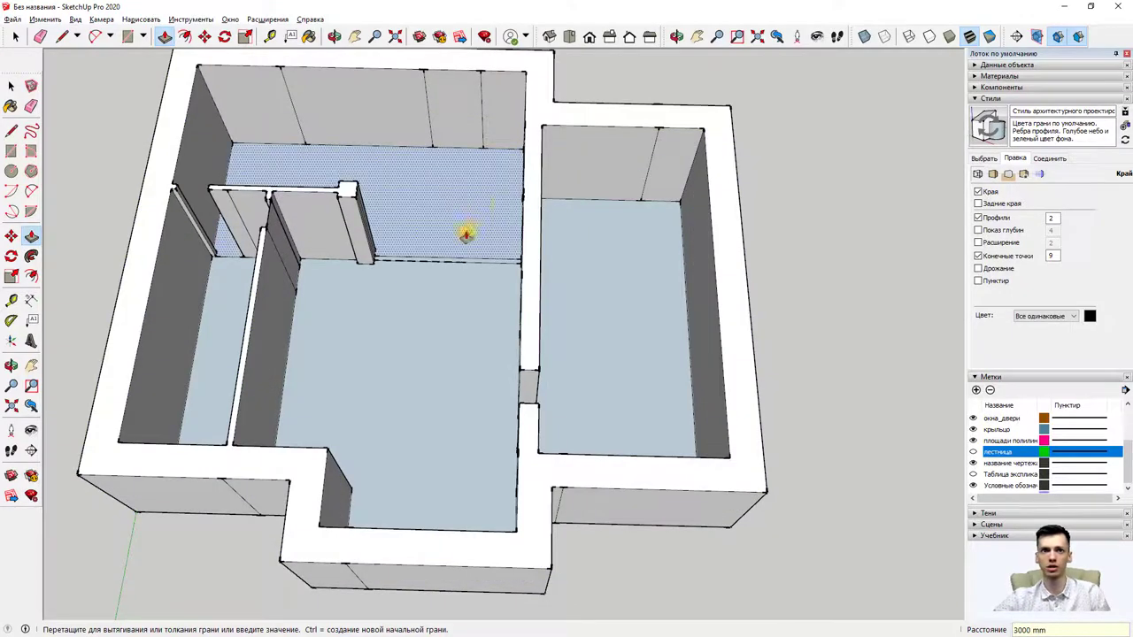
Step: Raise the thin gap face up to the full wall height
scroll(433, 256, "up", 3)
scroll(428, 257, "up", 2)
left_click(426, 257)
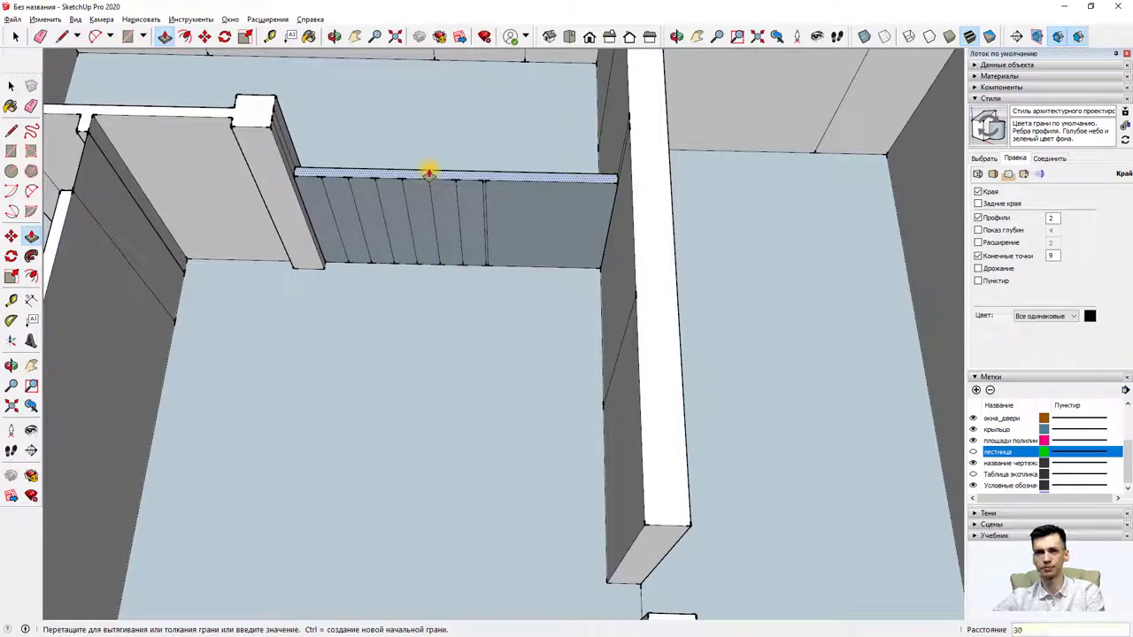
type("00")
key("Return")
scroll(463, 119, "up", 2)
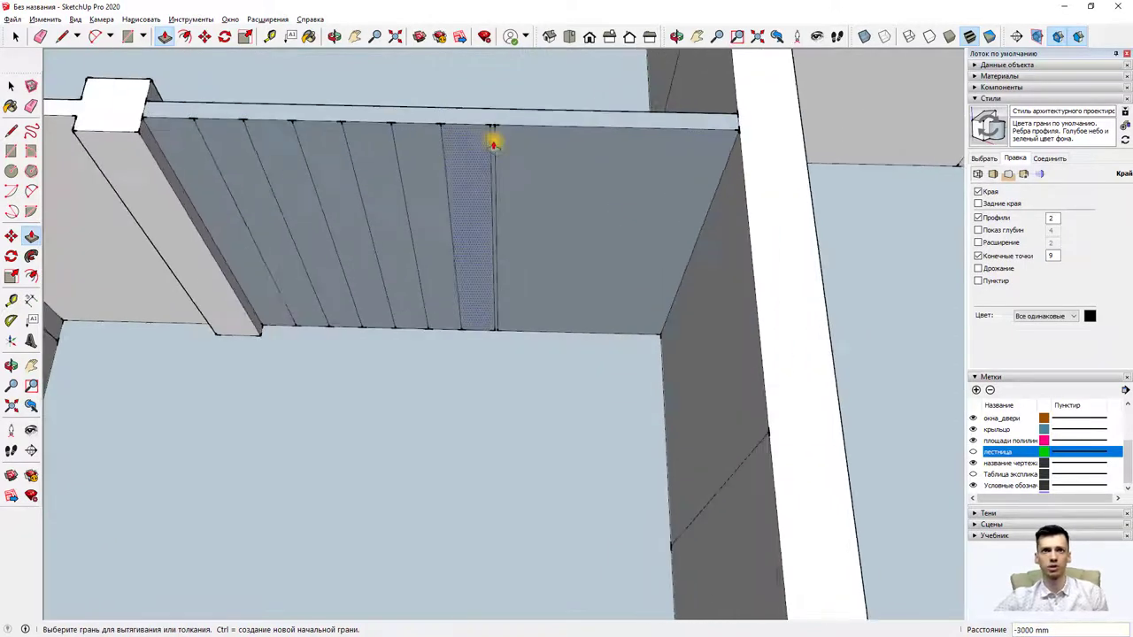
scroll(494, 142, "up", 2)
scroll(494, 171, "down", 3)
scroll(486, 172, "down", 3)
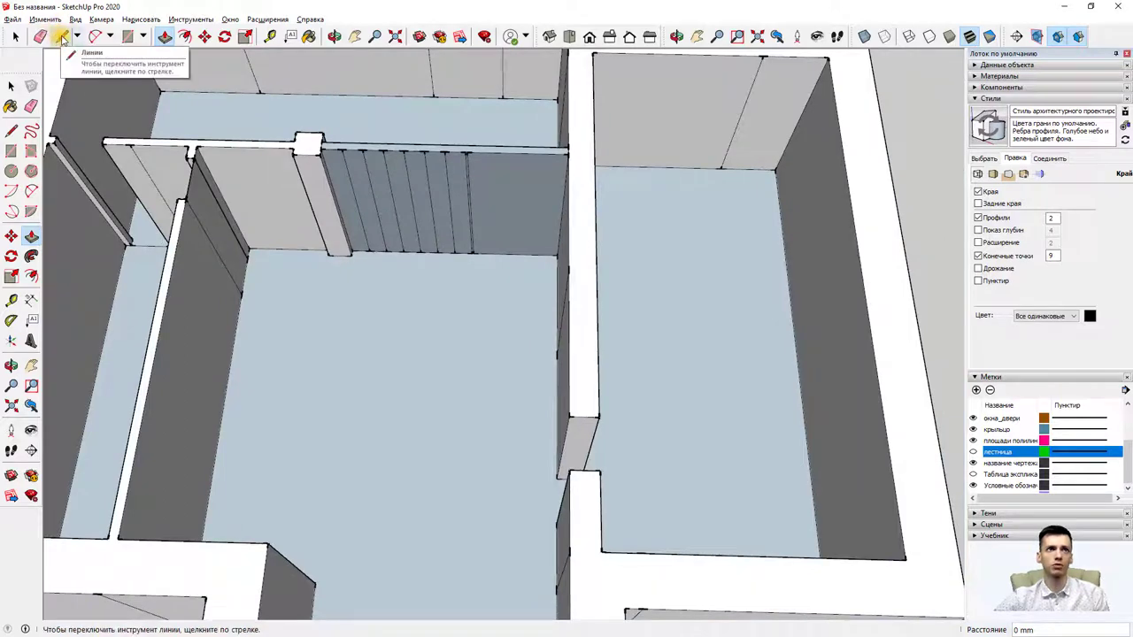
Step: Erase six leftover vertical seam edges along the front wall
left_click(41, 35)
scroll(379, 231, "up", 3)
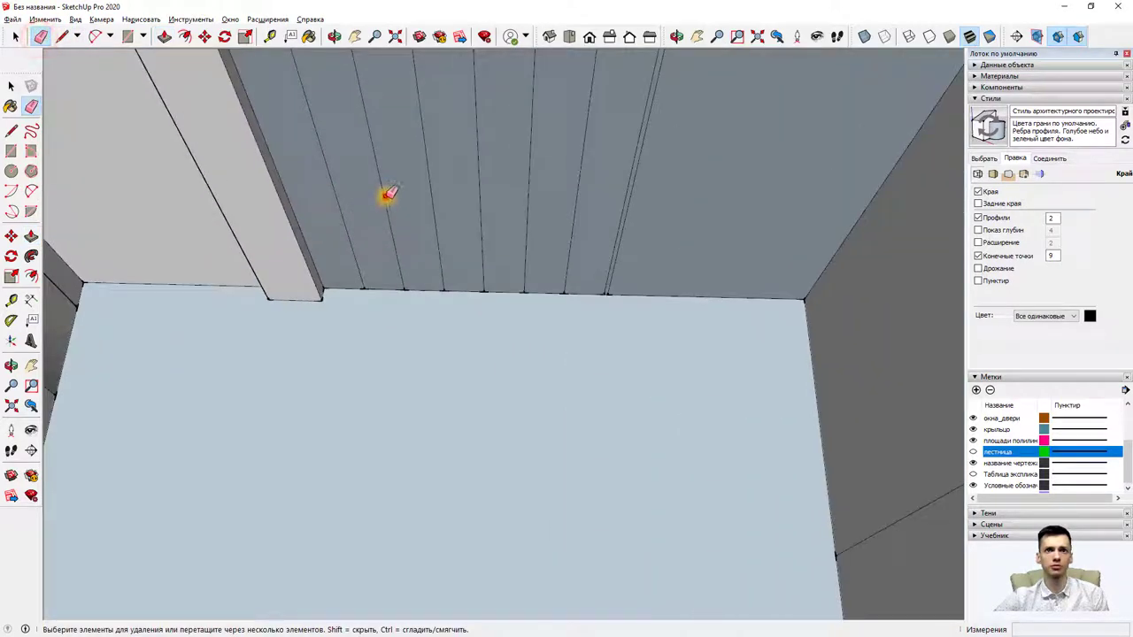
left_click(435, 196)
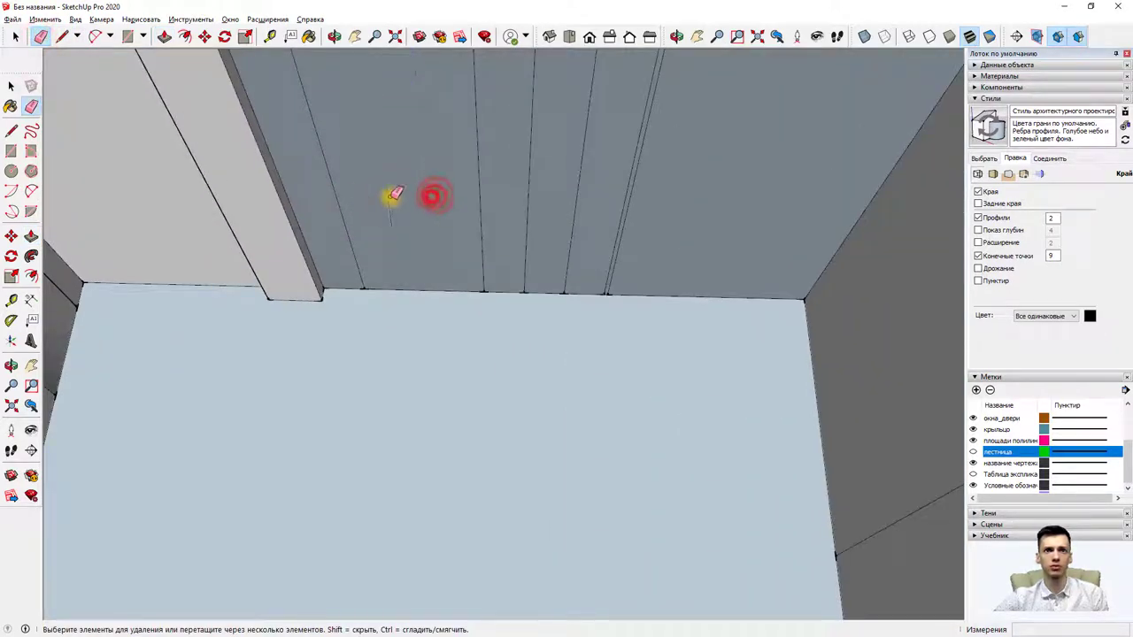
left_click(339, 194)
left_click(481, 203)
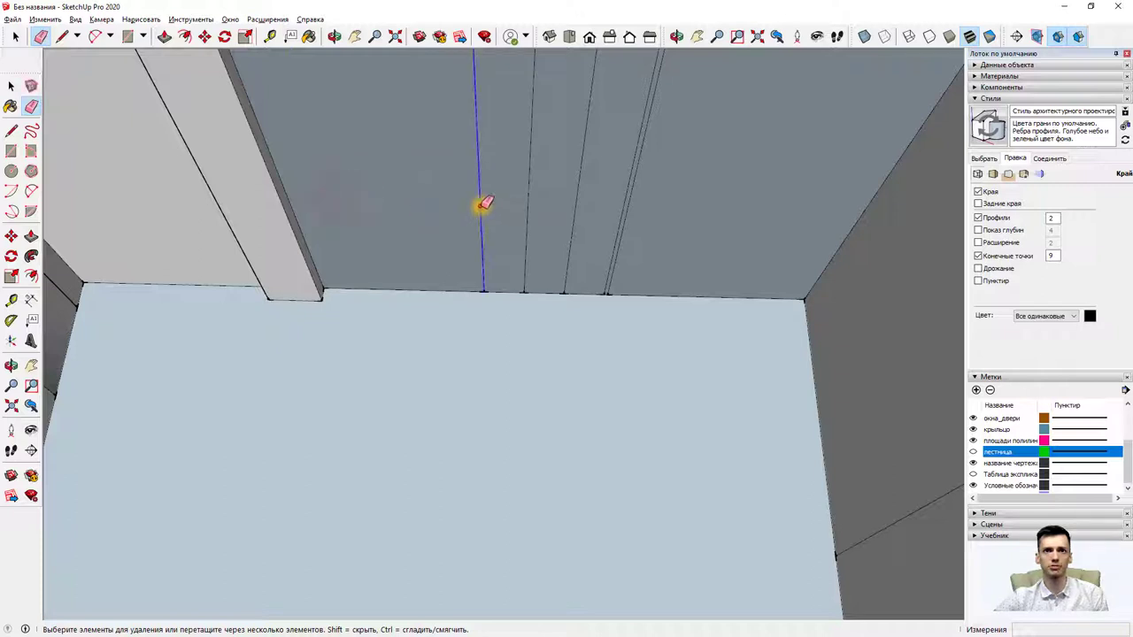
left_click(527, 209)
left_click(573, 210)
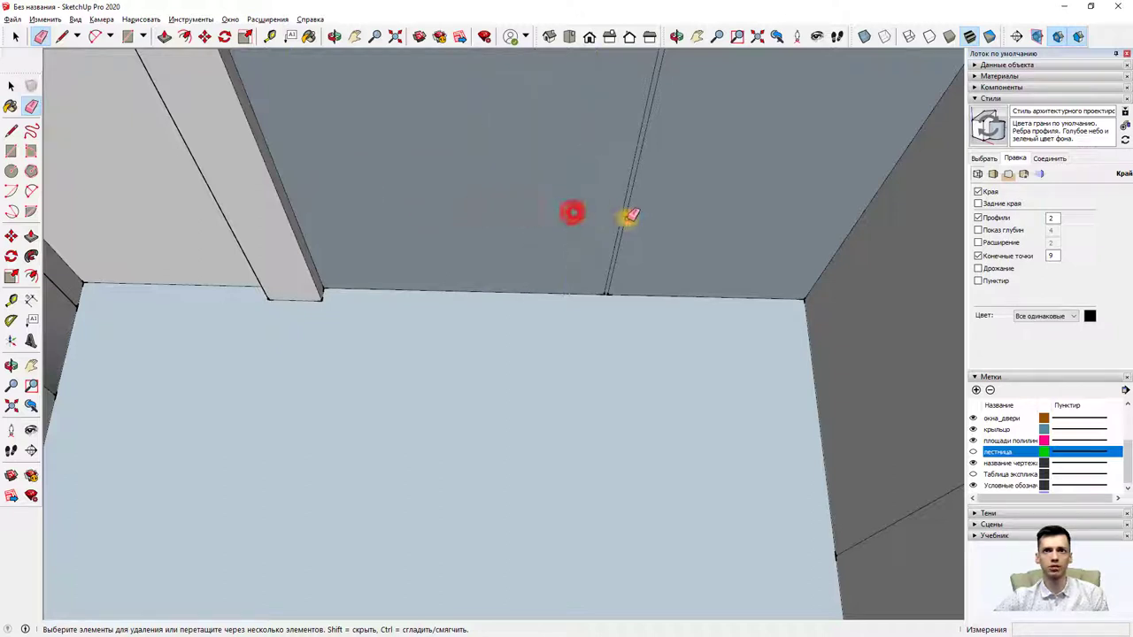
left_click(624, 219)
scroll(643, 229, "down", 2)
scroll(643, 229, "down", 2)
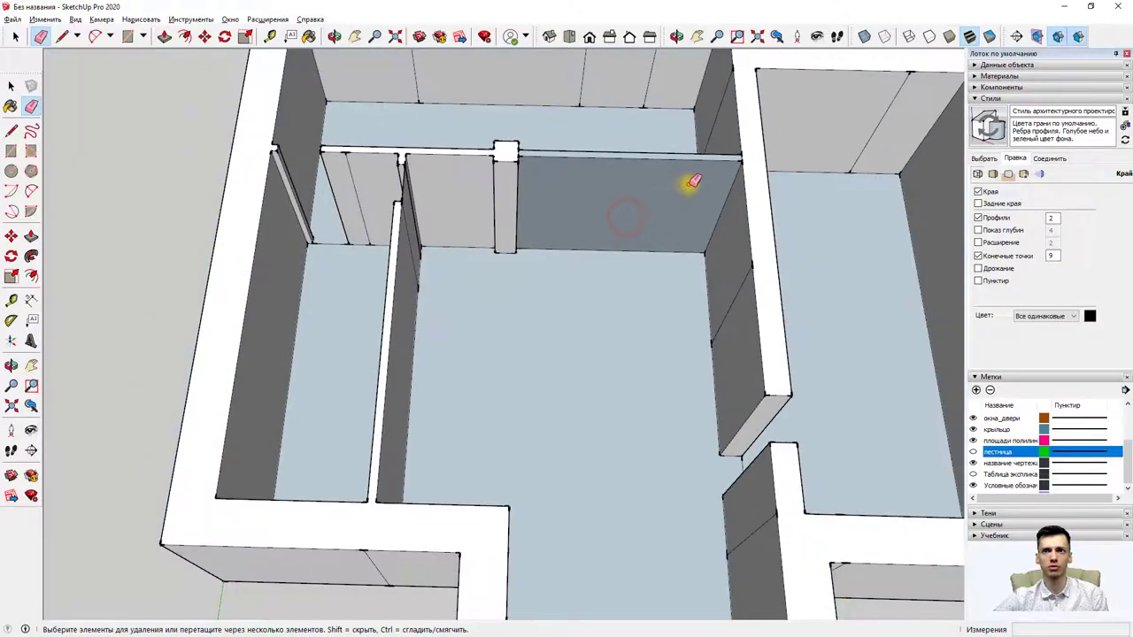
Step: Erase seams on another room's walls, undoing the corner erasure that removed faces
middle_click_drag(714, 202, 753, 192)
scroll(753, 192, "up", 3)
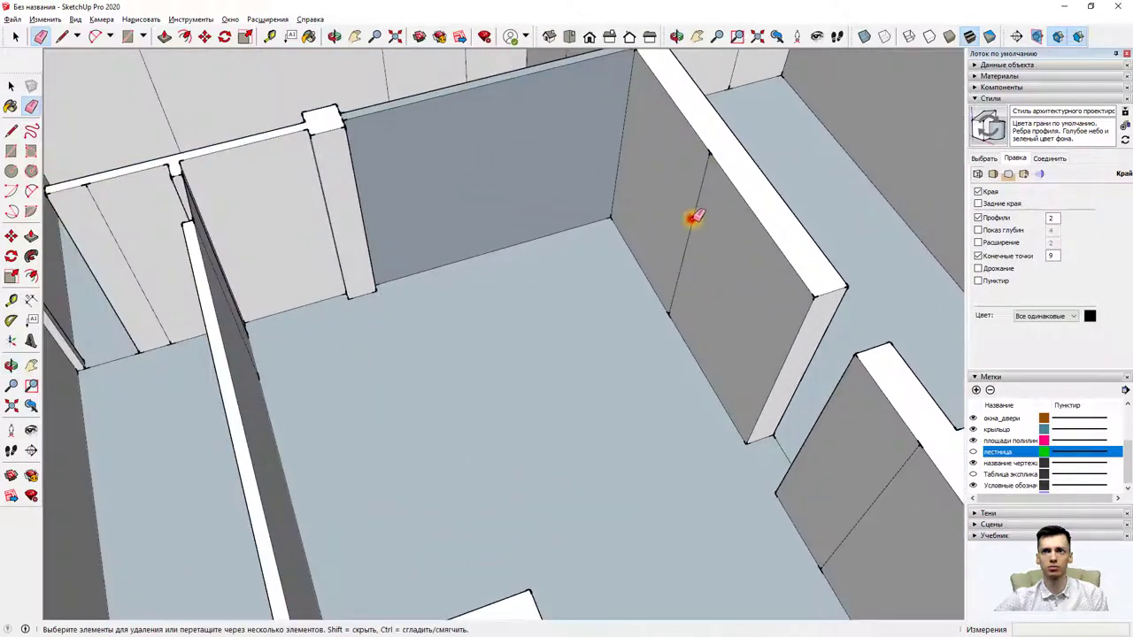
left_click(693, 219)
scroll(665, 240, "down", 3)
middle_click_drag(463, 274, 232, 254)
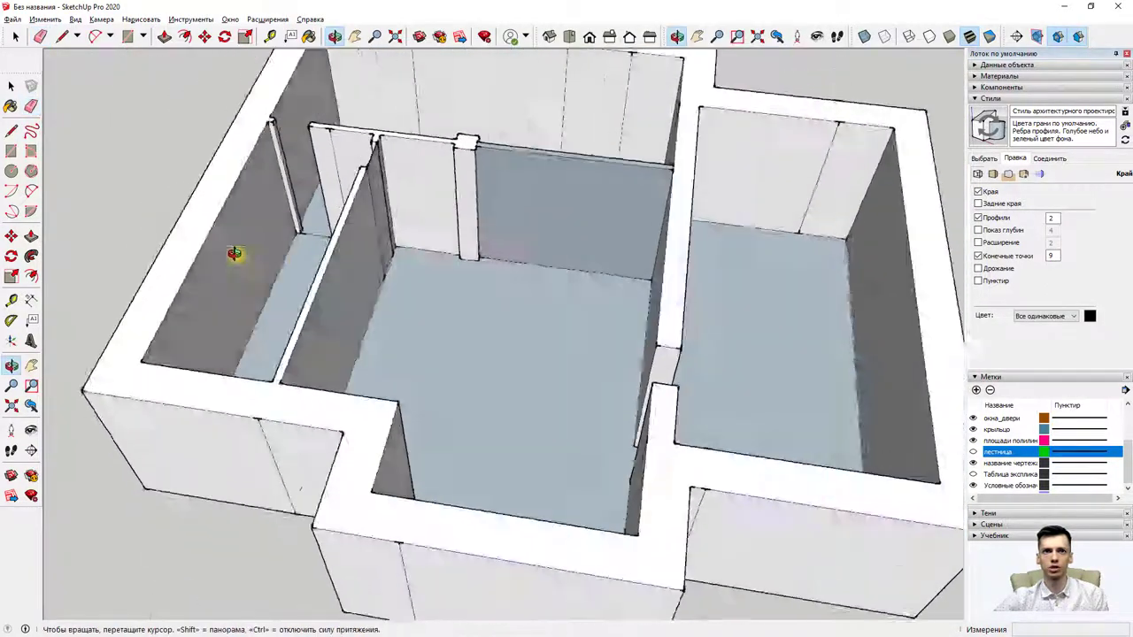
scroll(387, 177, "up", 3)
scroll(387, 176, "up", 2)
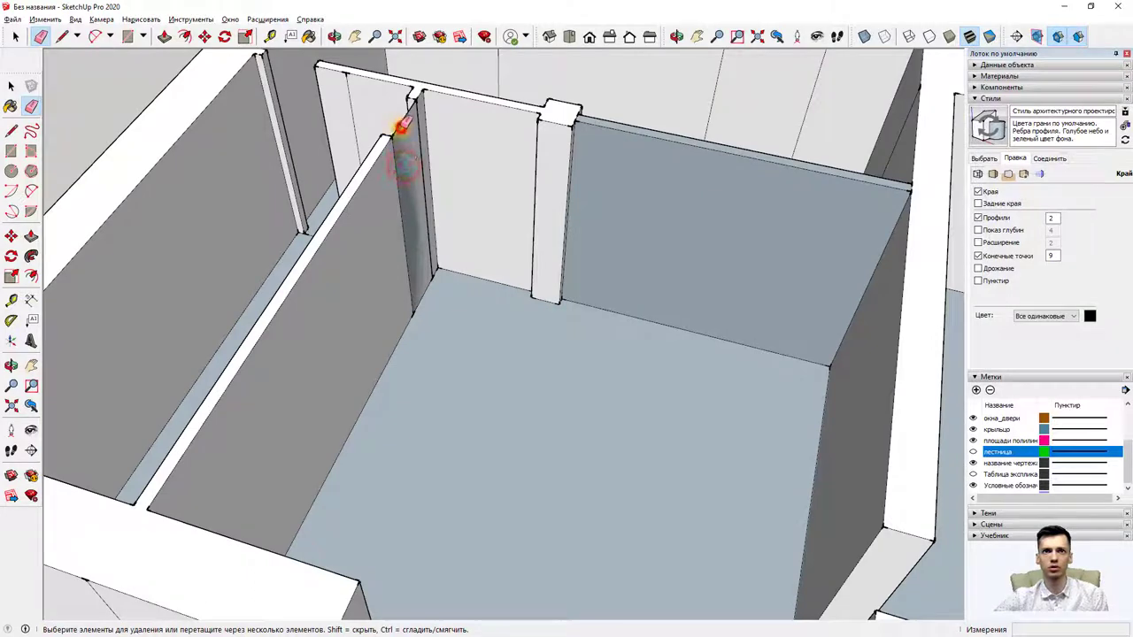
left_click(400, 125)
key("ctrl+z")
scroll(404, 133, "down", 3)
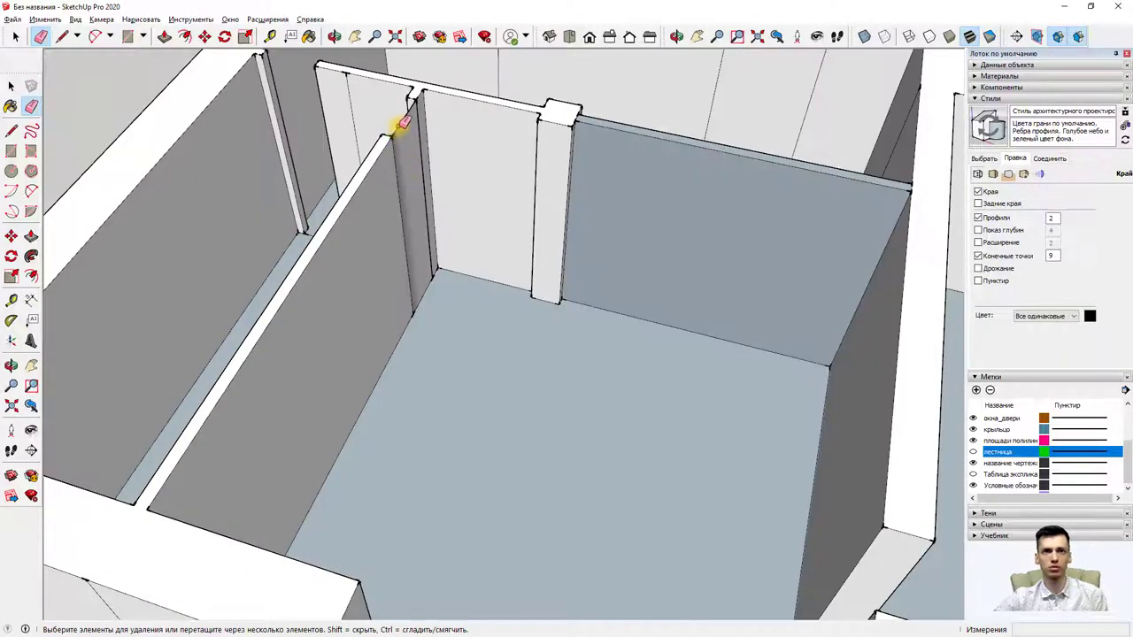
scroll(465, 177, "up", 2)
middle_click_drag(470, 230, 258, 373)
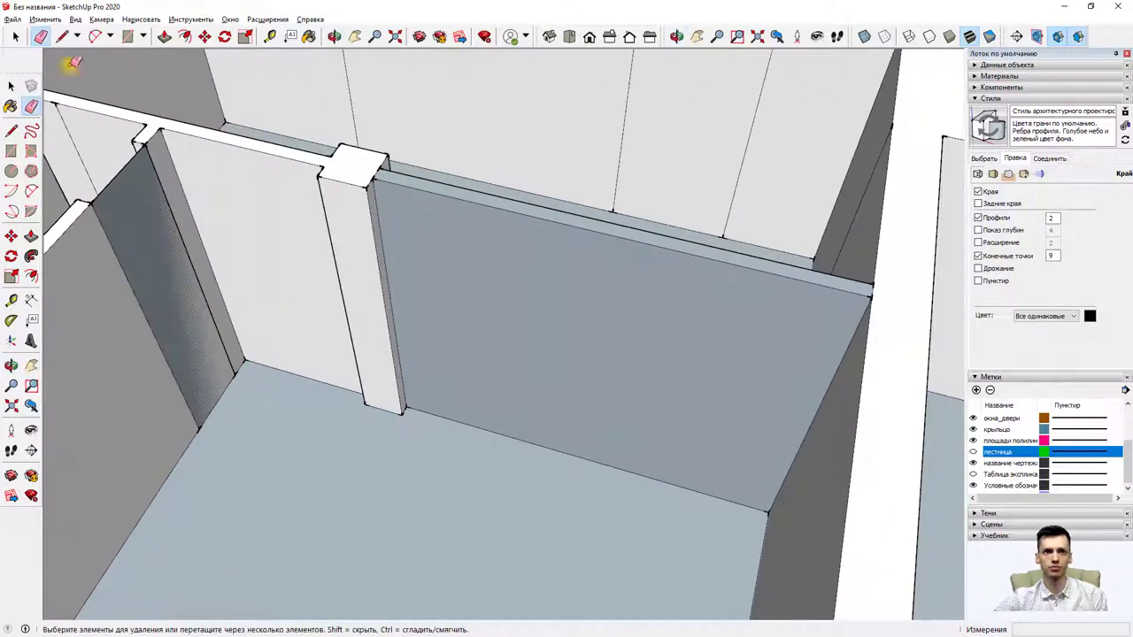
Step: Select the leftover stray wall face and delete it
left_click(15, 36)
left_click(144, 228)
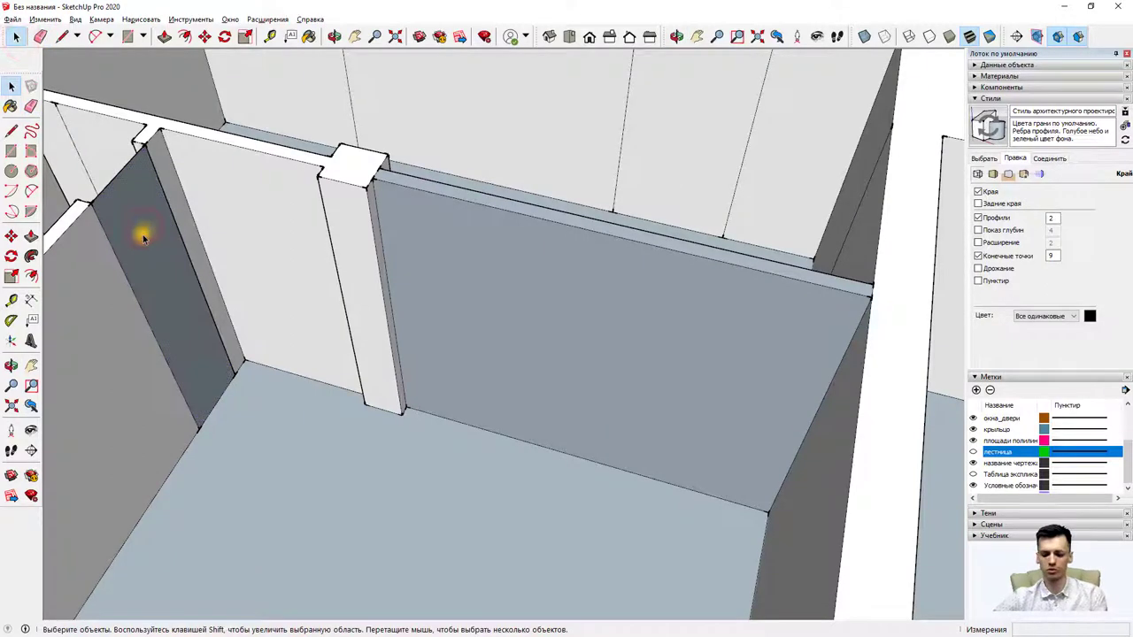
key("Delete")
scroll(159, 262, "down", 2)
mouse_move(173, 274)
middle_mouse_down()
mouse_move(256, 346)
mouse_move(194, 118)
middle_mouse_up()
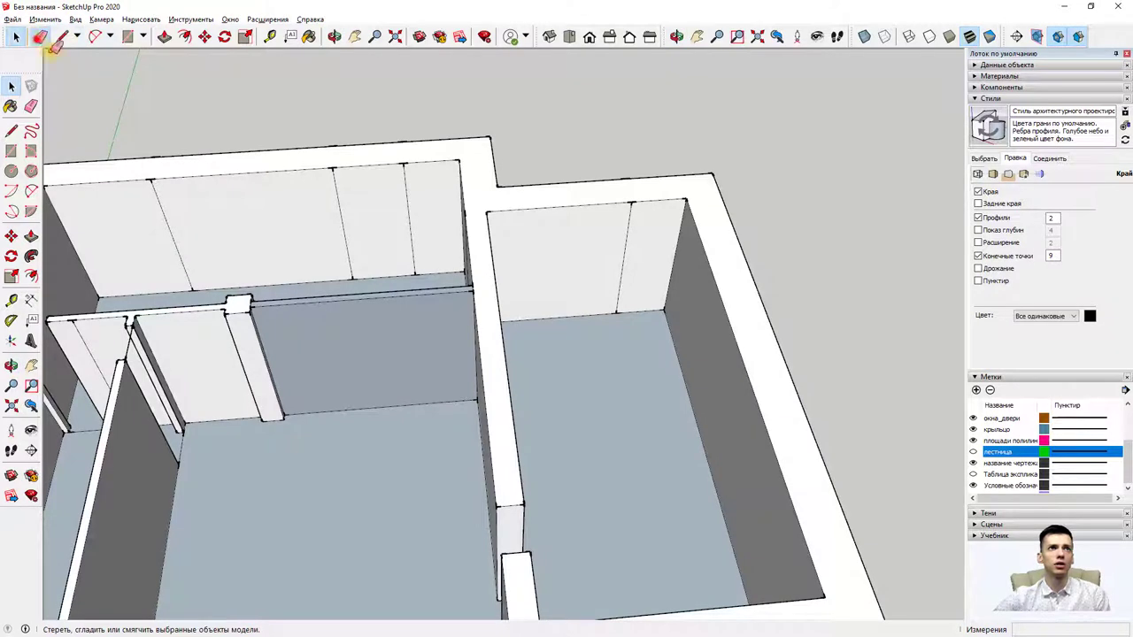
Step: Erase the remaining vertical seams on the back wall, left back wall and another wall
left_click(40, 37)
left_click(341, 205)
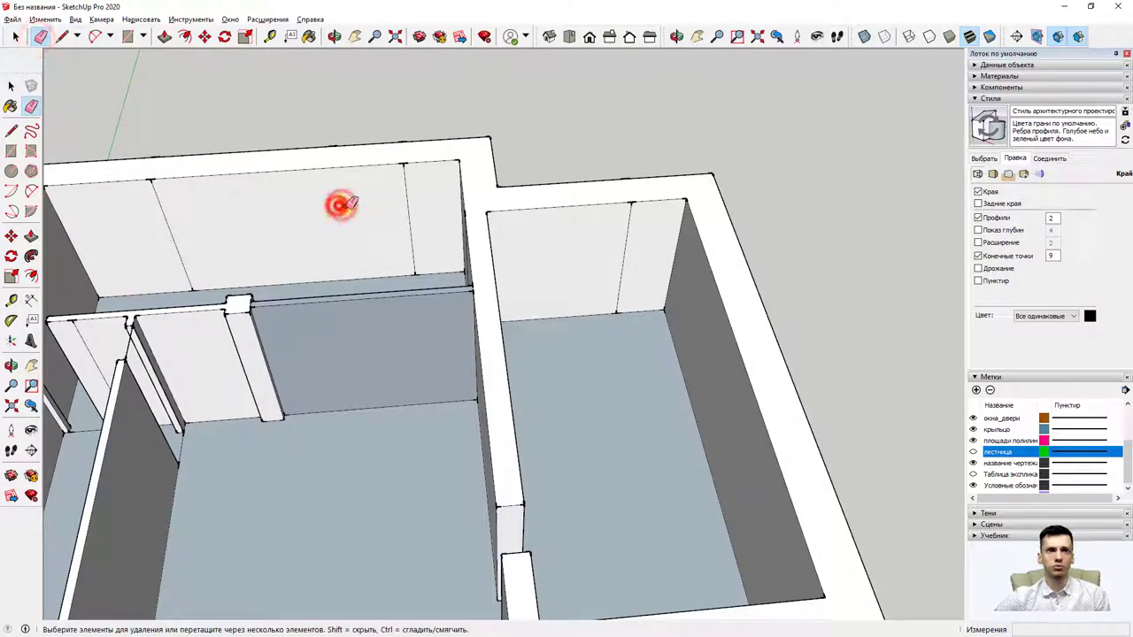
left_click(411, 206)
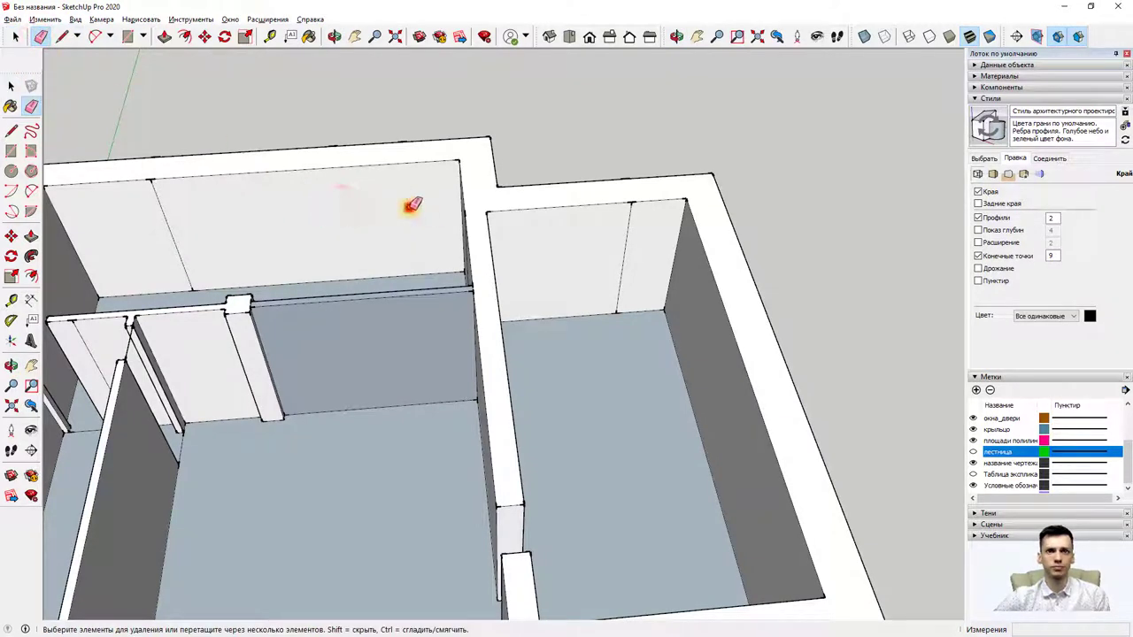
left_click(168, 221)
mouse_move(260, 251)
middle_mouse_down()
mouse_move(331, 286)
mouse_move(858, 258)
mouse_move(593, 375)
middle_mouse_up()
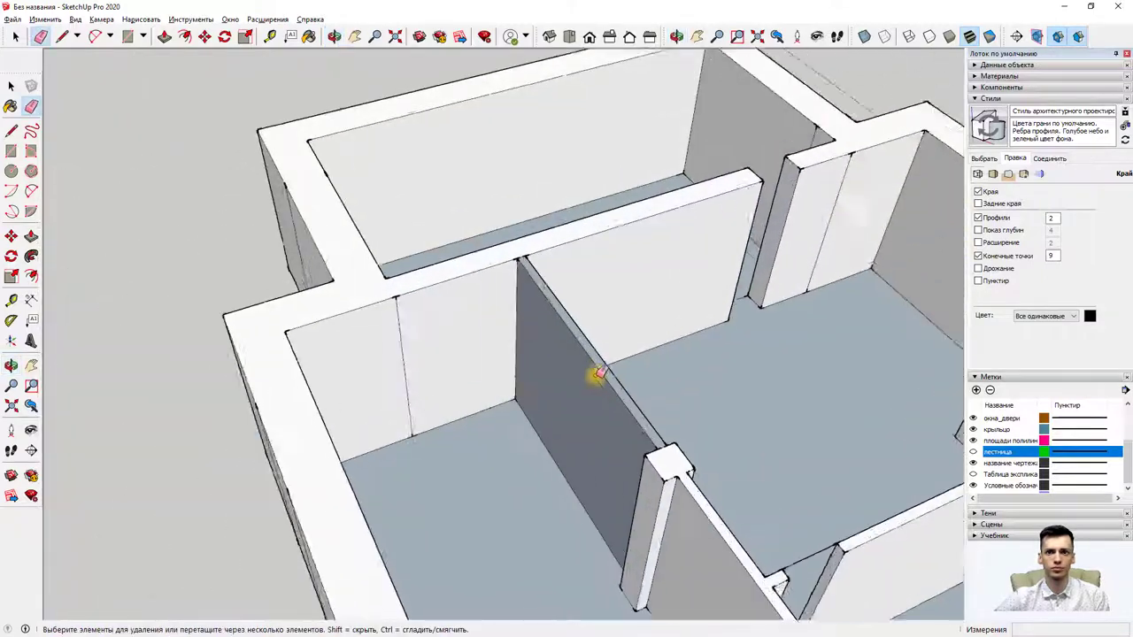
scroll(593, 374, "up", 1)
scroll(481, 293, "up", 1)
left_click(343, 310)
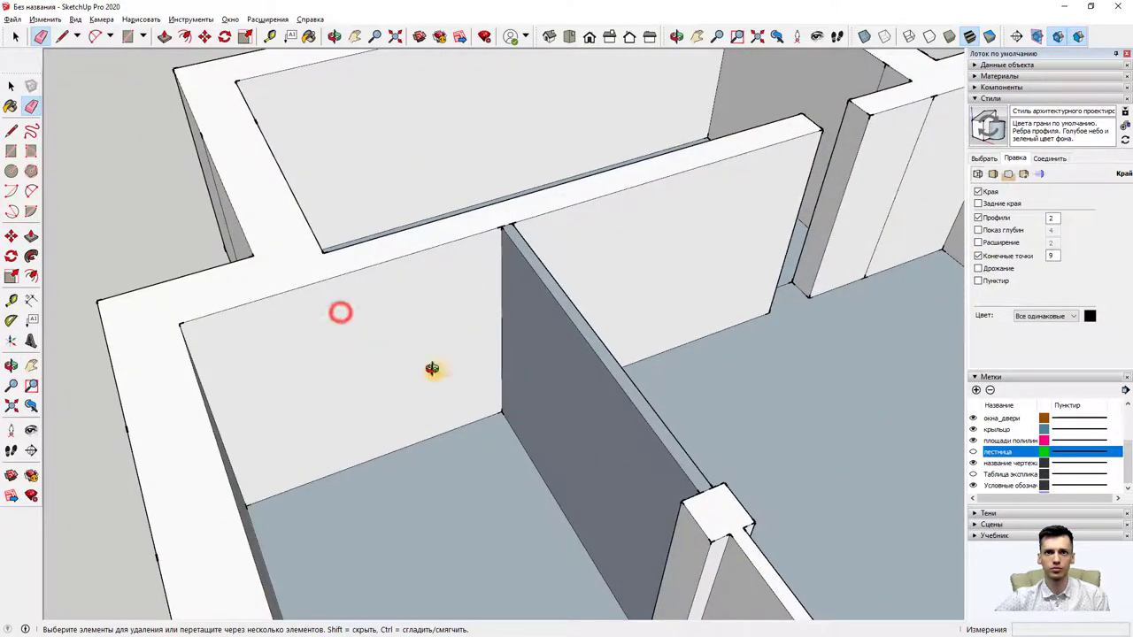
mouse_move(431, 366)
middle_mouse_down()
mouse_move(752, 347)
mouse_move(734, 362)
middle_mouse_up()
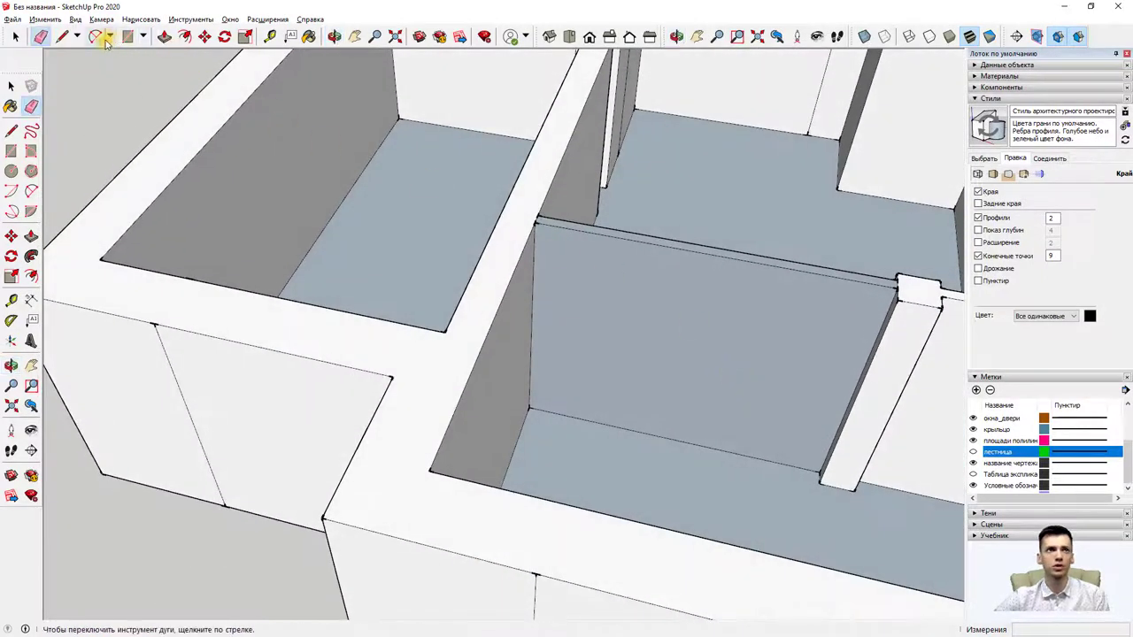
Step: Draw a line between the two wall corners across the room and erase a stray edge
key("l")
left_click(537, 223)
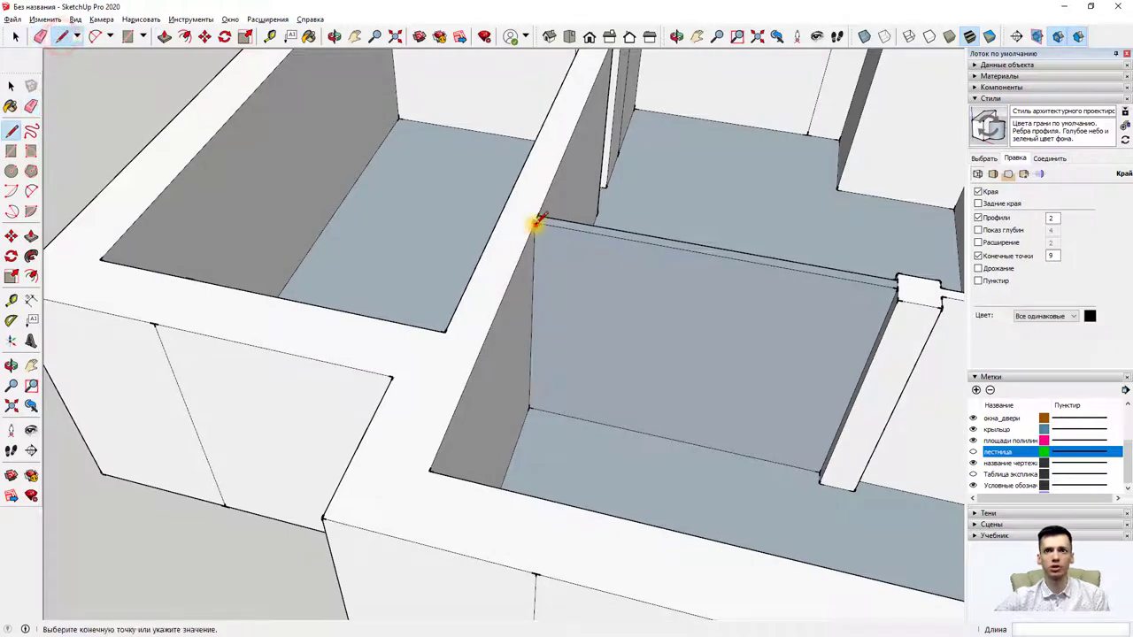
left_click(901, 285)
scroll(808, 308, "down", 2)
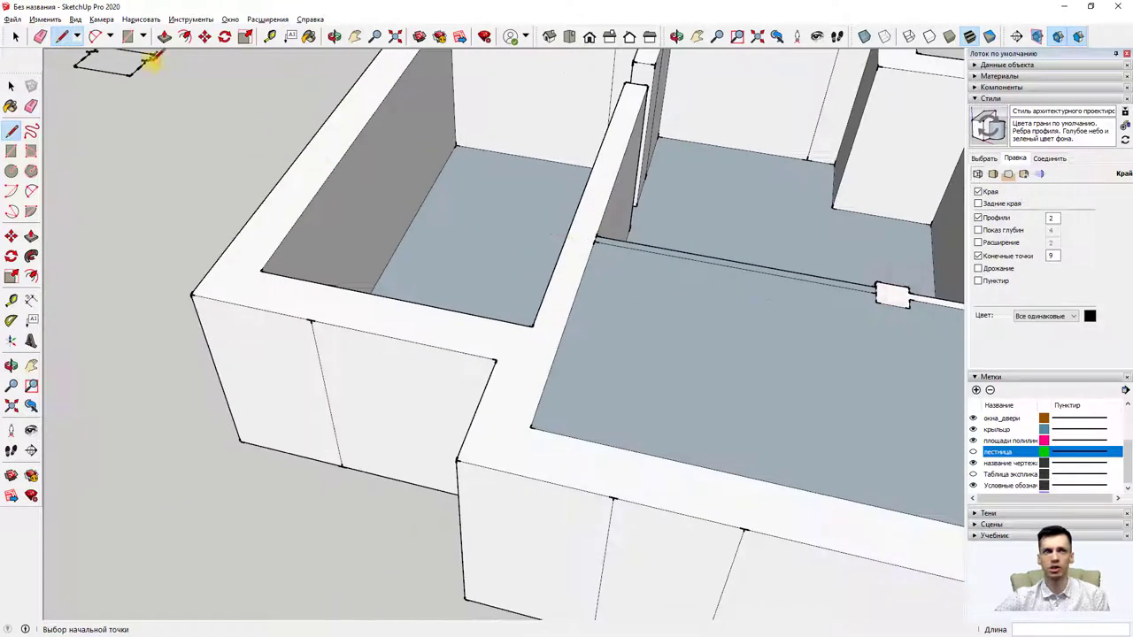
left_click(18, 39)
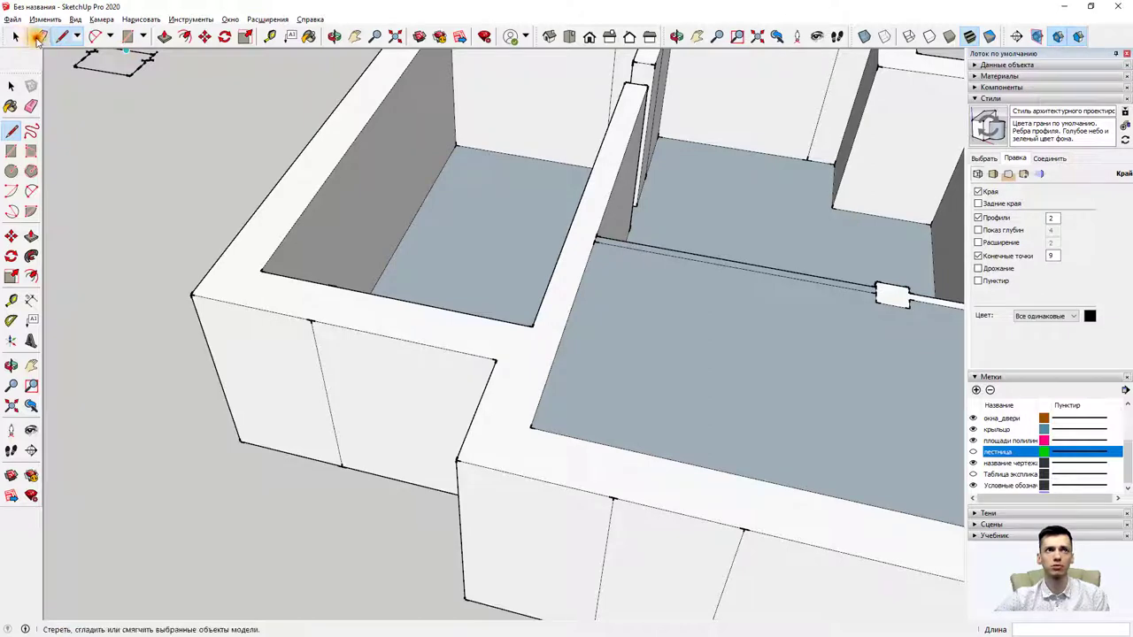
left_click(41, 37)
left_click(627, 326)
Step: Delete the leftover bluish floor faces in this room and the neighbouring left room
left_click(16, 37)
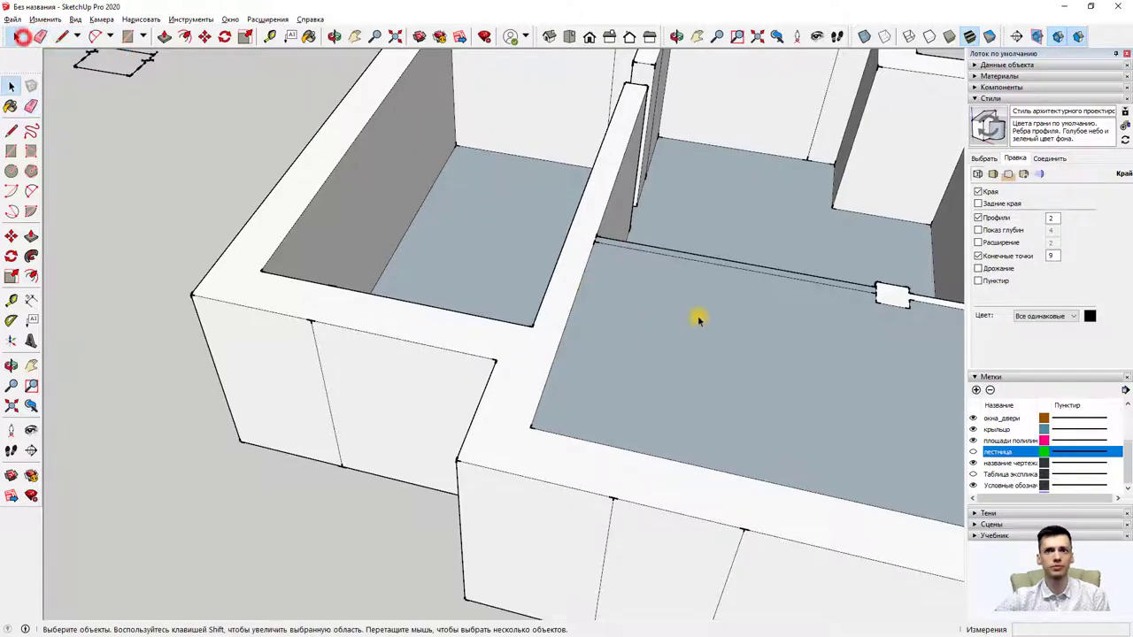
left_click(696, 320)
key("Delete")
mouse_move(775, 352)
middle_mouse_down()
mouse_move(838, 398)
mouse_move(779, 357)
mouse_move(871, 372)
mouse_move(726, 359)
middle_mouse_up()
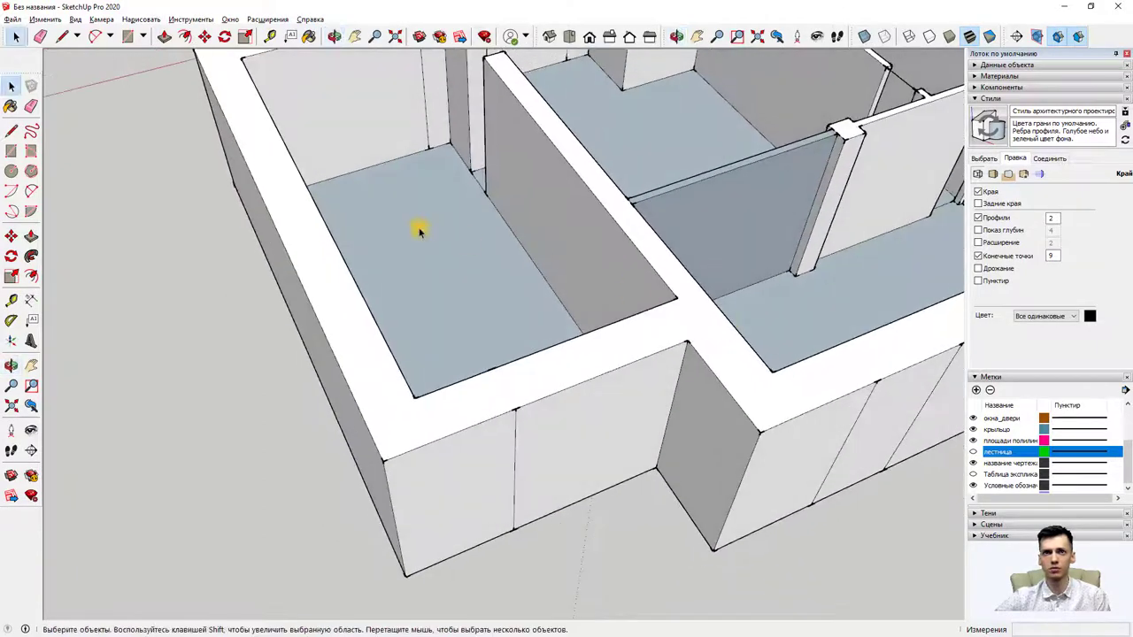
left_click(423, 231)
key("Delete")
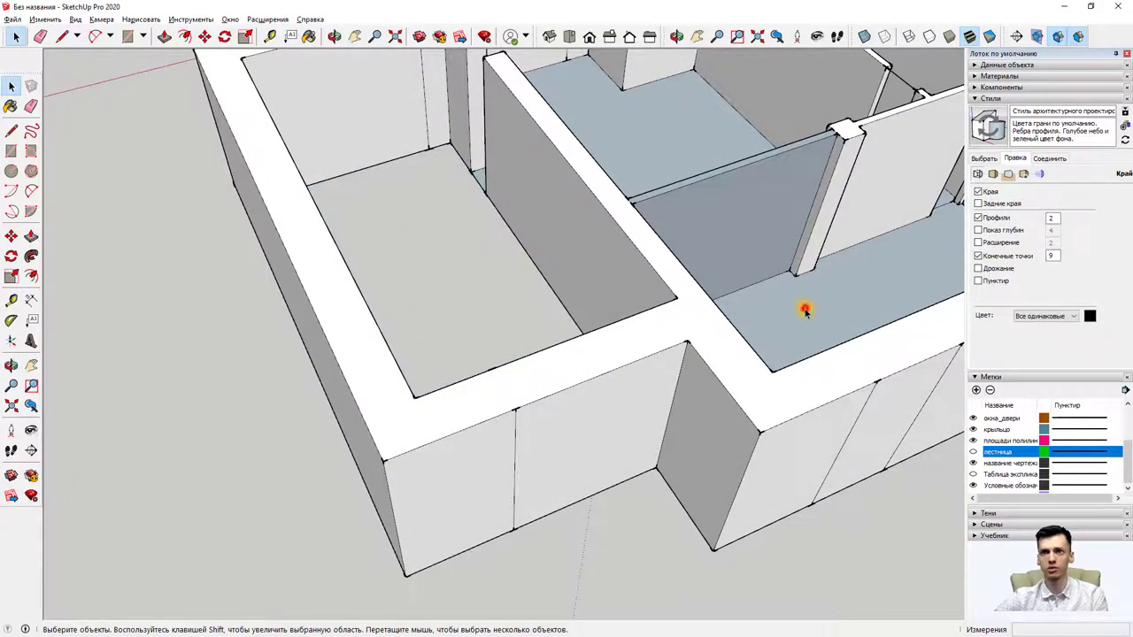
mouse_move(805, 310)
middle_mouse_down()
mouse_move(662, 377)
mouse_move(529, 251)
mouse_move(410, 210)
mouse_move(699, 460)
middle_mouse_up()
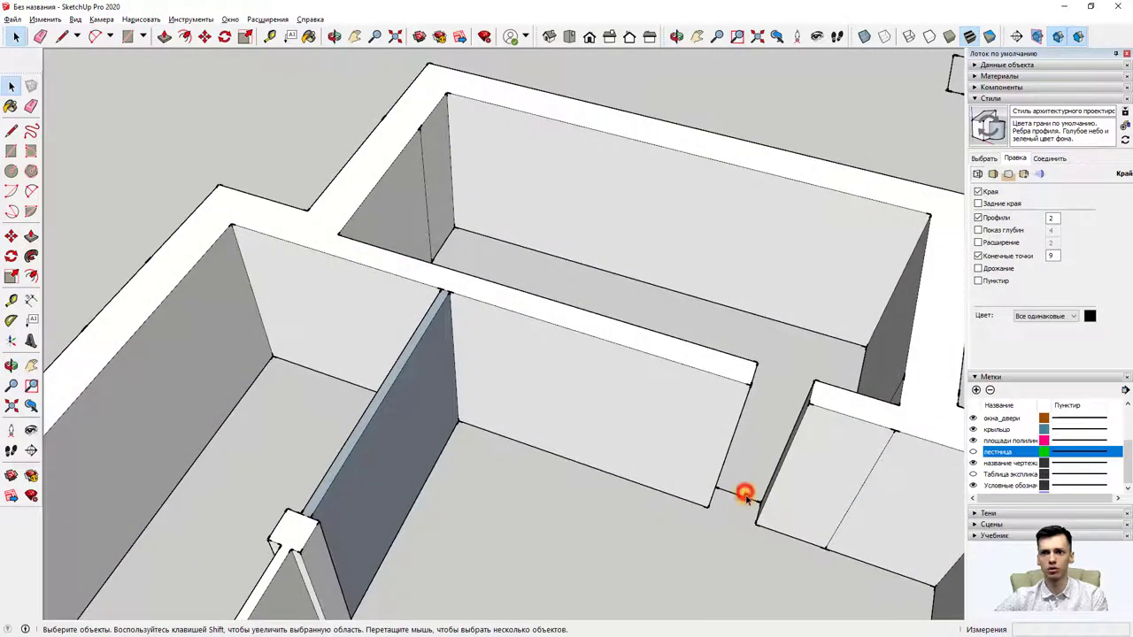
mouse_move(746, 499)
middle_mouse_down()
mouse_move(582, 511)
mouse_move(663, 398)
mouse_move(481, 447)
middle_mouse_up()
mouse_move(553, 453)
middle_mouse_down()
mouse_move(478, 539)
mouse_move(292, 497)
mouse_move(336, 525)
mouse_move(339, 443)
mouse_move(137, 511)
mouse_move(316, 435)
mouse_move(116, 430)
mouse_move(186, 102)
middle_mouse_up()
Step: Delete the two stray seam edges on the pillar
scroll(186, 101, "up", 3)
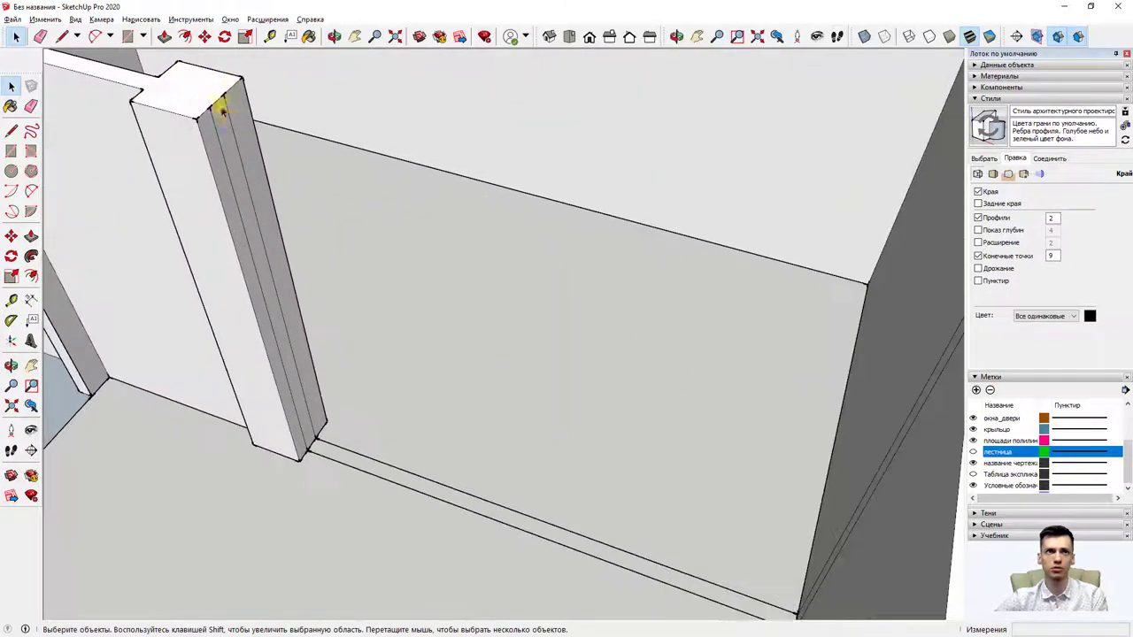
left_click(228, 121)
key("Delete")
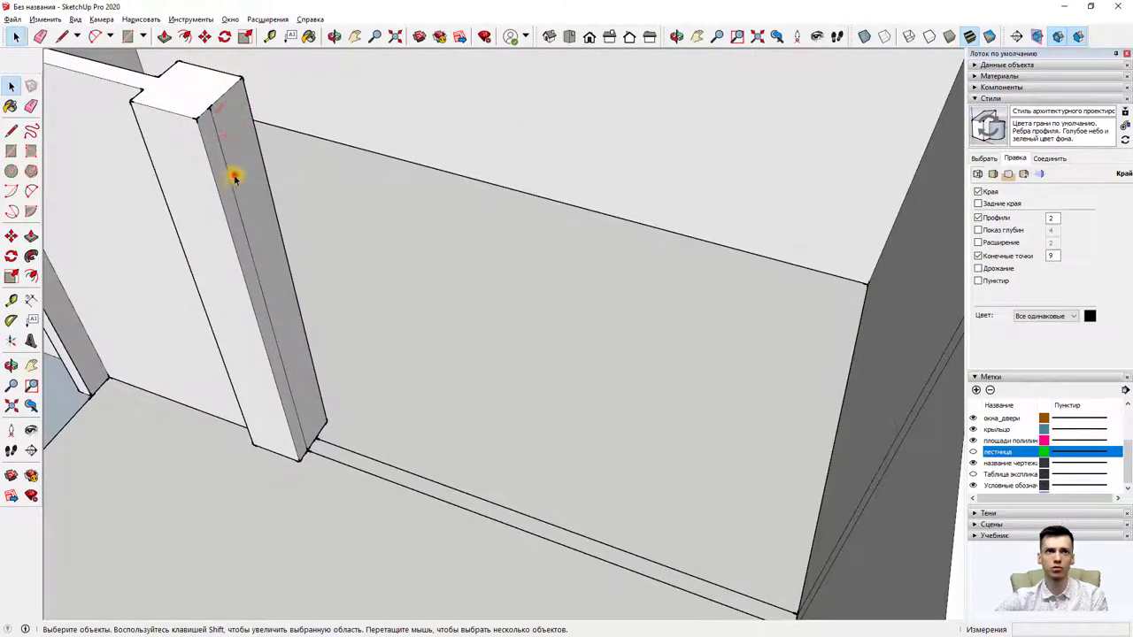
left_click(233, 177)
left_click(233, 182)
key("Delete")
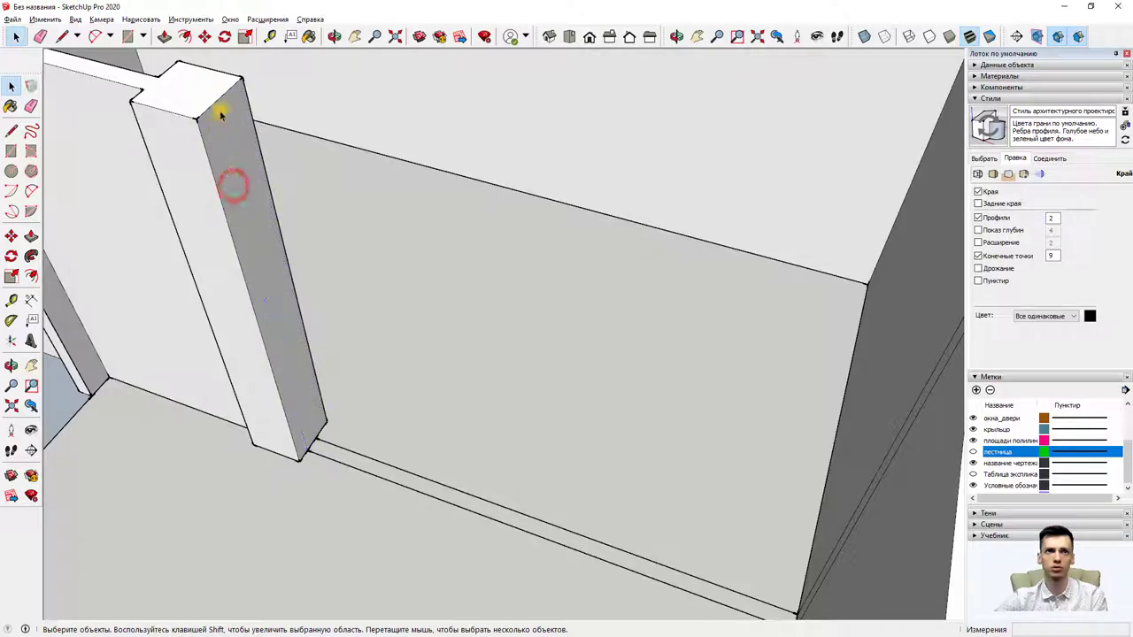
Step: Draw a 120 mm line at the pillar corner to close off a thin floor strip
left_click(225, 109)
left_click(350, 451)
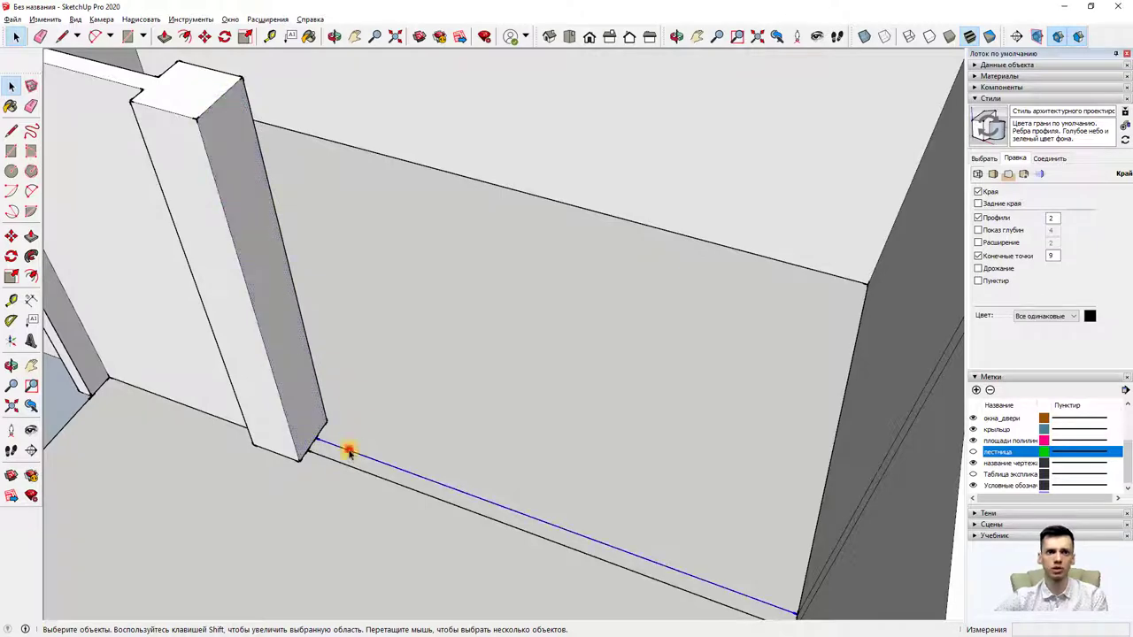
scroll(412, 493, "down", 3)
middle_click_drag(399, 425, 177, 165)
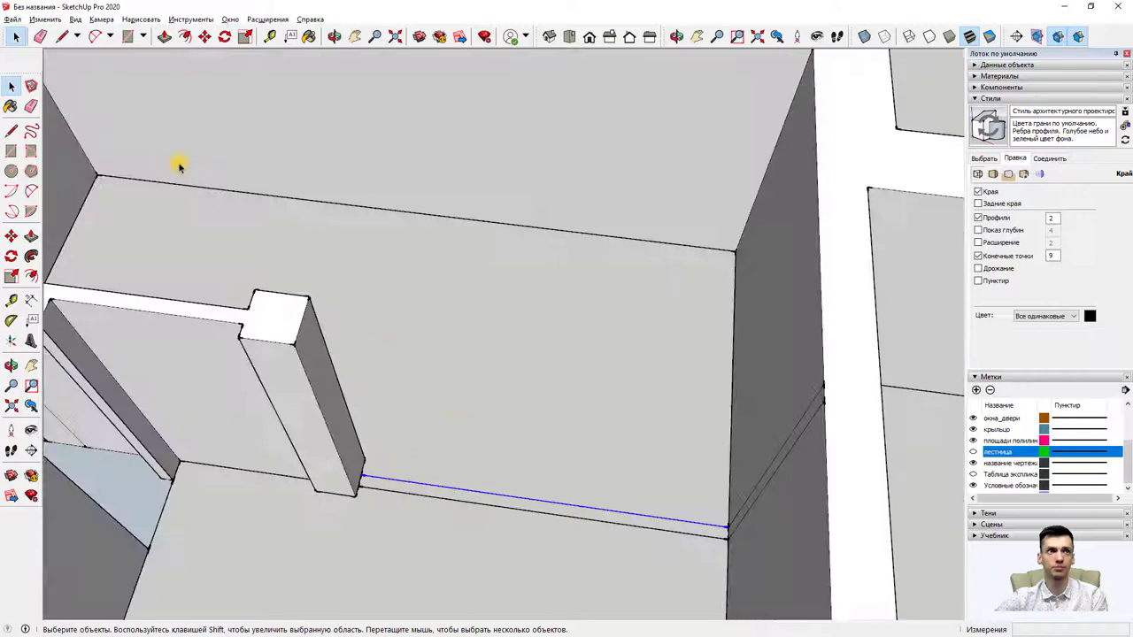
left_click(60, 36)
left_click(360, 470)
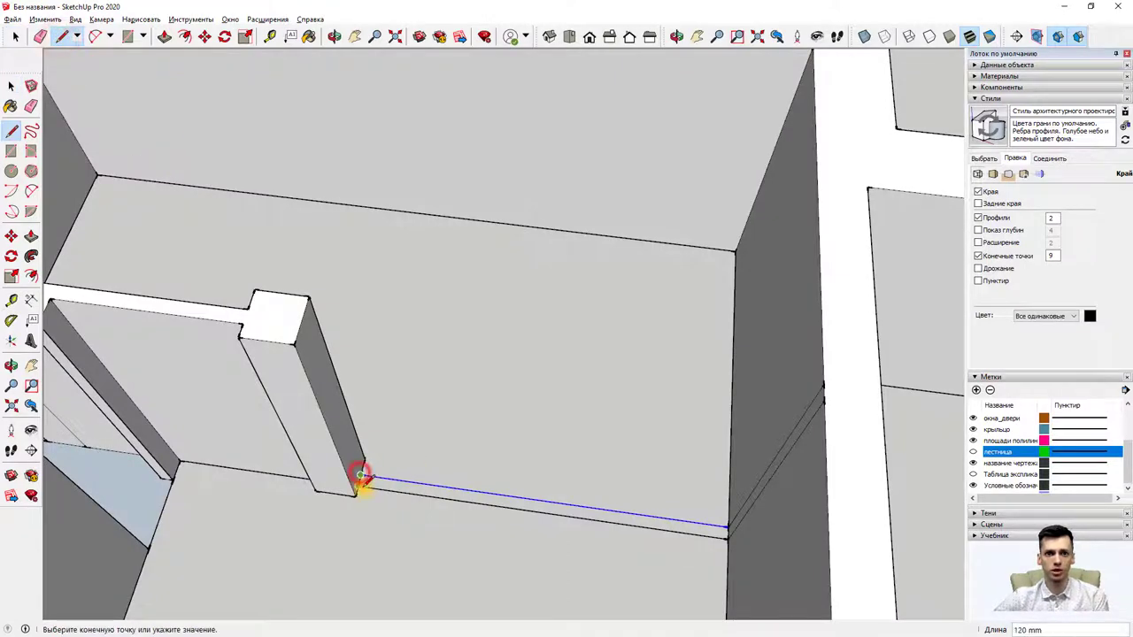
left_click(362, 487)
Step: Push the end wall face to its new depth with Push/Pull
left_click(164, 36)
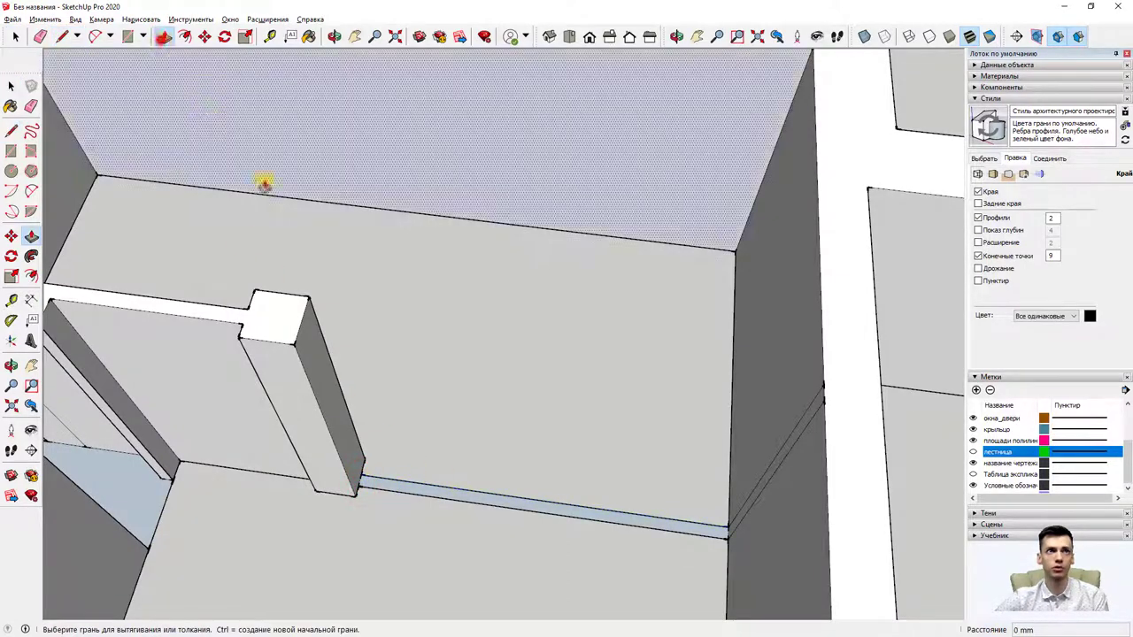
left_click(457, 492)
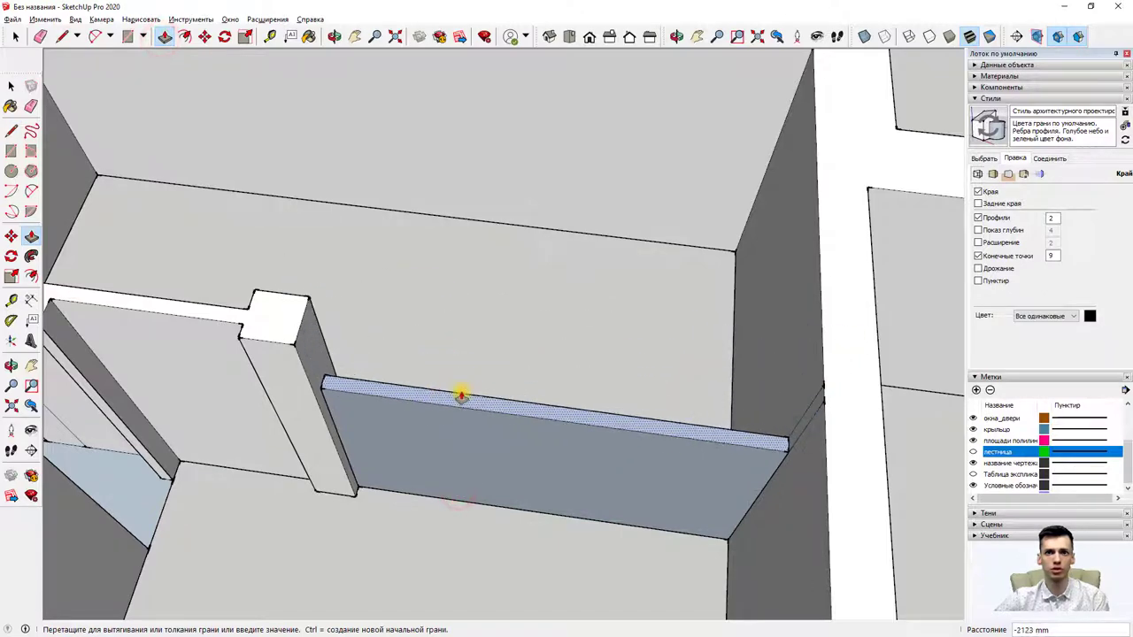
key("Escape")
left_click_drag(853, 440, 789, 362)
key("p")
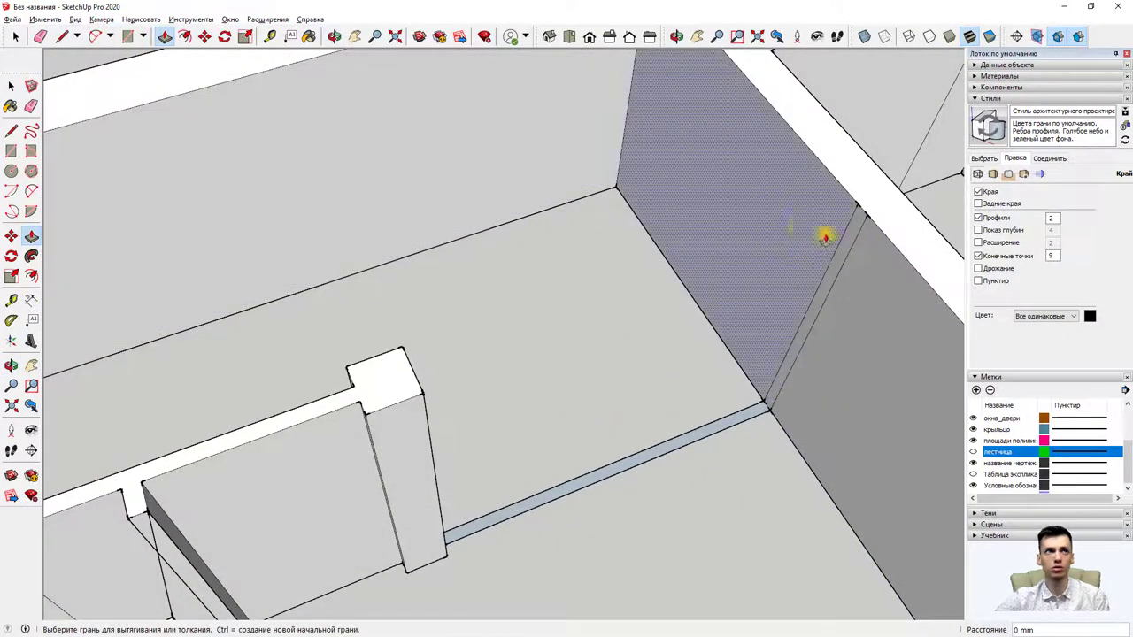
left_click(840, 260)
left_click(403, 416)
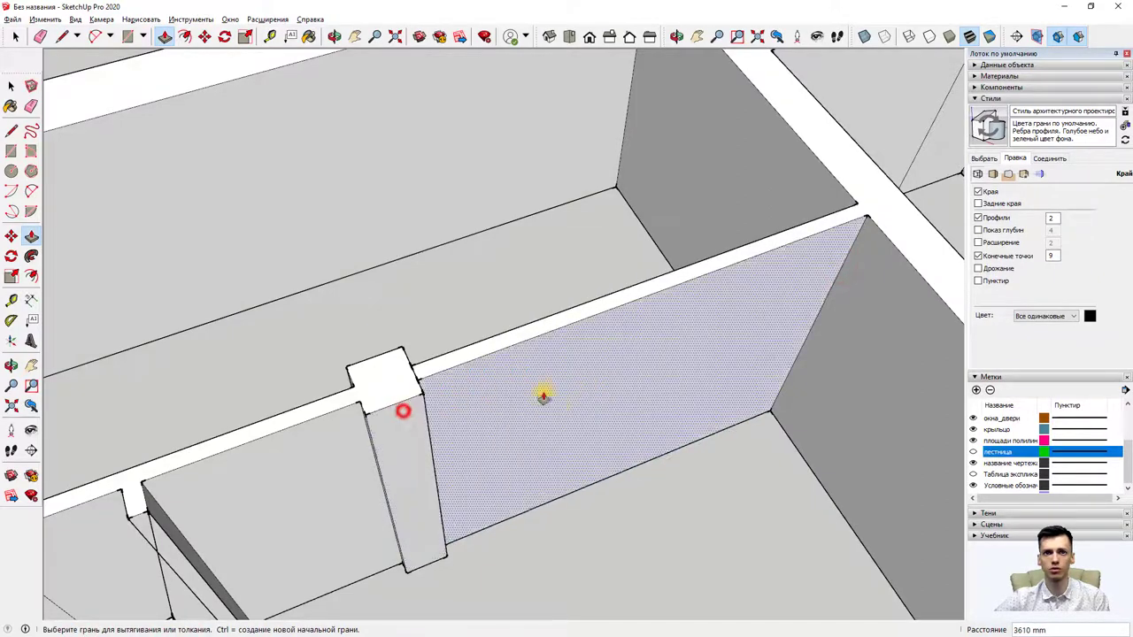
mouse_move(403, 416)
middle_mouse_down()
mouse_move(278, 417)
mouse_move(164, 298)
mouse_move(217, 234)
middle_mouse_up()
Step: Orbit above the rooms, select the bottom floor face, then clear the selection
scroll(217, 235, "down", 5)
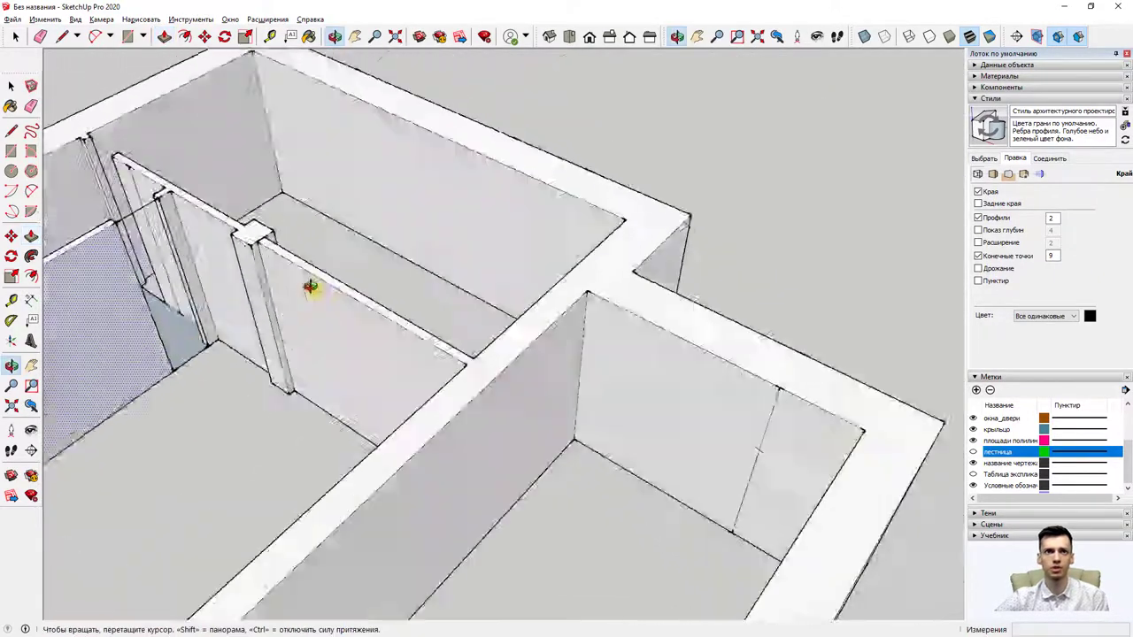
mouse_move(311, 286)
middle_mouse_down()
mouse_move(342, 304)
mouse_move(246, 404)
mouse_move(617, 373)
mouse_move(575, 354)
middle_mouse_up()
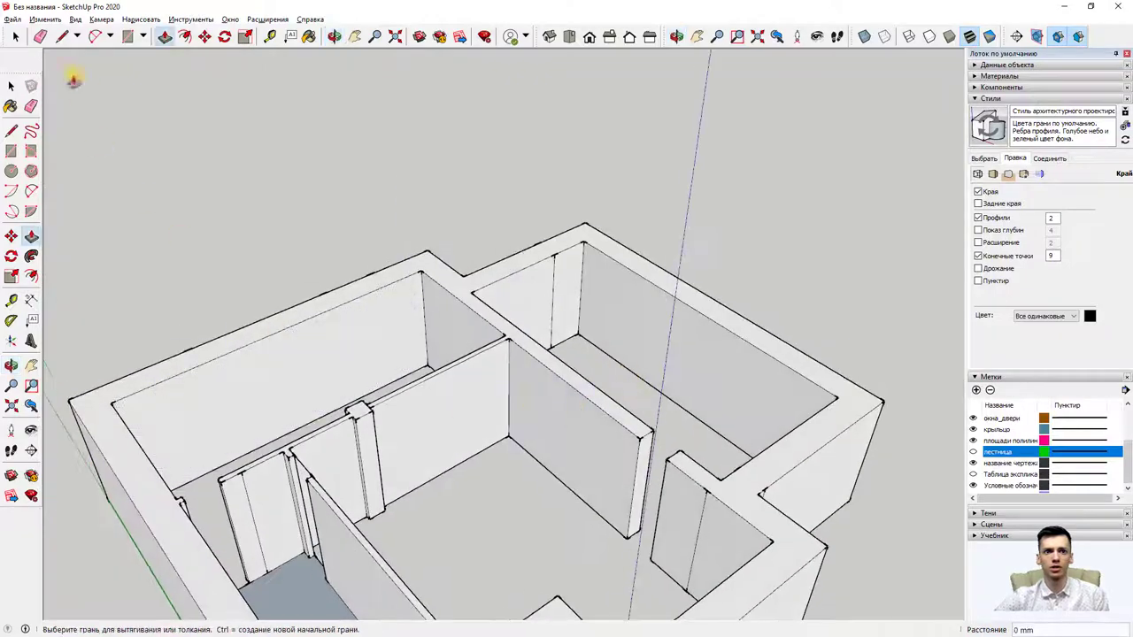
left_click(16, 36)
left_click(294, 591)
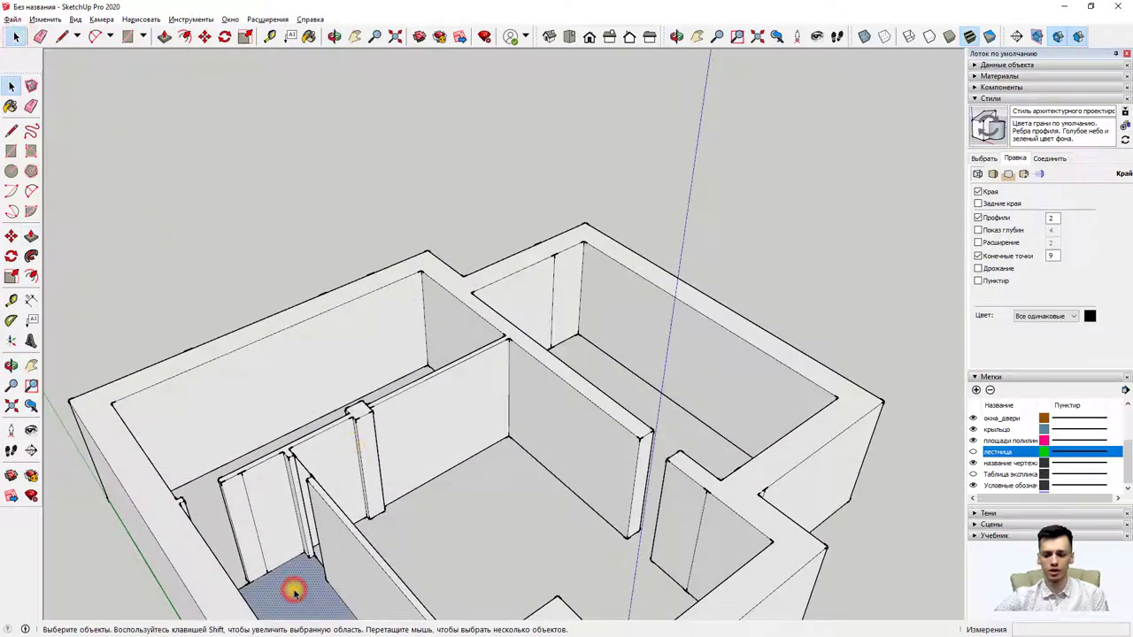
key("Delete")
mouse_move(446, 541)
middle_mouse_down()
mouse_move(182, 587)
mouse_move(208, 478)
mouse_move(253, 440)
mouse_move(324, 334)
mouse_move(499, 398)
mouse_move(512, 461)
middle_mouse_up()
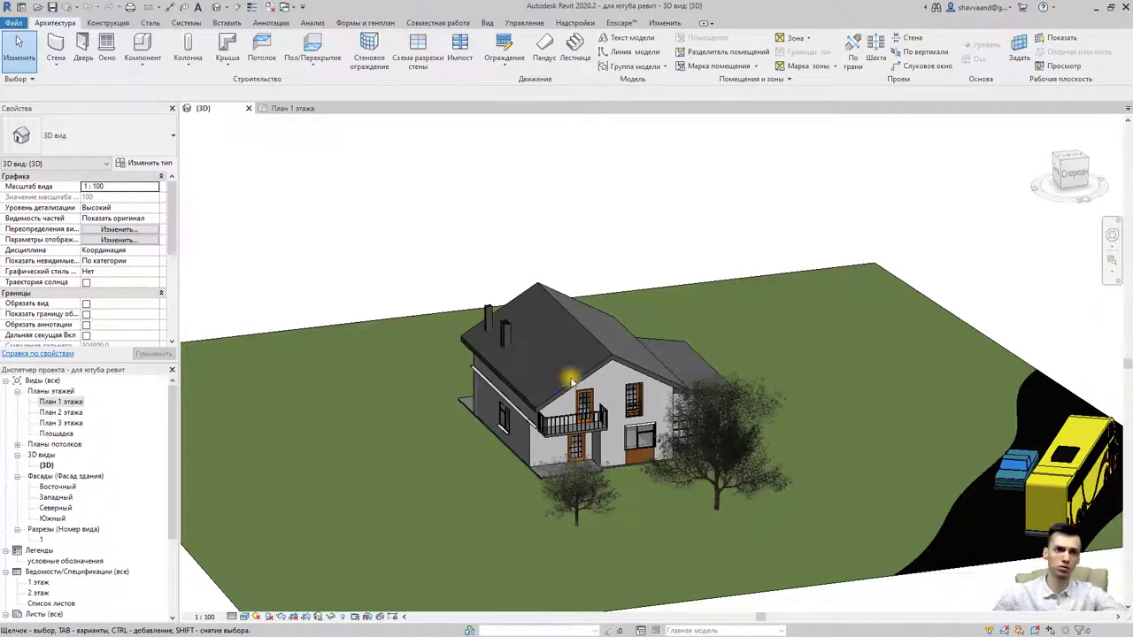
Step: Visit the План 1 этажа plan, return to the 3D house view and open the File menu
double_click(62, 402)
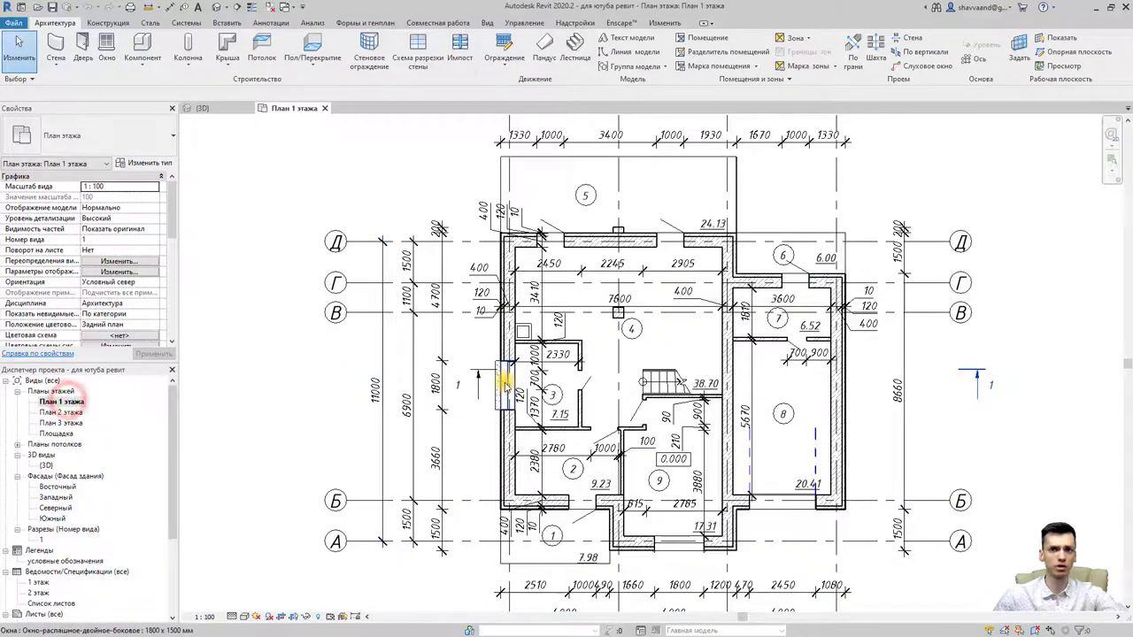
left_click(217, 9)
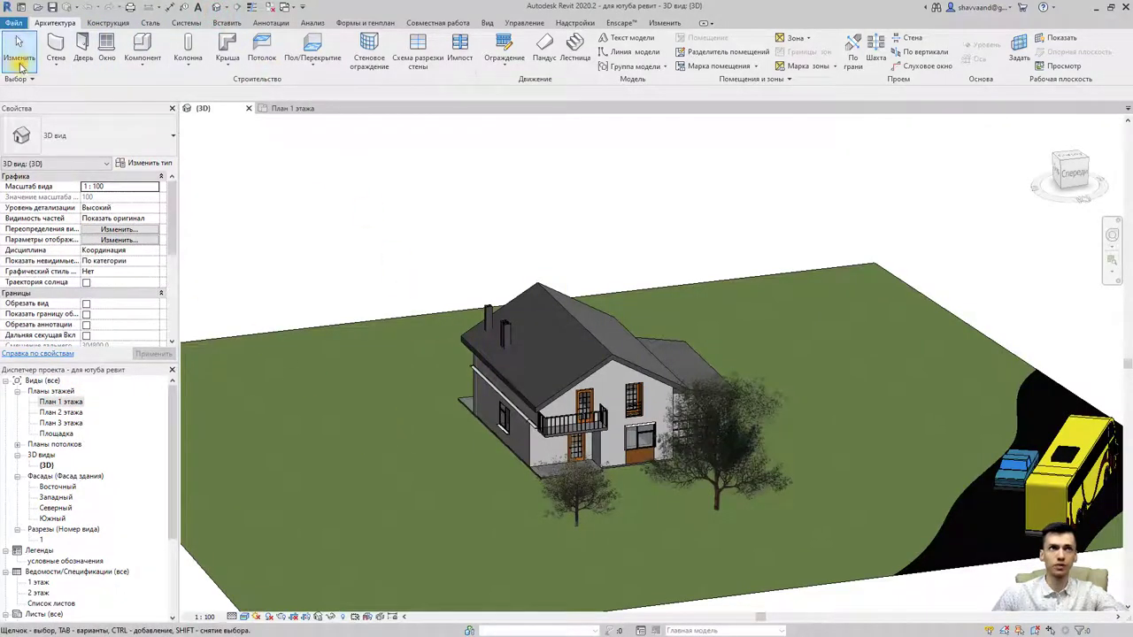
left_click(14, 22)
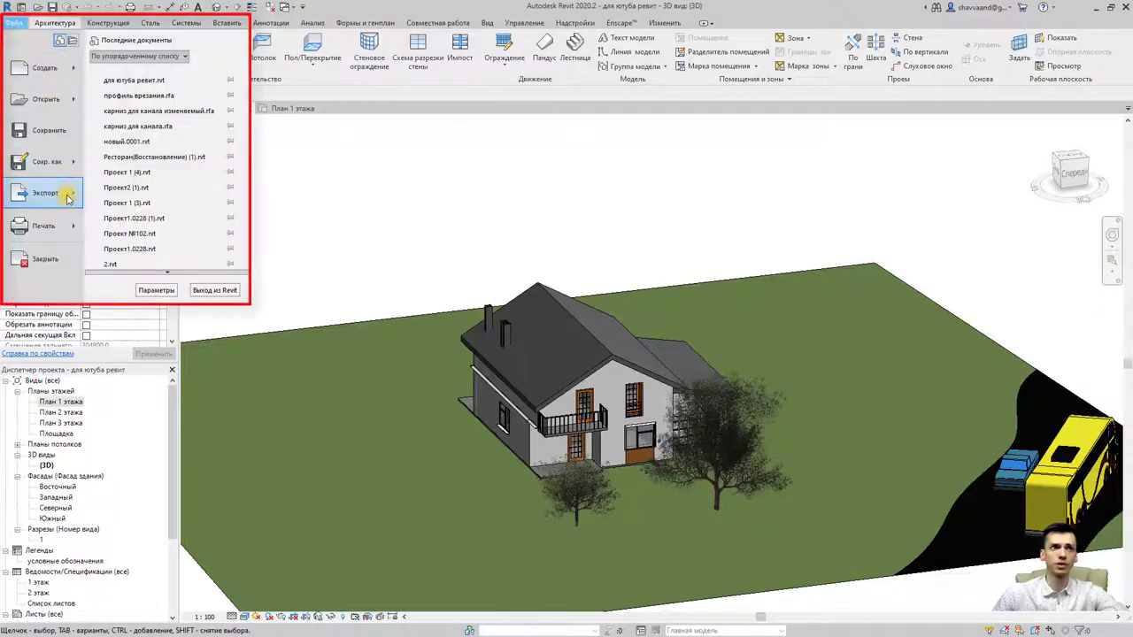
mouse_move(163, 81)
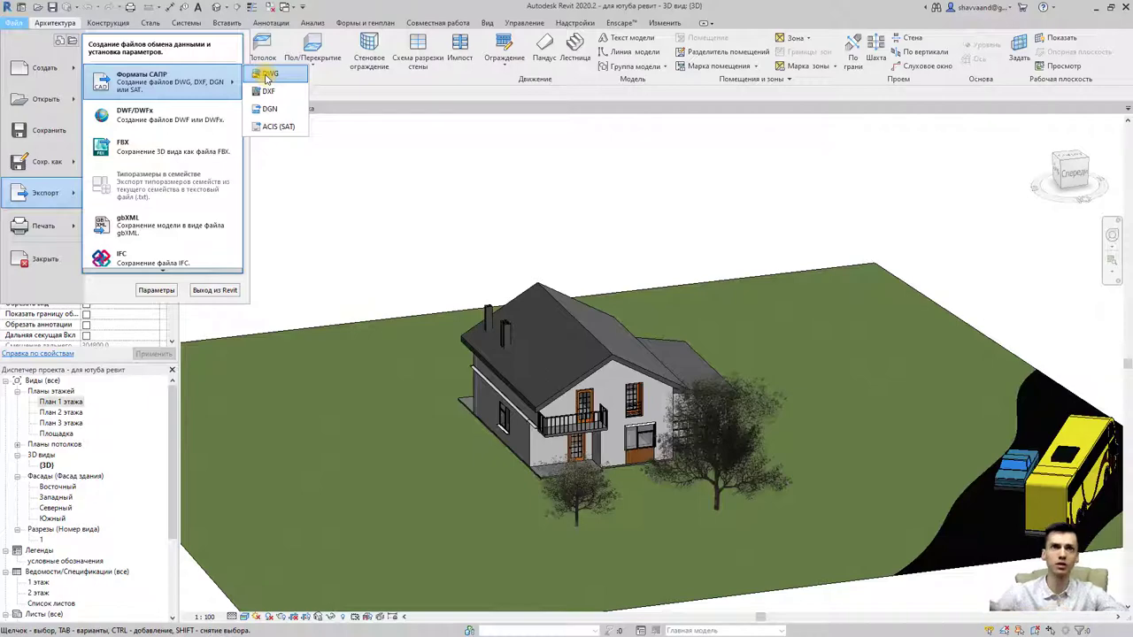
Step: Start a DWG export and choose to load layer settings from a file, replacing the current ones
left_click(267, 77)
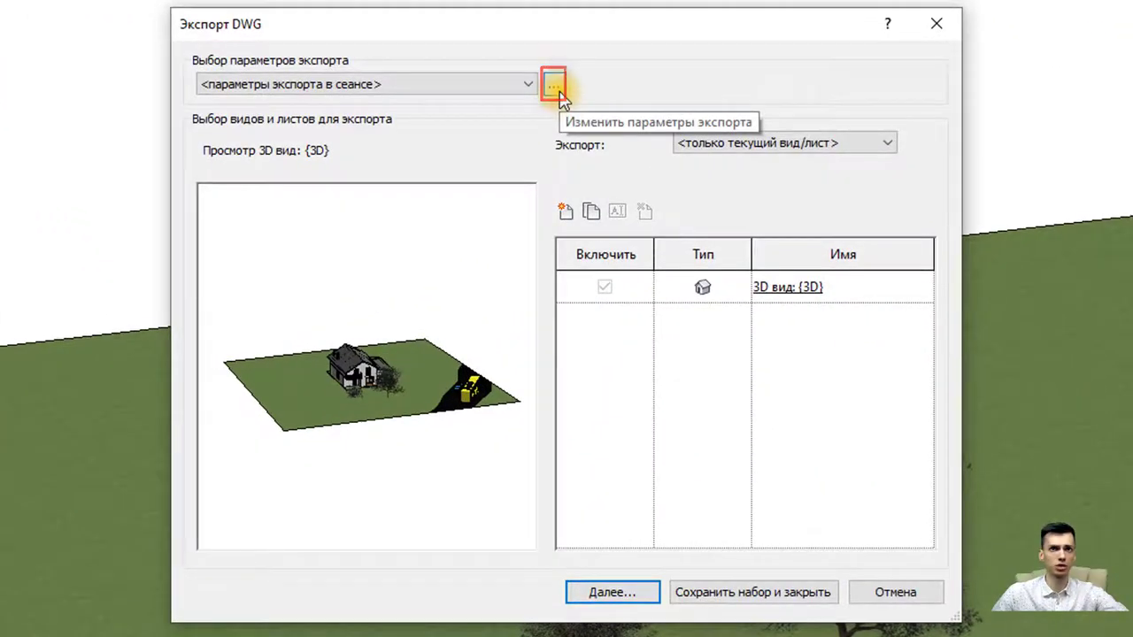
left_click(558, 92)
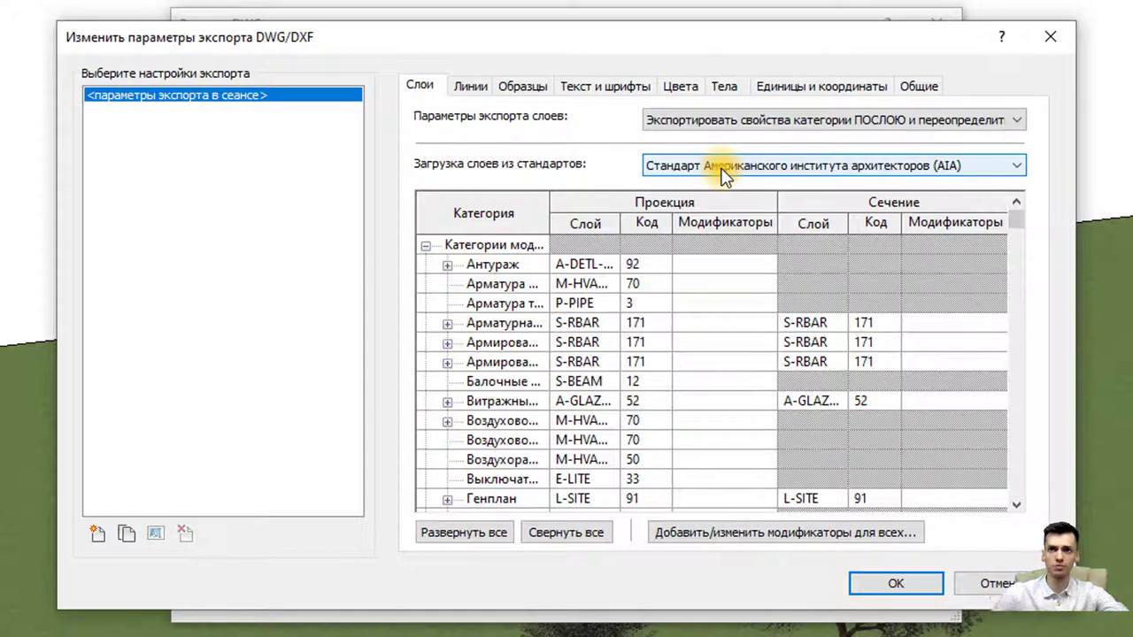
left_click(724, 168)
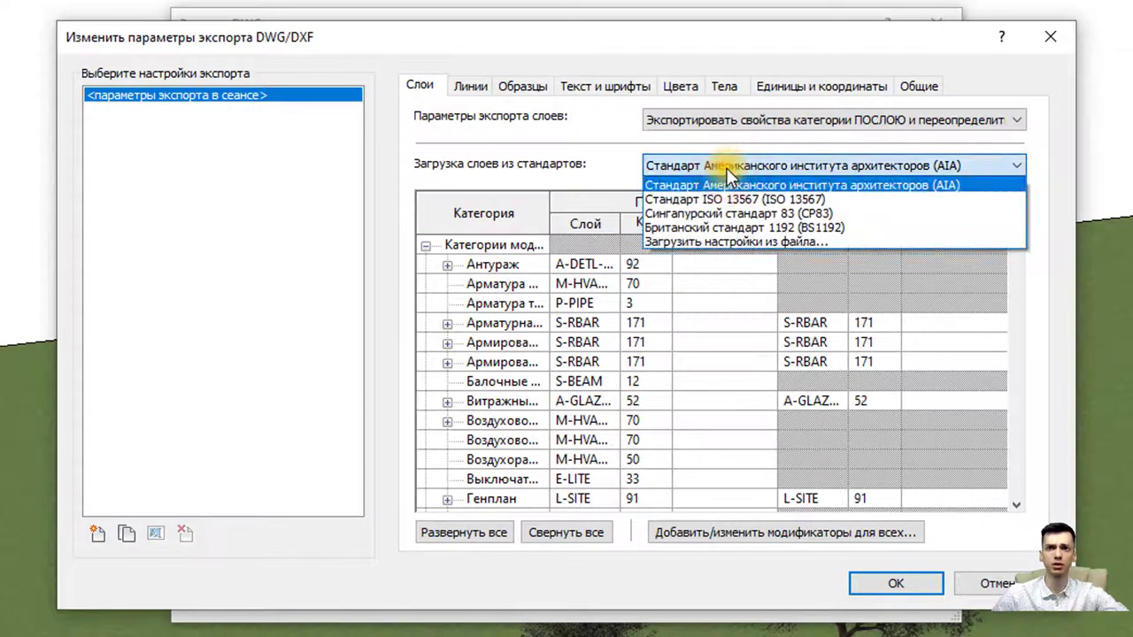
left_click(735, 245)
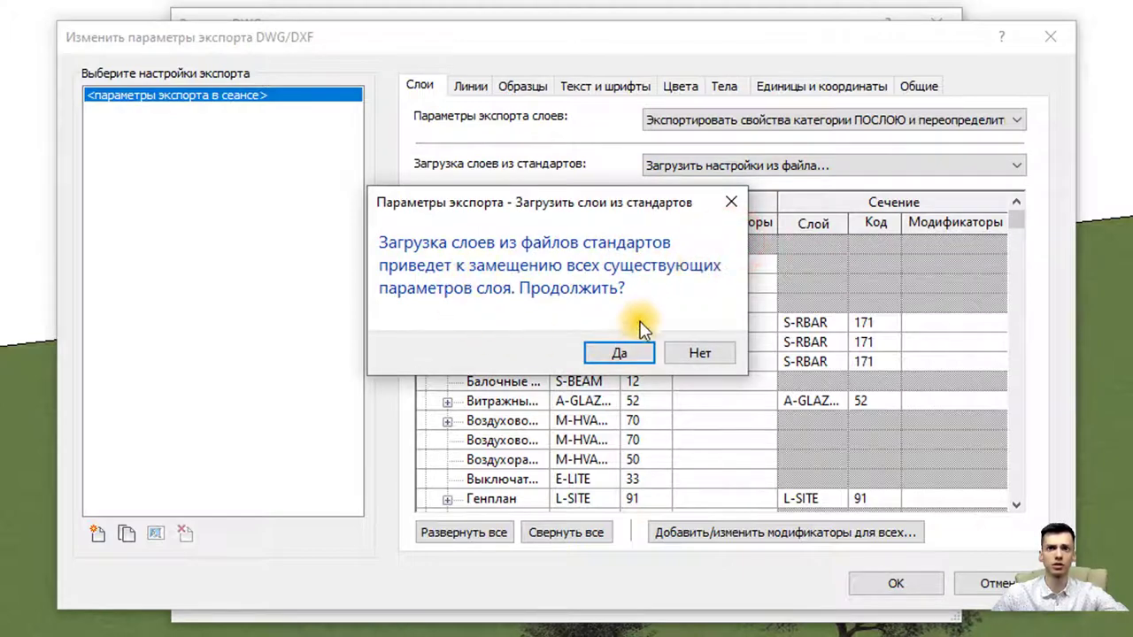
left_click(605, 354)
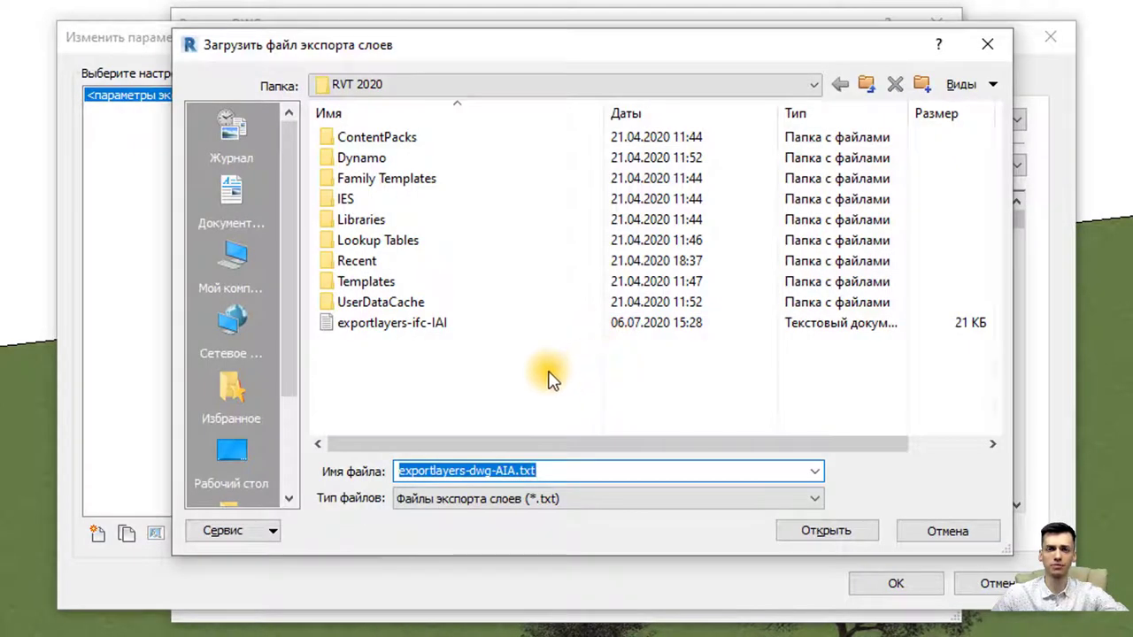
Step: Browse to the Яндекс.Диск\ютуб\Скейчап folder in the file picker
left_click(498, 90)
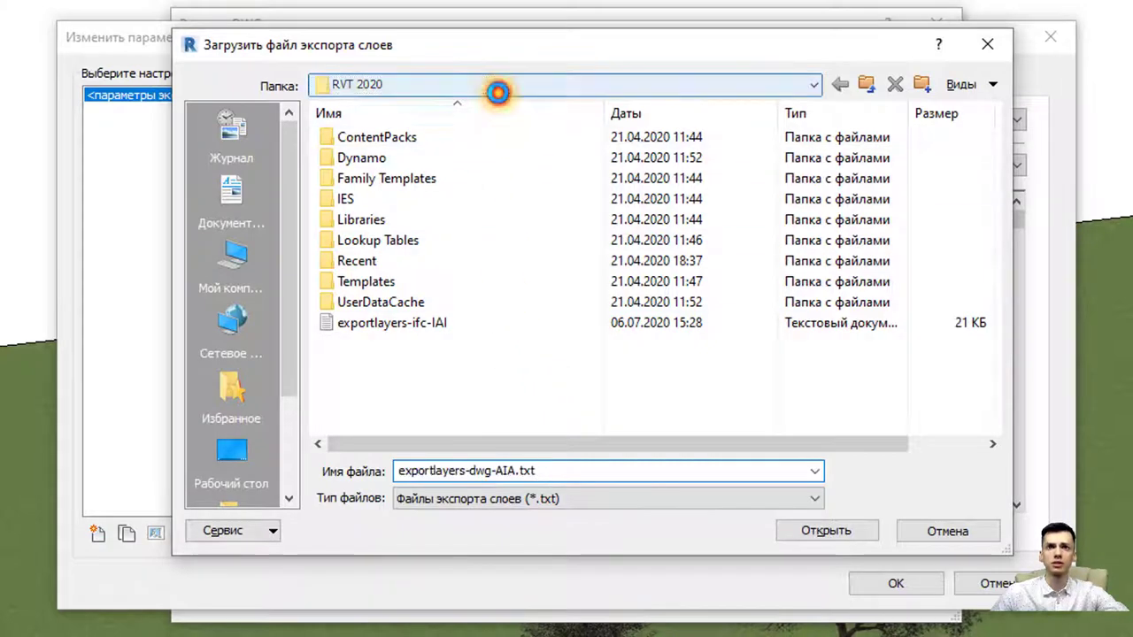
left_click(400, 295)
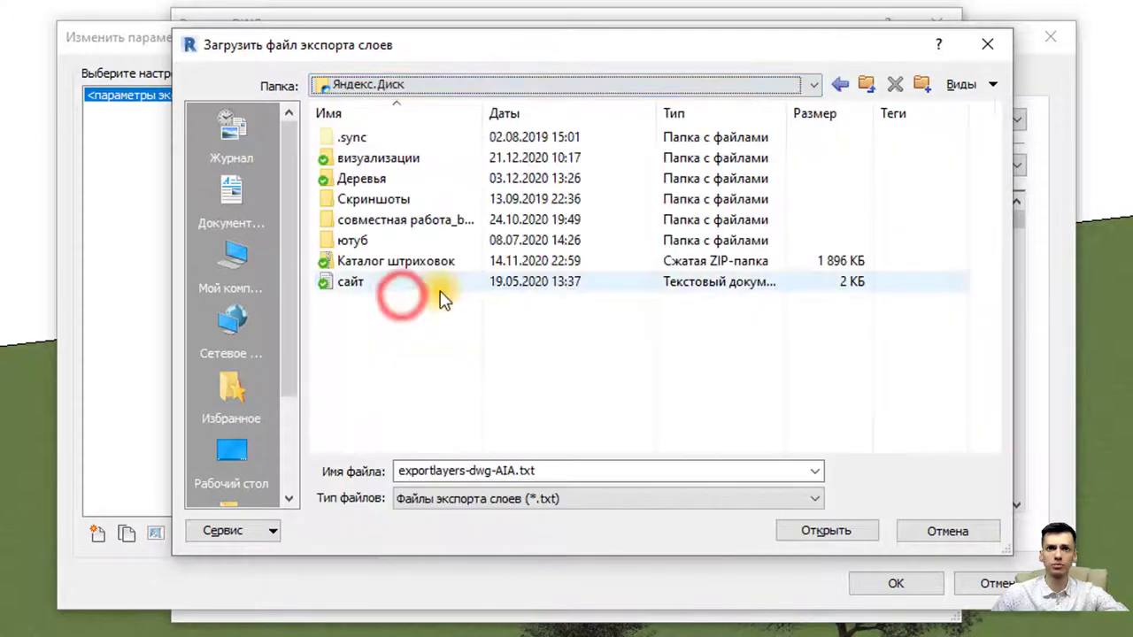
double_click(400, 241)
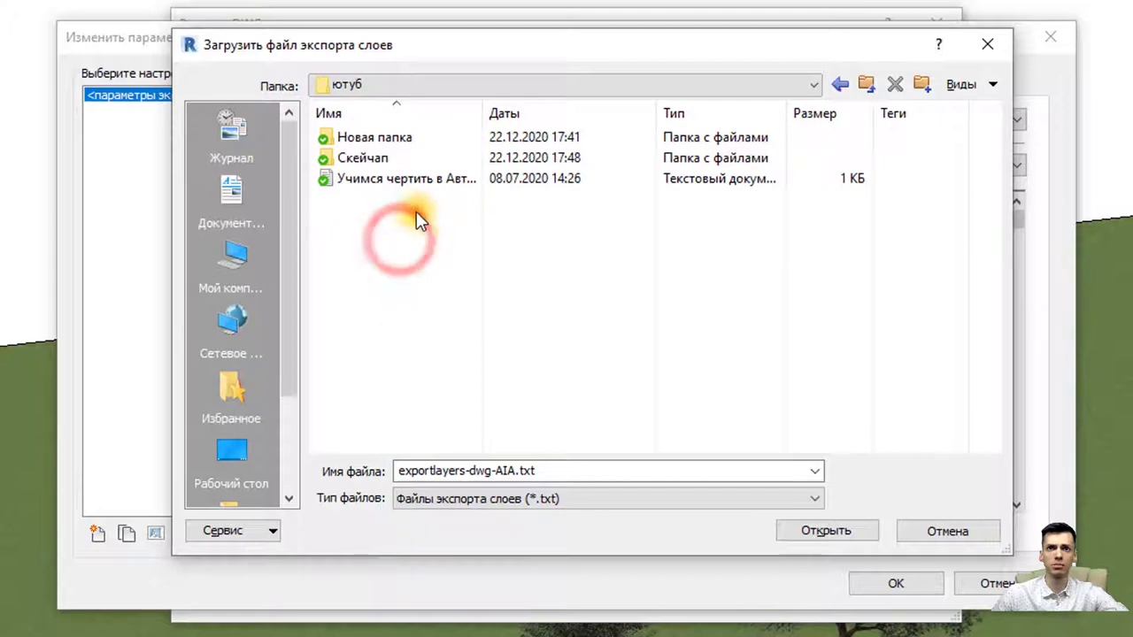
double_click(389, 157)
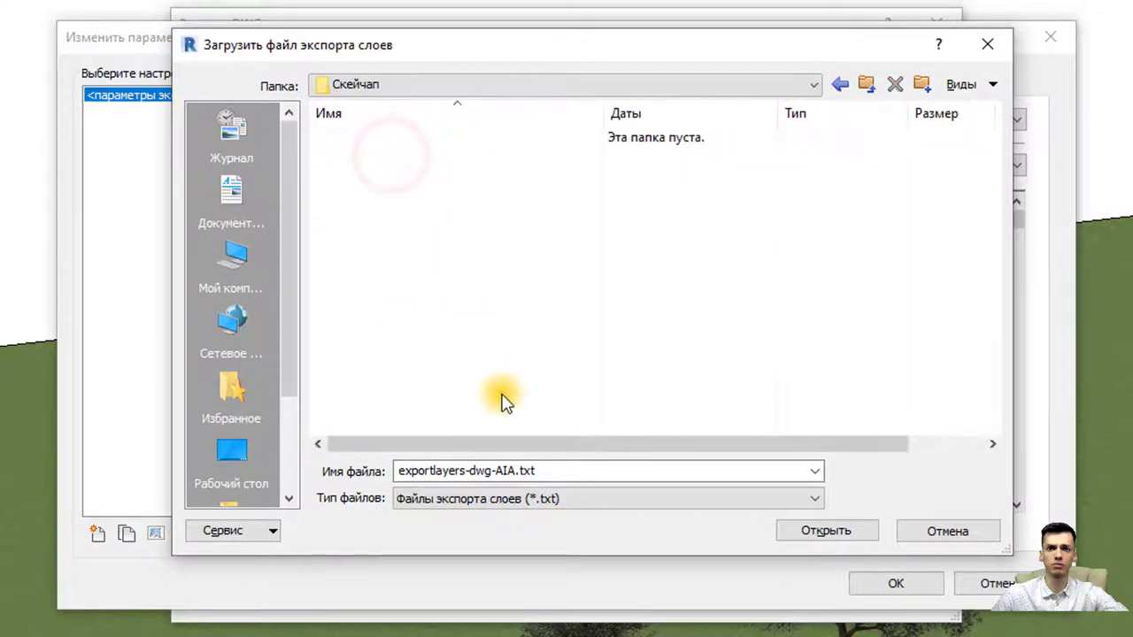
double_click(570, 471)
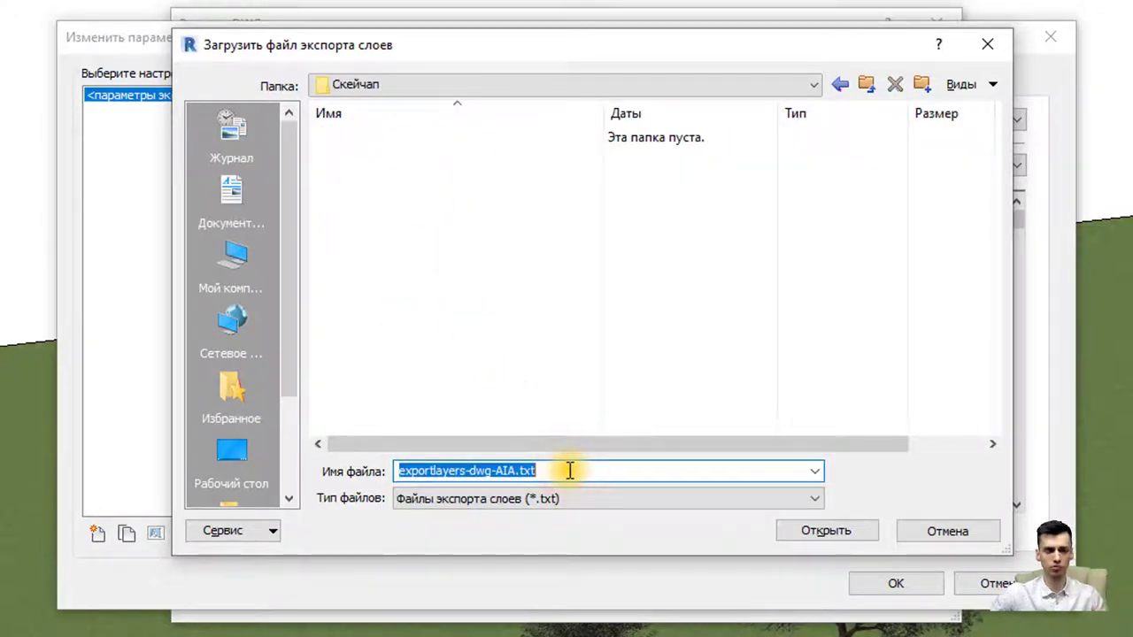
Step: Create a new empty text document there and load it as the layer settings
right_click(505, 234)
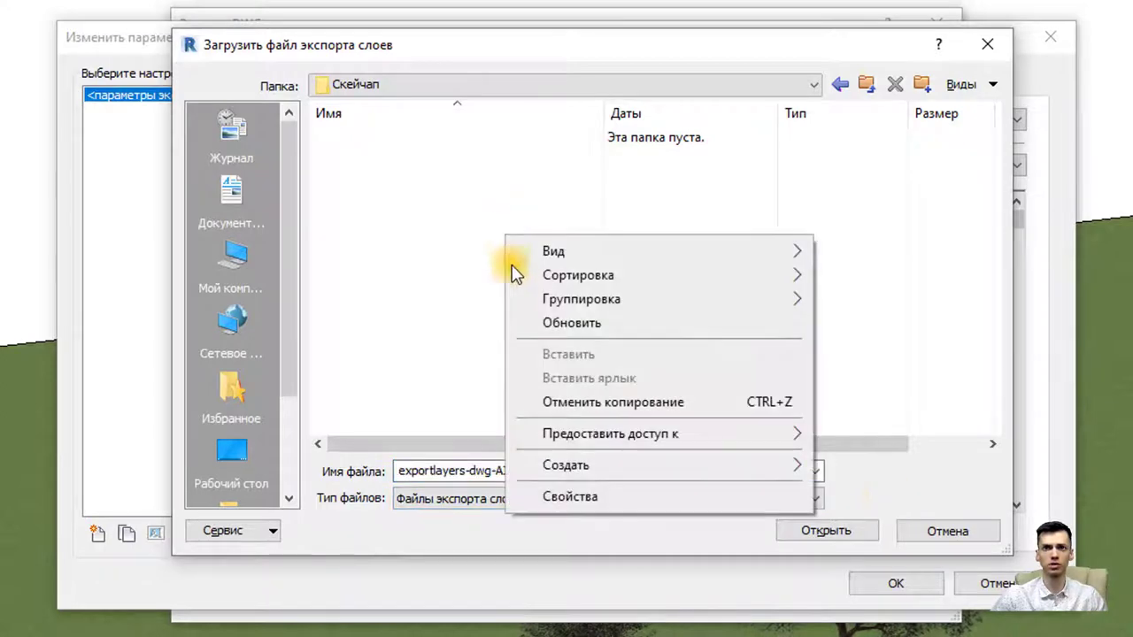
left_click(613, 465)
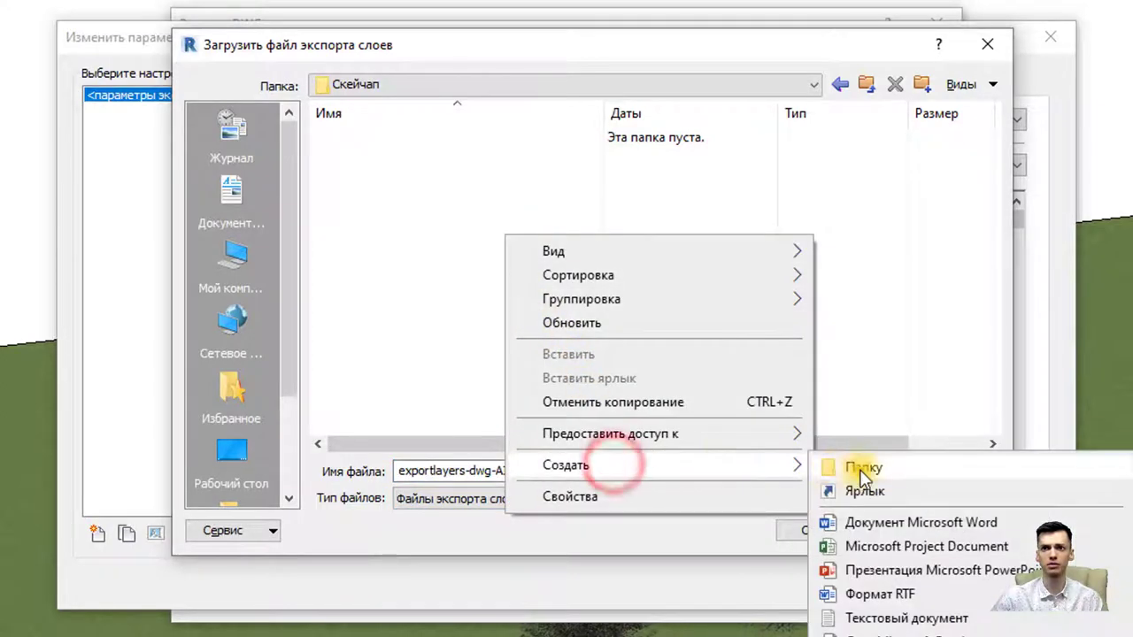
left_click(877, 616)
left_click(477, 279)
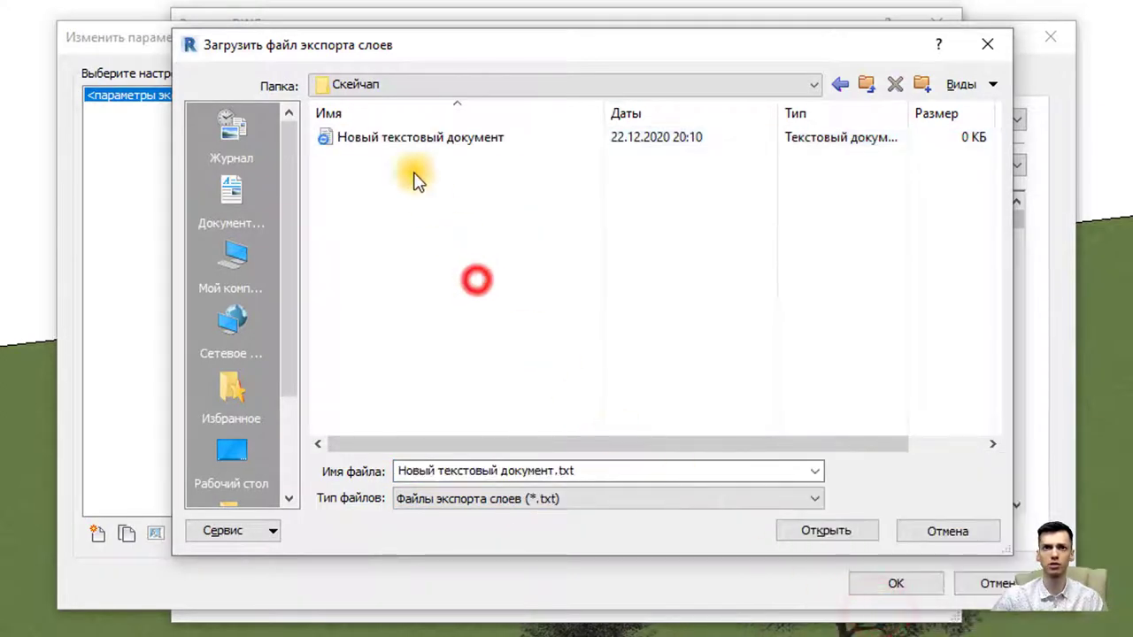
left_click(407, 137)
left_click(819, 534)
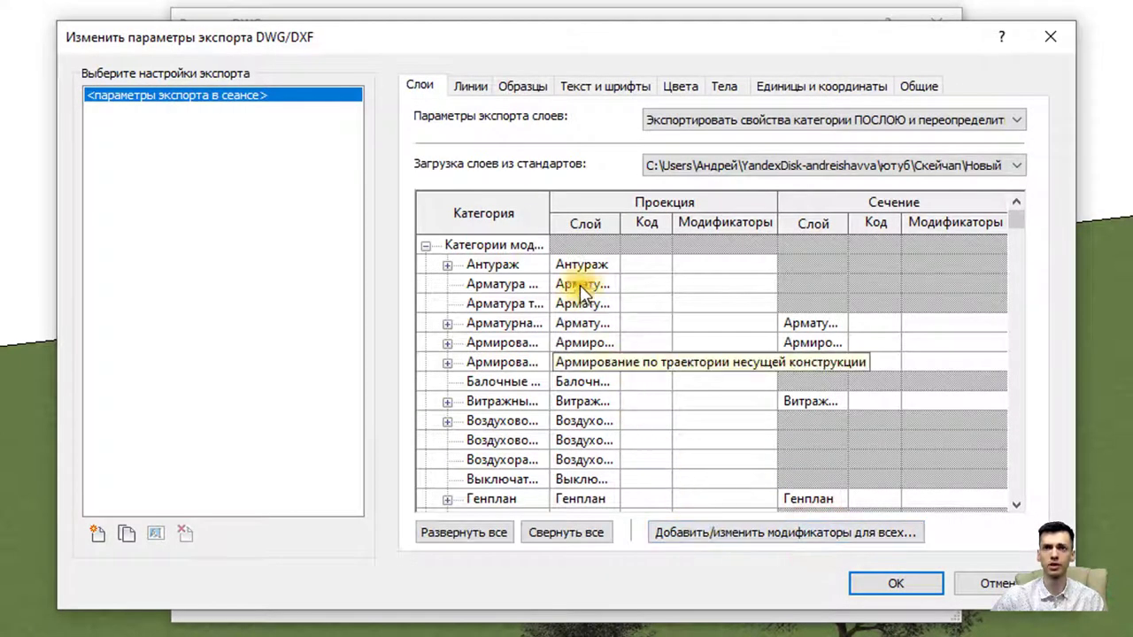
left_click(469, 85)
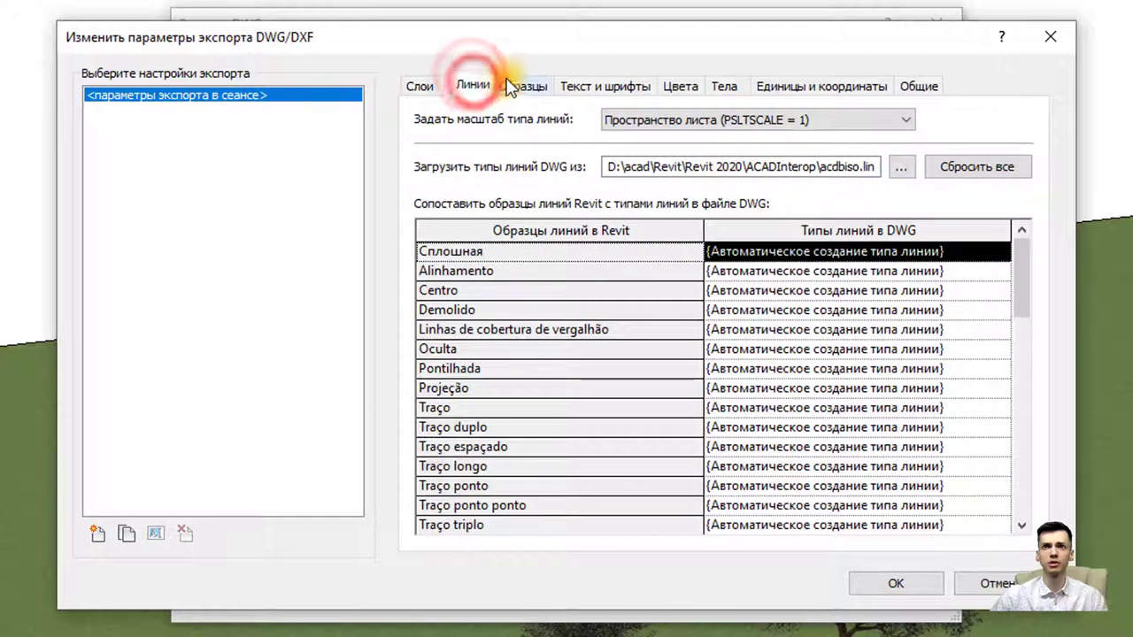
Step: Set solids to export as Тела ACIS bodies
left_click(517, 86)
left_click(588, 85)
left_click(684, 89)
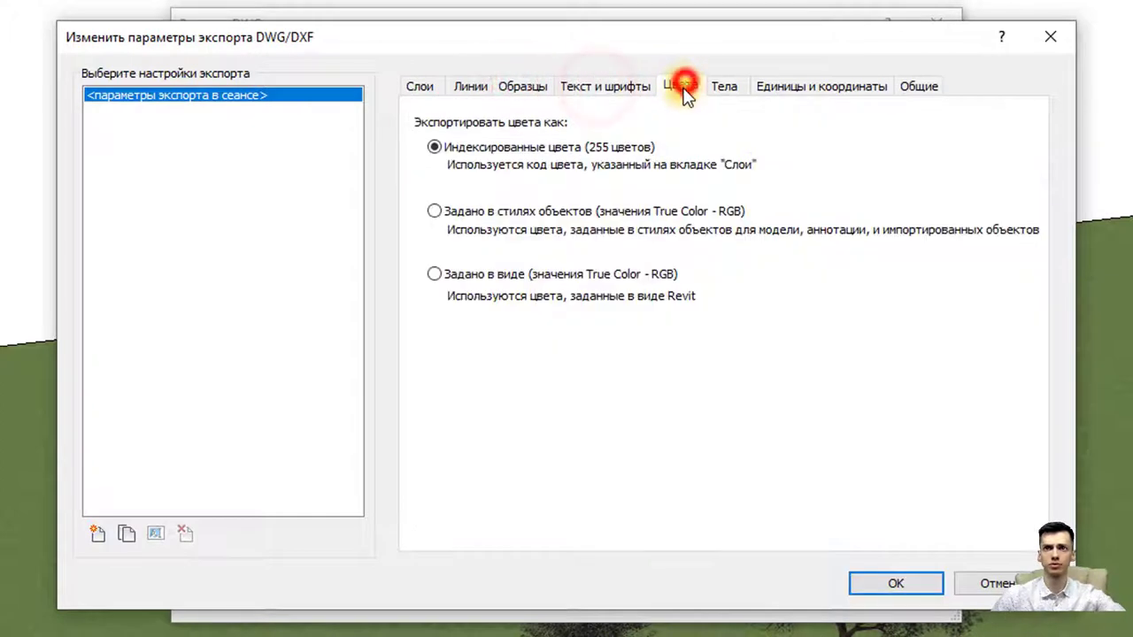
left_click(725, 85)
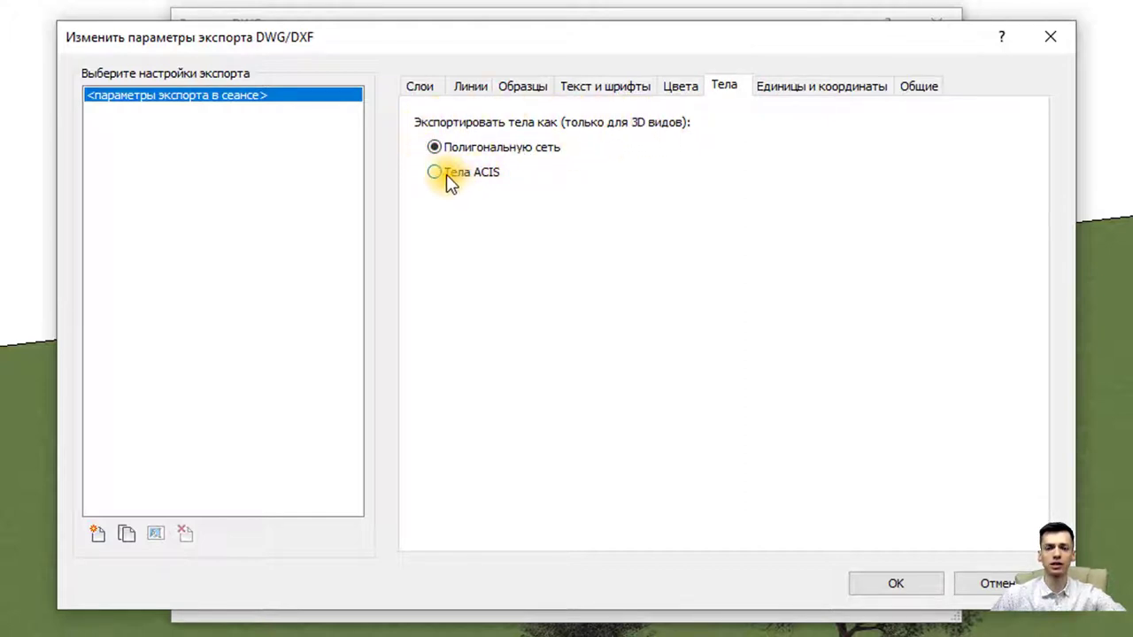
left_click(446, 177)
Step: Confirm millimetre units at the internal origin, keep AutoCAD 2018 format, and apply the settings
left_click(802, 89)
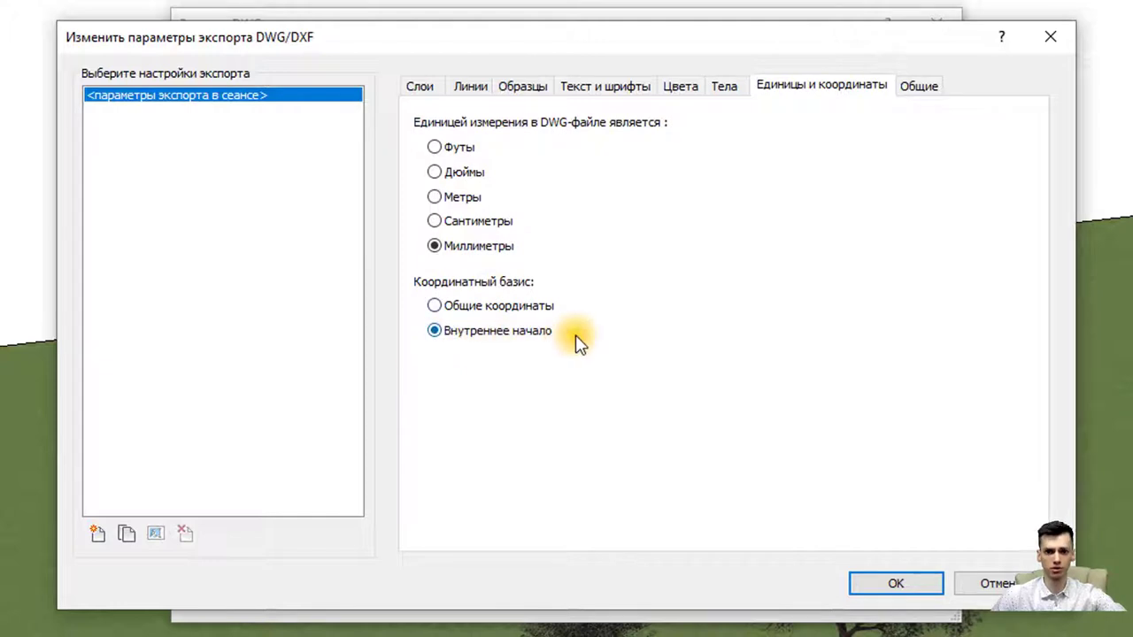
left_click(907, 88)
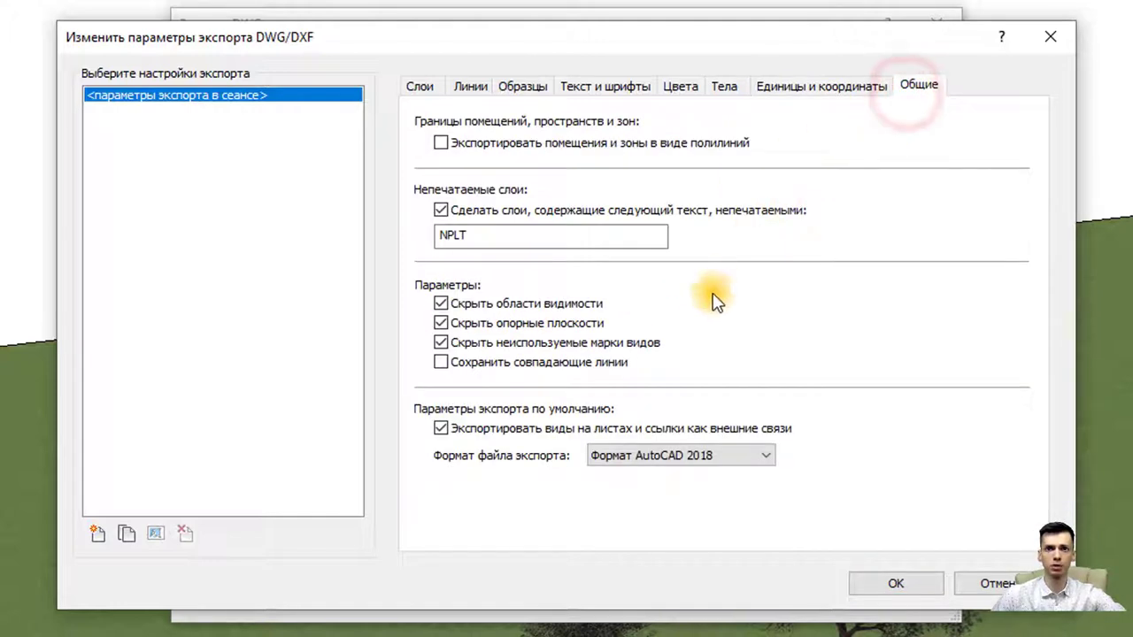
left_click(689, 464)
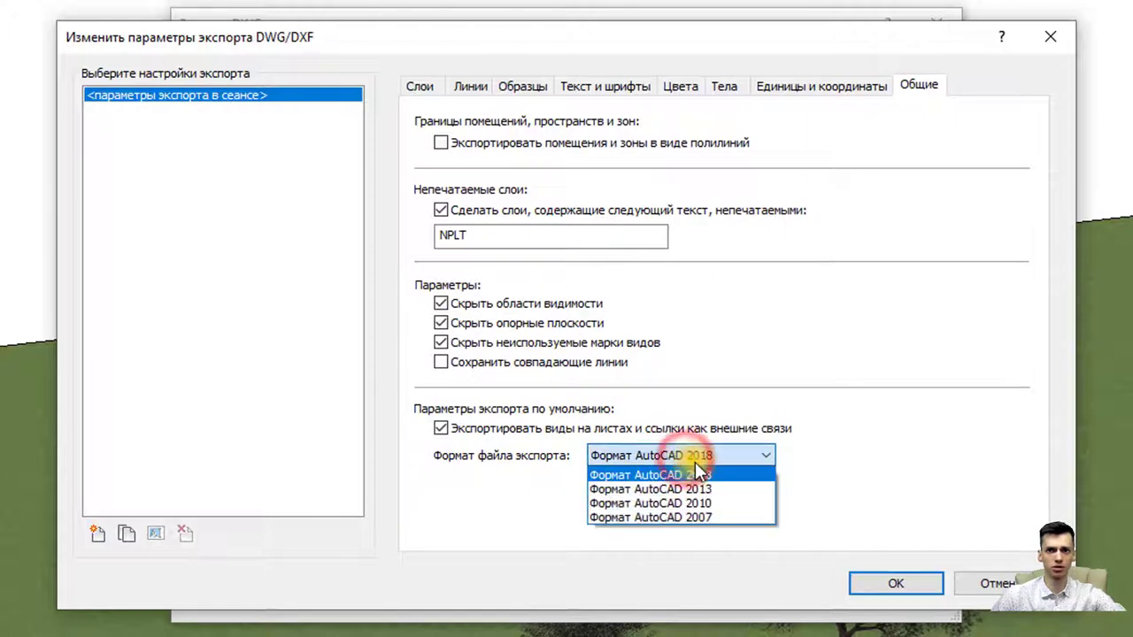
left_click(745, 462)
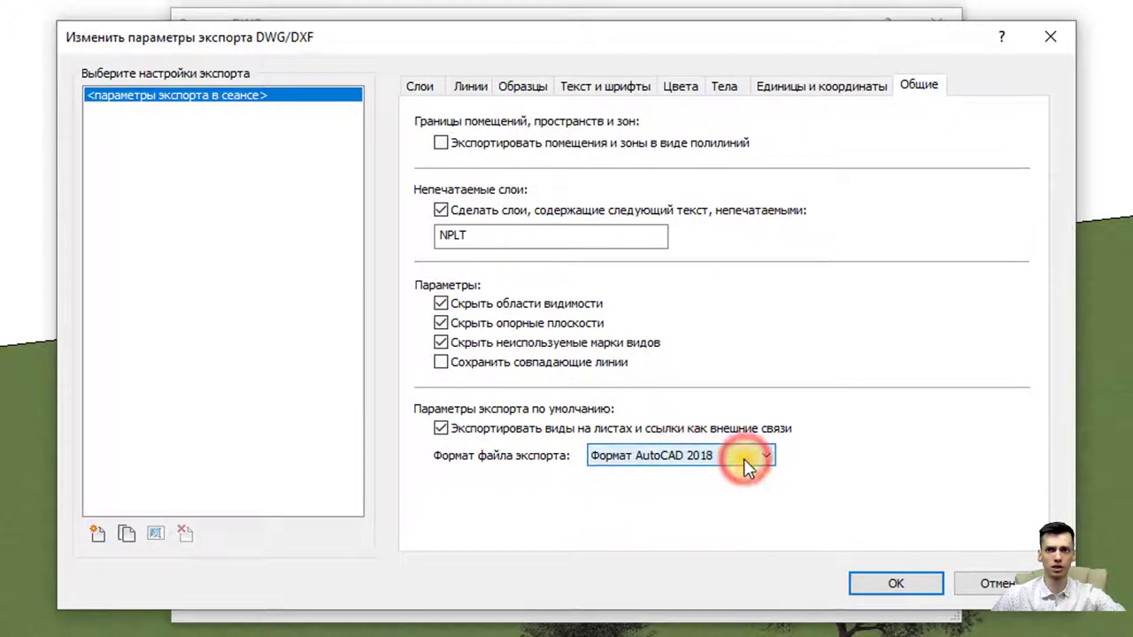
left_click(894, 584)
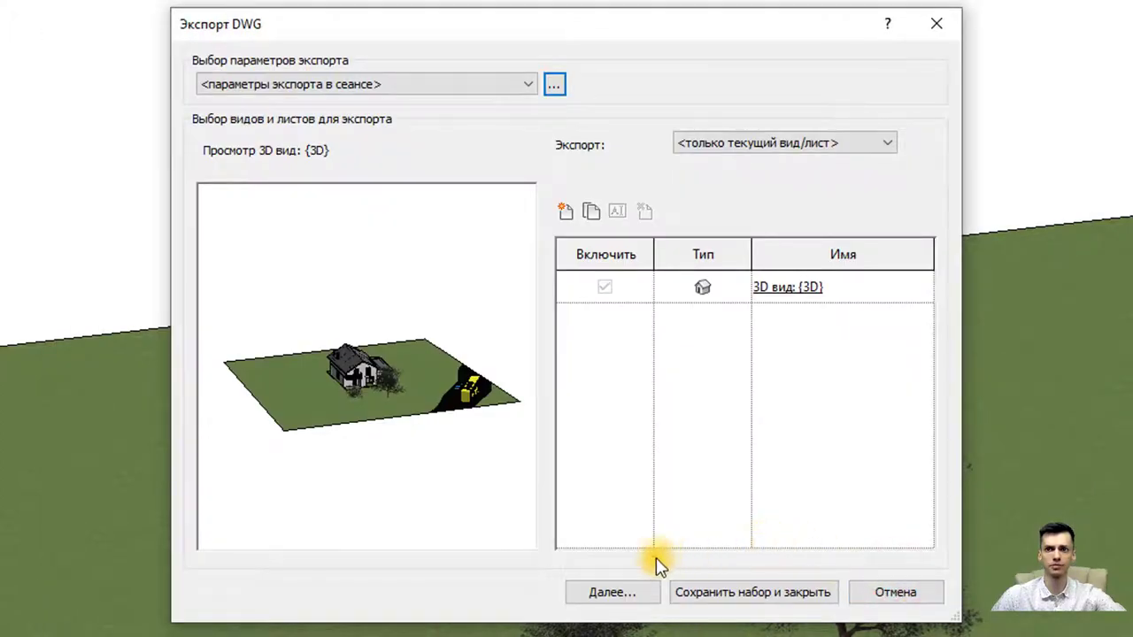
Step: Set the export location to the ютуб folder on Яндекс.Диск
left_click(617, 593)
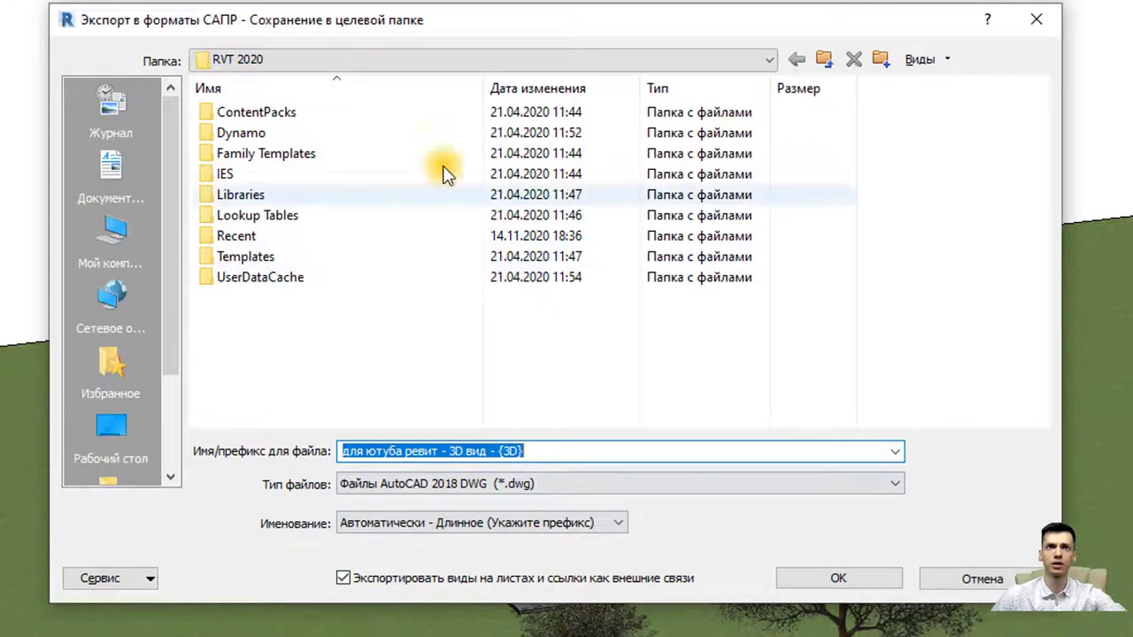
left_click(416, 60)
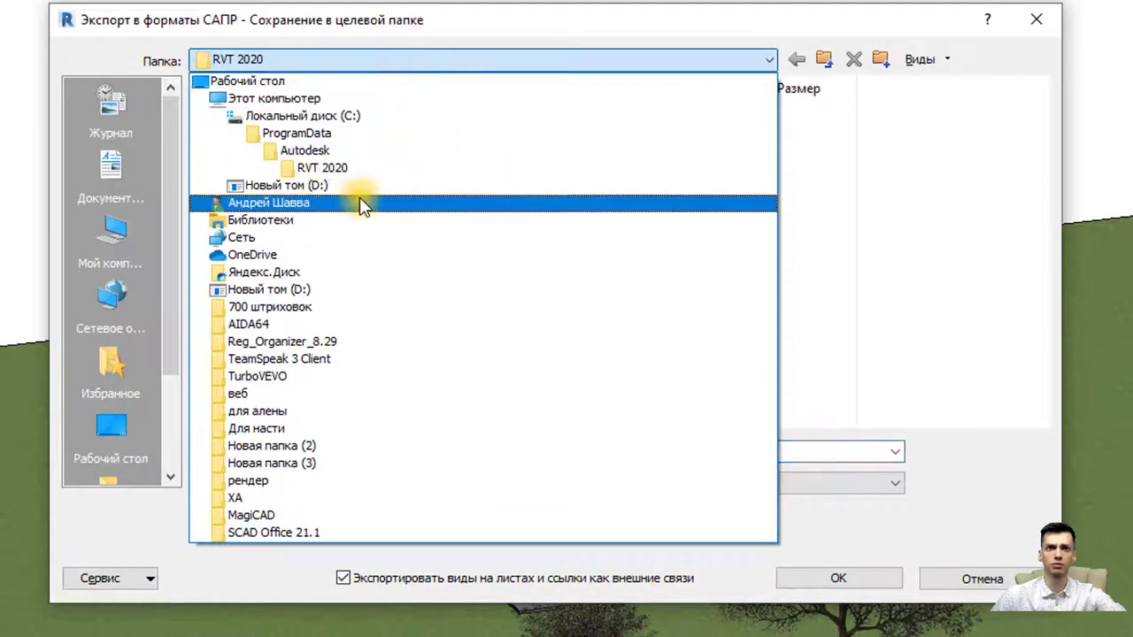
left_click(325, 276)
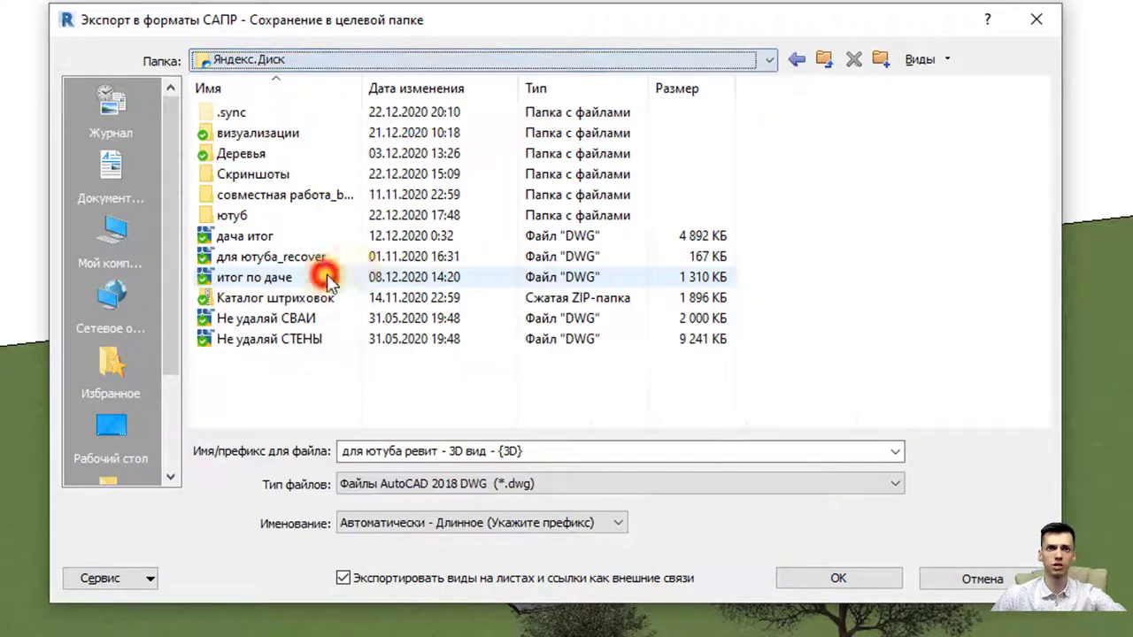
double_click(279, 215)
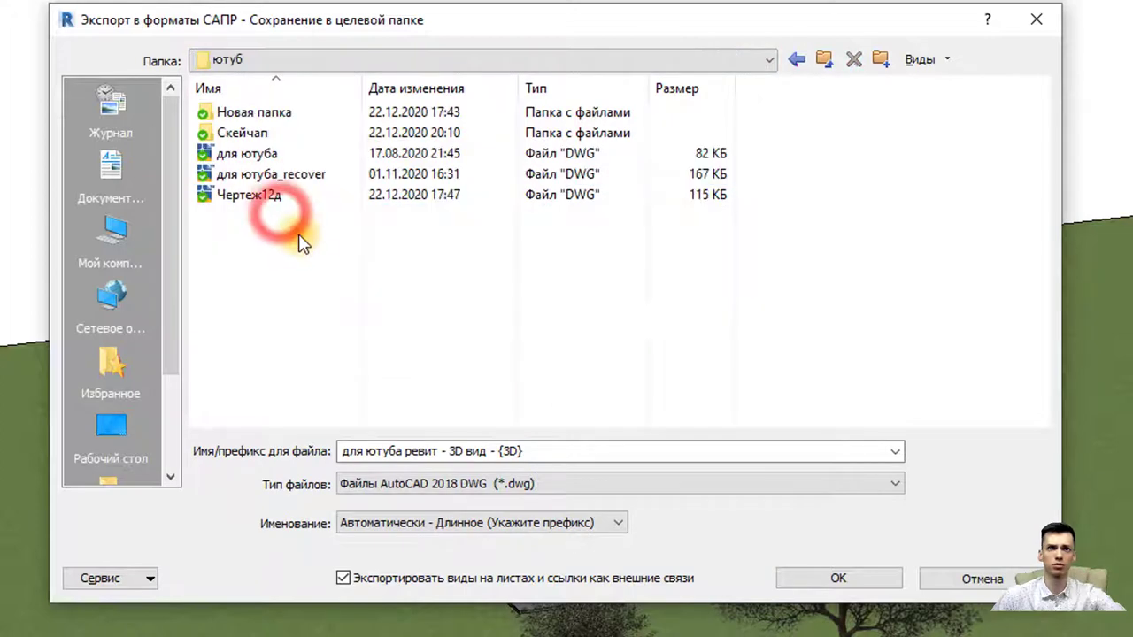
Step: Name the file ревит-скейчап with Automatic - Long naming and run the DWG export
left_click(493, 455)
double_click(516, 453)
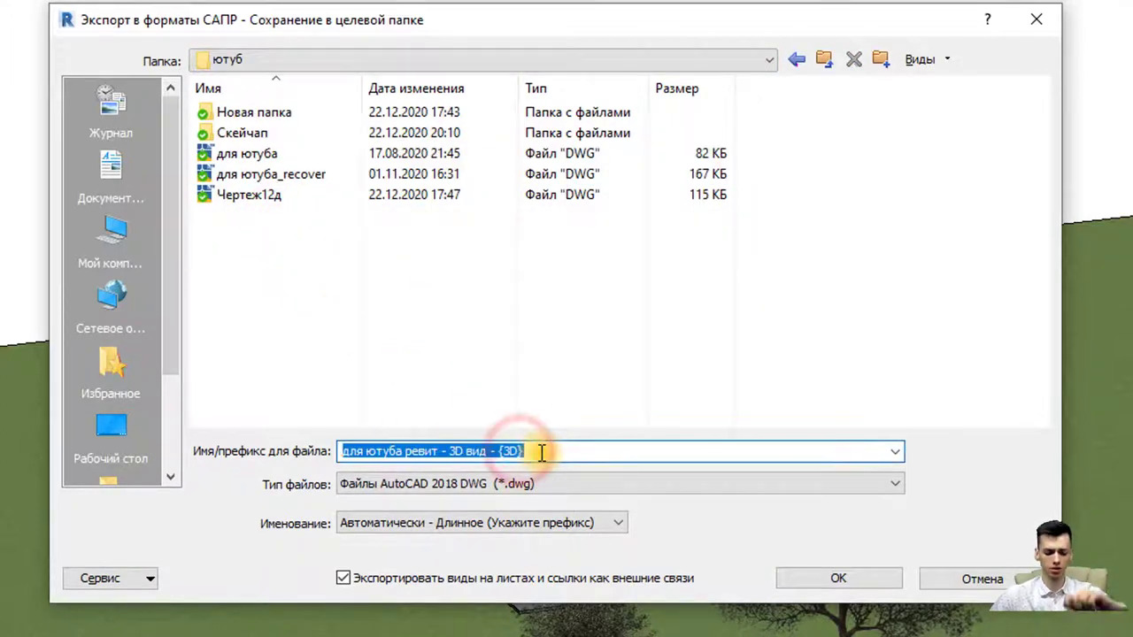
type("ревит-скейчап")
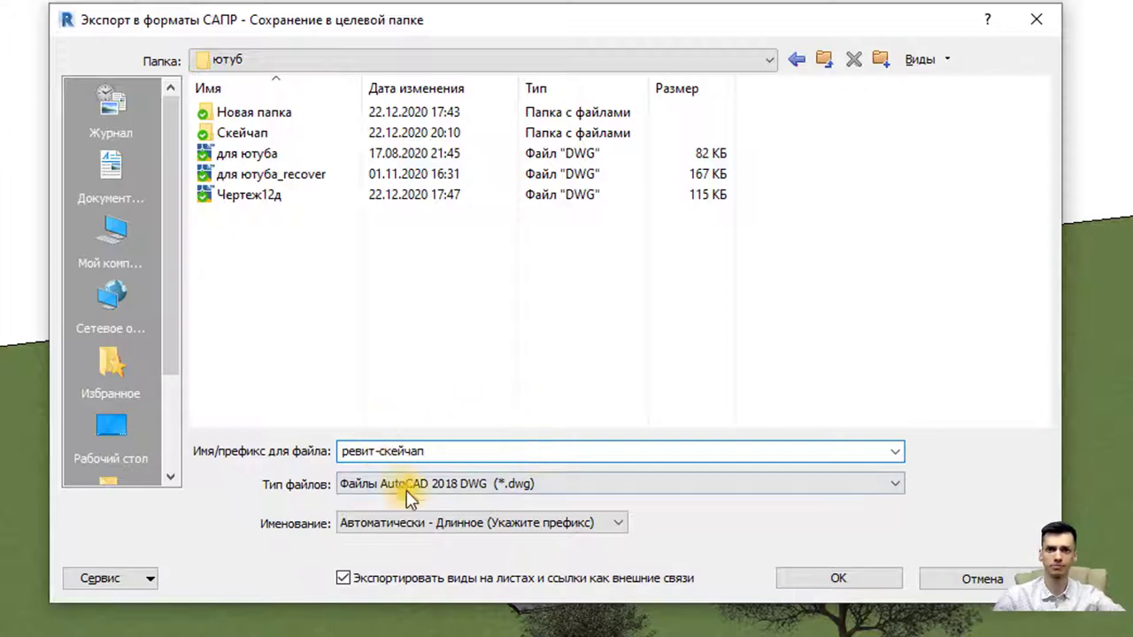
left_click(496, 525)
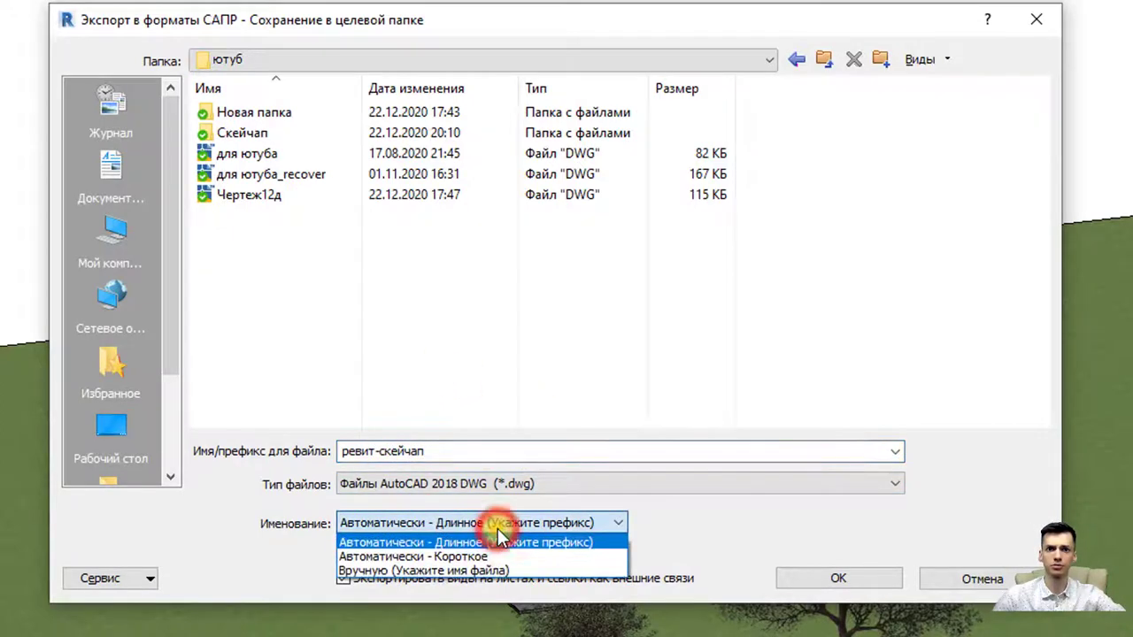
left_click(510, 529)
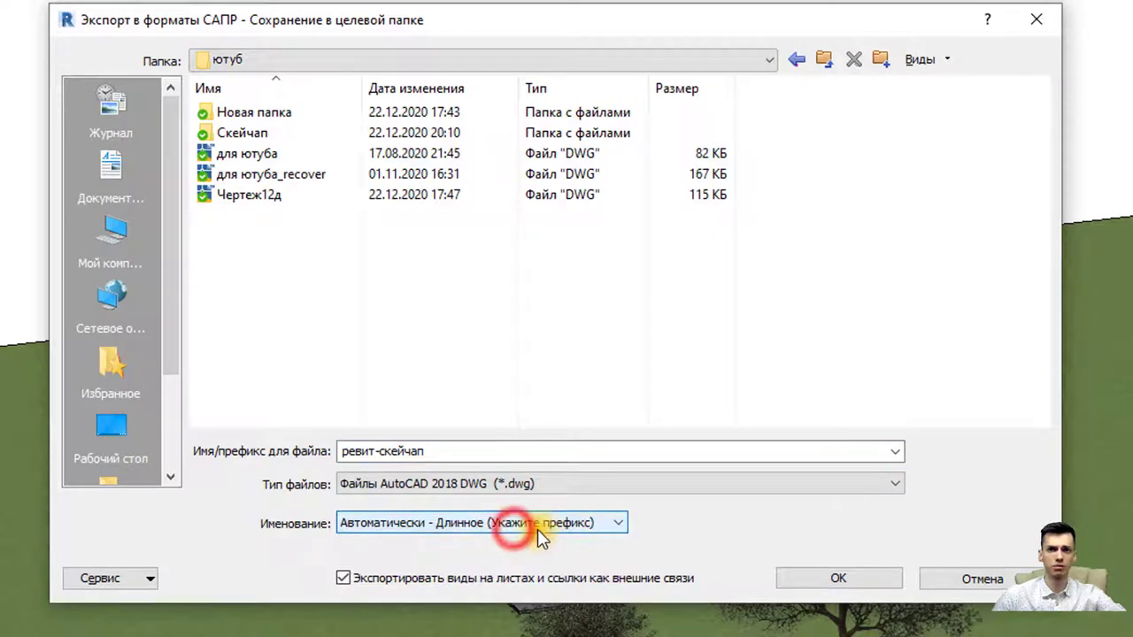
left_click(816, 580)
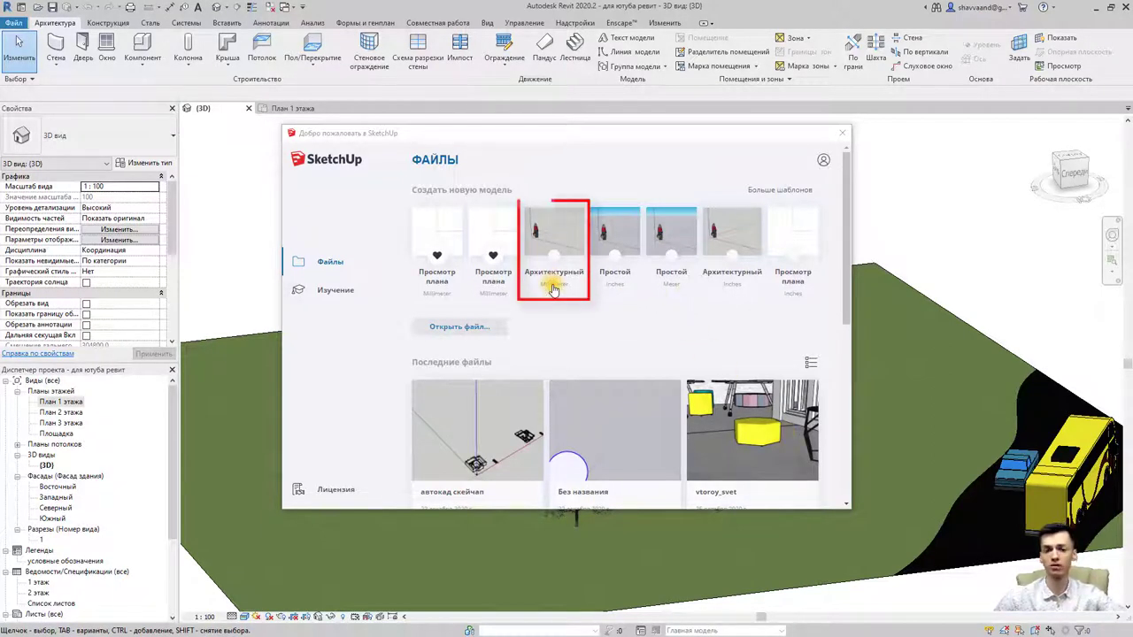
Step: Create a new model from the Архитектурный (Millimeters) template in the welcome window
left_click(550, 239)
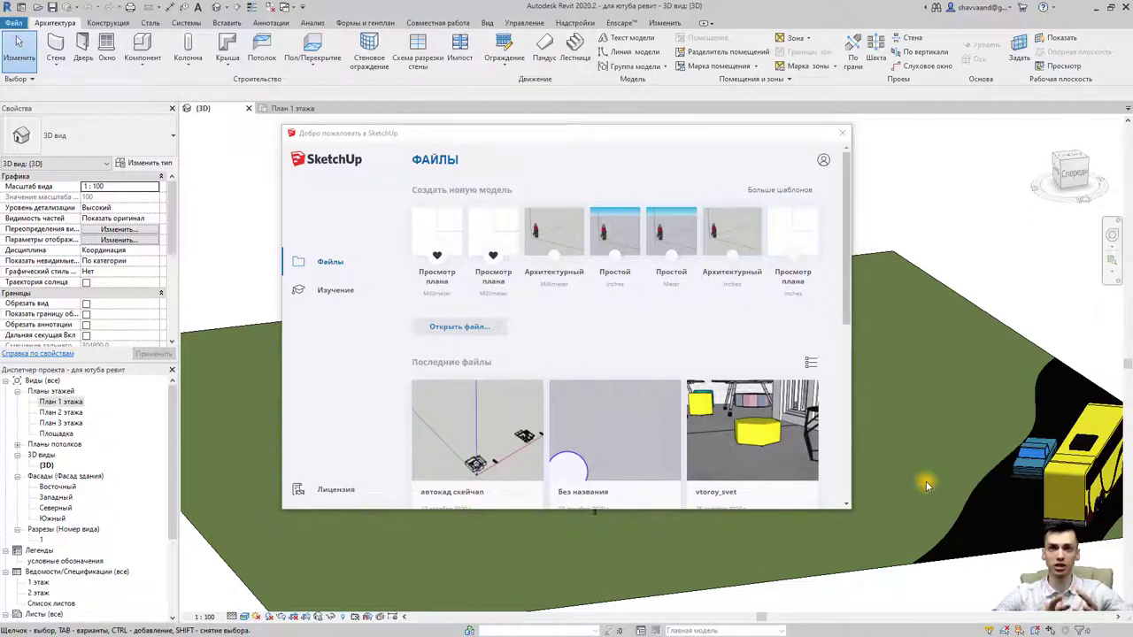
left_click(547, 242)
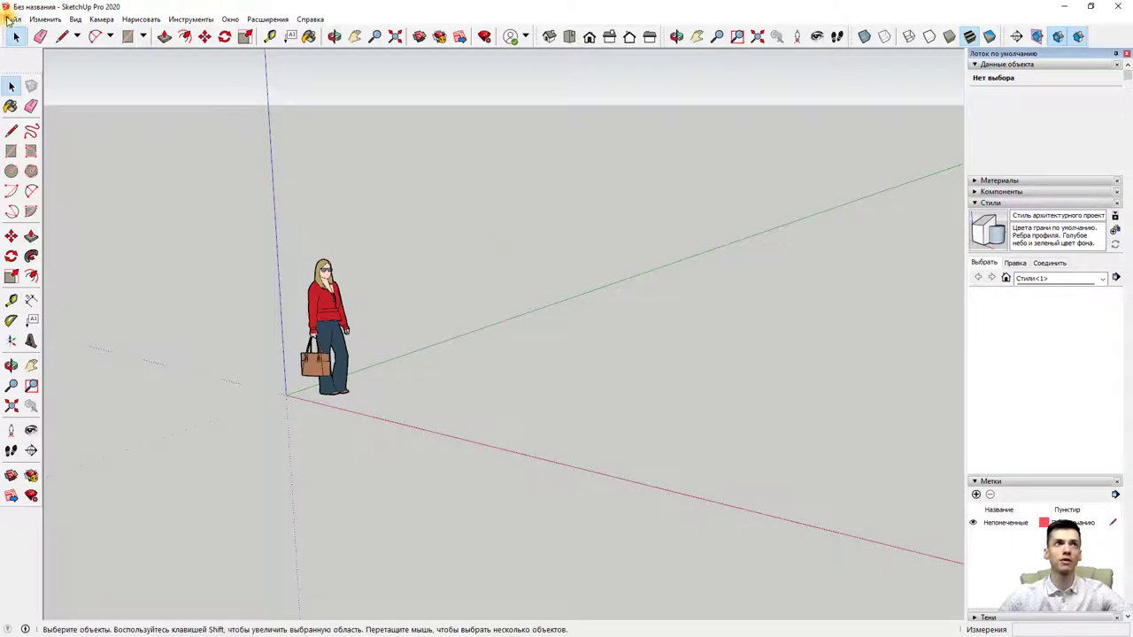
Step: Pick ревит-скейчап.dwg for import, untick Merge coplanar faces and keep millimetre units
left_click(11, 18)
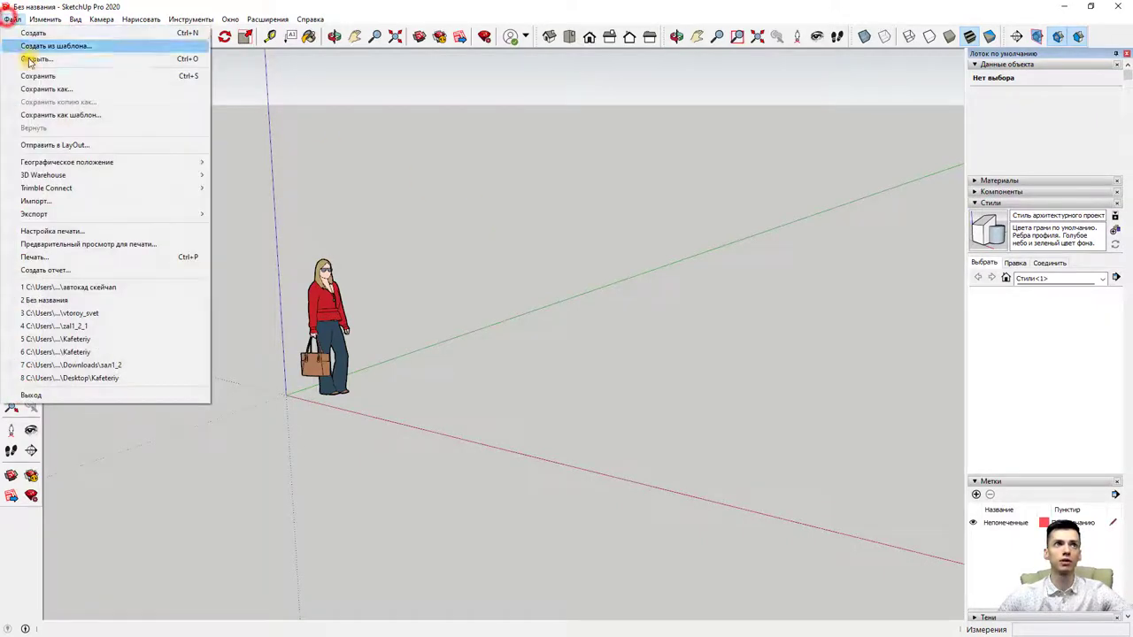
left_click(87, 206)
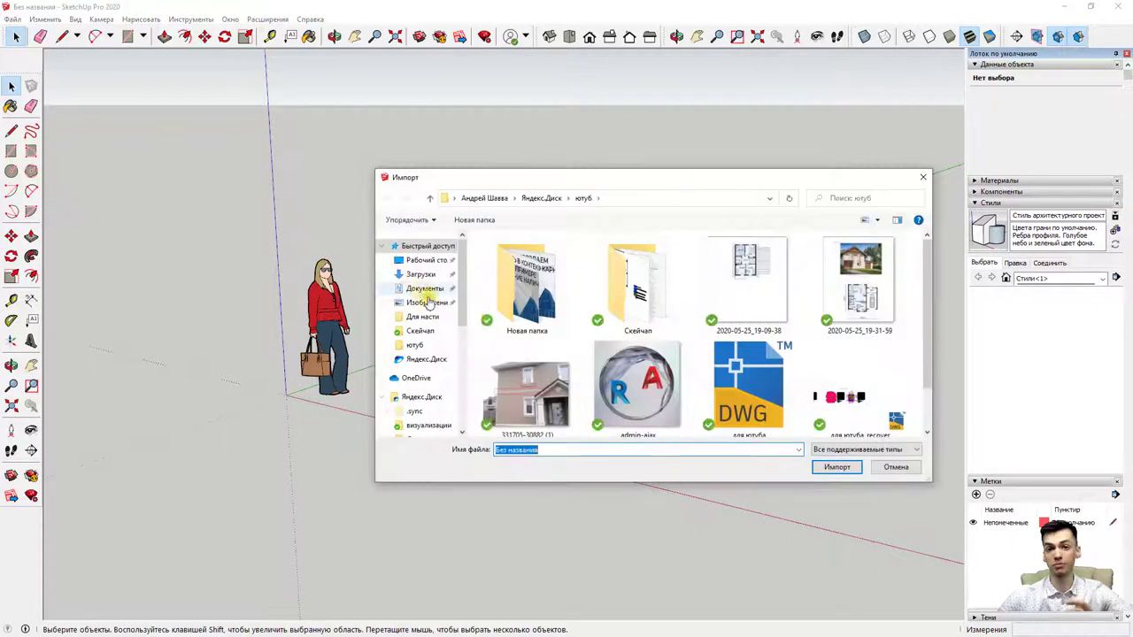
scroll(678, 341, "down", 1)
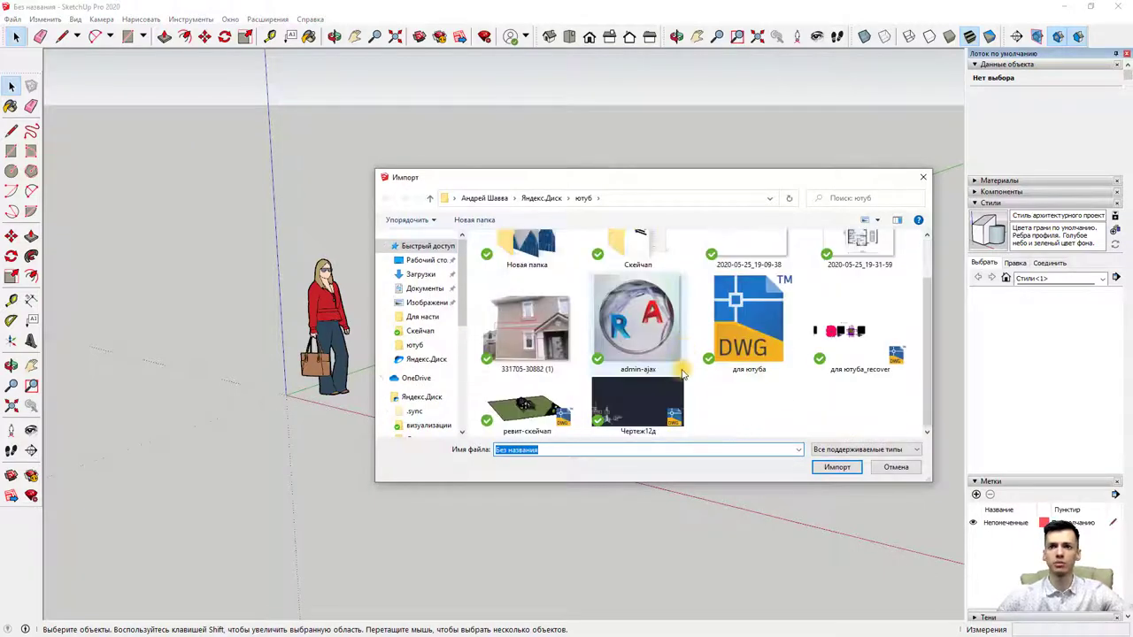
left_click(571, 414)
left_click(759, 468)
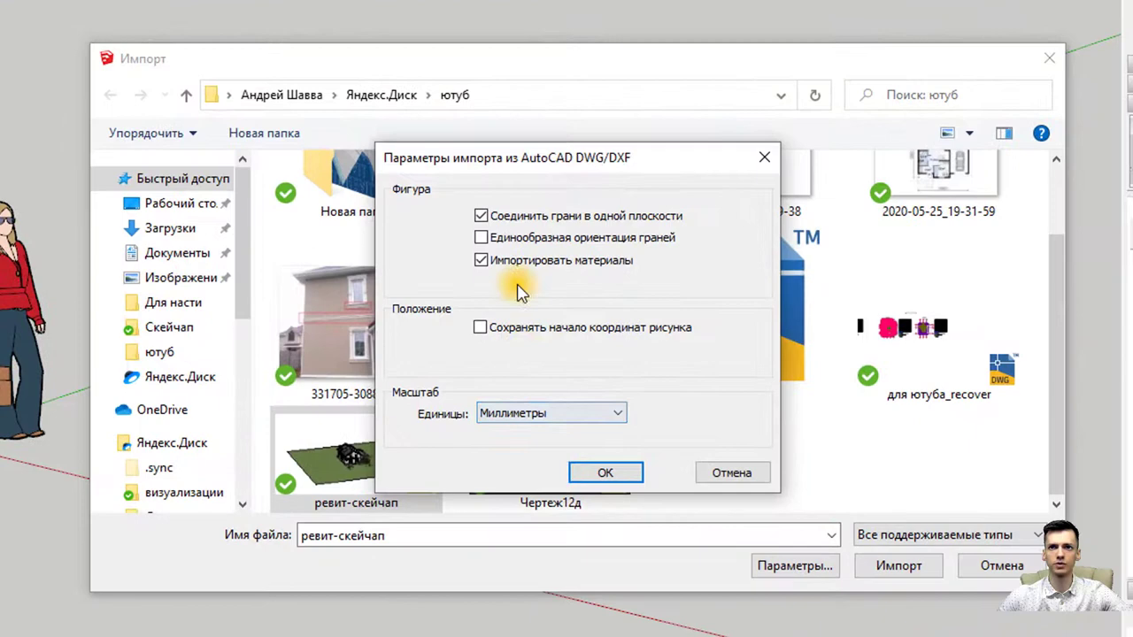
left_click(481, 216)
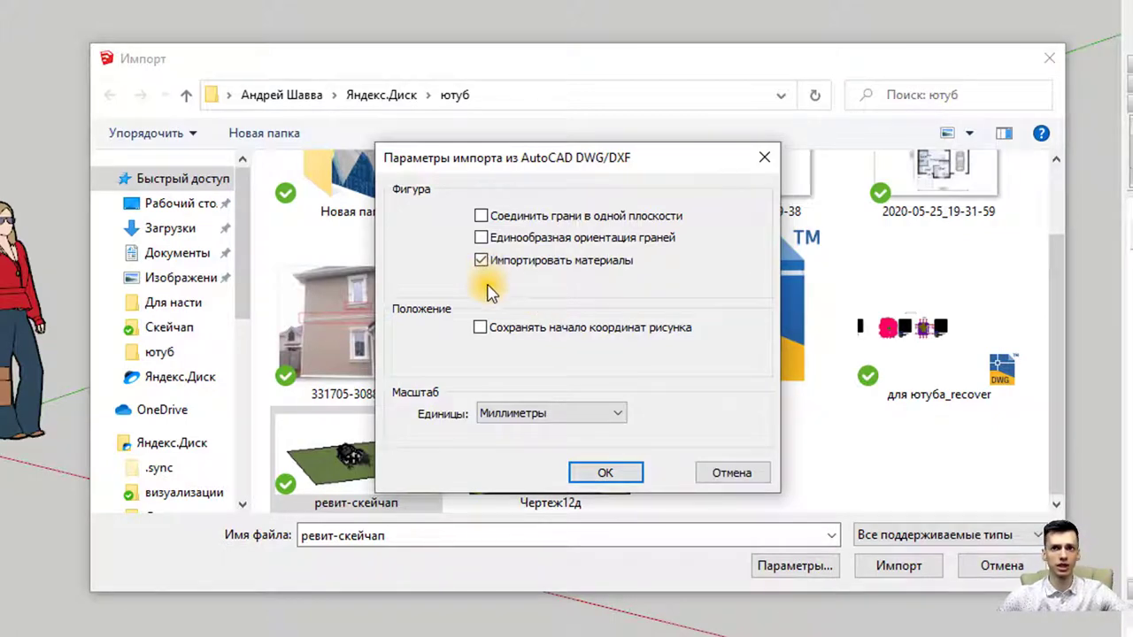
left_click(480, 328)
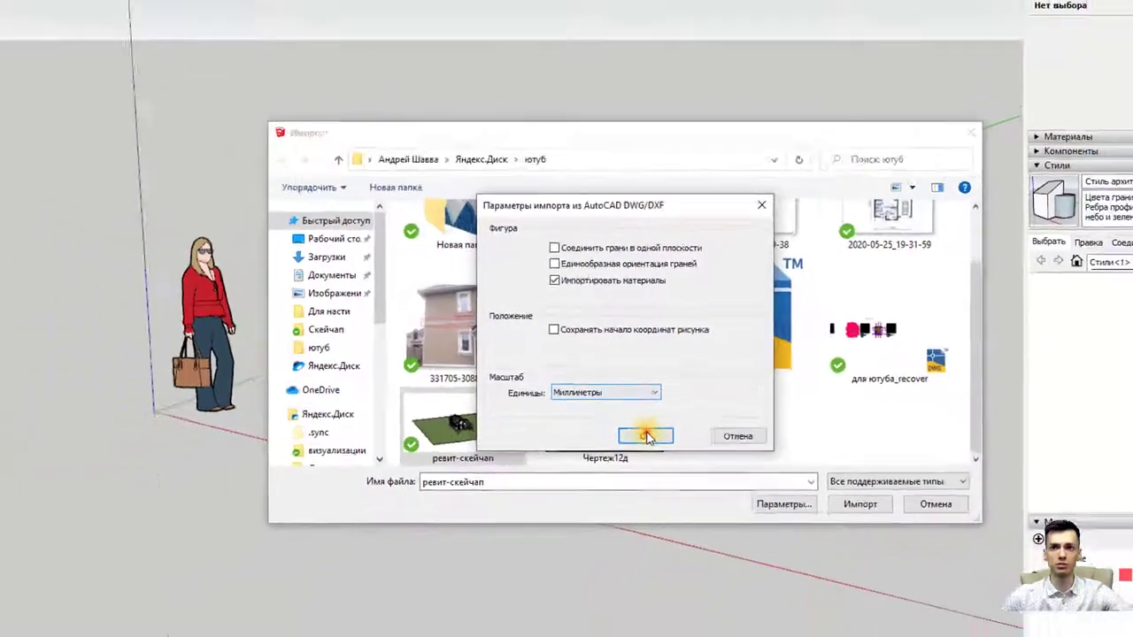
left_click(670, 414)
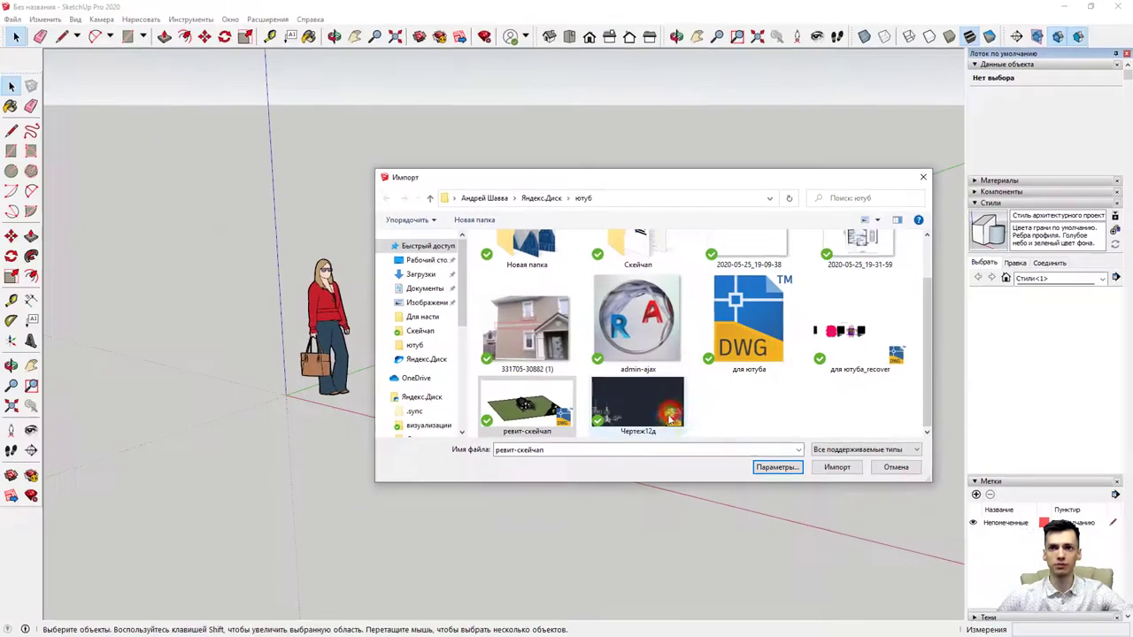
Step: Import the ревит-скейчап DWG and dismiss the import results summary
left_click(836, 468)
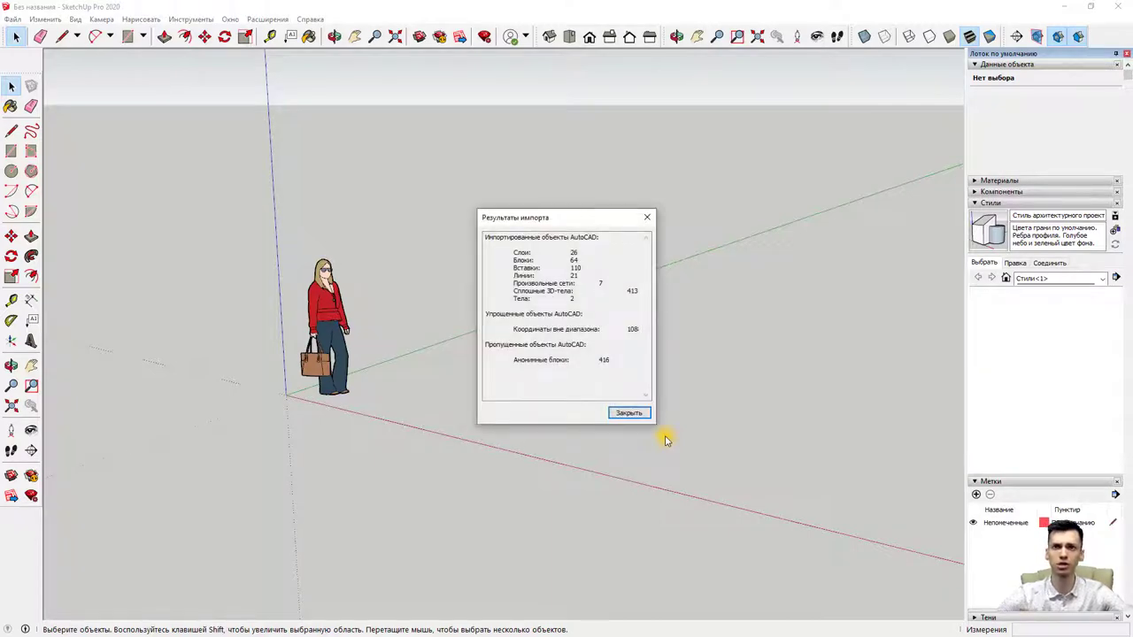
left_click(625, 413)
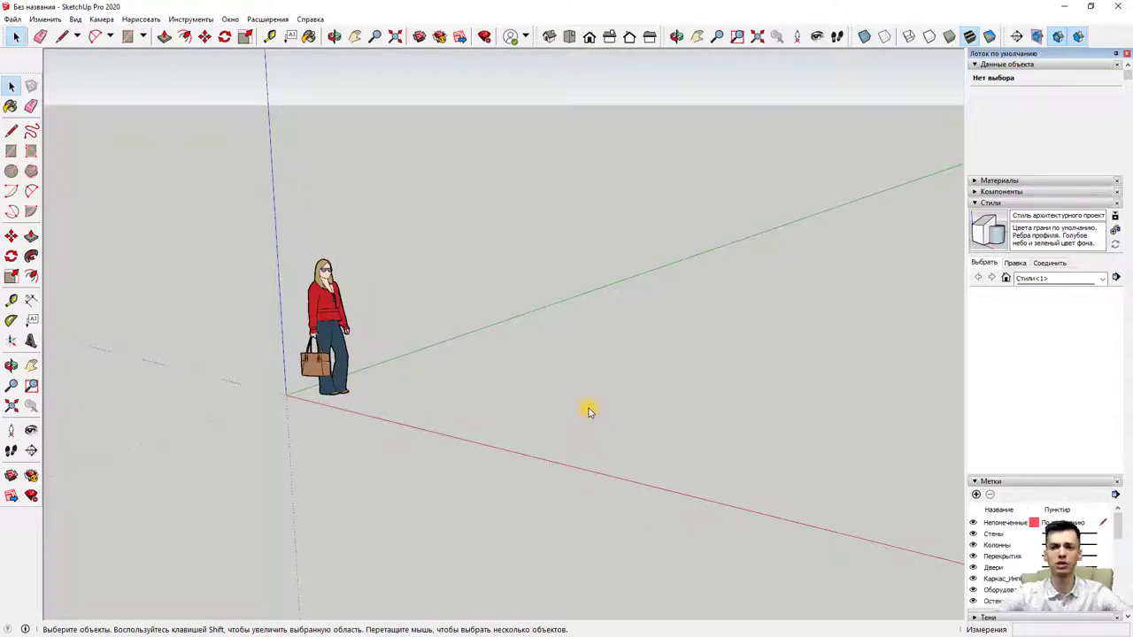
Step: Fit the imported model in view and orbit so the house, bus and terrain face the view
key("shift+z")
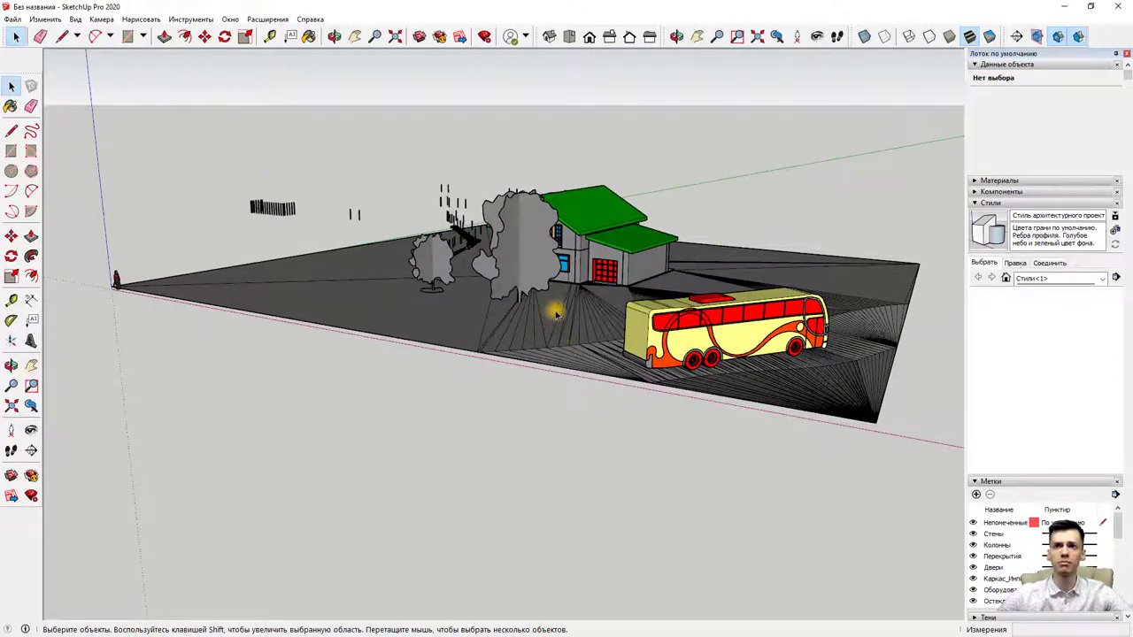
mouse_move(552, 303)
middle_mouse_down()
mouse_move(598, 302)
mouse_move(636, 363)
middle_mouse_up()
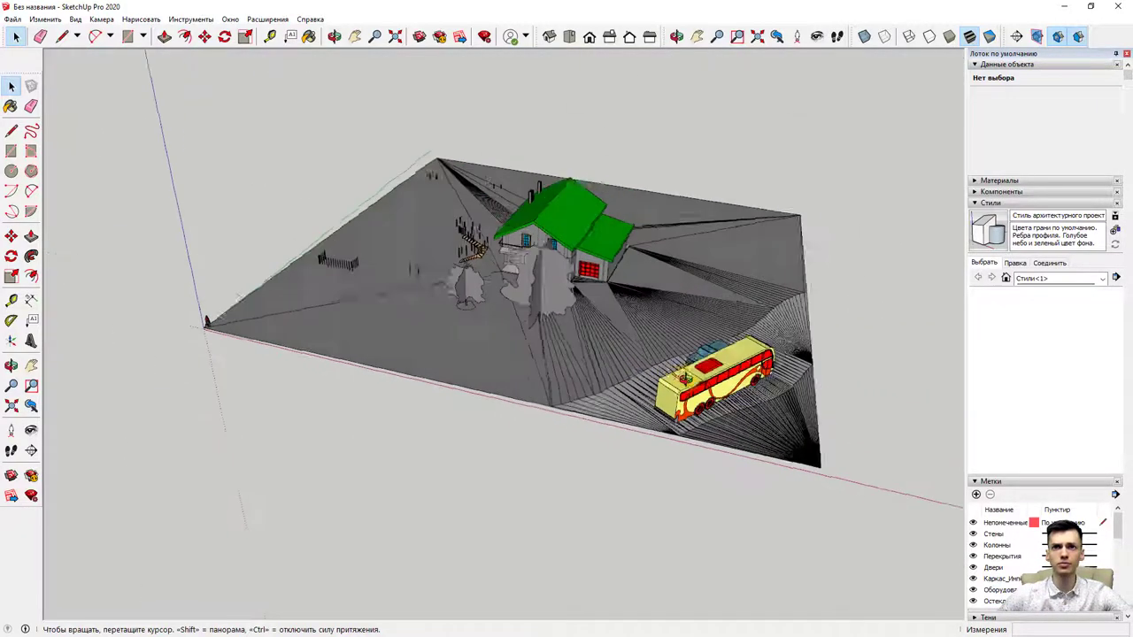
scroll(469, 257, "up", 2)
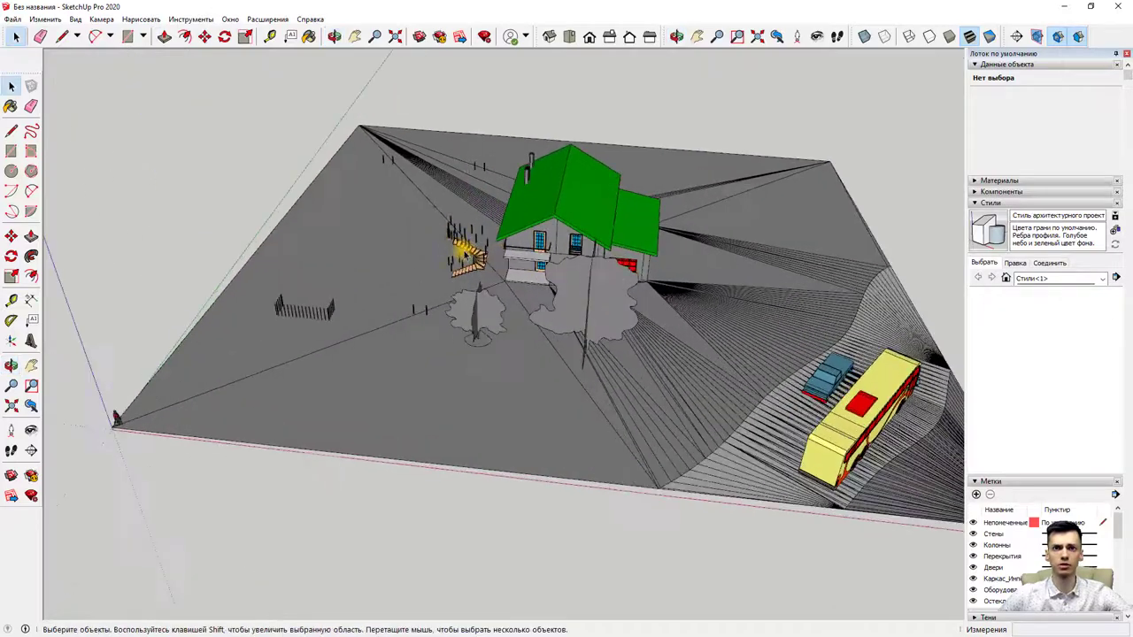
scroll(473, 260, "up", 3)
scroll(473, 261, "down", 3)
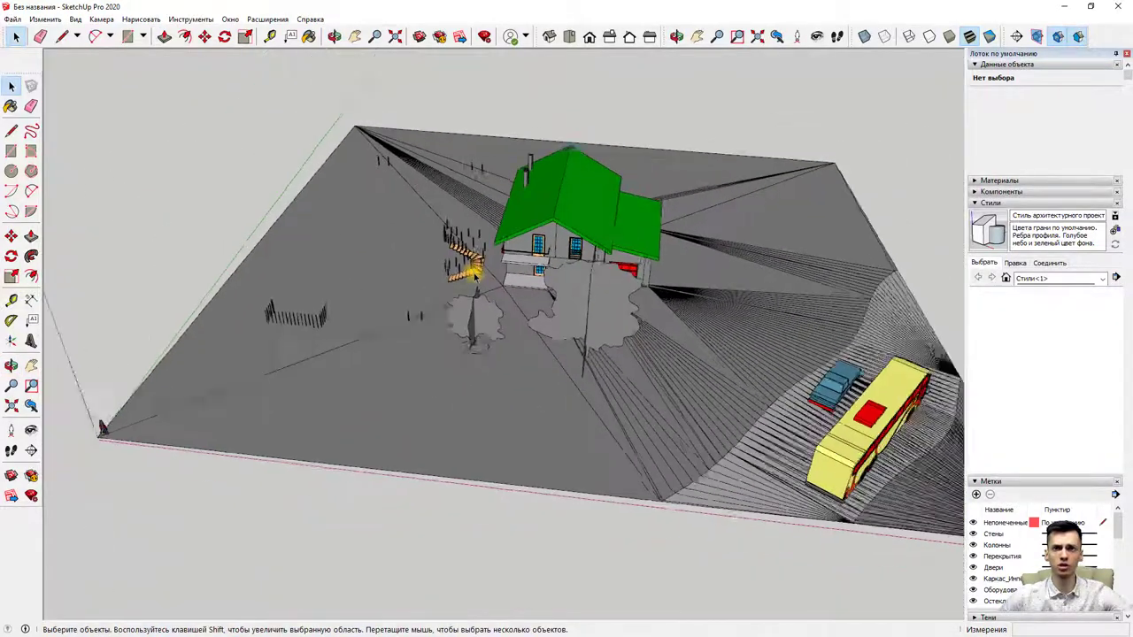
scroll(473, 263, "down", 2)
mouse_move(565, 324)
middle_mouse_down()
mouse_move(845, 336)
mouse_move(838, 286)
mouse_move(500, 264)
middle_mouse_up()
scroll(645, 292, "up", 2)
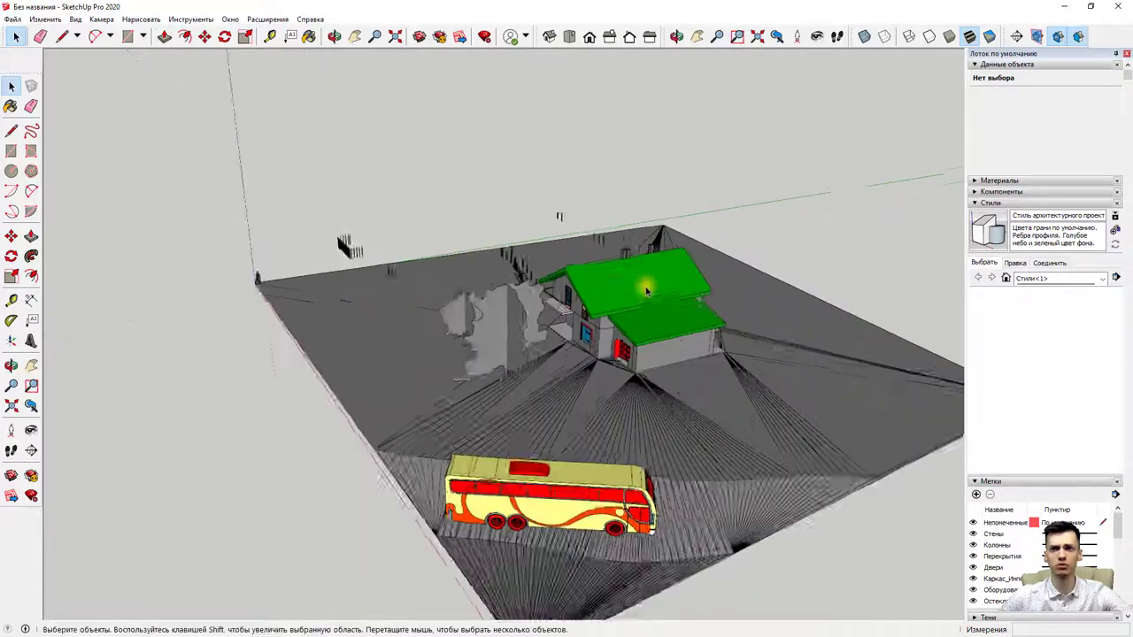
scroll(652, 298, "up", 2)
Step: Inspect the imported component's parts (terrain, bus, terrain group), then clear the selection
left_click(653, 298)
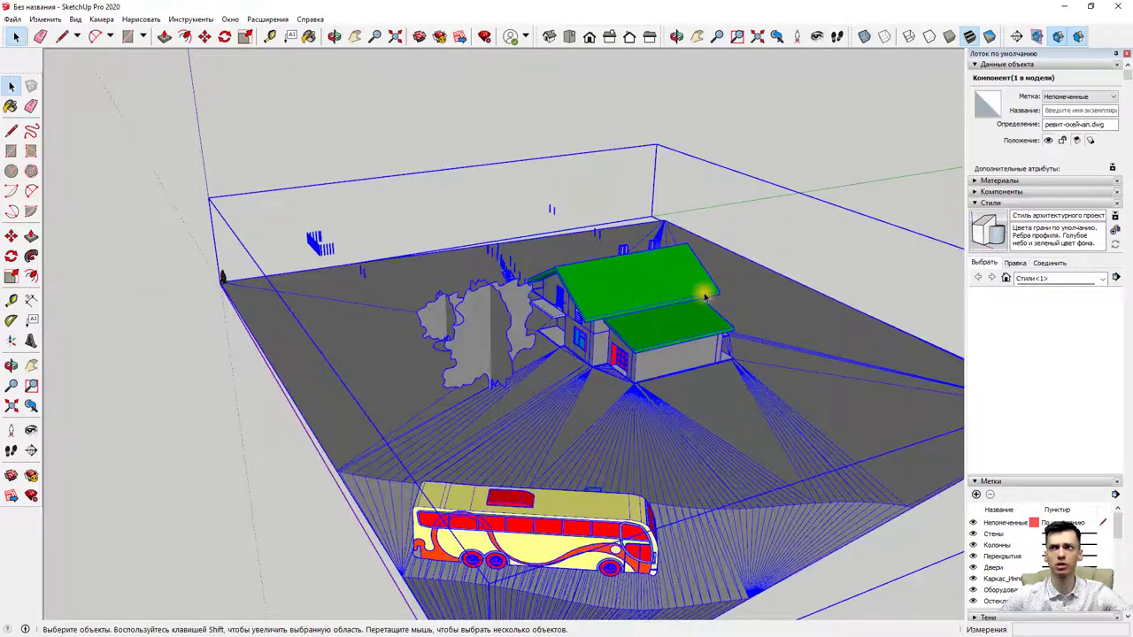
left_click(809, 252)
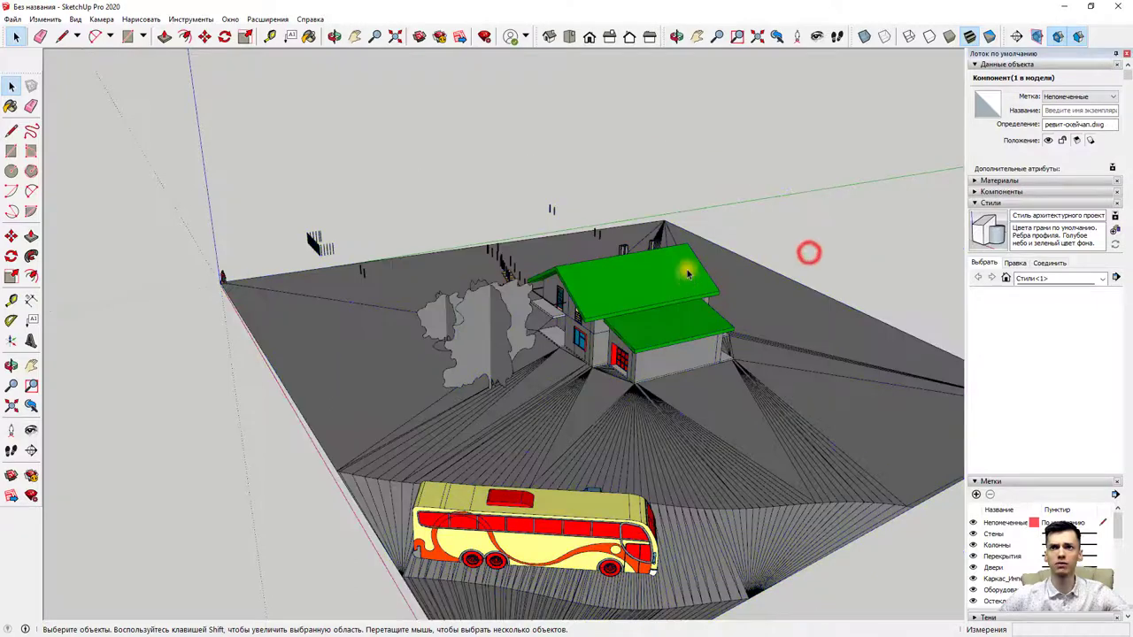
left_click(700, 261)
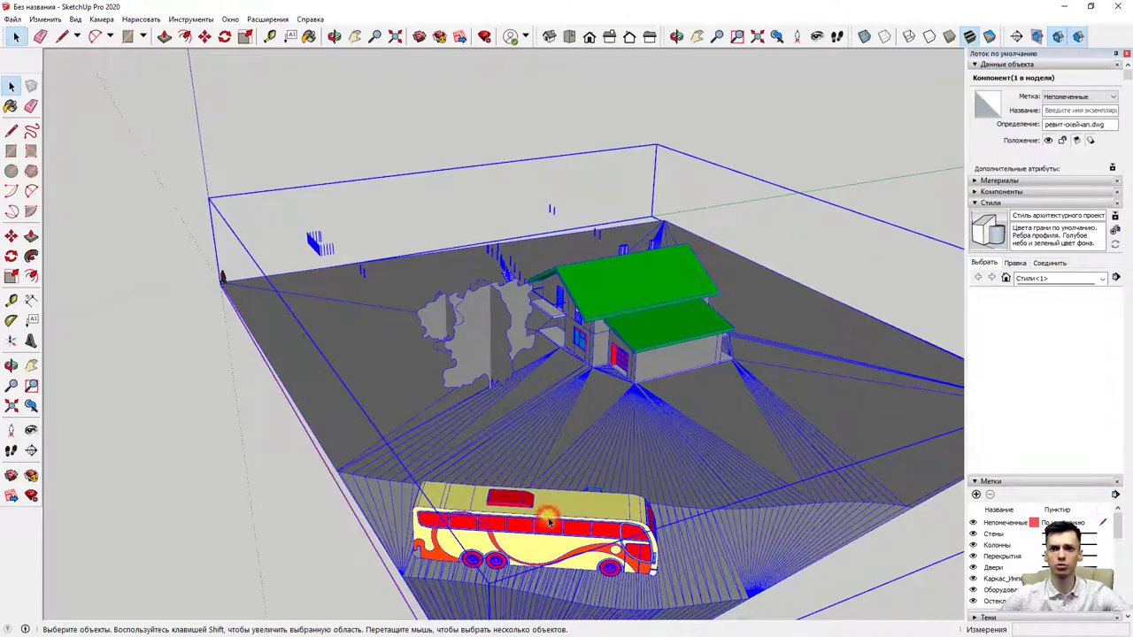
left_click(266, 517)
double_click(490, 524)
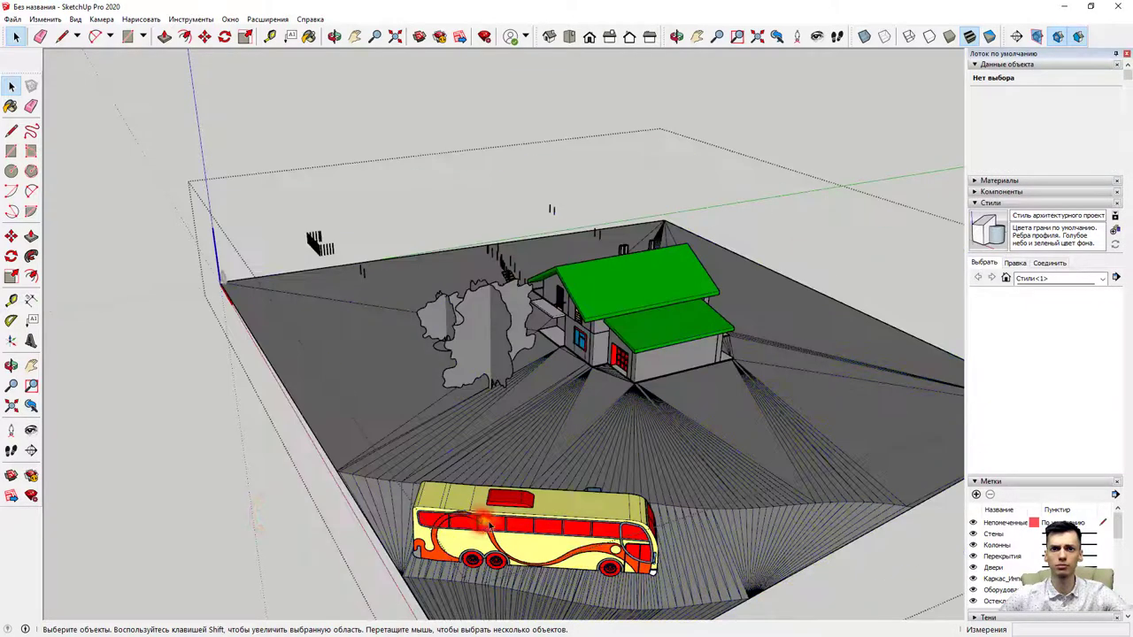
left_click(557, 522)
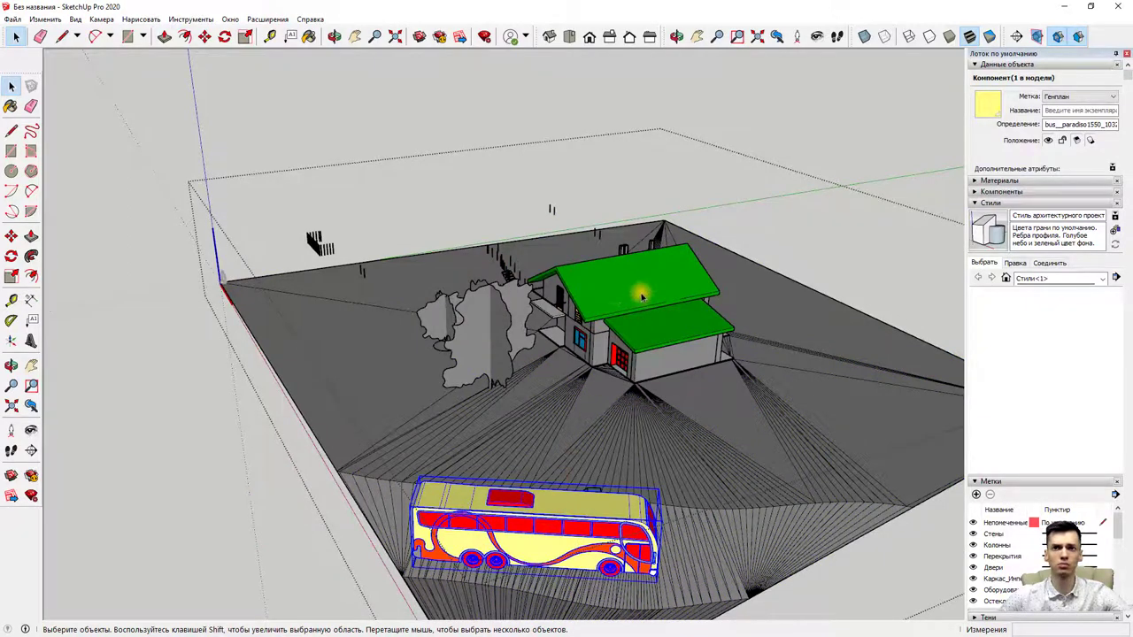
left_click(165, 404)
left_click(270, 359)
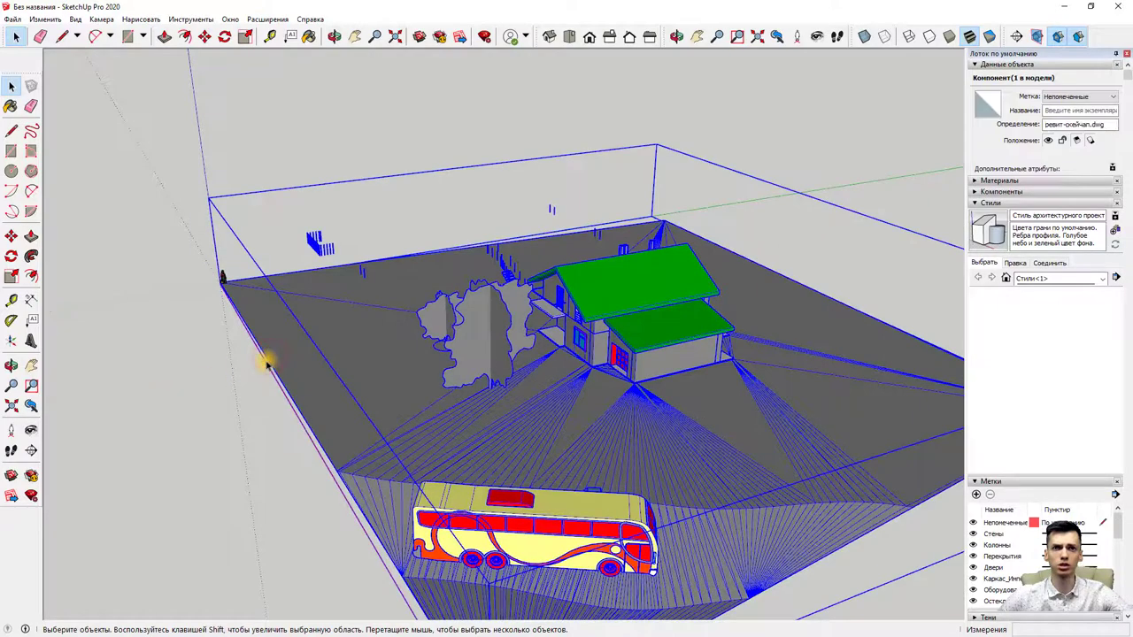
right_click(273, 372)
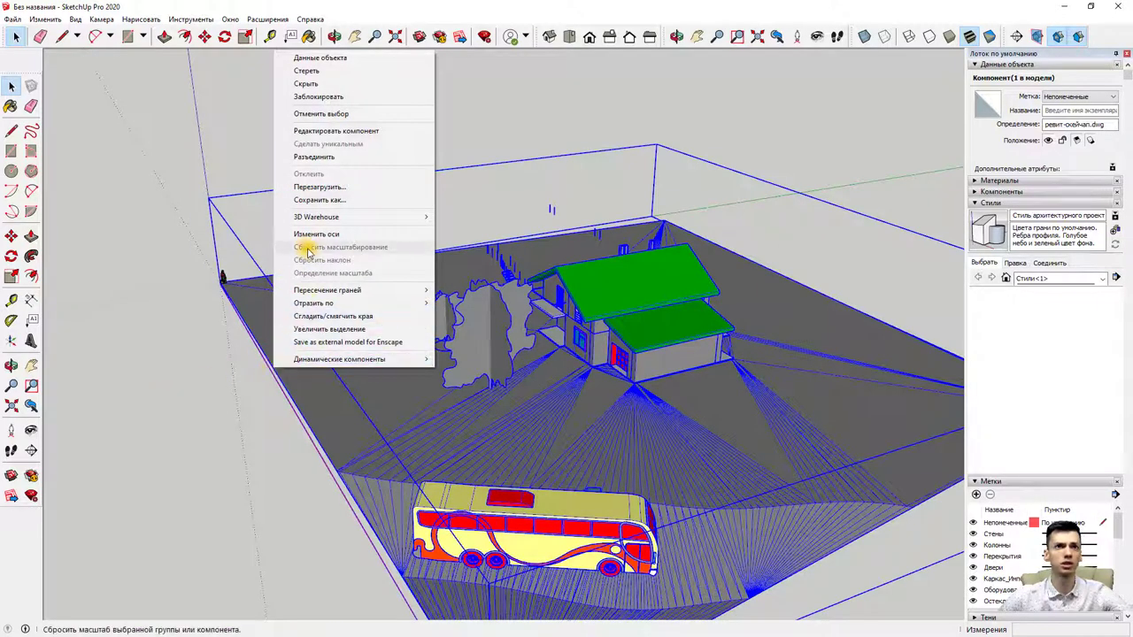
left_click(181, 401)
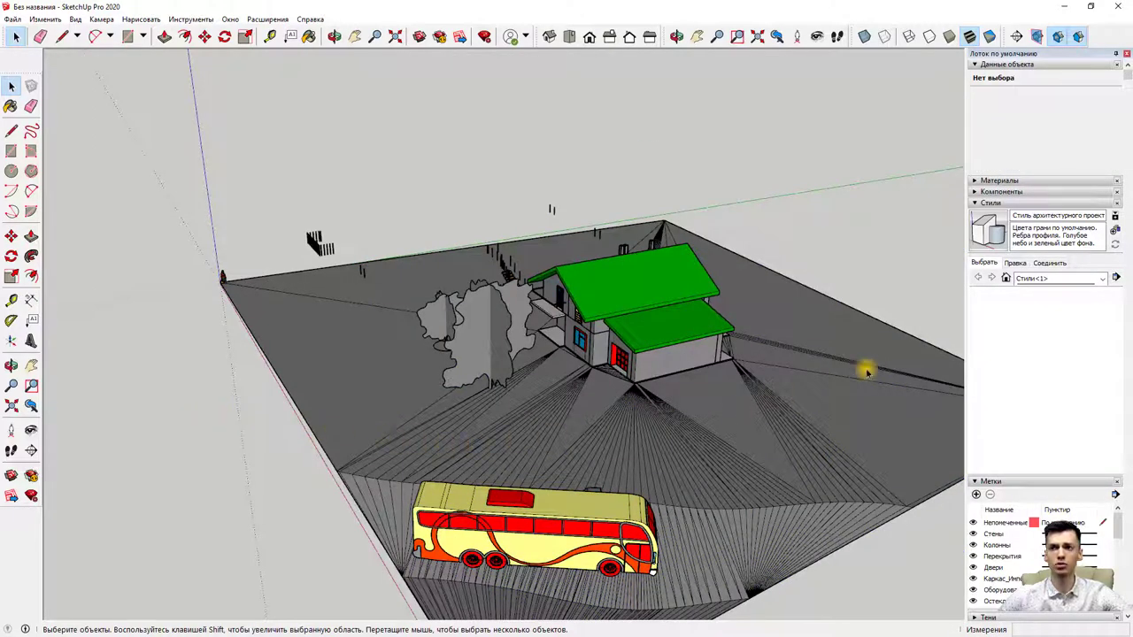
Step: Collapse the Entity Info panel so more of the tag list is visible
scroll(1054, 531, "down", 1)
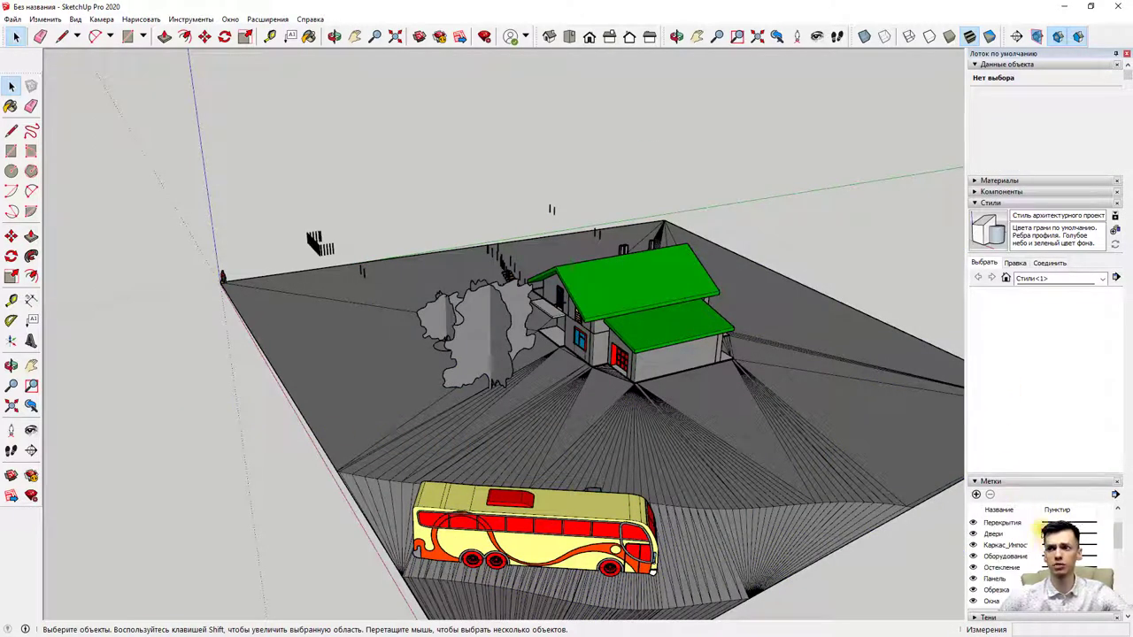
left_click(1014, 64)
scroll(1003, 423, "down", 2)
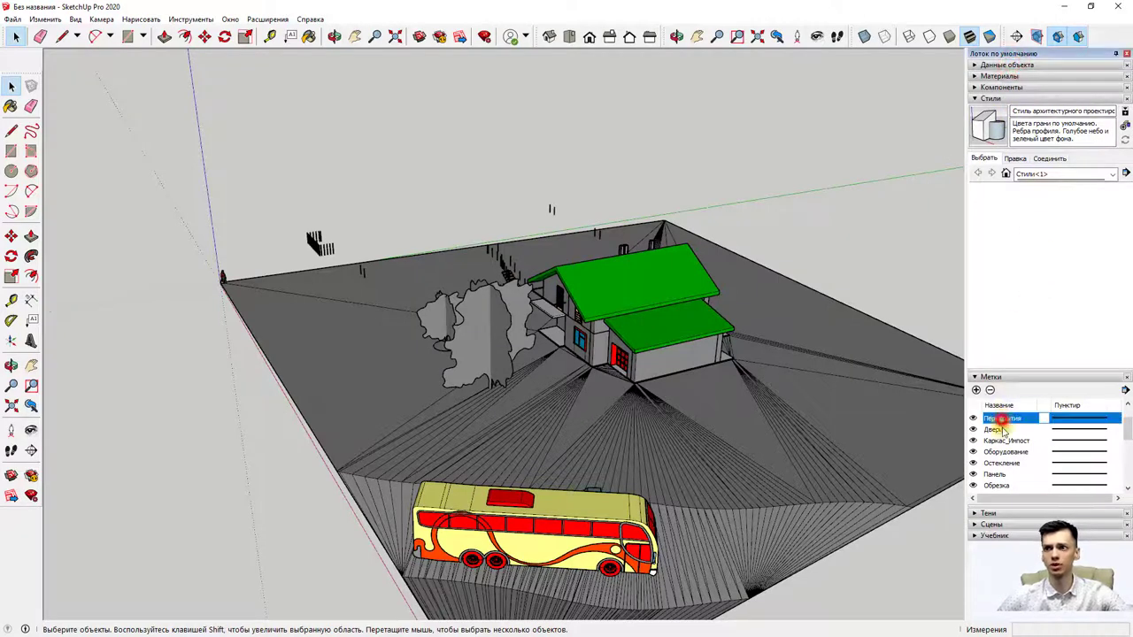
scroll(1009, 452, "down", 2)
Step: Select every imported tag in the Tags panel, leaving Untagged out
left_click(995, 497, "shift")
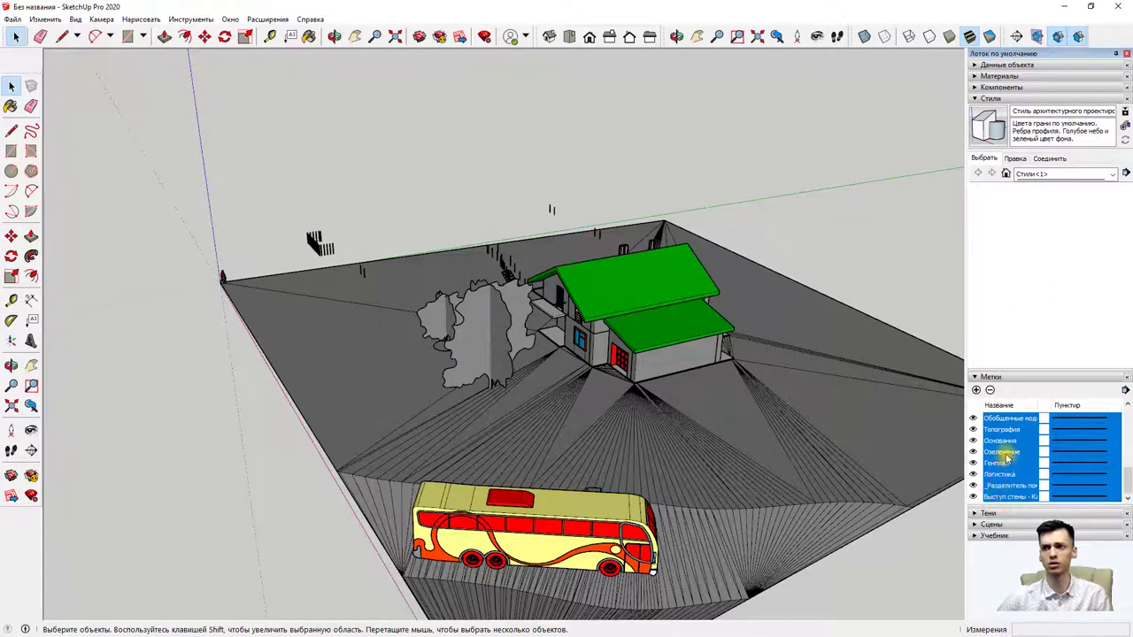
scroll(1011, 457, "up", 1)
scroll(1012, 457, "up", 2)
scroll(1012, 457, "up", 3)
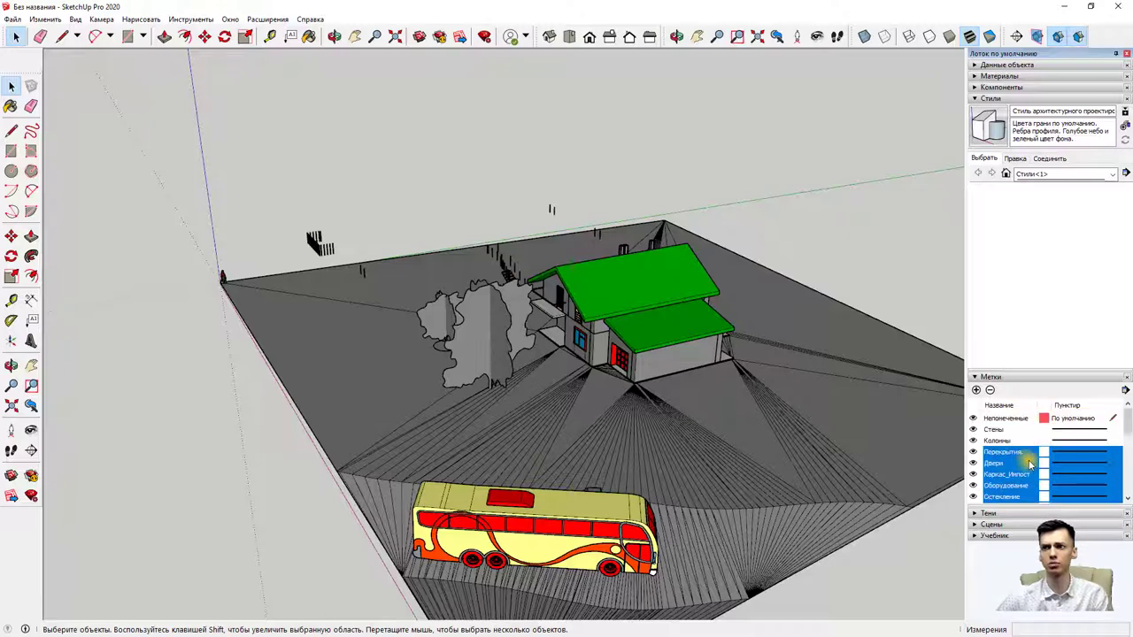
left_click(993, 420, "shift")
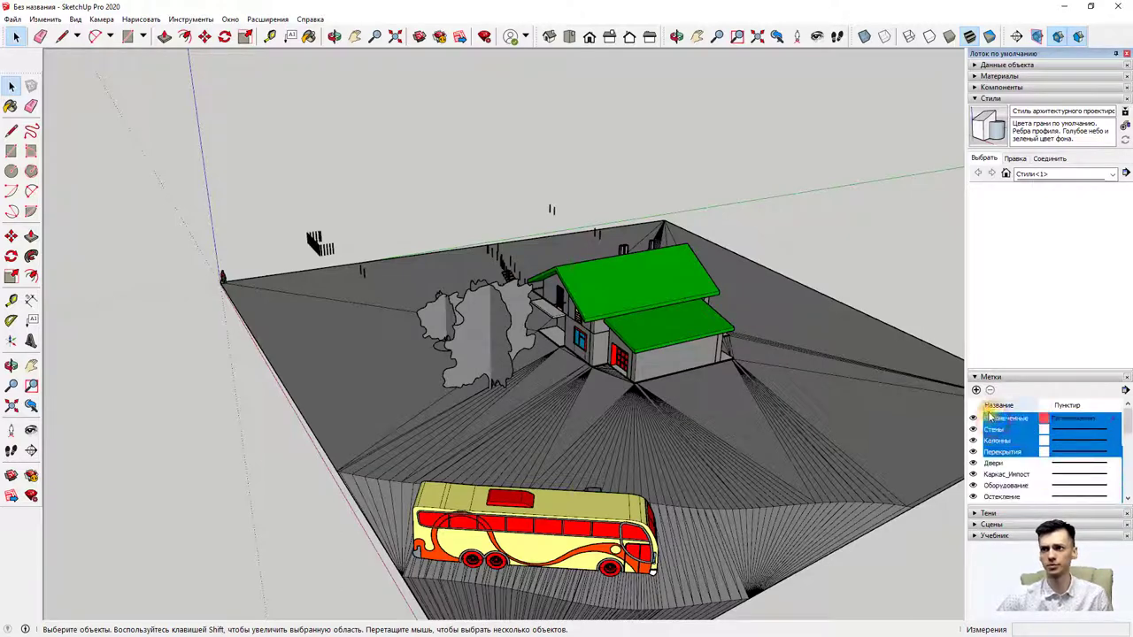
left_click(1001, 475)
scroll(1002, 478, "down", 2)
scroll(1003, 487, "down", 3)
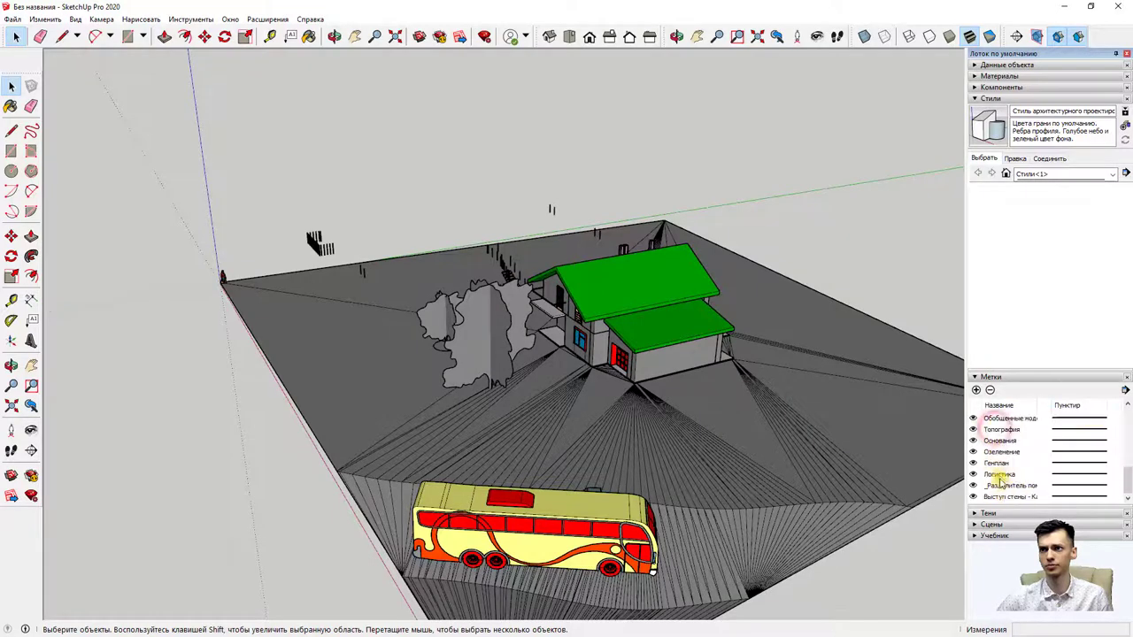
scroll(1005, 497, "down", 2)
left_click(1006, 497, "shift")
Step: Delete the selected tags, assigning their contents to the default tag
left_click(990, 390)
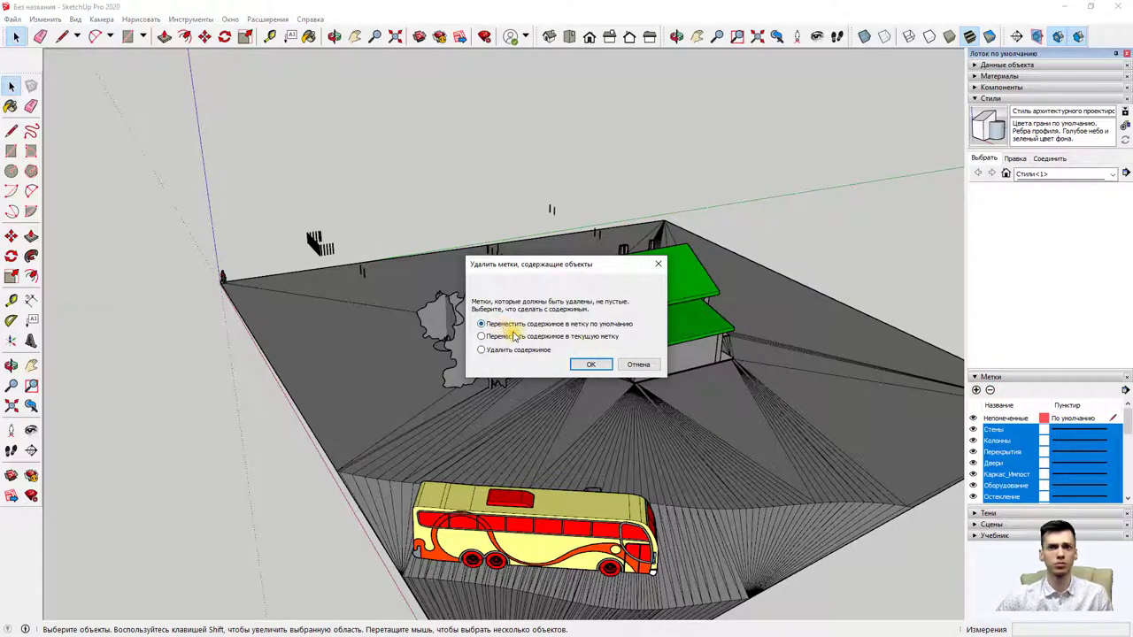
left_click(590, 367)
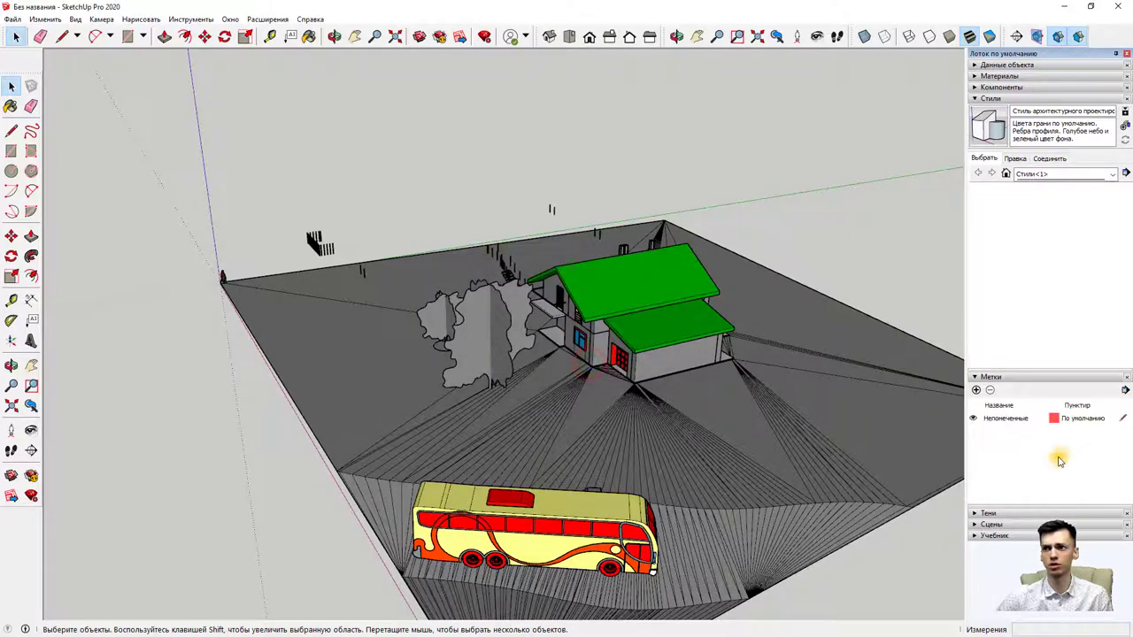
left_click(1001, 422)
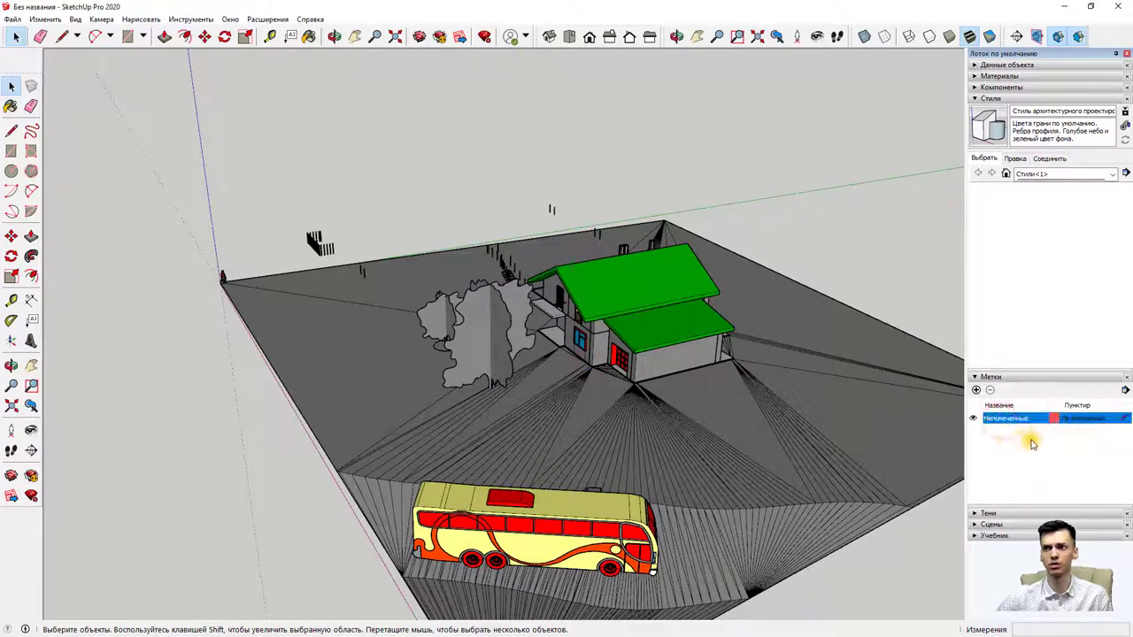
Step: Explode the imported terrain group into separate parts
mouse_move(671, 482)
middle_mouse_down()
mouse_move(834, 451)
mouse_move(678, 440)
middle_mouse_up()
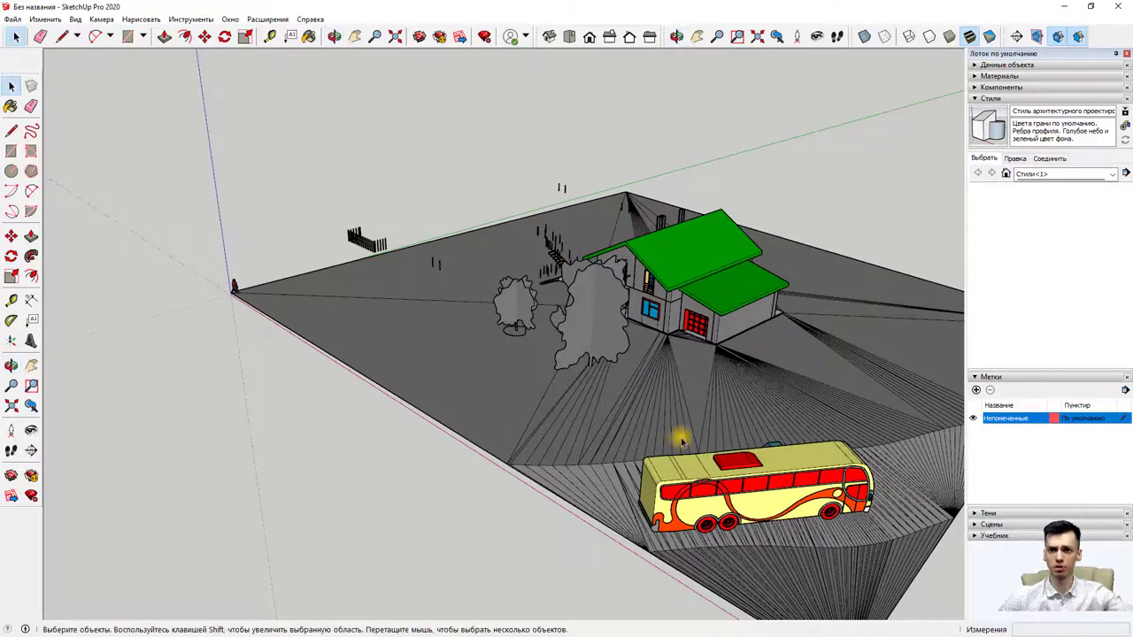
left_click(631, 339)
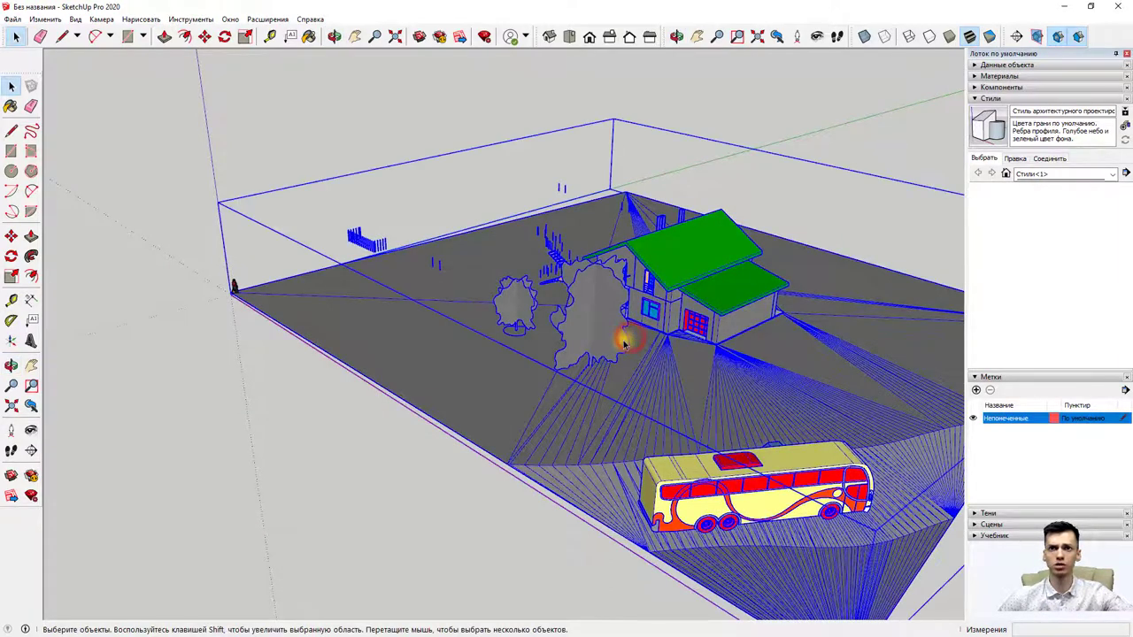
right_click(483, 421)
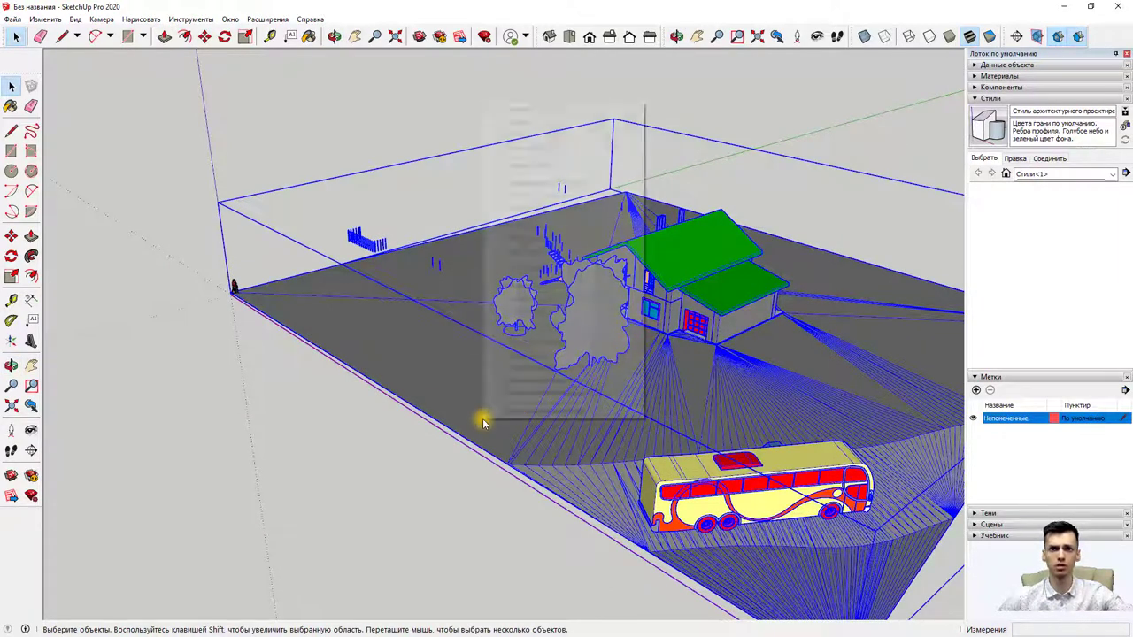
left_click(549, 209)
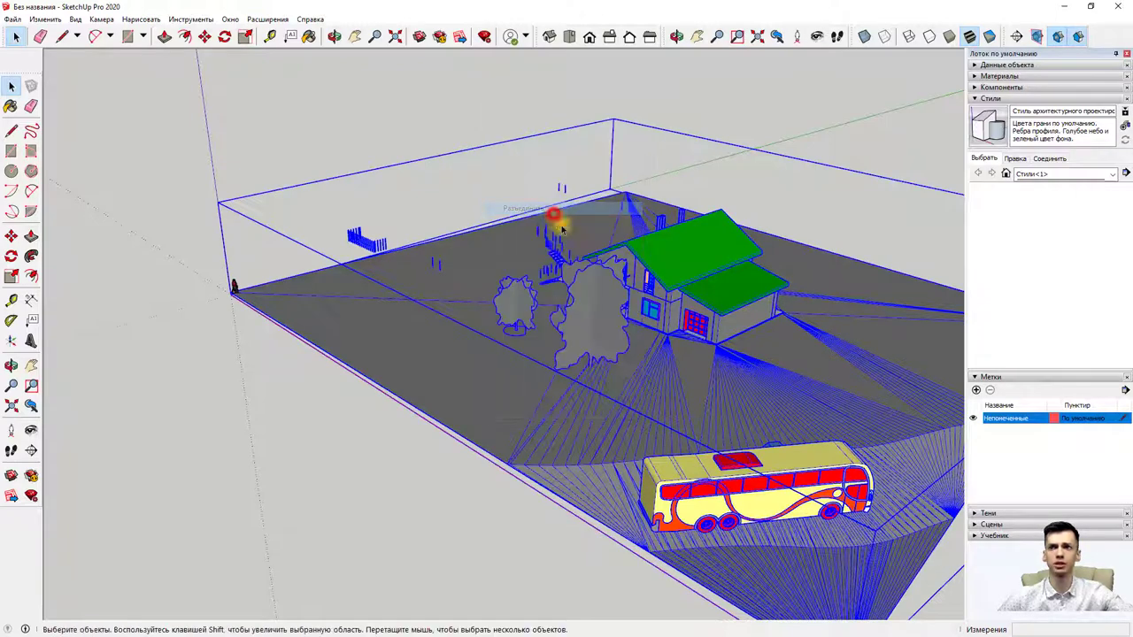
left_click(469, 395)
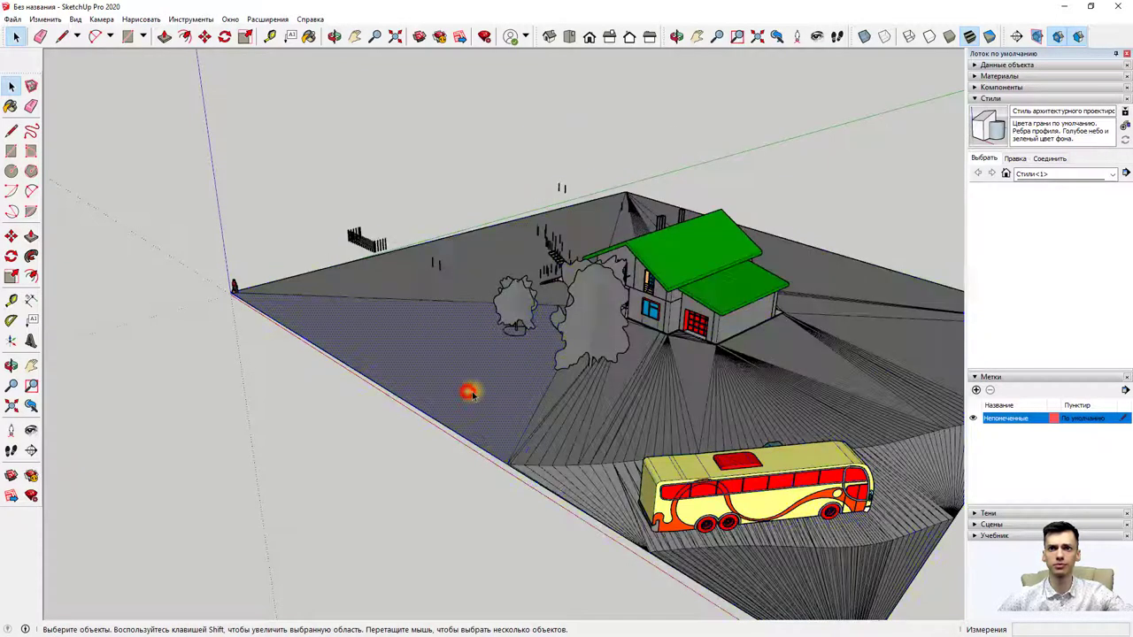
Step: Delete the large tree and the smaller tree in front of the house
left_click(583, 346)
key("Delete")
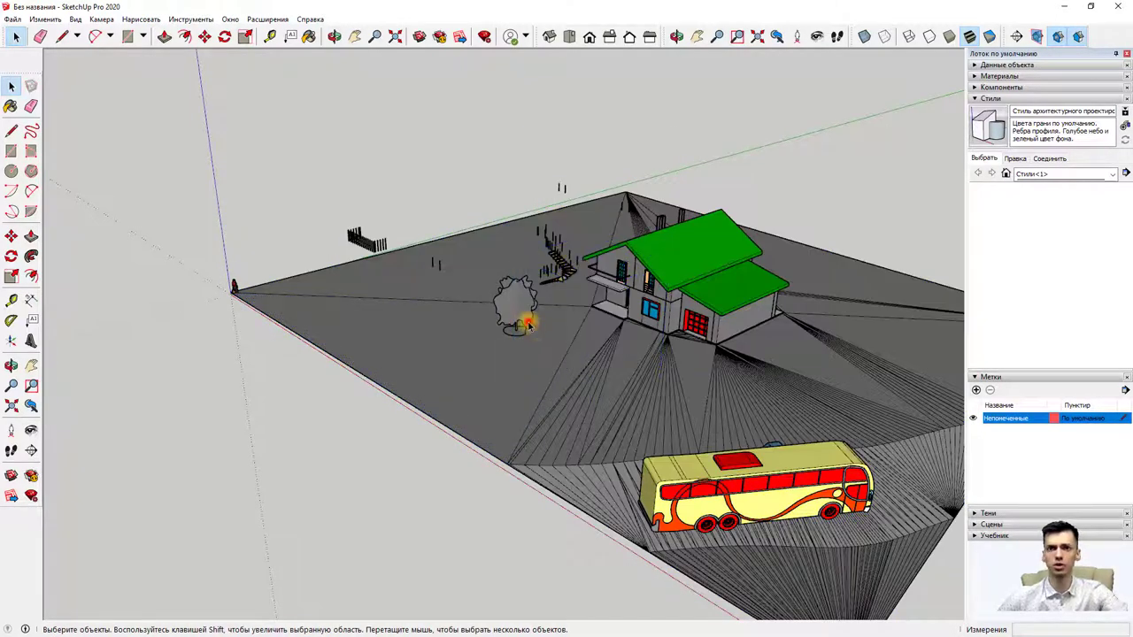
left_click(526, 320)
key("Delete")
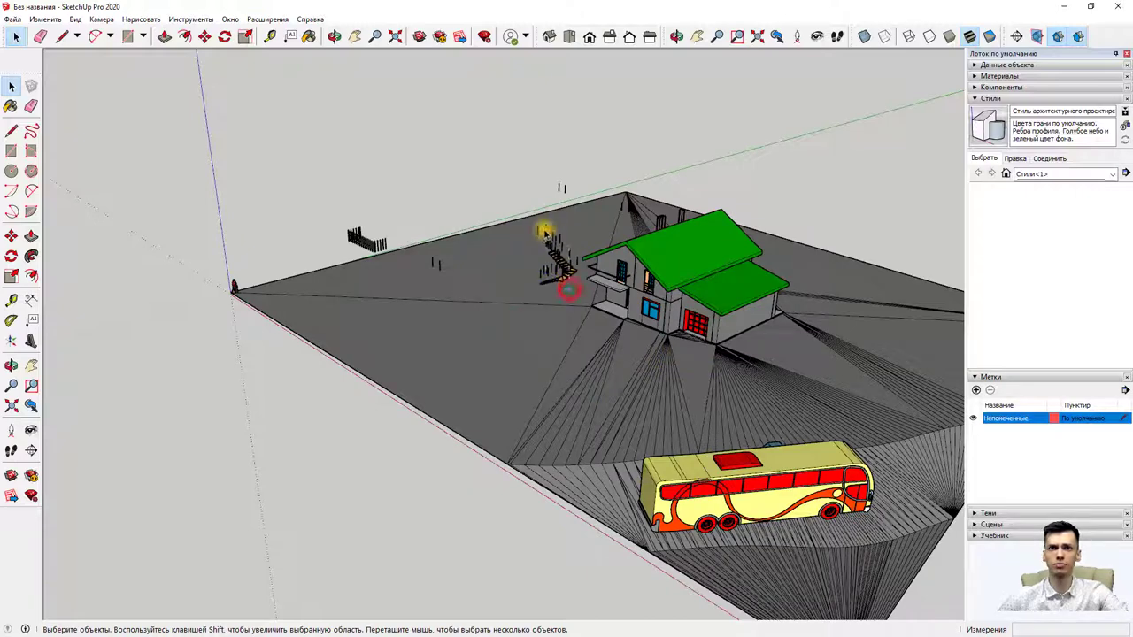
left_click(531, 272)
left_click(417, 349)
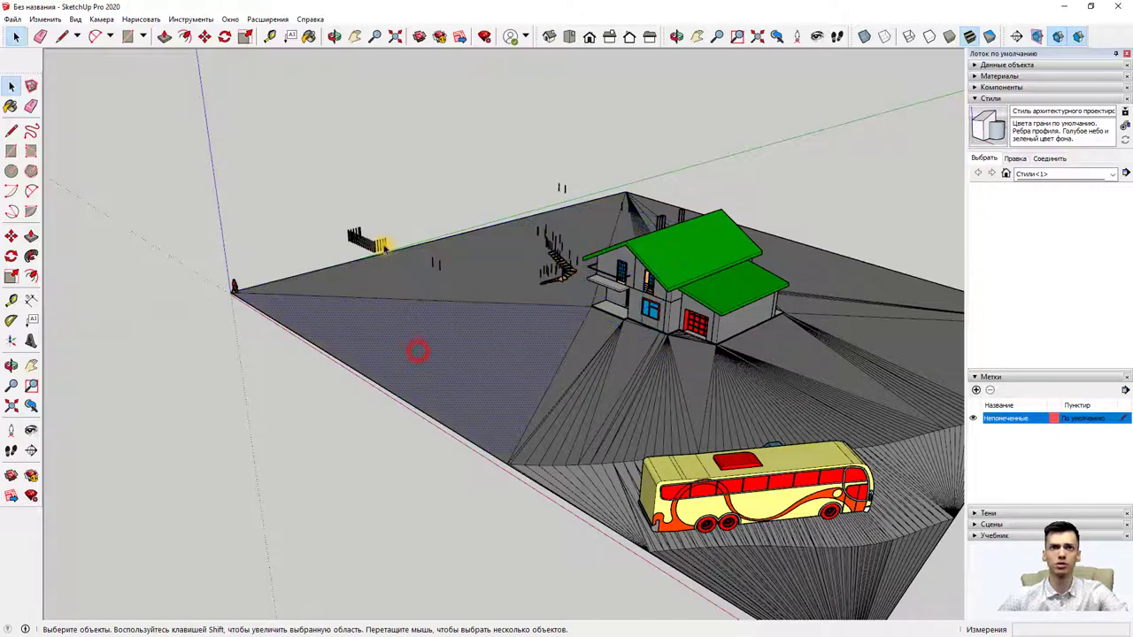
mouse_move(424, 226)
middle_mouse_down()
mouse_move(414, 271)
mouse_move(425, 203)
middle_mouse_up()
left_click_drag(513, 210, 307, 236)
Step: Delete the small vertical objects beside the house, then undo and reselect them
key("Delete")
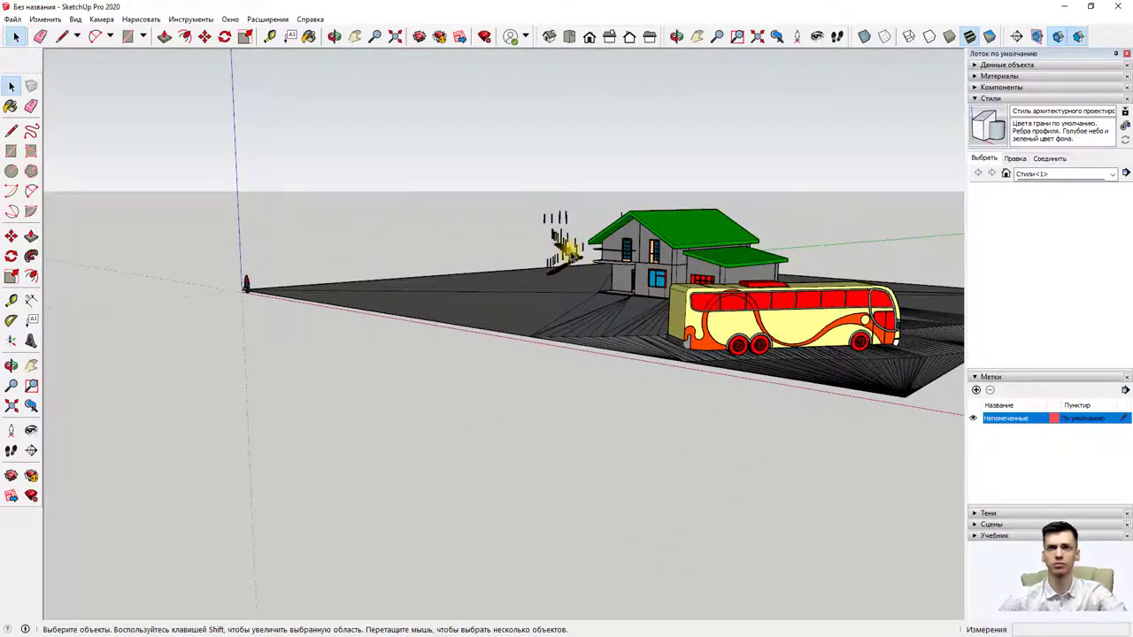
left_click_drag(563, 215, 529, 246)
key("Delete")
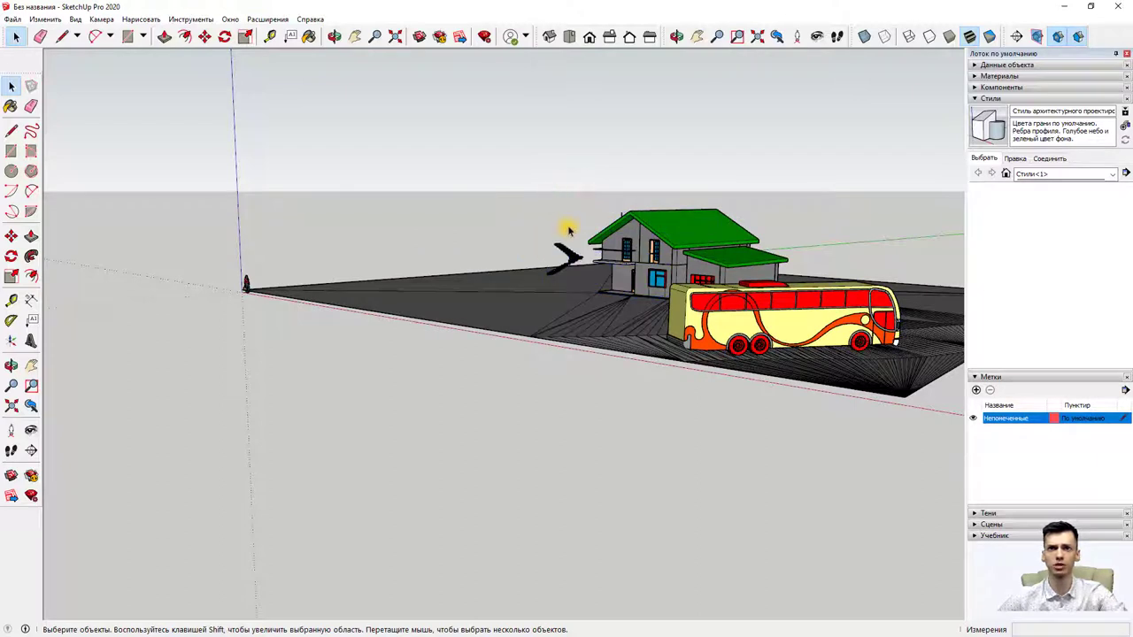
key("ctrl+z")
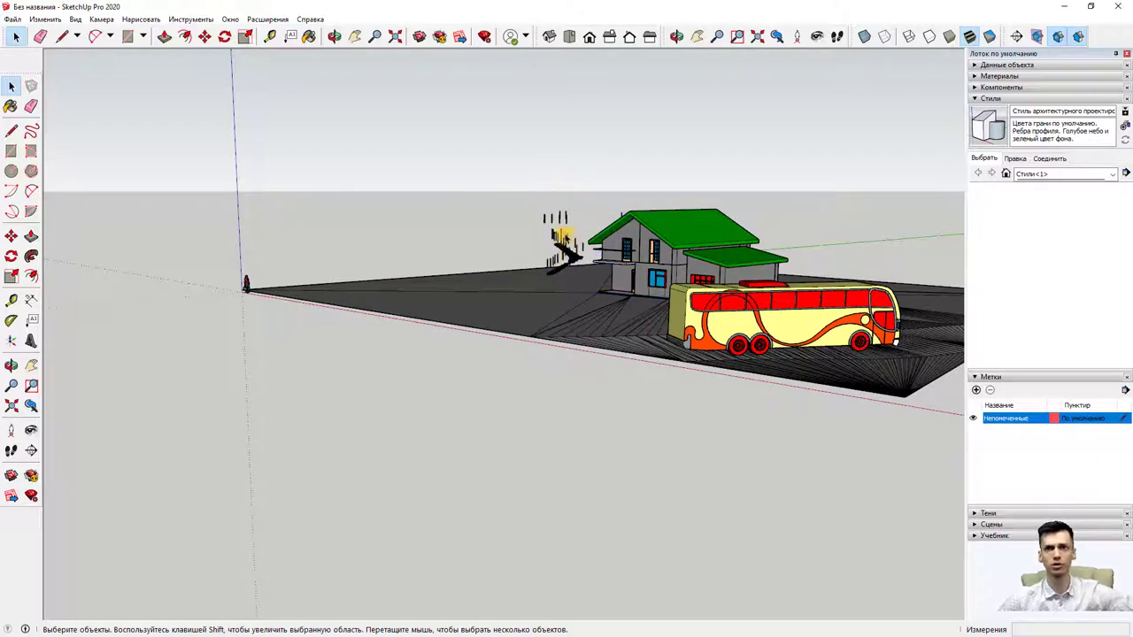
left_click(553, 230)
left_click(567, 194)
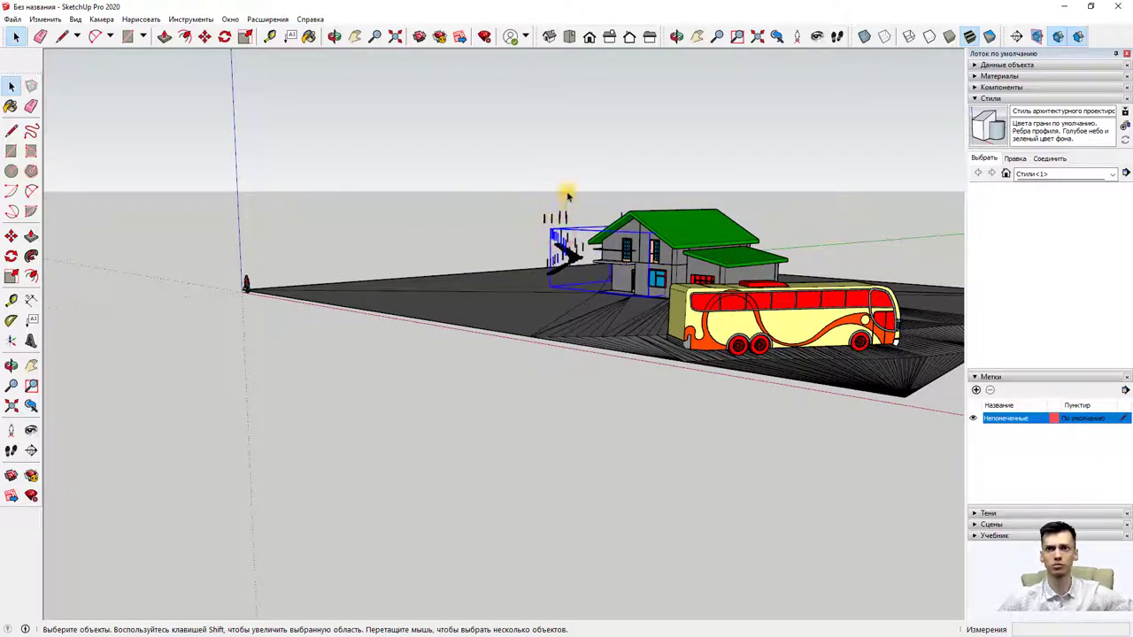
Step: Delete the bus and the pickup truck
middle_click_drag(463, 255, 808, 347)
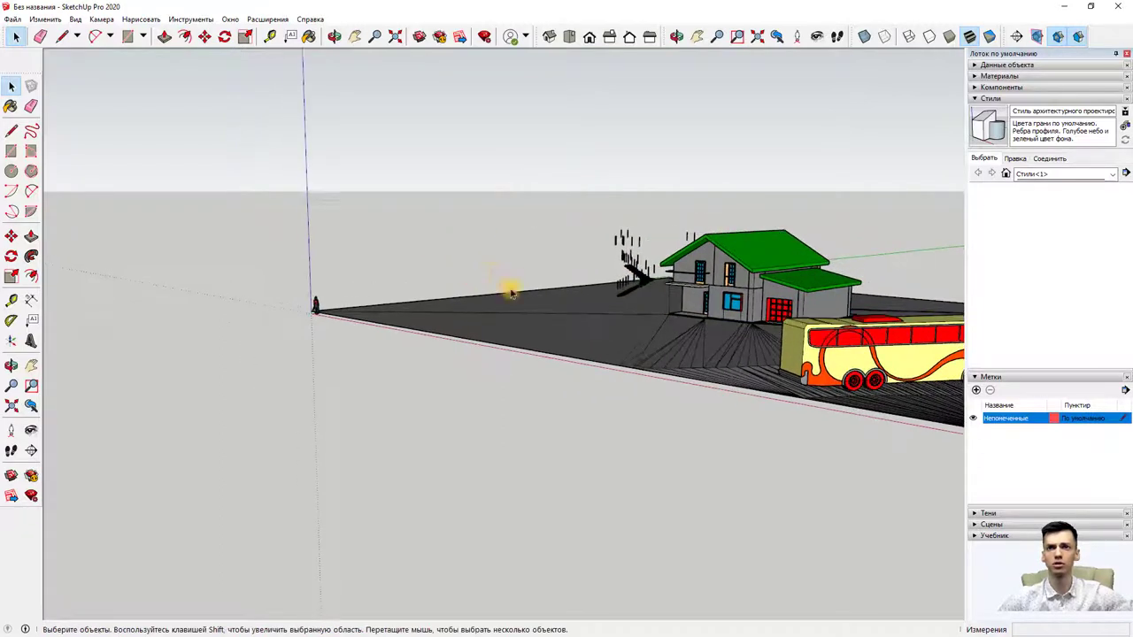
left_click(808, 347)
key("Delete")
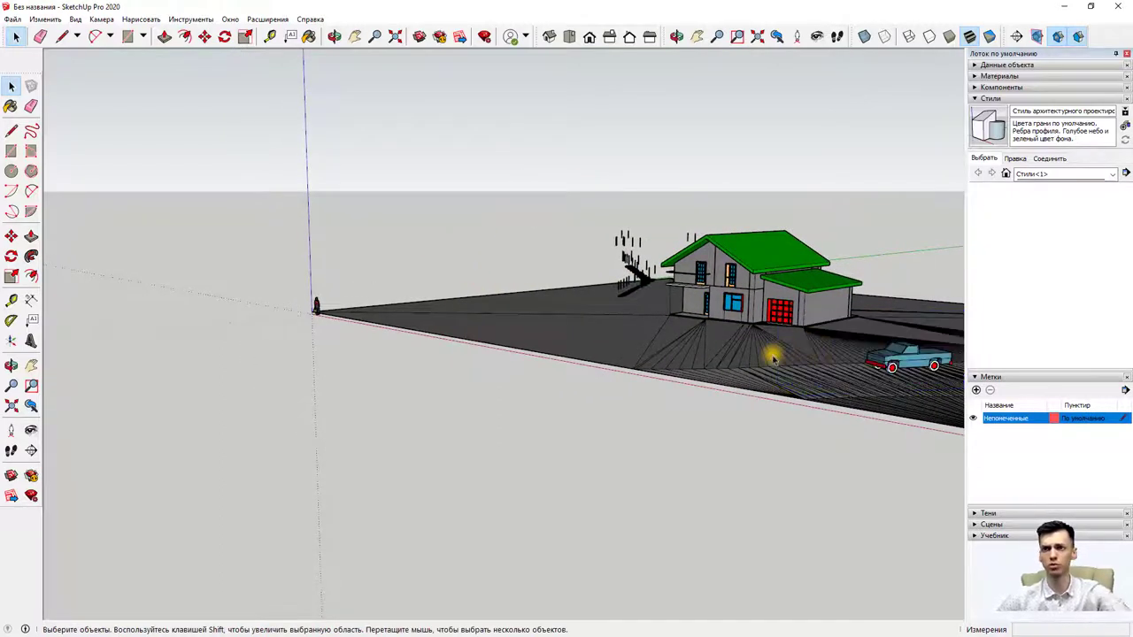
left_click(909, 358)
key("Delete")
Step: Delete the ground edges, terrain faces and dark wedge near the house, plus the stray black line
left_click(617, 365)
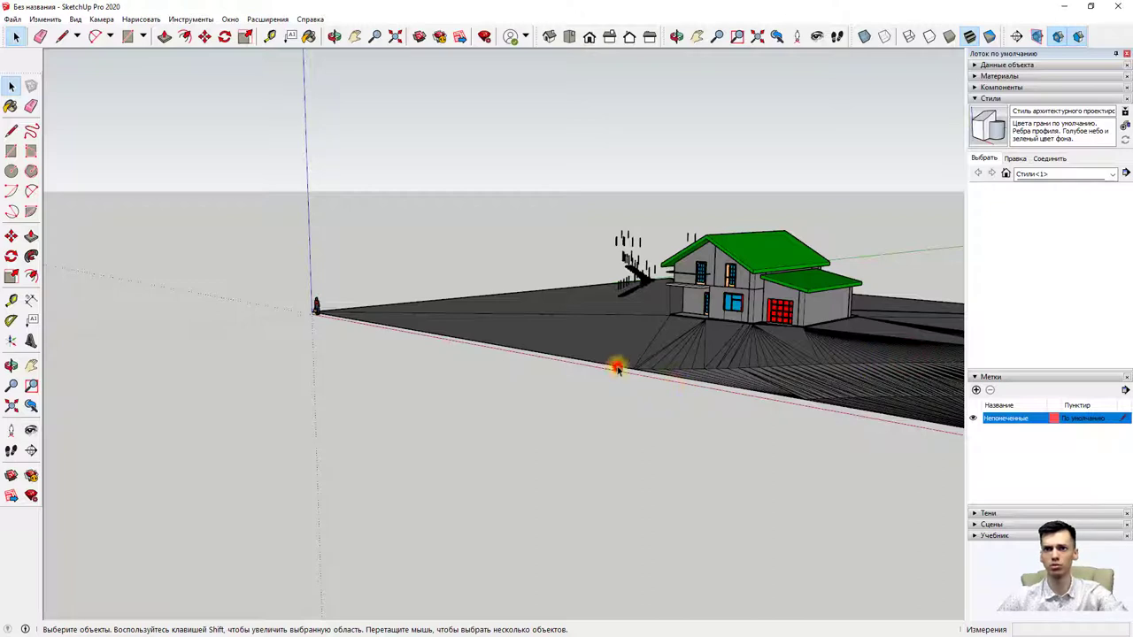
left_click(557, 290)
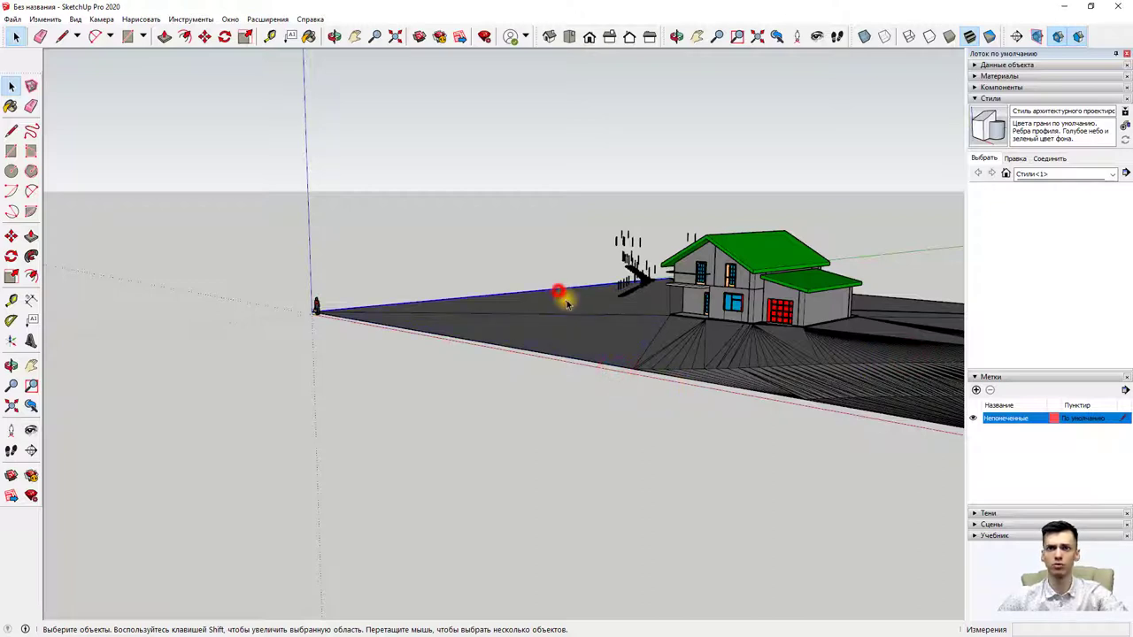
key("Delete")
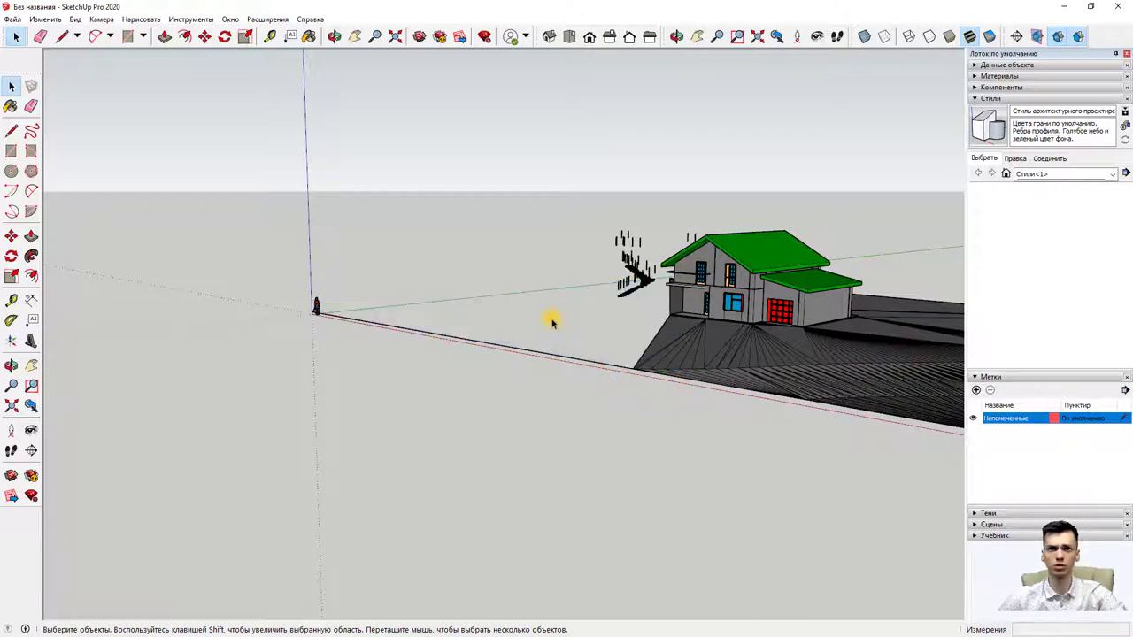
left_click_drag(837, 364, 688, 341)
key("Delete")
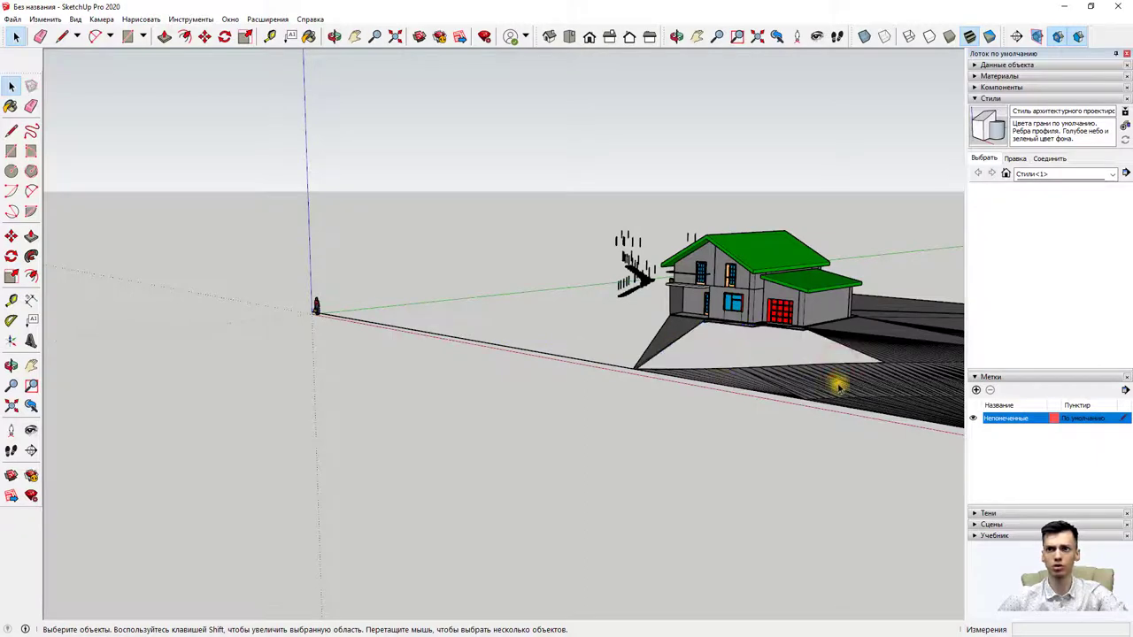
left_click_drag(841, 387, 657, 339)
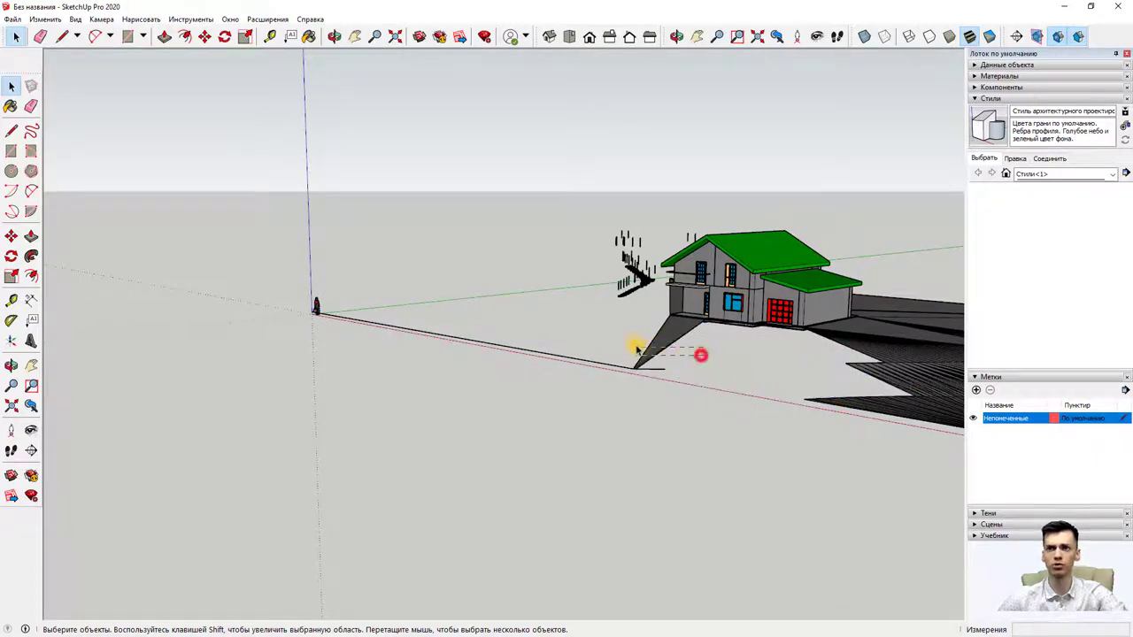
key("Delete")
mouse_move(637, 349)
left_mouse_down()
mouse_move(652, 354)
mouse_move(652, 371)
left_mouse_up()
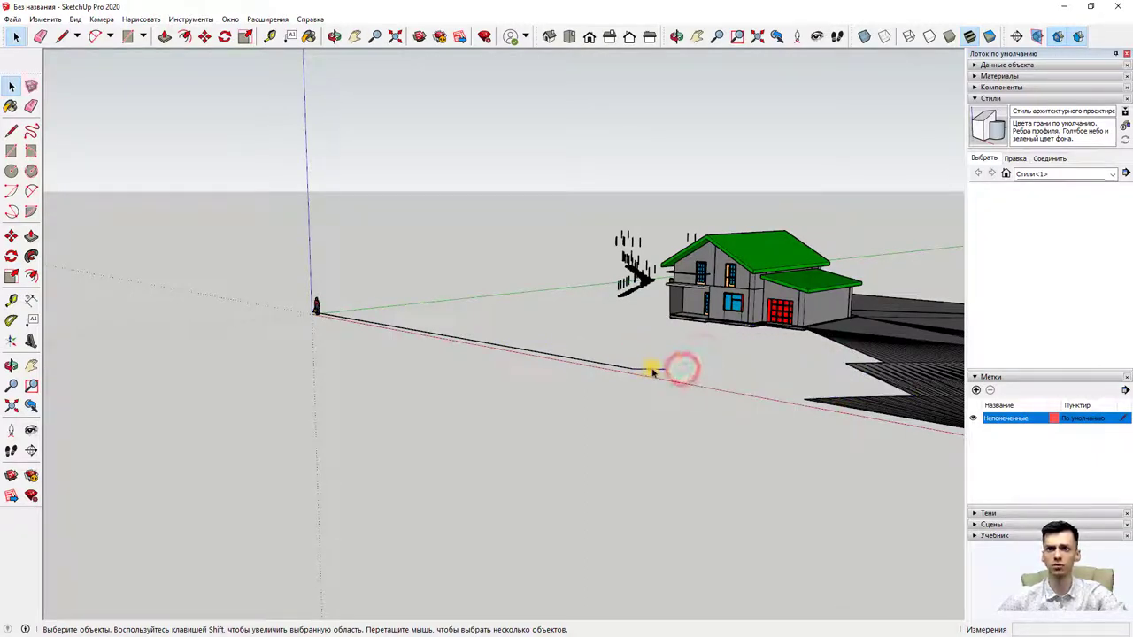
left_click_drag(320, 323, 324, 326)
key("Delete")
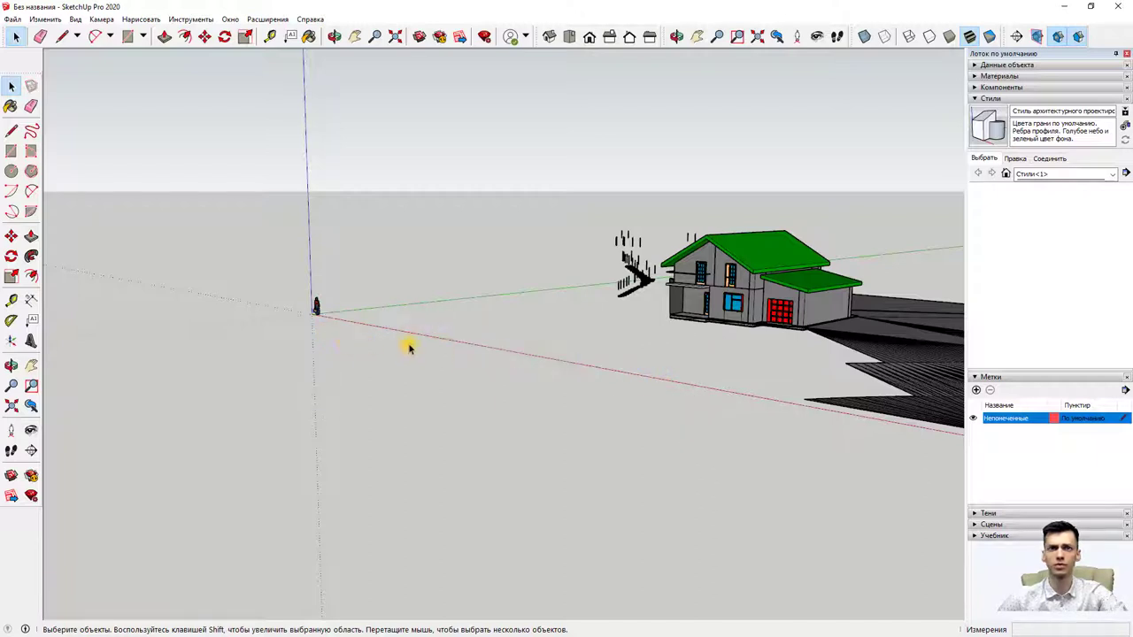
Step: Delete the right-hand shadow sections around the house
mouse_move(454, 353)
middle_mouse_down()
mouse_move(721, 395)
mouse_move(835, 387)
mouse_move(876, 330)
middle_mouse_up()
left_click_drag(876, 328, 742, 184)
key("Delete")
middle_click_drag(789, 286, 923, 346)
left_click_drag(924, 344, 836, 244)
key("Delete")
Step: Make the small box component above the shadow unique
scroll(590, 299, "up", 5)
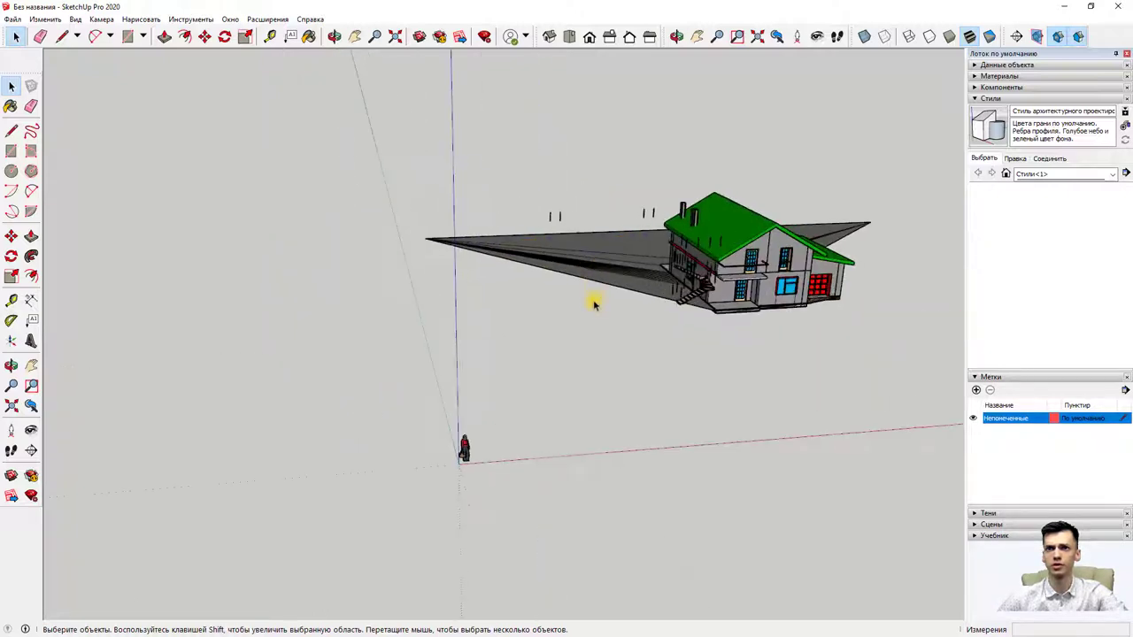
left_click_drag(599, 325, 506, 206)
left_click(518, 296)
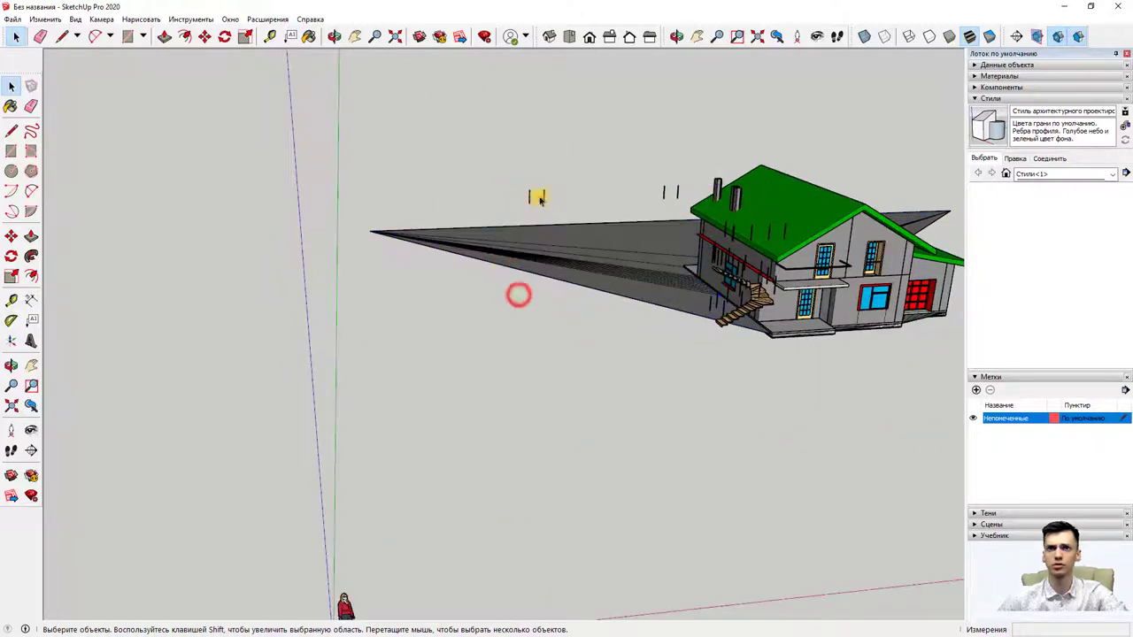
left_click(544, 198)
right_click(544, 199)
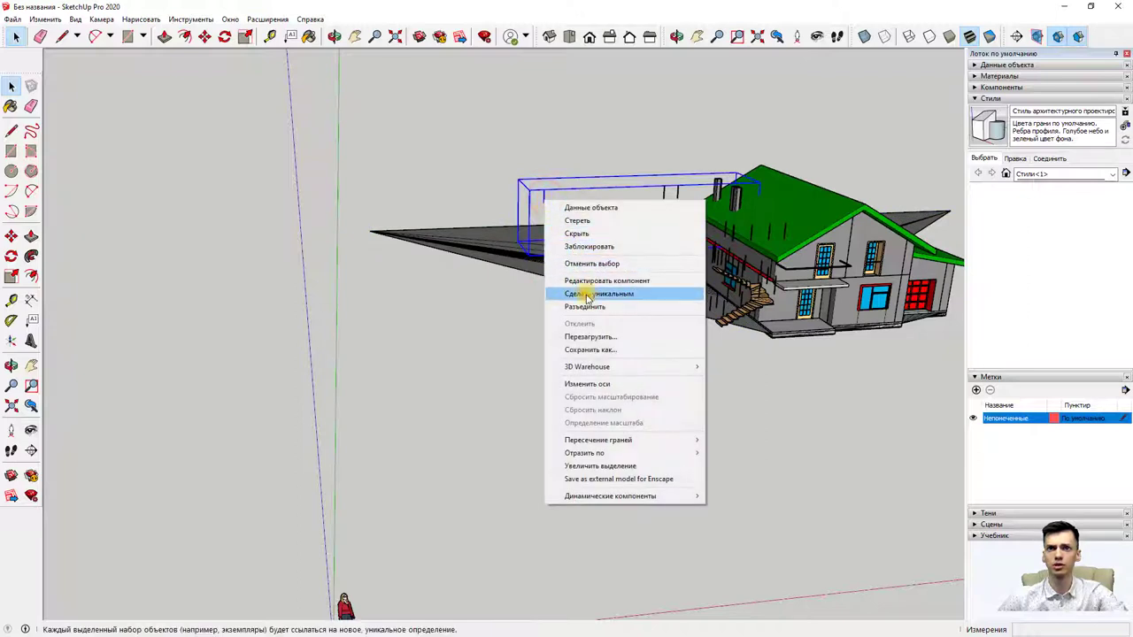
left_click(585, 306)
Step: Delete the short stray edge marks above the shadow and near the roof
left_click_drag(609, 180, 470, 193)
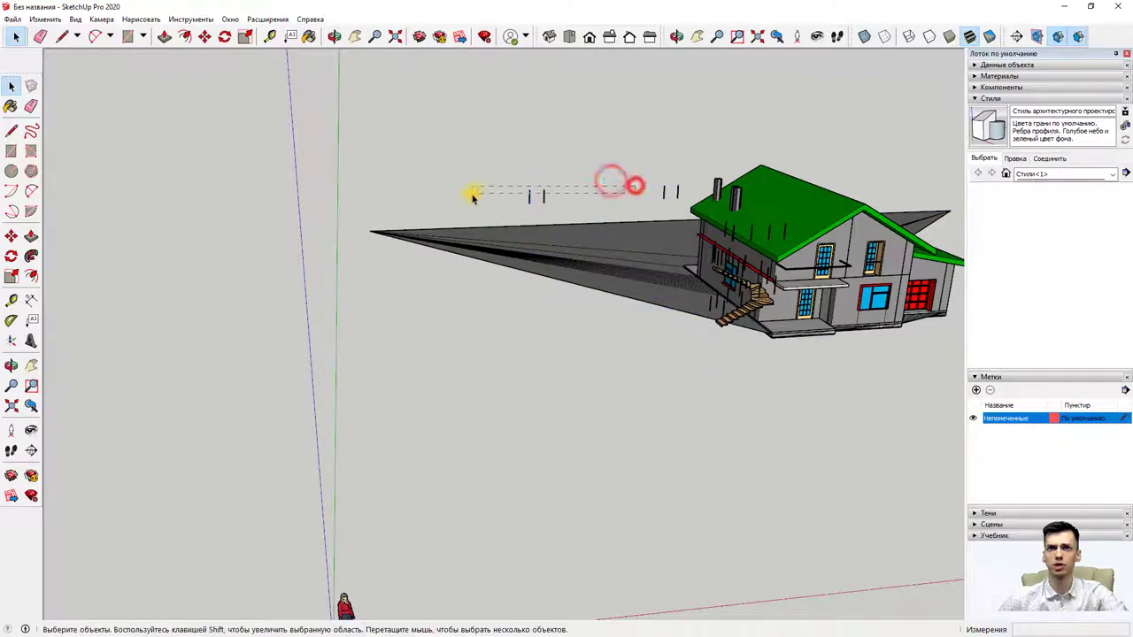
key("Delete")
left_click_drag(640, 206, 641, 205)
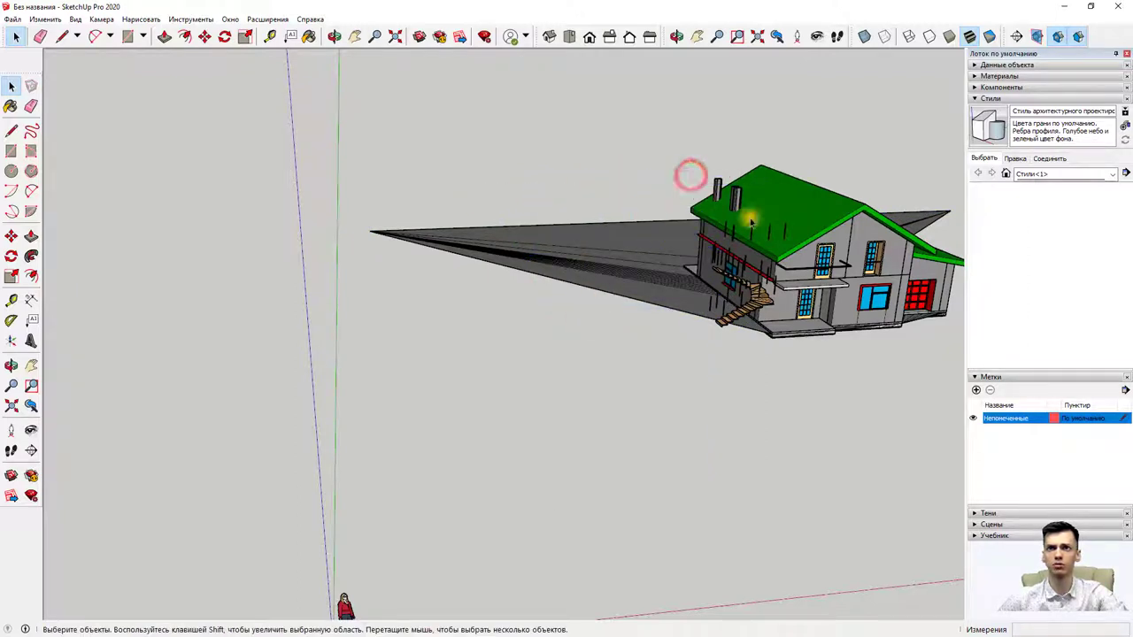
key("Delete")
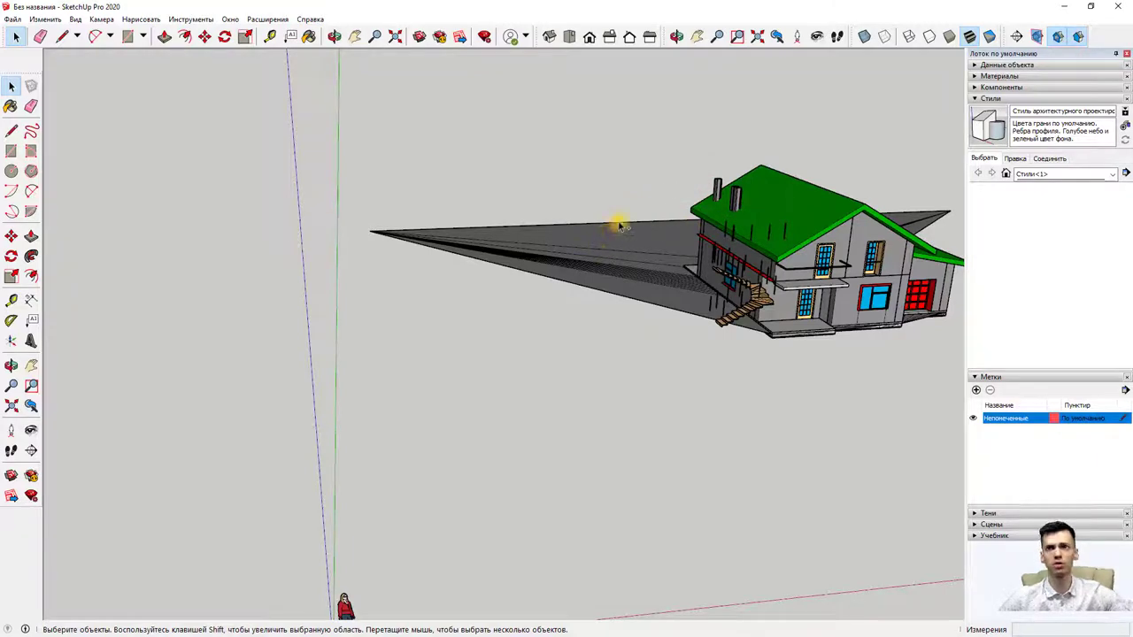
Step: Explode the component at the roof's left end
left_click(664, 195)
right_click(662, 193)
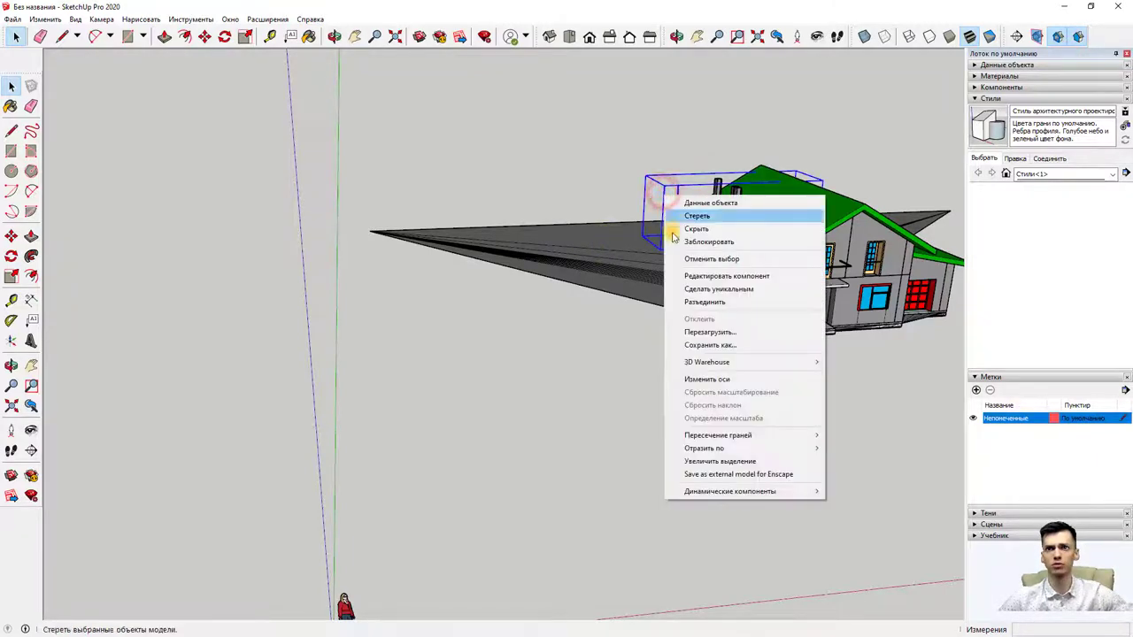
left_click(703, 303)
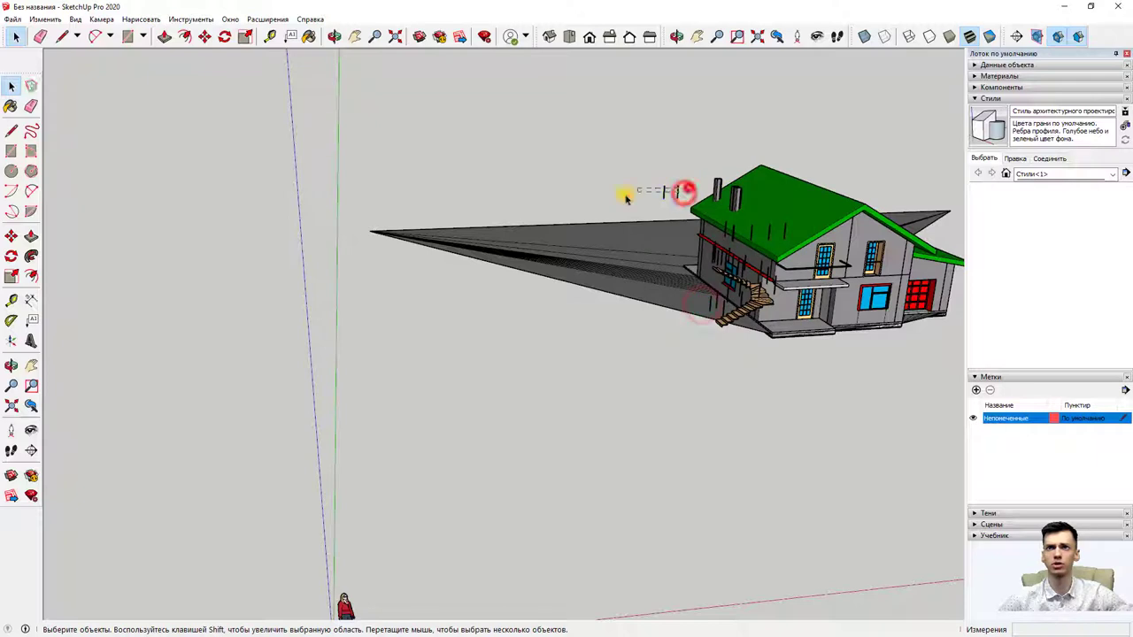
scroll(788, 224, "up", 2)
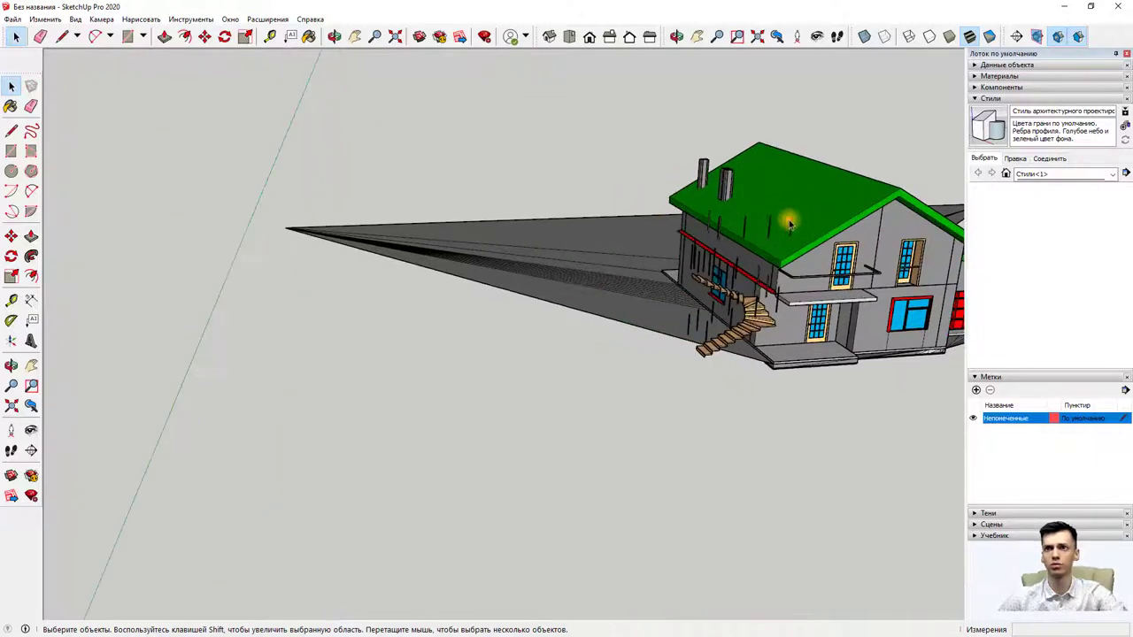
Step: Delete the wooden outdoor staircase
left_click(791, 224)
left_click(614, 260)
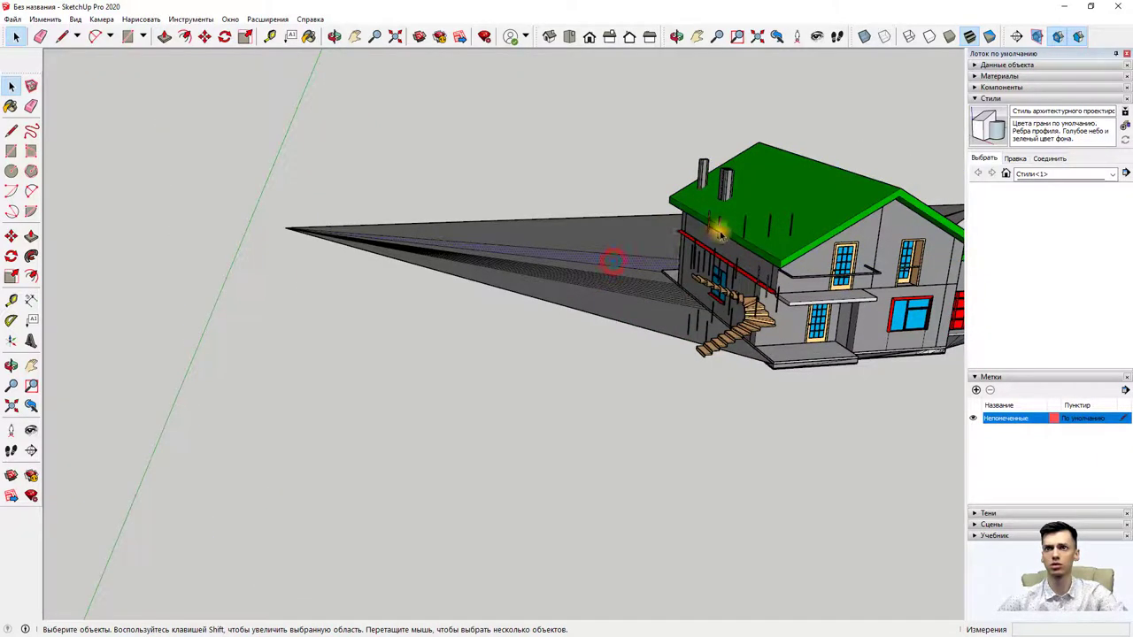
left_click(740, 324)
key("Delete")
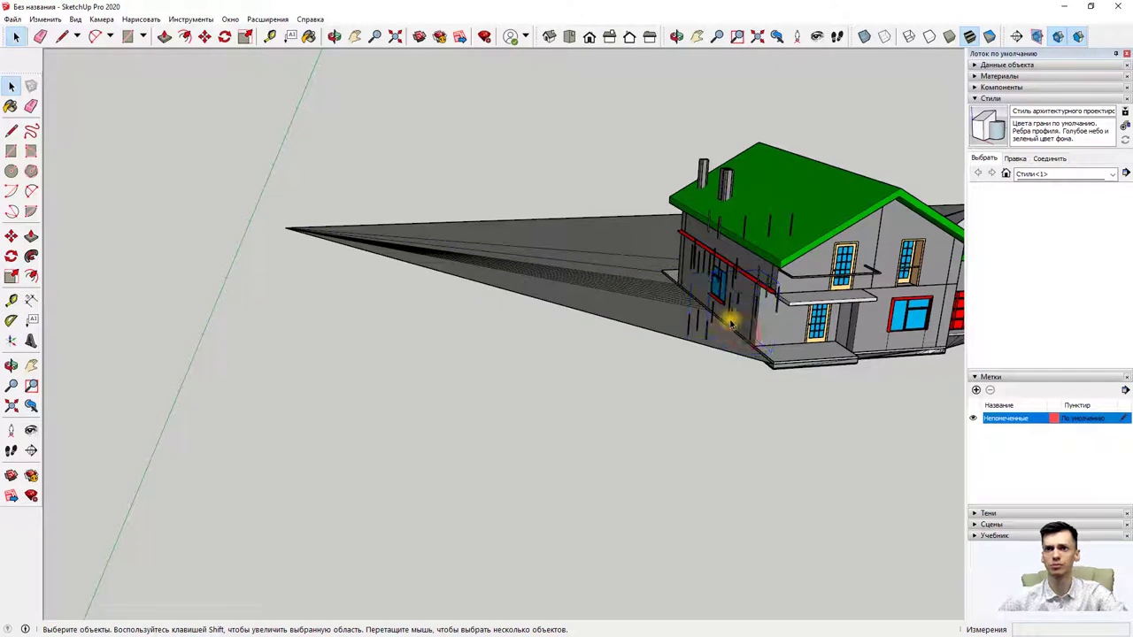
Step: Explode the house group and its nested house group
left_click(732, 324)
right_click(731, 324)
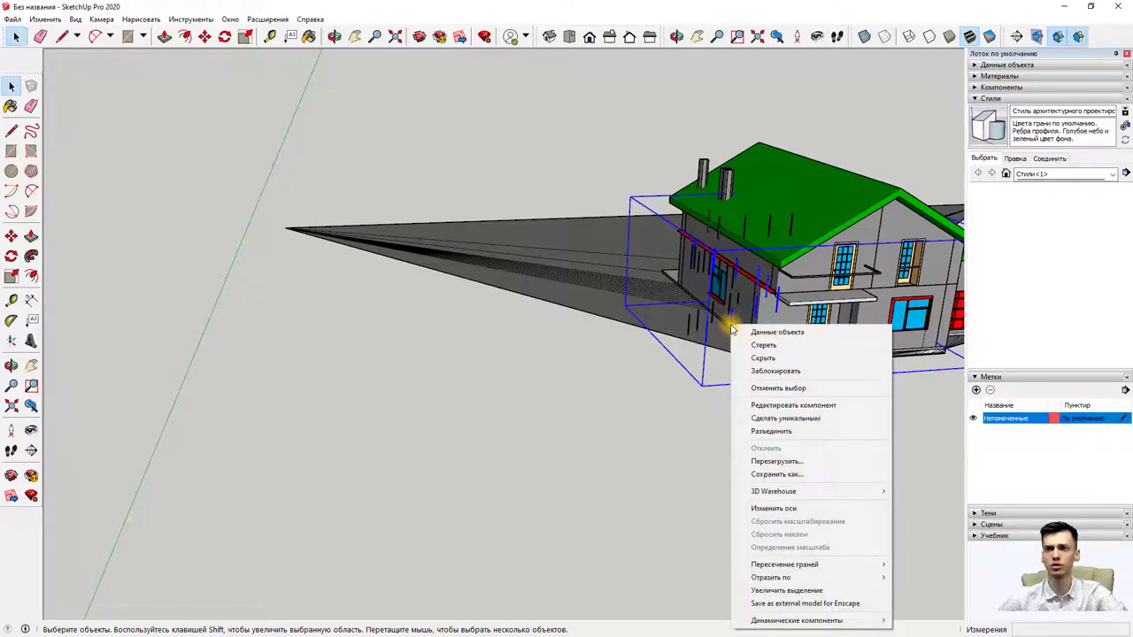
left_click(773, 432)
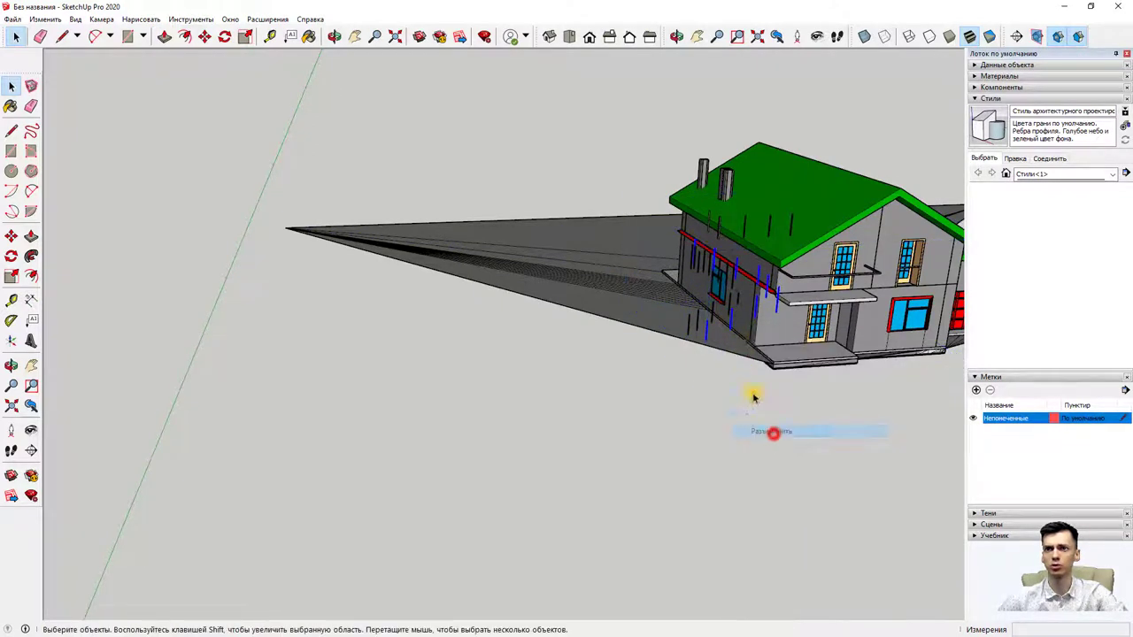
left_click(713, 319)
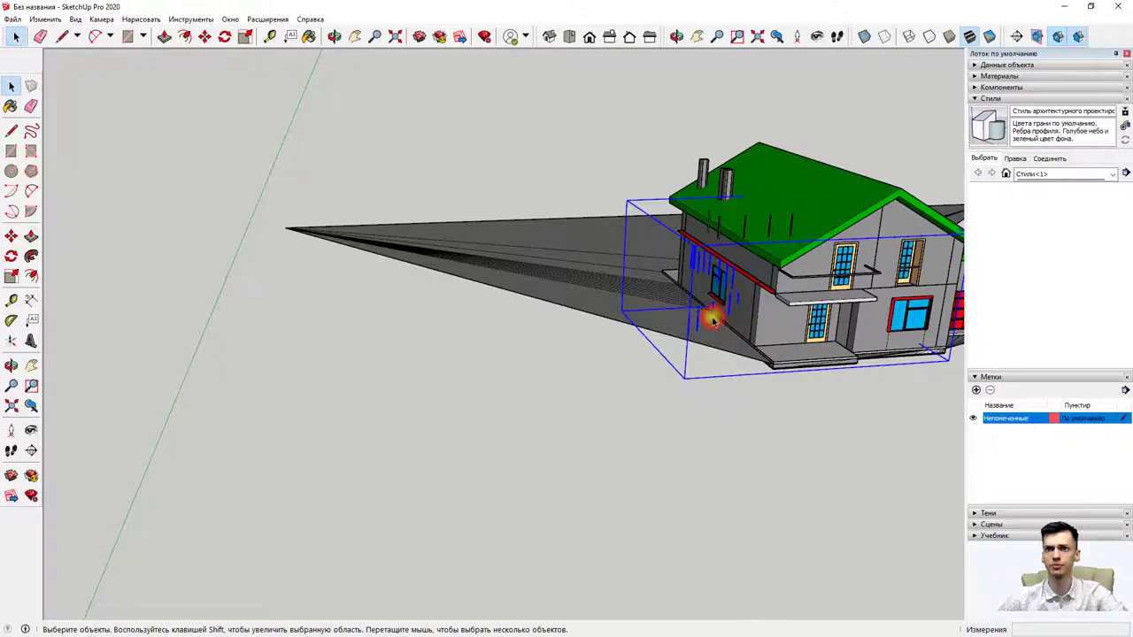
right_click(712, 320)
left_click(761, 428)
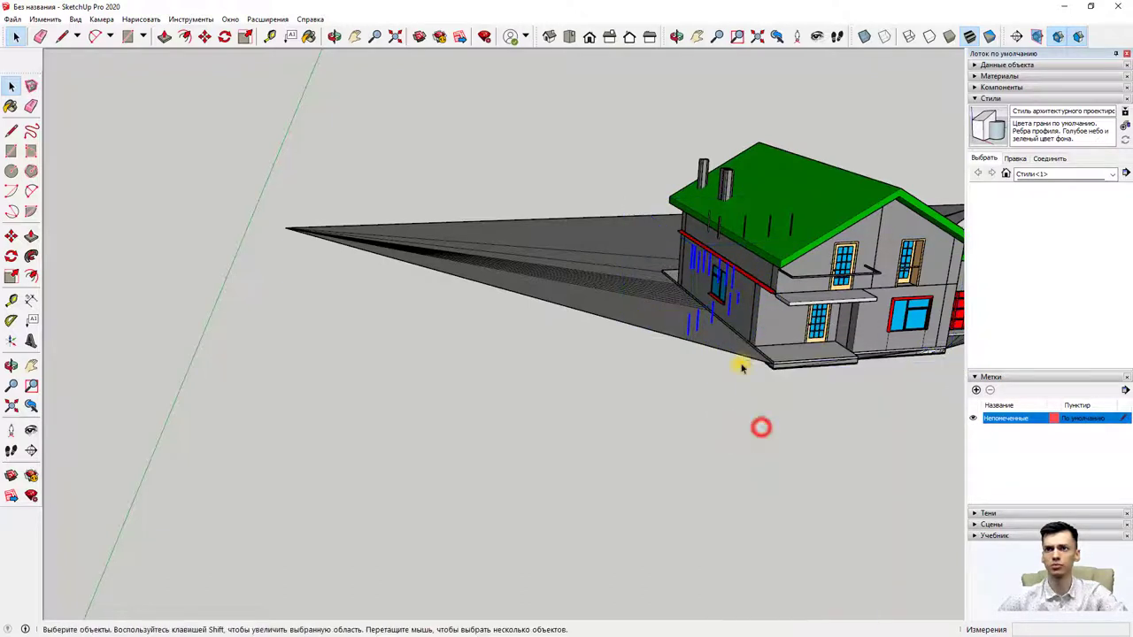
left_click(792, 224)
right_click(792, 224)
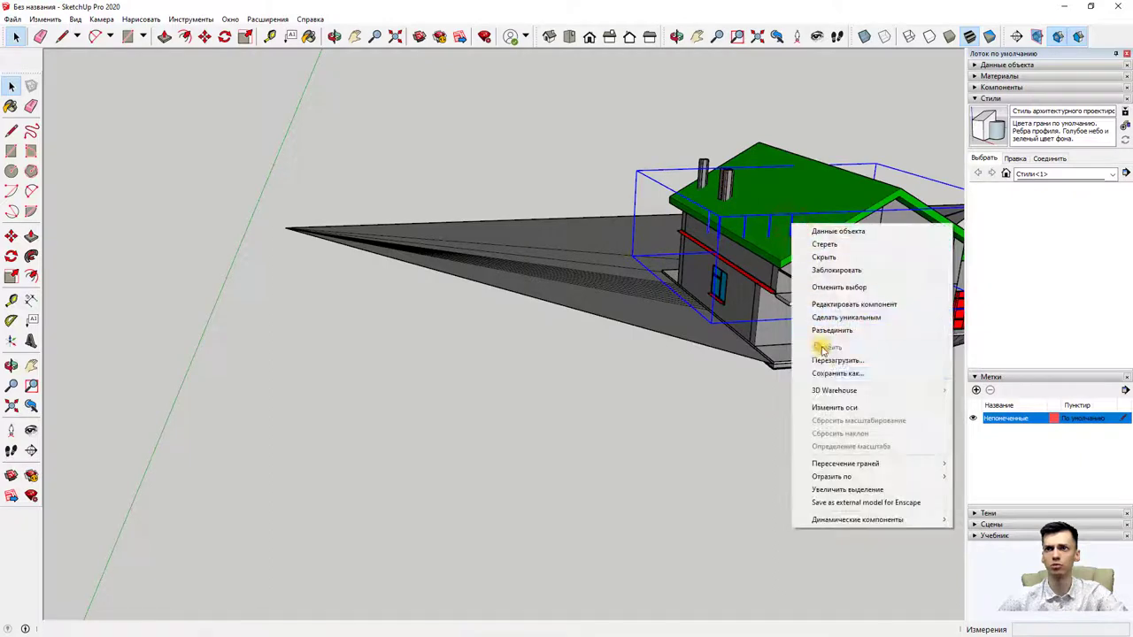
Step: Explode the house component and delete the long shadow geometry beside the house
left_click(828, 347)
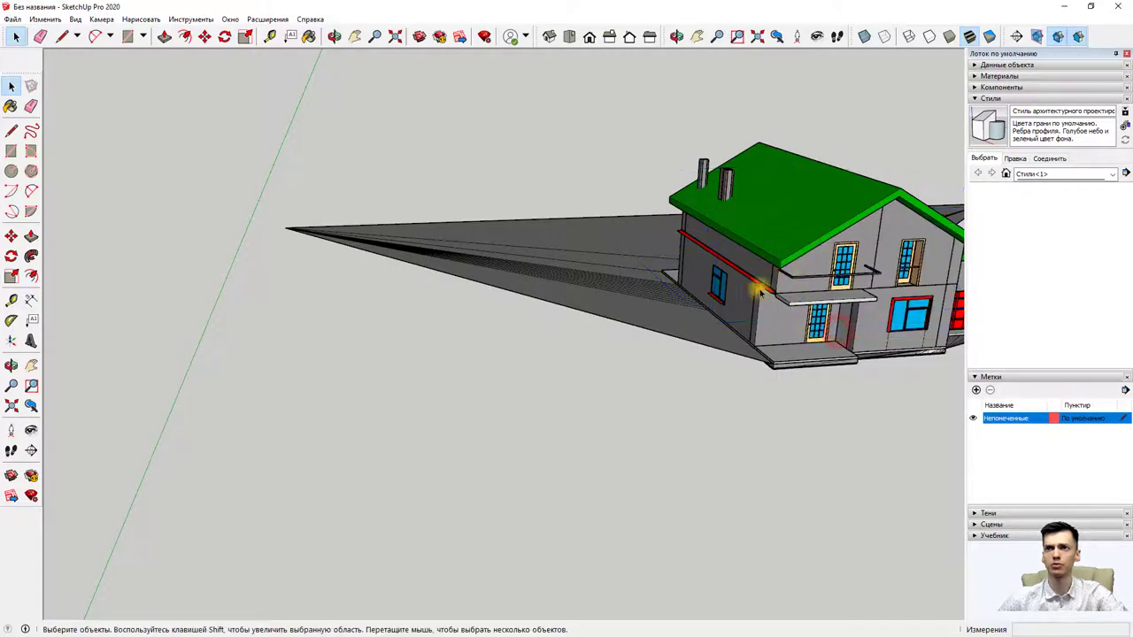
scroll(759, 290, "down", 1)
left_click(788, 285)
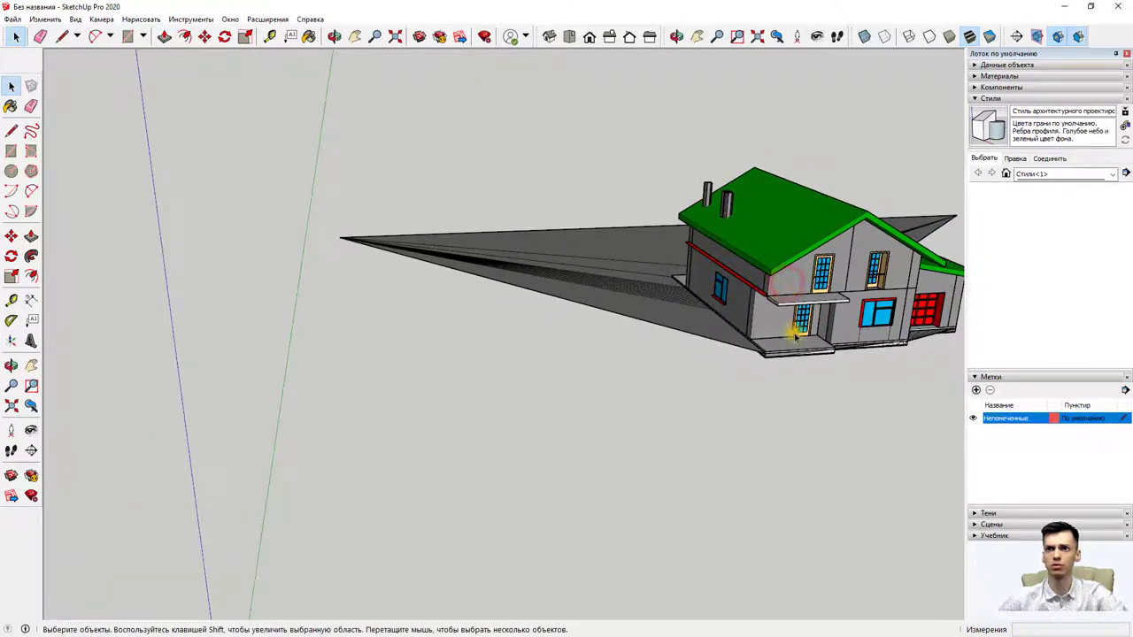
left_click_drag(612, 387, 537, 223)
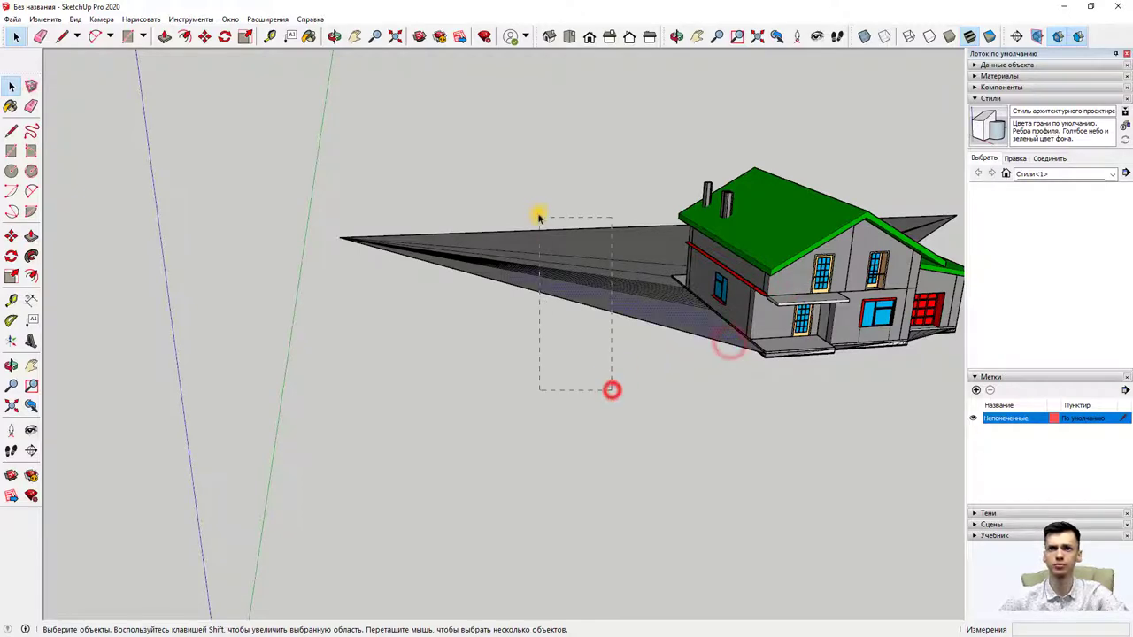
key("Delete")
Step: Delete the triangular wedge beneath the house
mouse_move(750, 416)
middle_mouse_down()
mouse_move(318, 493)
mouse_move(577, 76)
middle_mouse_up()
scroll(822, 380, "up", 4)
left_click_drag(831, 390, 738, 318)
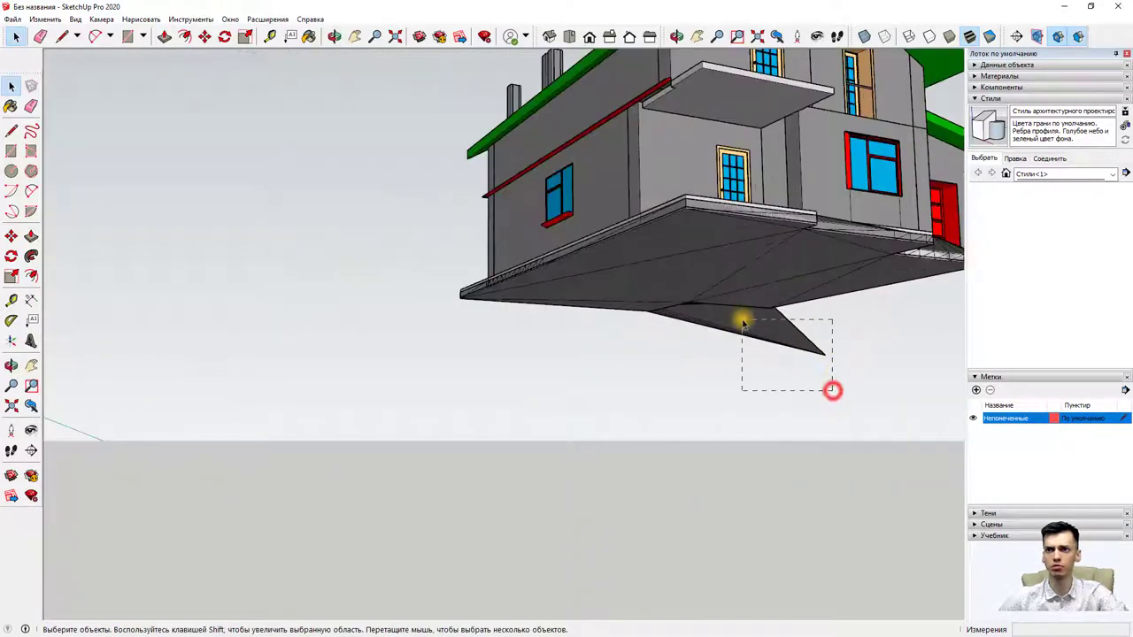
key("Delete")
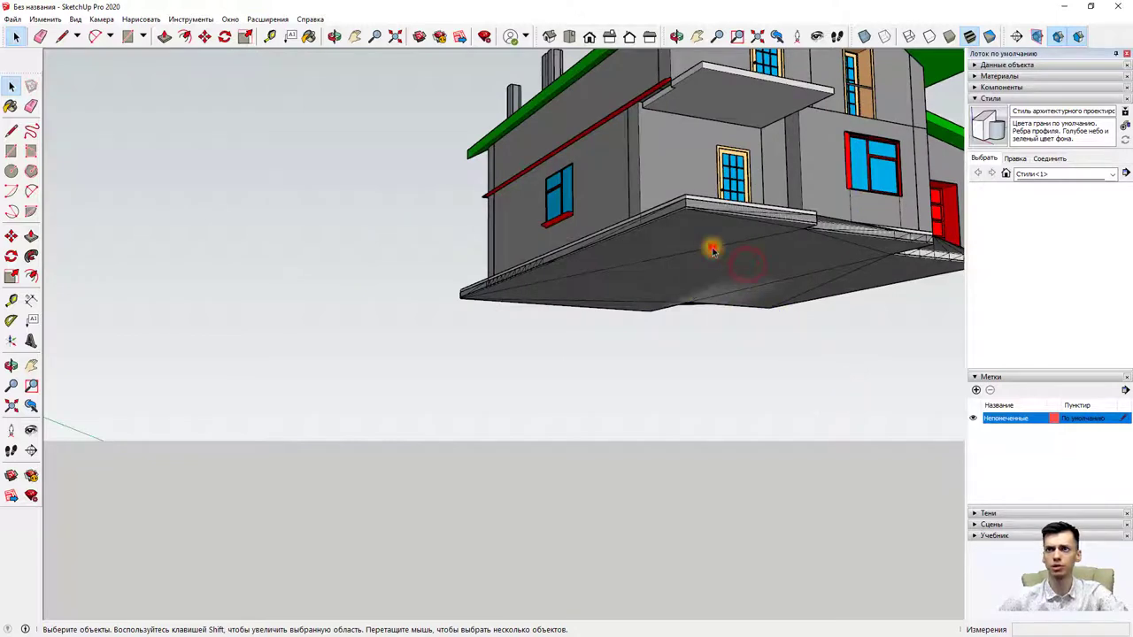
Step: Remove stray edges under the base slab, undoing the accidental slab strip deletion
left_click(713, 248)
left_click(762, 229)
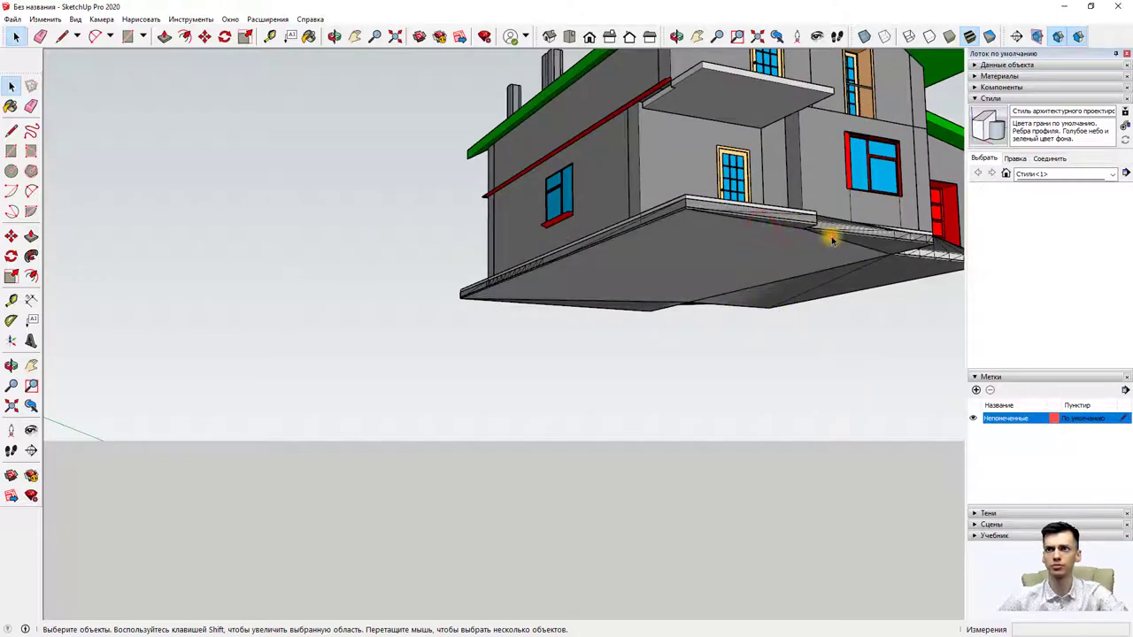
key("Delete")
key("Delete")
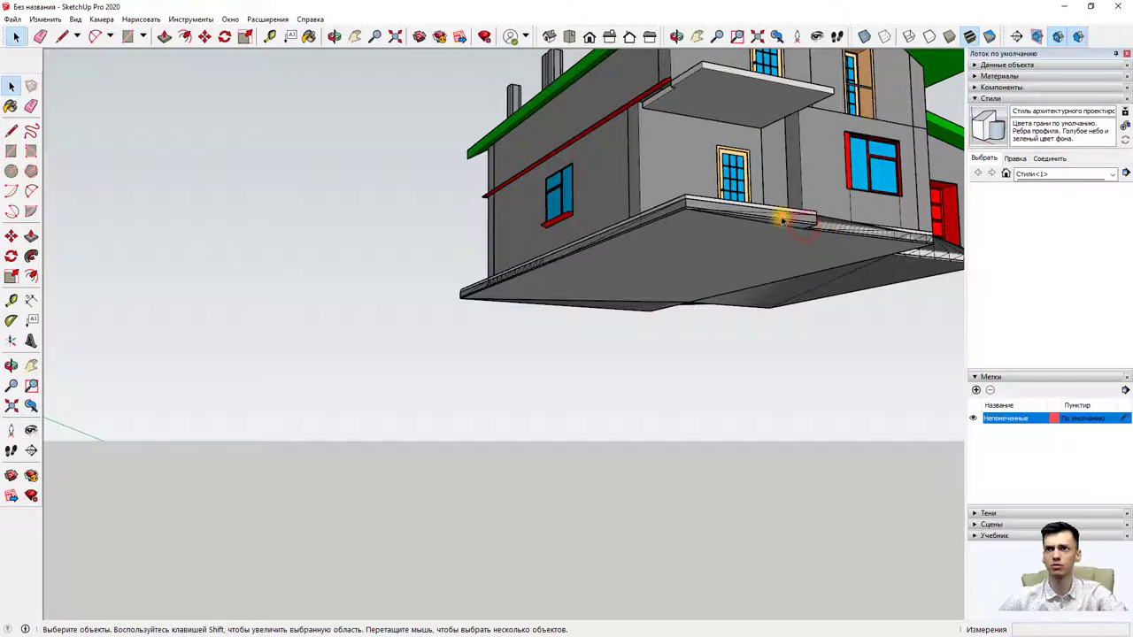
key("Delete")
key("Delete")
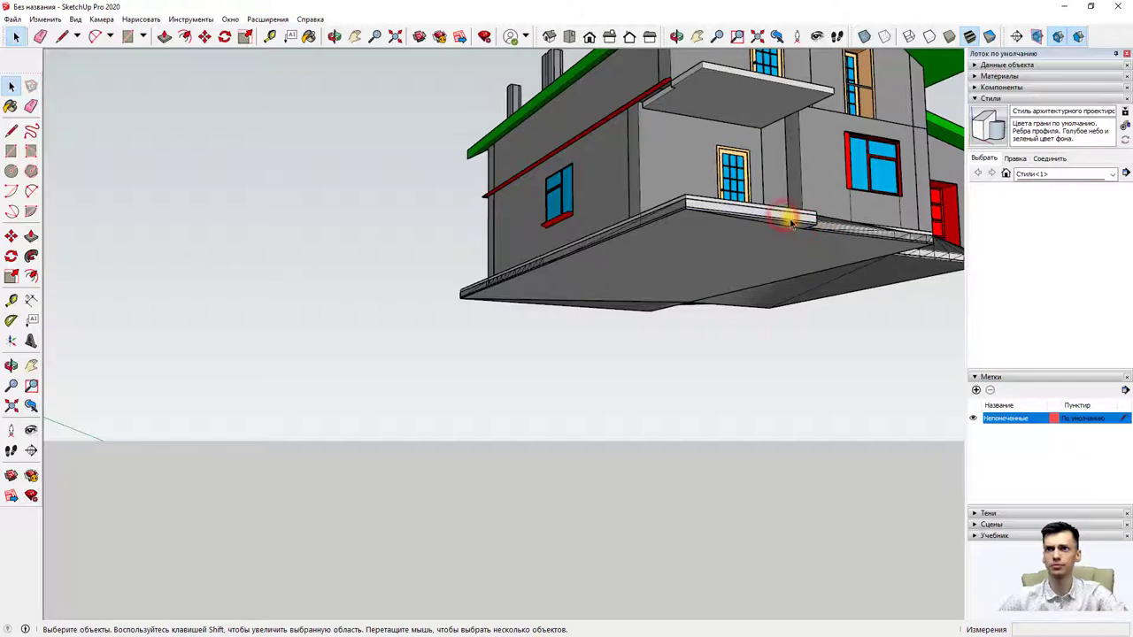
left_click(795, 230)
key("Delete")
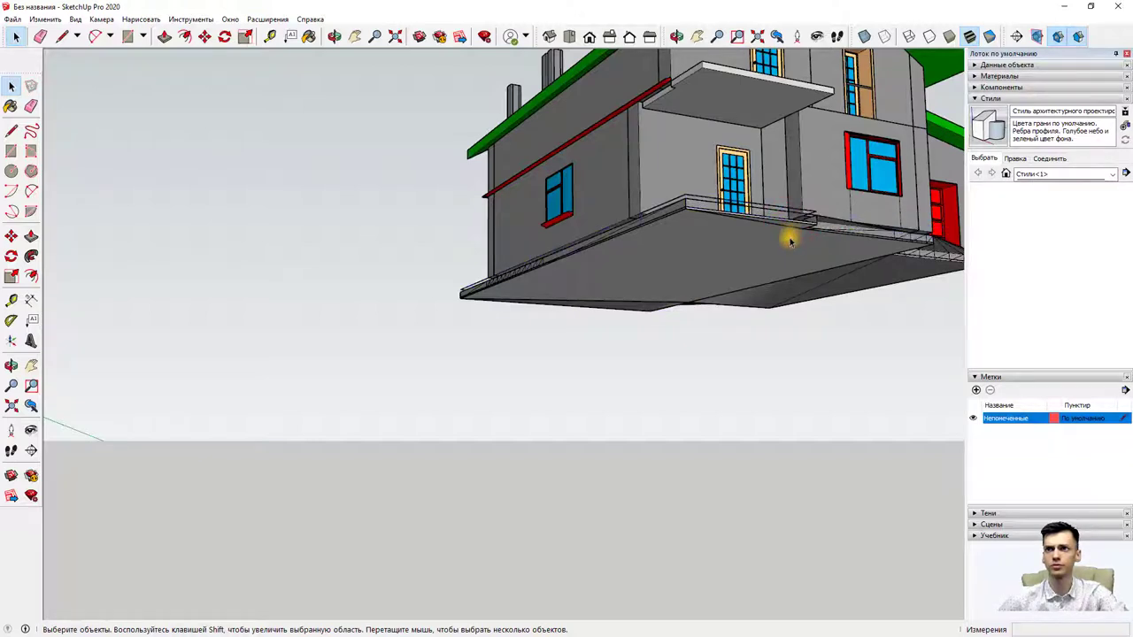
key("ctrl+z")
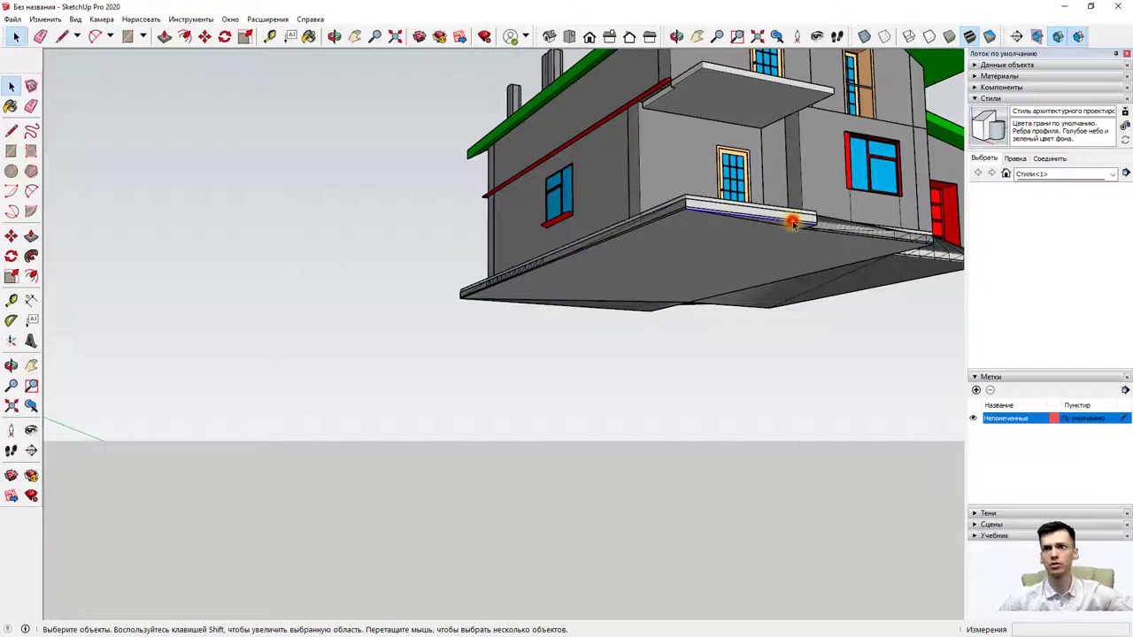
left_click(793, 227)
left_click(788, 225)
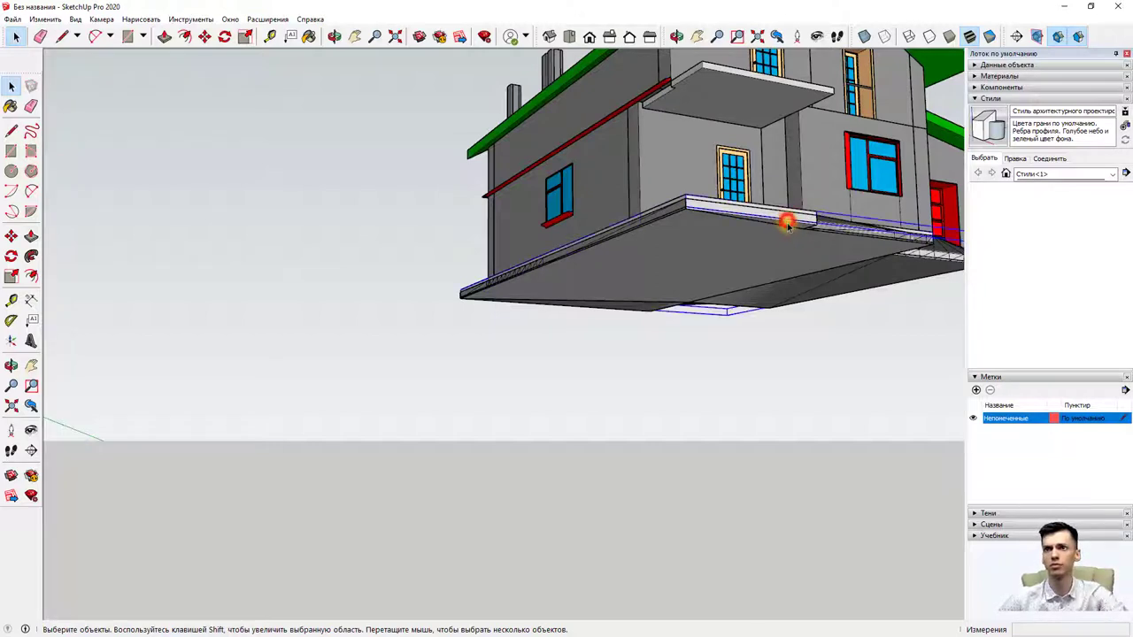
left_click(799, 233)
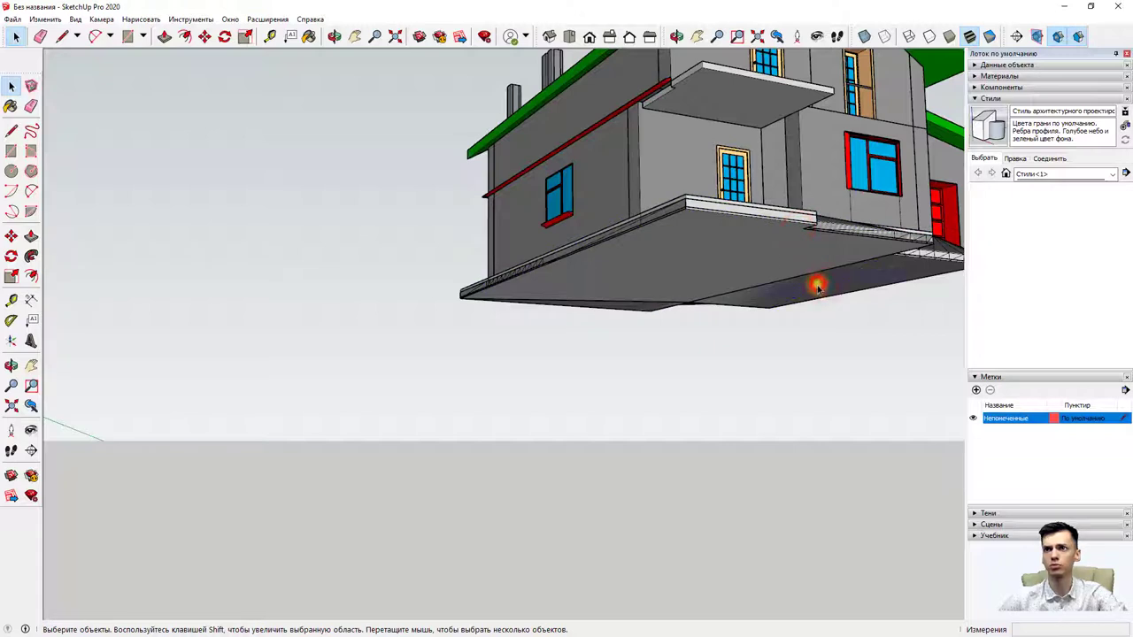
Step: Inspect the slab underside, then orbit the house back to an upright view
left_click(817, 285)
left_click(624, 310)
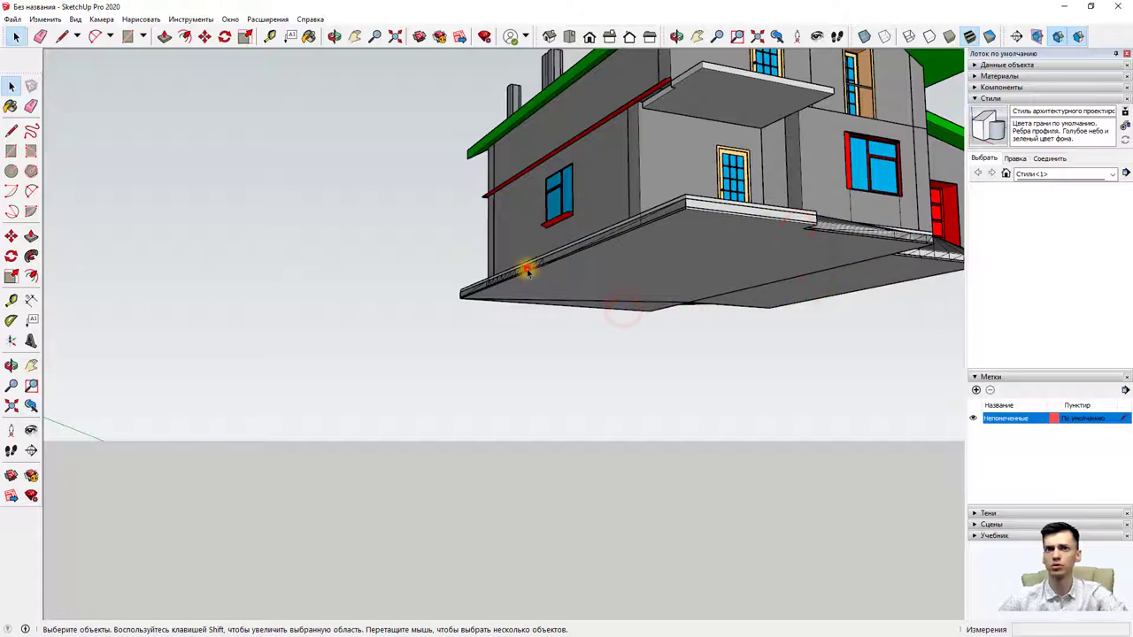
mouse_move(361, 292)
middle_mouse_down()
mouse_move(505, 328)
mouse_move(317, 438)
middle_mouse_up()
Step: Create a new tag named крыша and assign the main roof to it
scroll(318, 439, "down", 5)
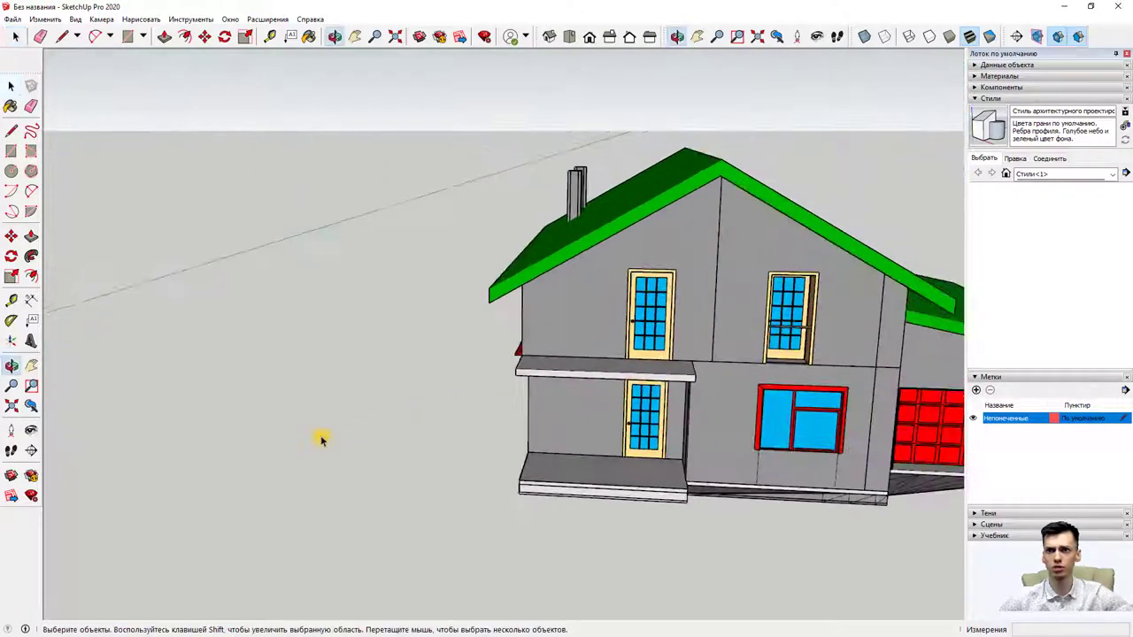
scroll(562, 357, "down", 3)
left_click(646, 312)
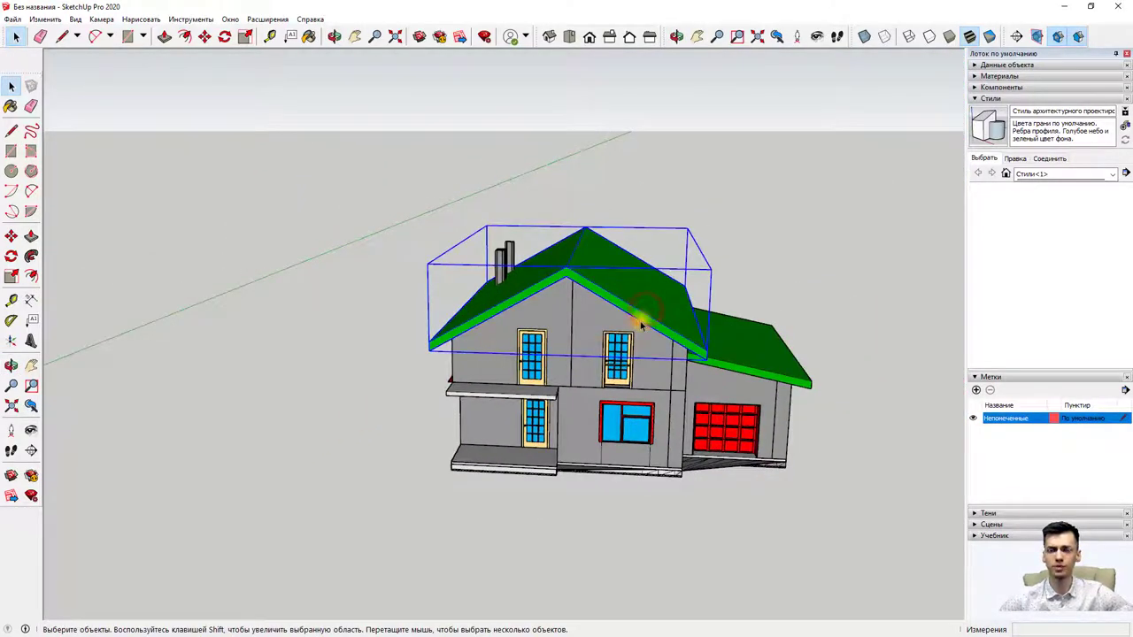
left_click(977, 389)
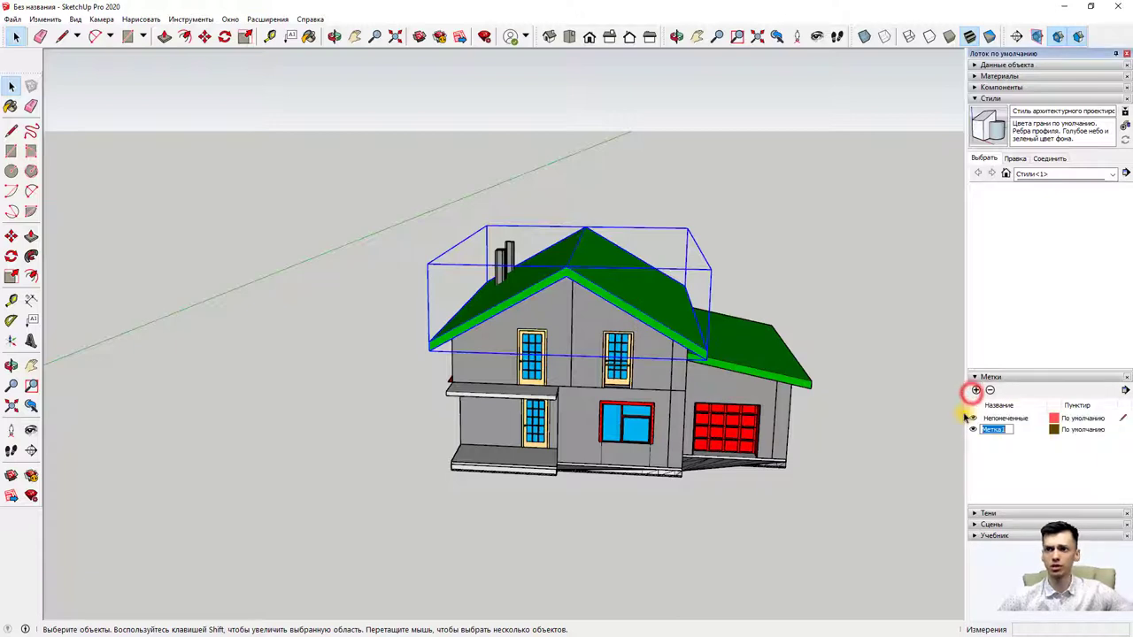
type("крыша")
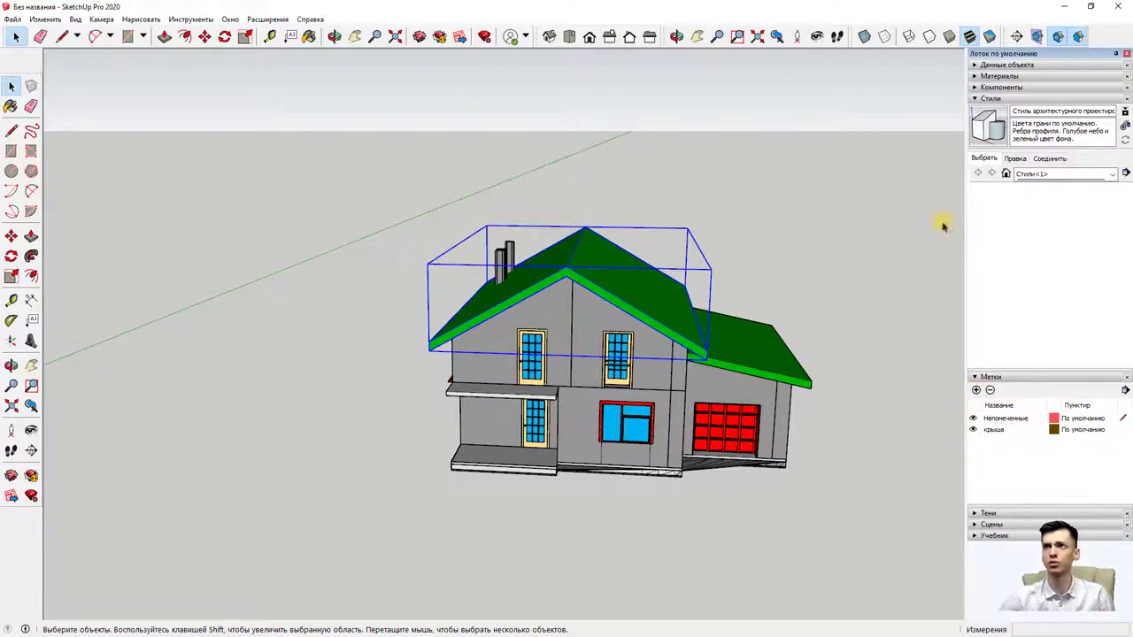
left_click(1007, 64)
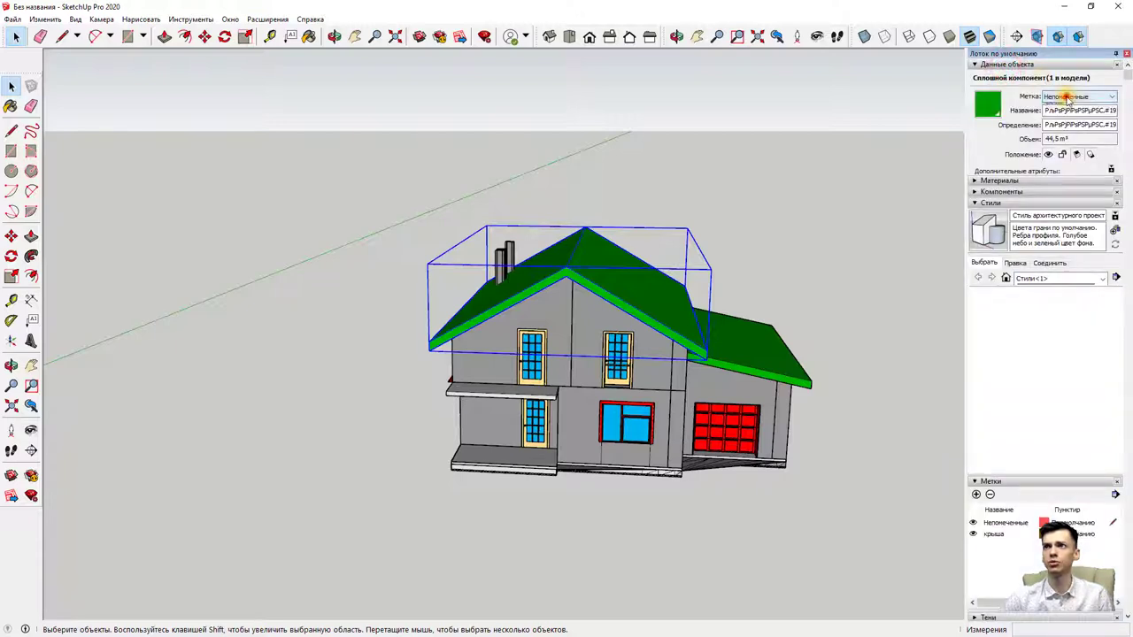
left_click(1067, 96)
left_click(1058, 114)
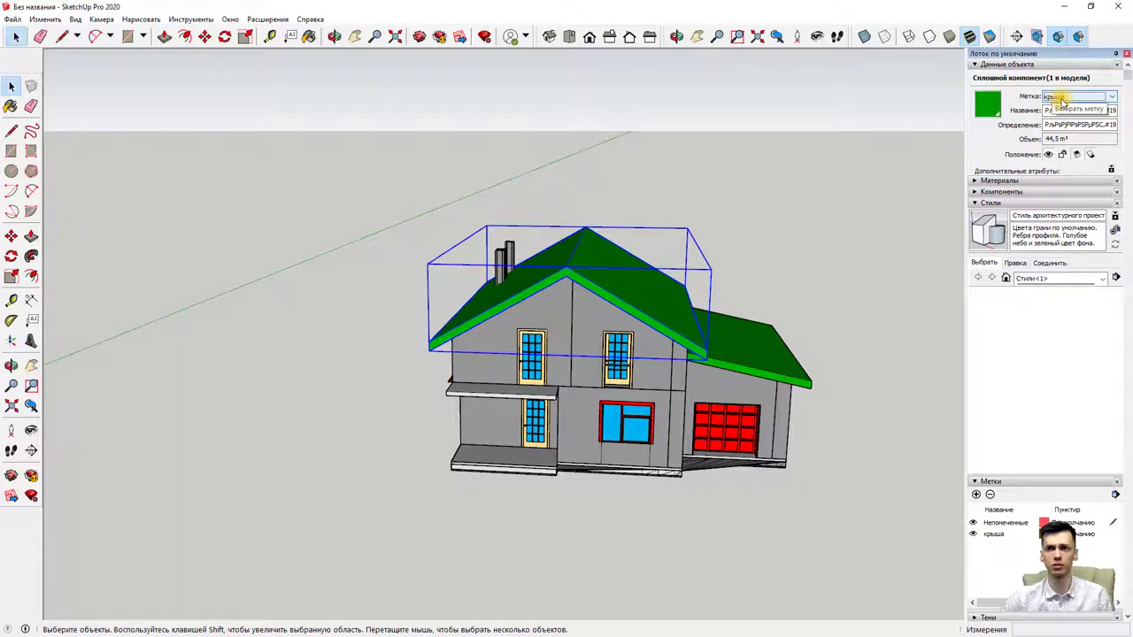
Step: Hide the крыша tag and move the garage roof onto it too
left_click(973, 534)
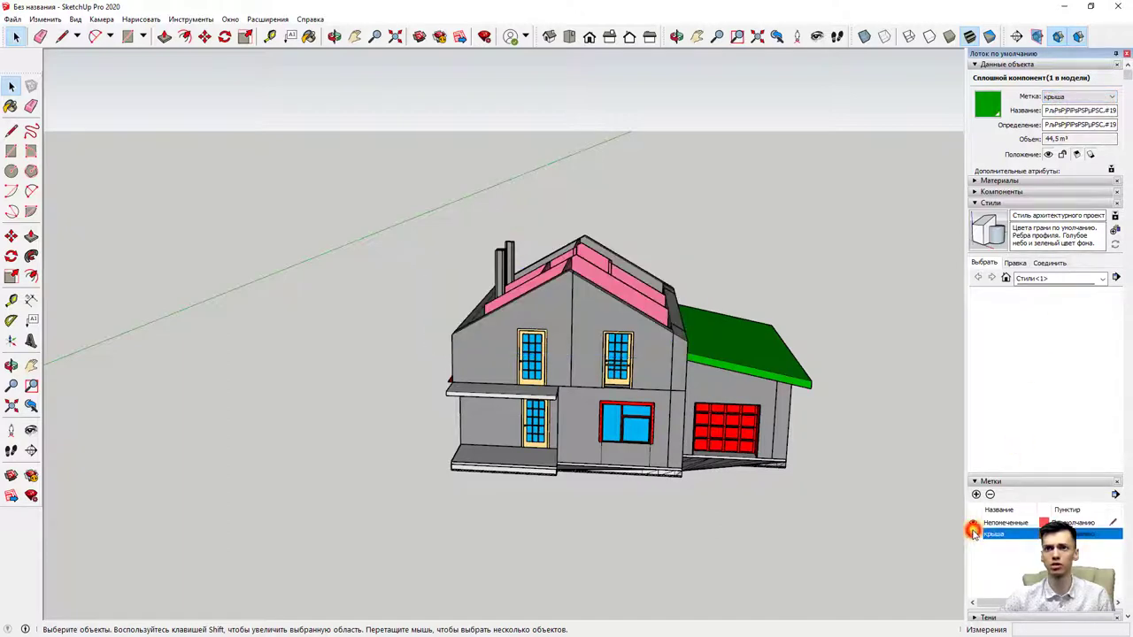
left_click(806, 370)
left_click(1071, 95)
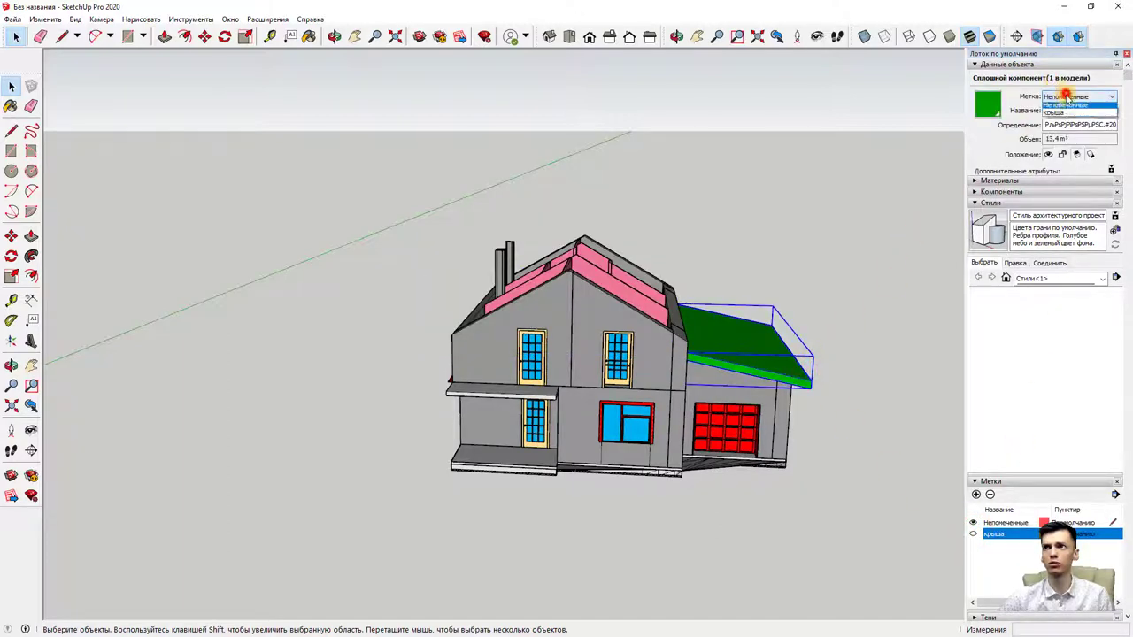
left_click(1058, 114)
Step: Delete the stray edges left beneath the garage
middle_click_drag(805, 287, 630, 596)
scroll(630, 596, "up", 3)
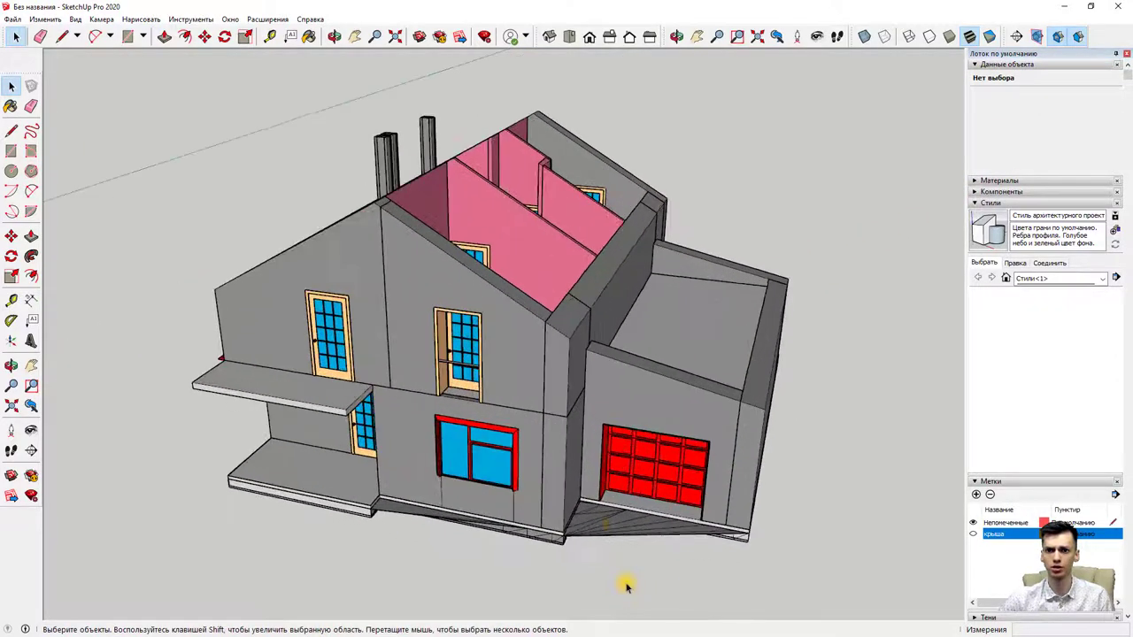
left_click_drag(625, 580, 599, 531)
key("Delete")
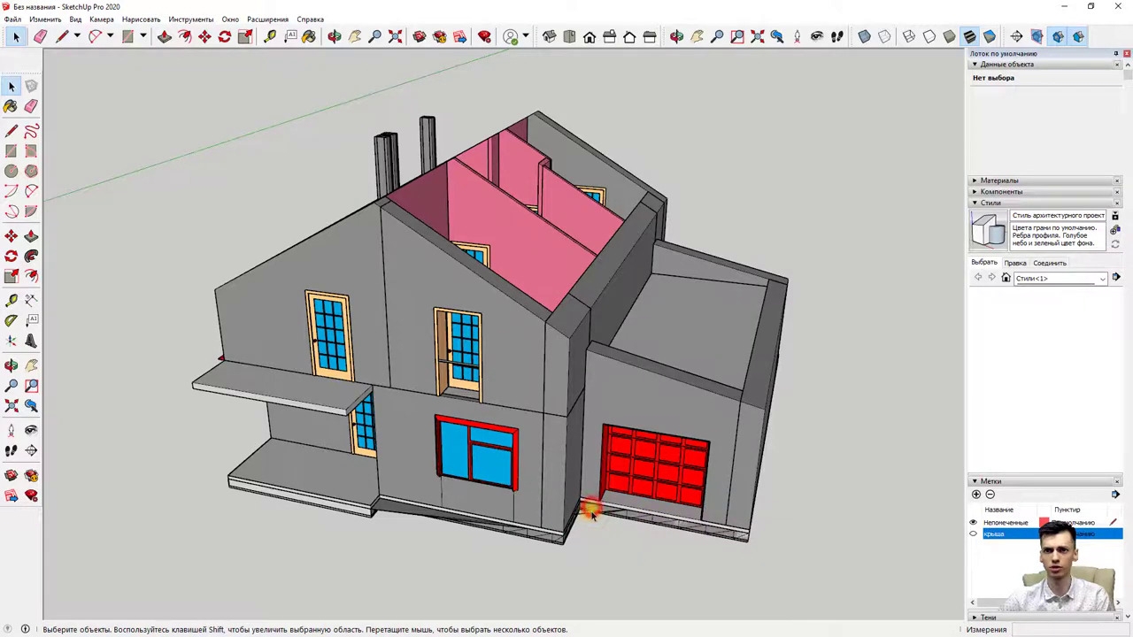
Step: Bring the model back to a straight front view
scroll(591, 514, "up", 2)
scroll(591, 514, "up", 2)
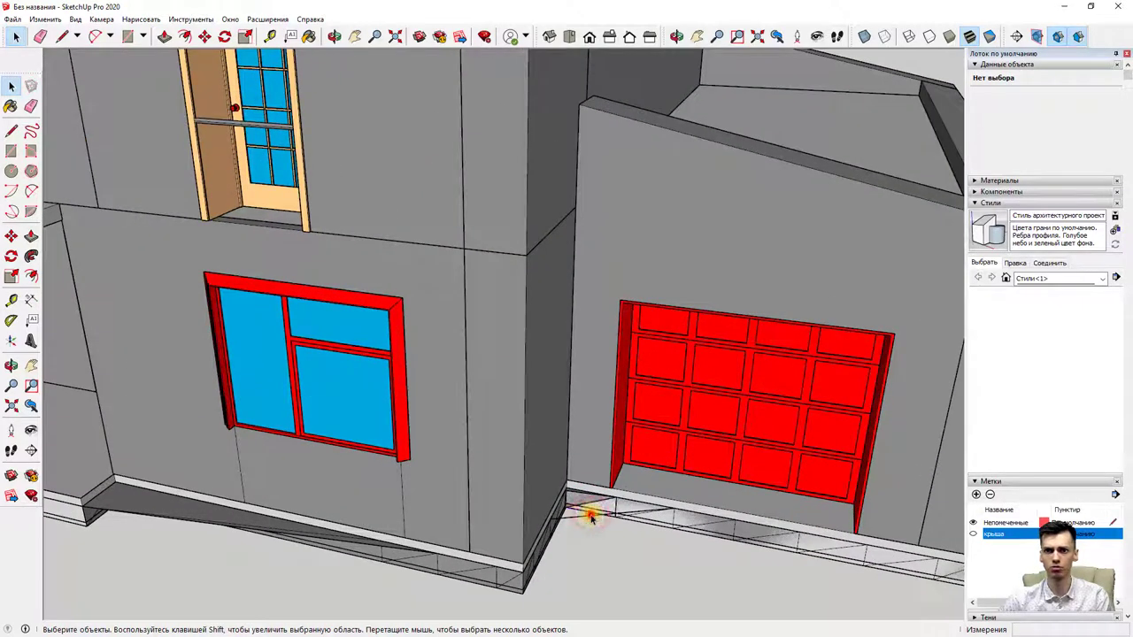
scroll(595, 503, "down", 2)
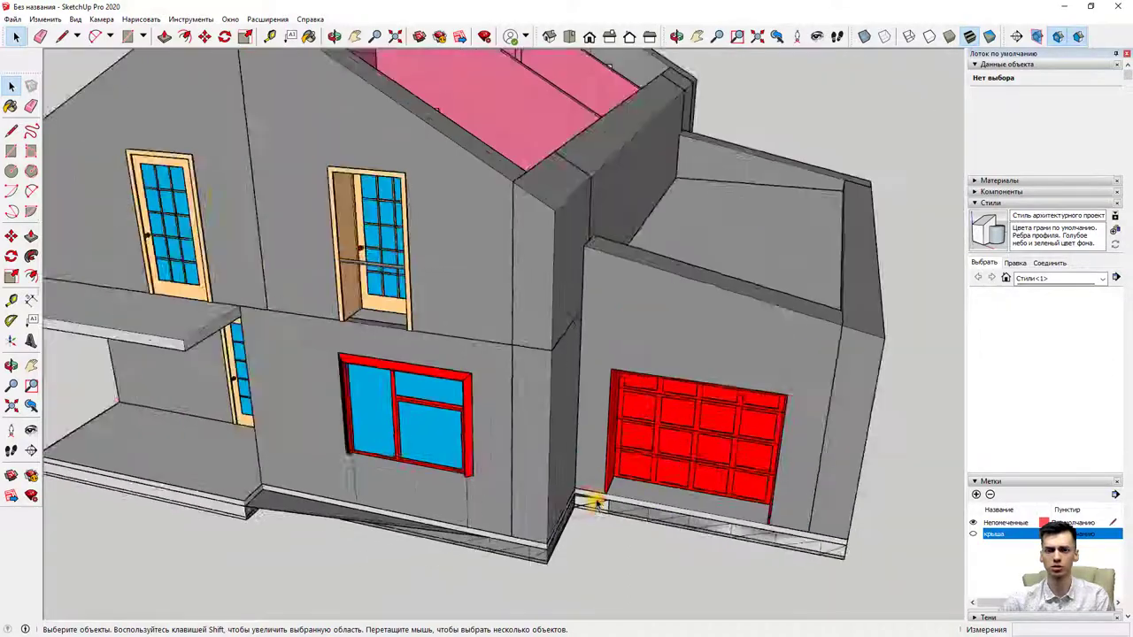
scroll(596, 503, "down", 5)
middle_click_drag(752, 325, 794, 253)
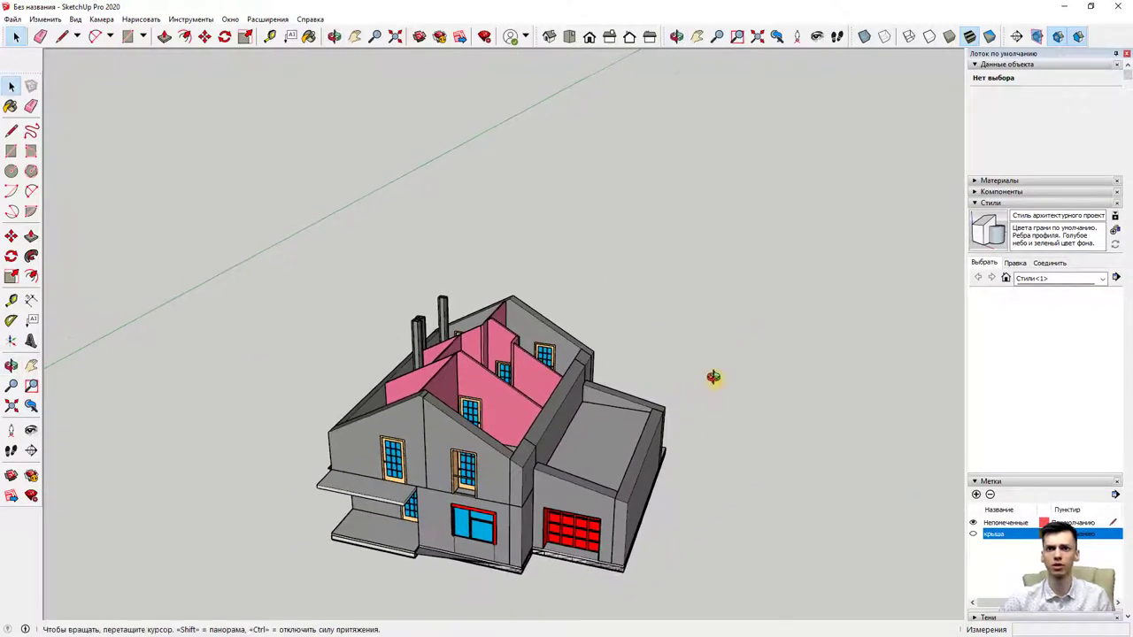
key("F2")
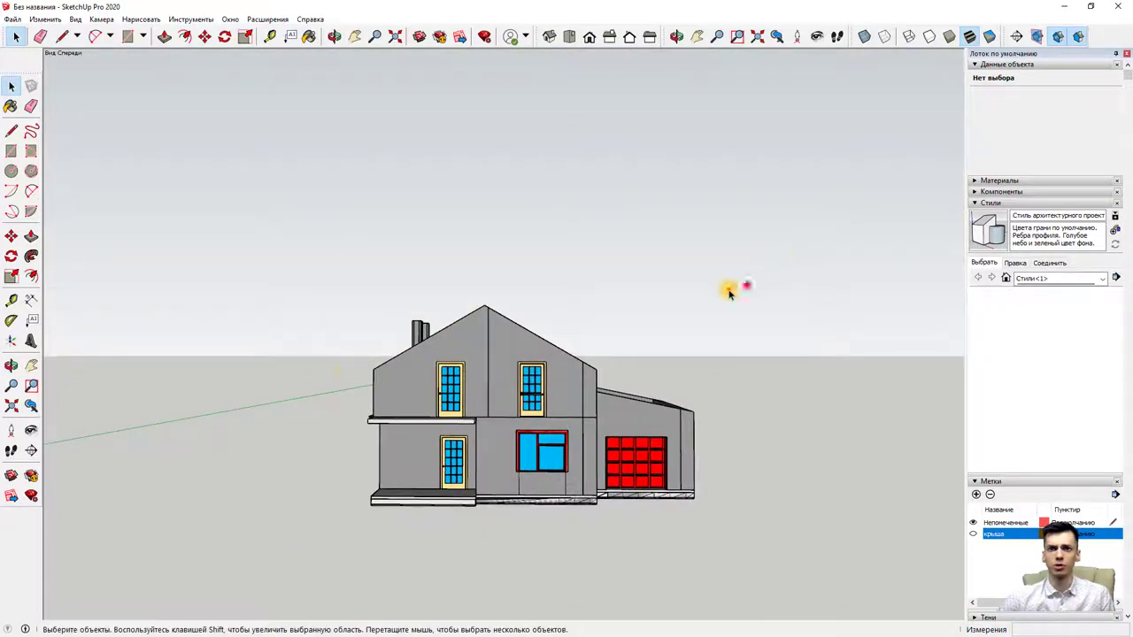
Step: Create a 2 этаж tag and assign all the upper-floor components to it
left_click_drag(307, 393, 305, 395)
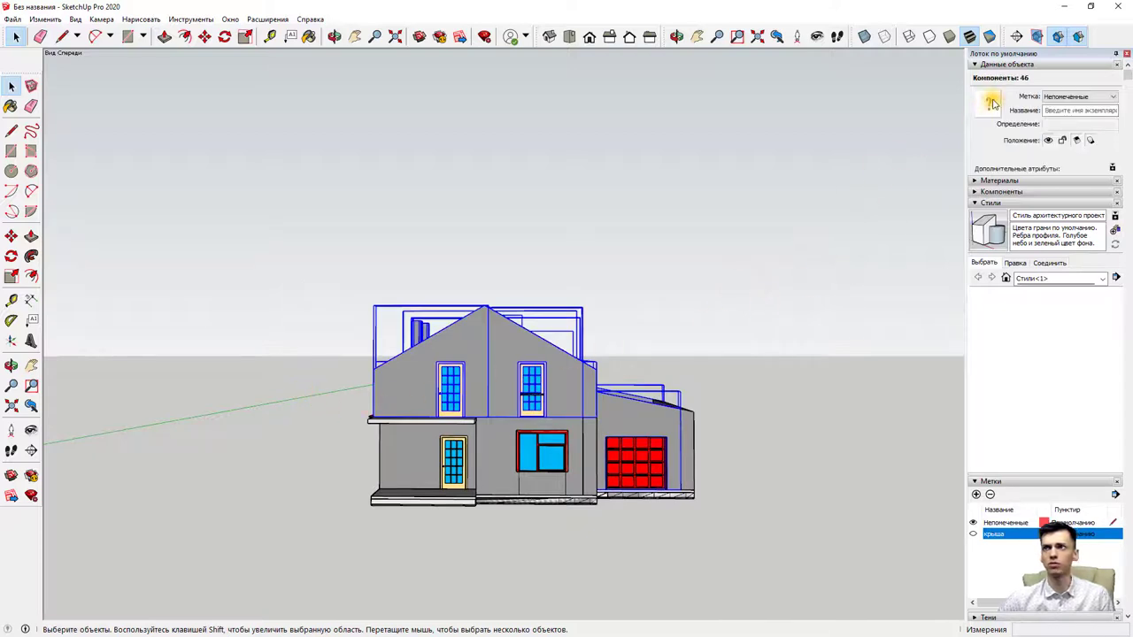
left_click(976, 494)
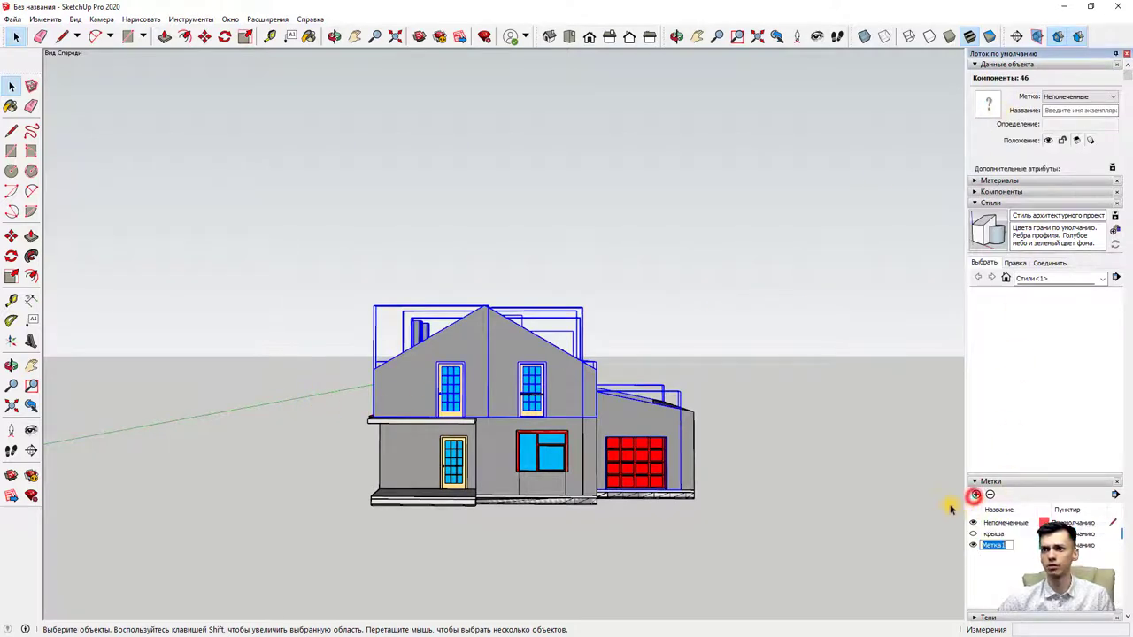
type("2 этаж")
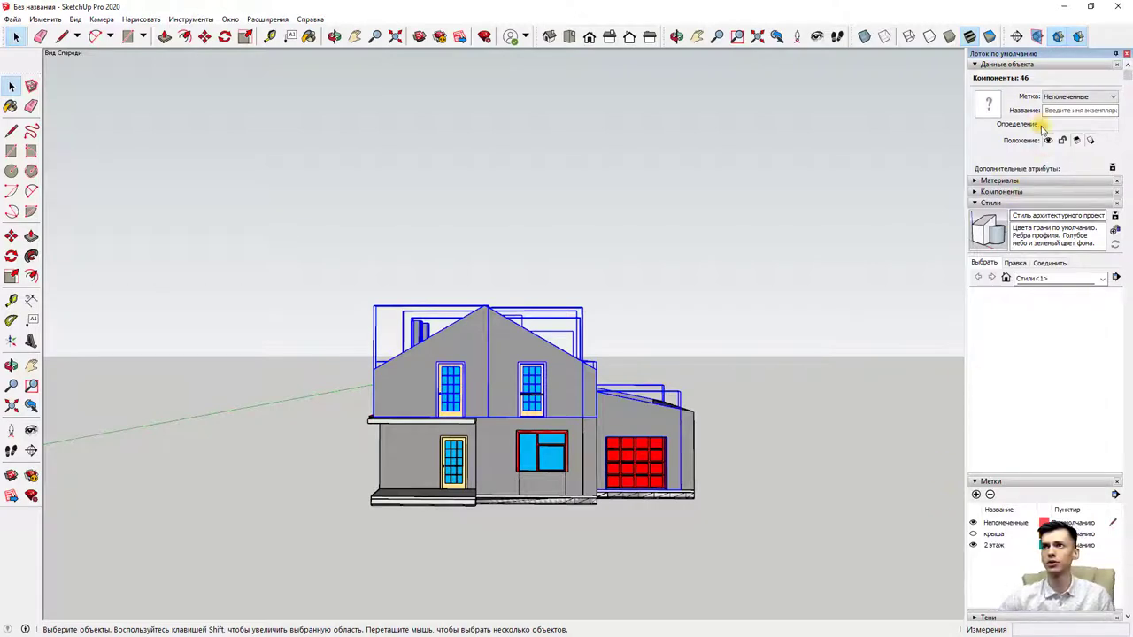
left_click(1048, 96)
left_click(1047, 110)
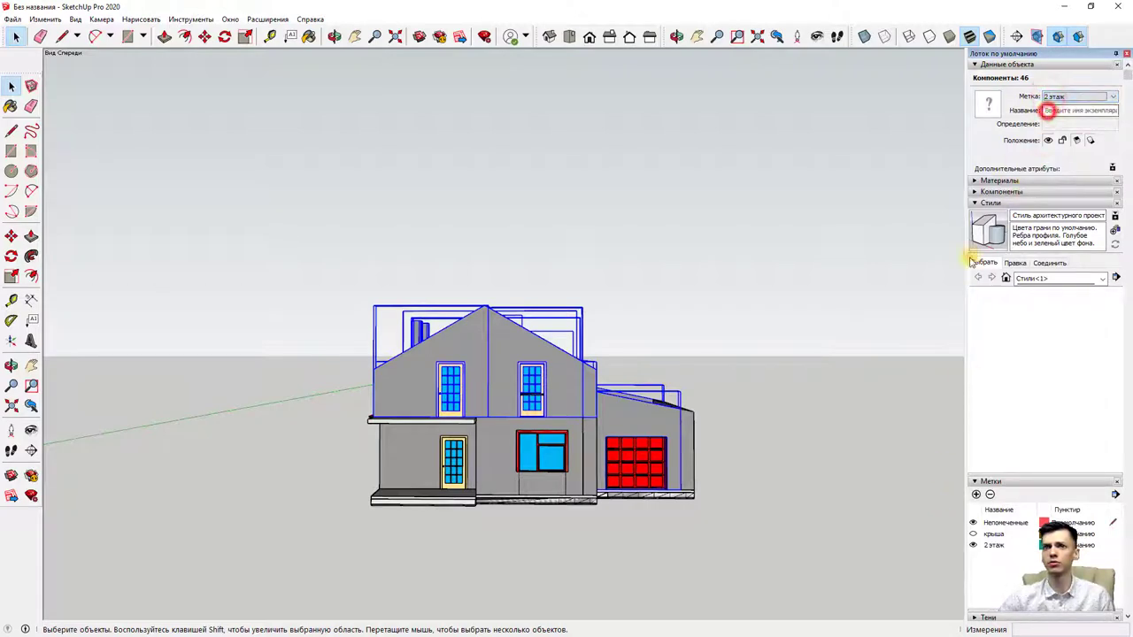
left_click(972, 545)
Step: Test hiding the 2 этаж tag, restore the second floor, and reselect its components
left_click(776, 314)
mouse_move(777, 314)
middle_mouse_down()
mouse_move(756, 392)
mouse_move(747, 376)
middle_mouse_up()
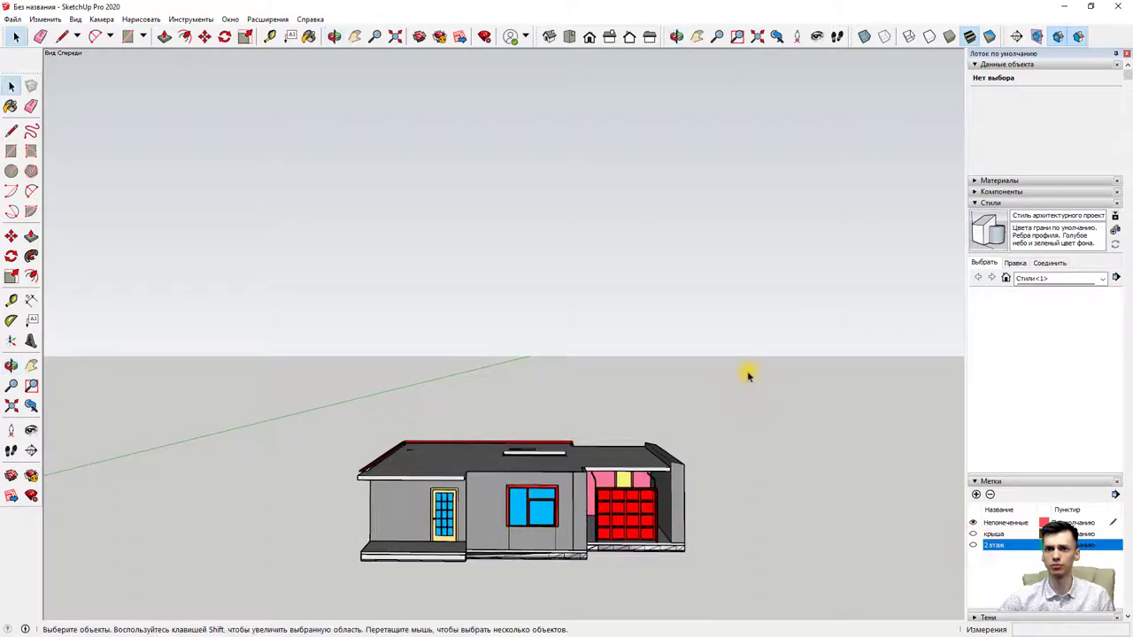
key("ctrl+z")
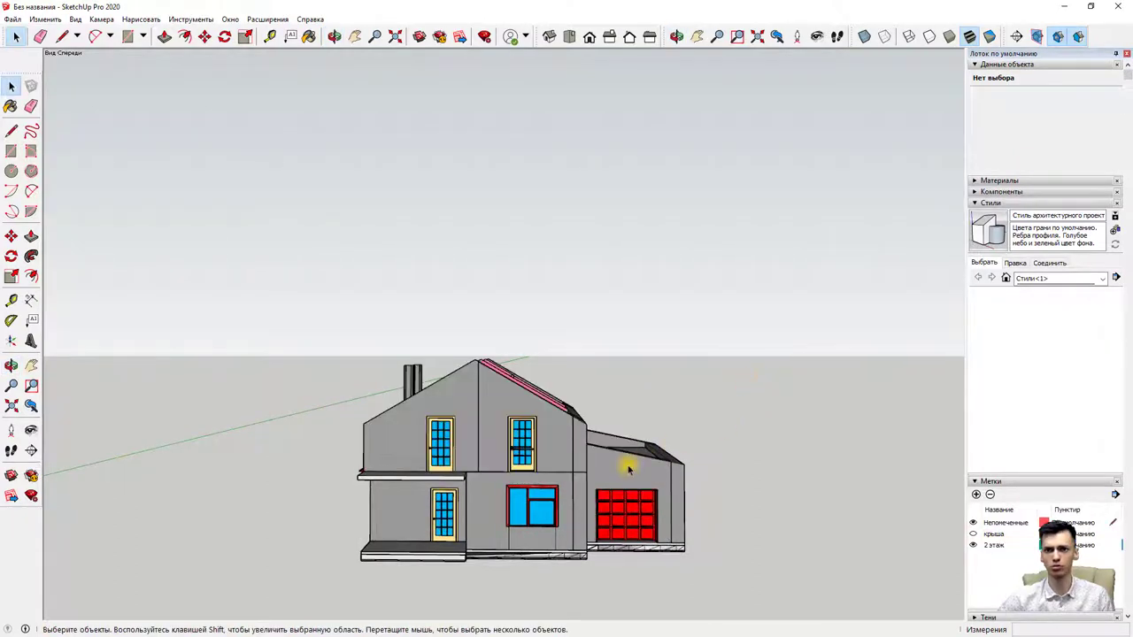
left_click(627, 459)
left_click(700, 404)
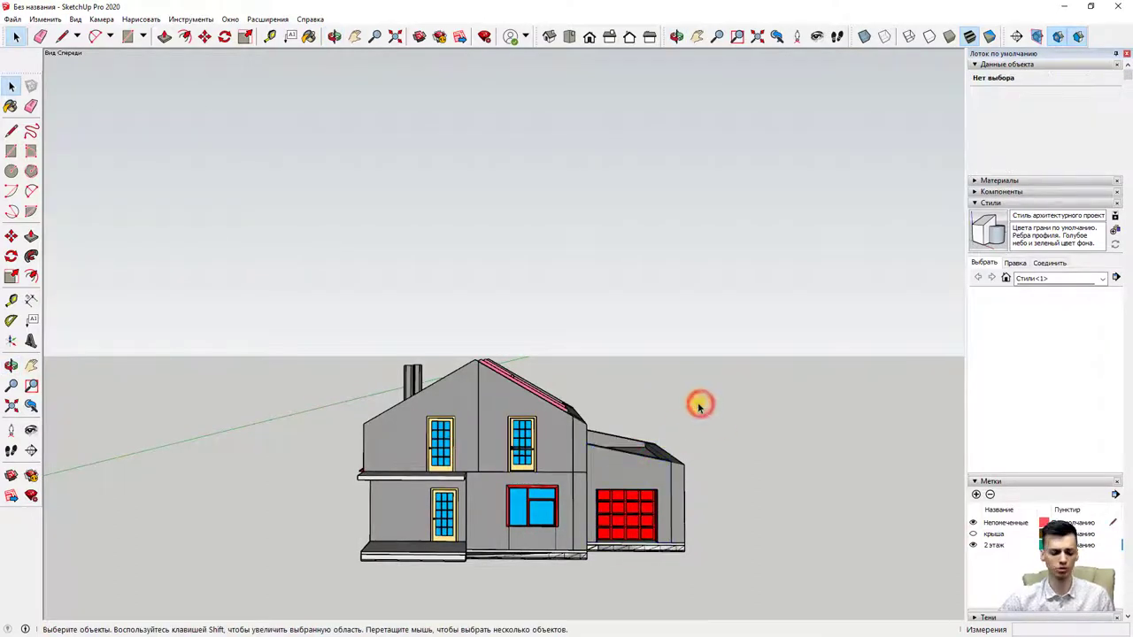
middle_click_drag(719, 387, 689, 361)
left_click_drag(701, 345, 293, 430)
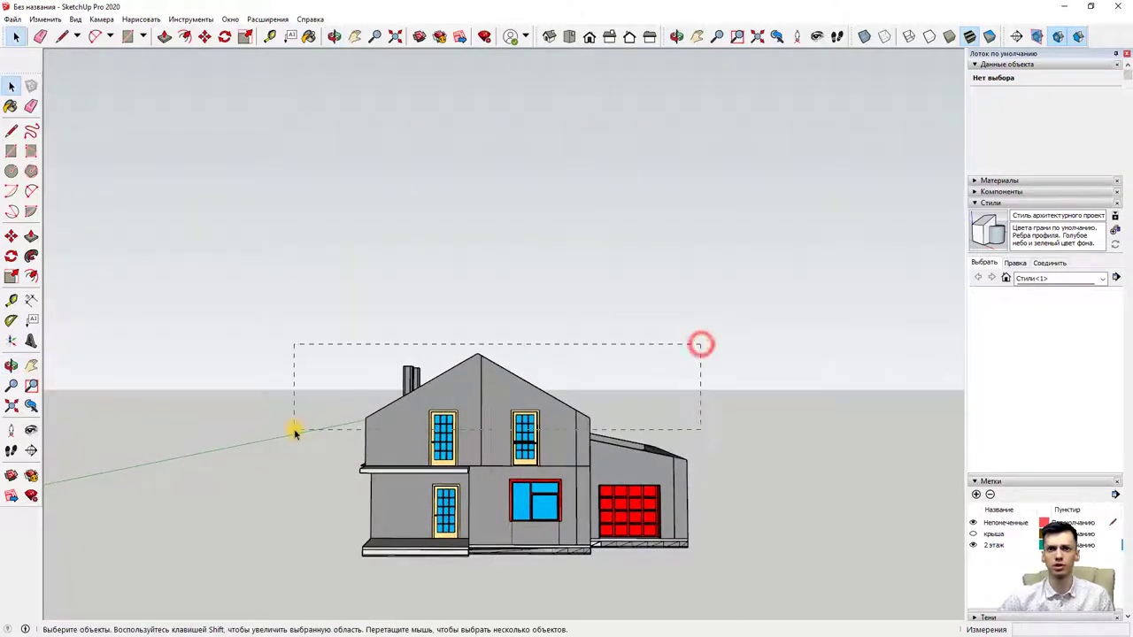
middle_click_drag(769, 327, 729, 387)
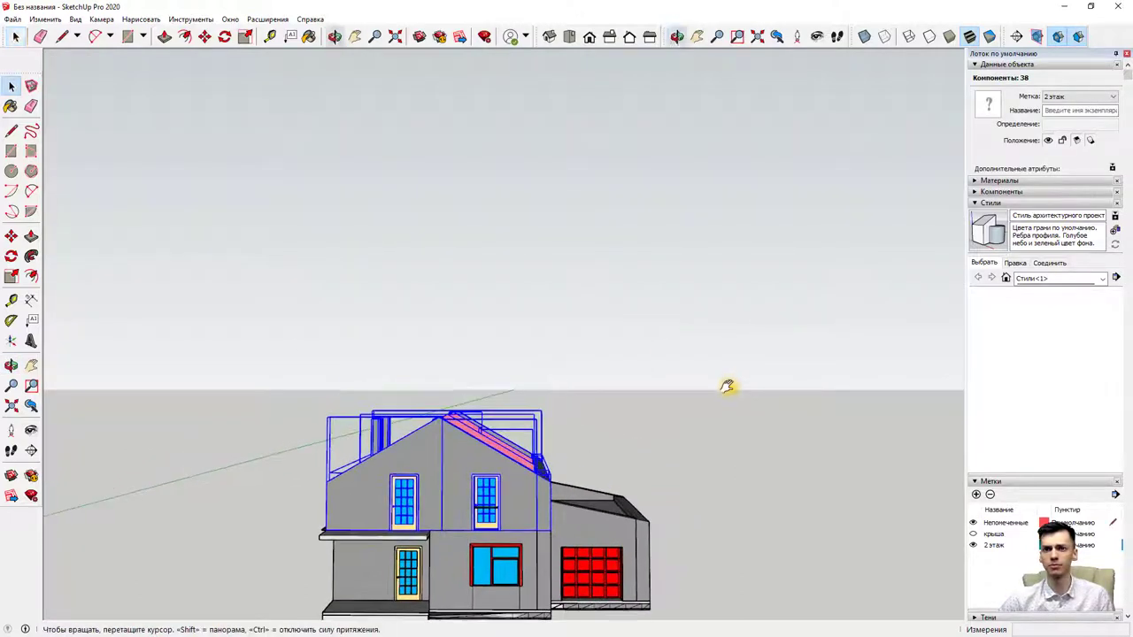
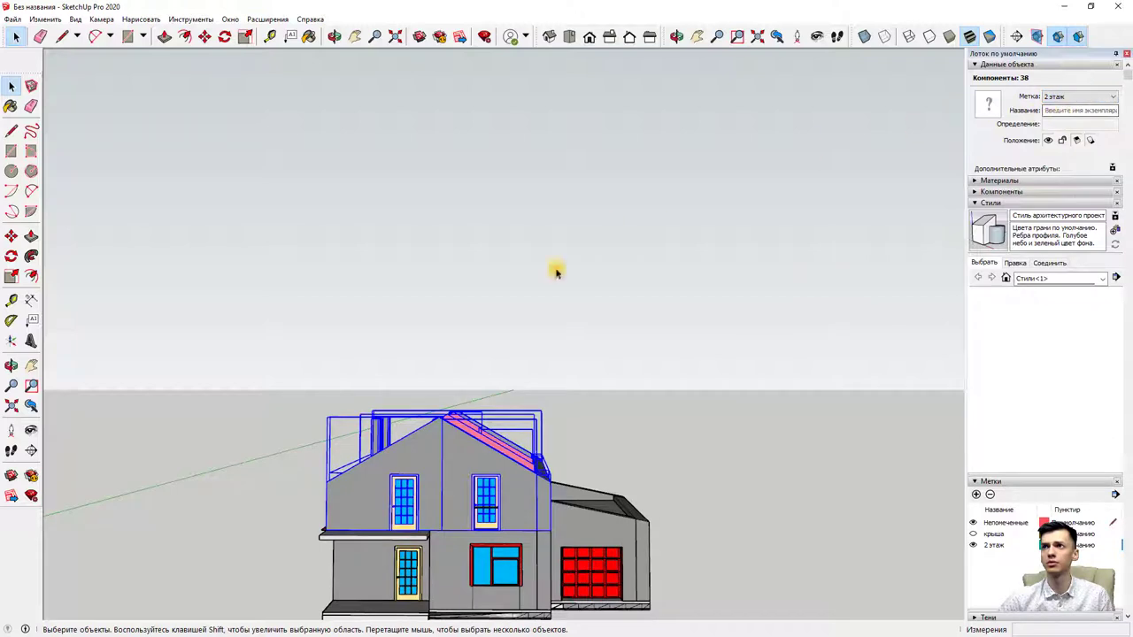
Step: Orbit to look down into the house from above and select both box pieces
right_click(483, 459)
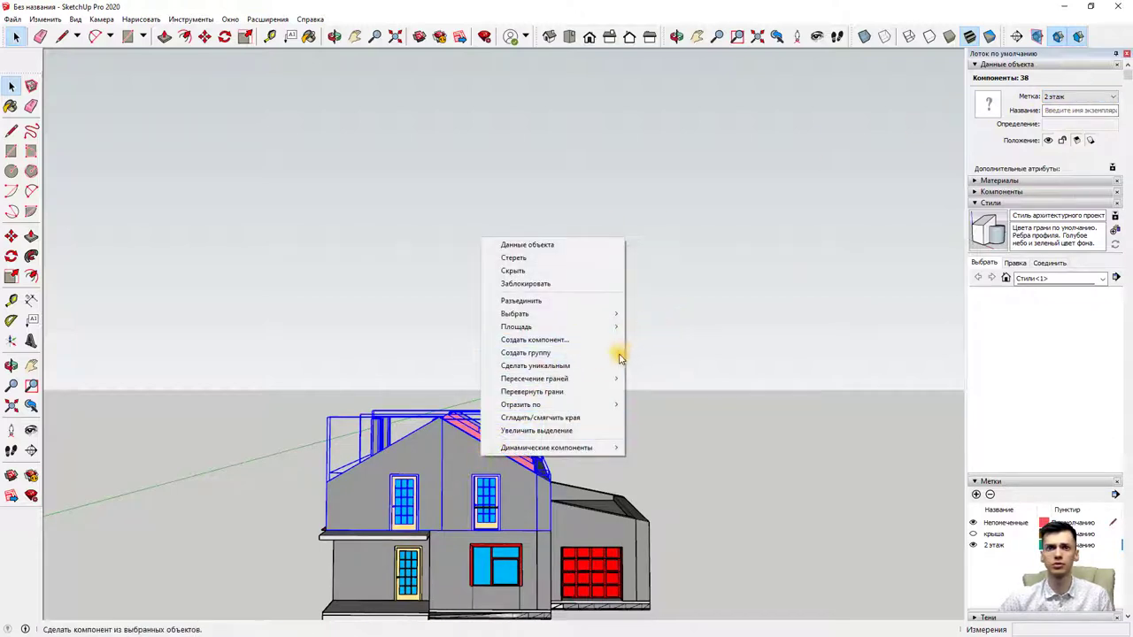
left_click(716, 321)
left_click(716, 321)
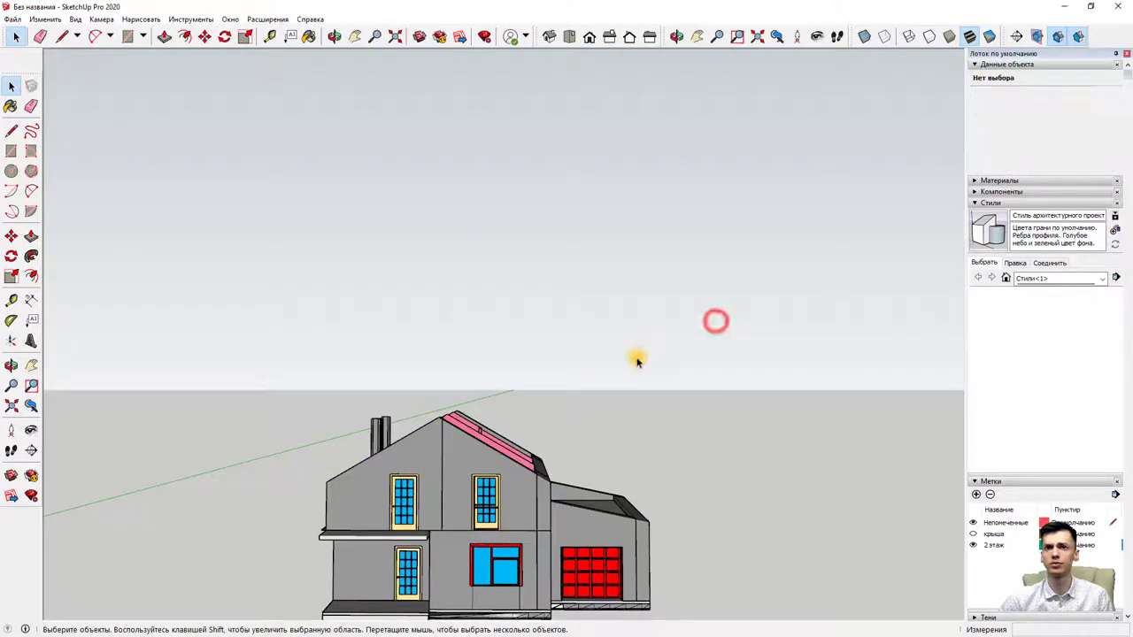
mouse_move(637, 360)
middle_mouse_down()
mouse_move(590, 404)
mouse_move(590, 362)
mouse_move(493, 498)
mouse_move(540, 512)
mouse_move(576, 410)
mouse_move(557, 524)
mouse_move(468, 597)
middle_mouse_up()
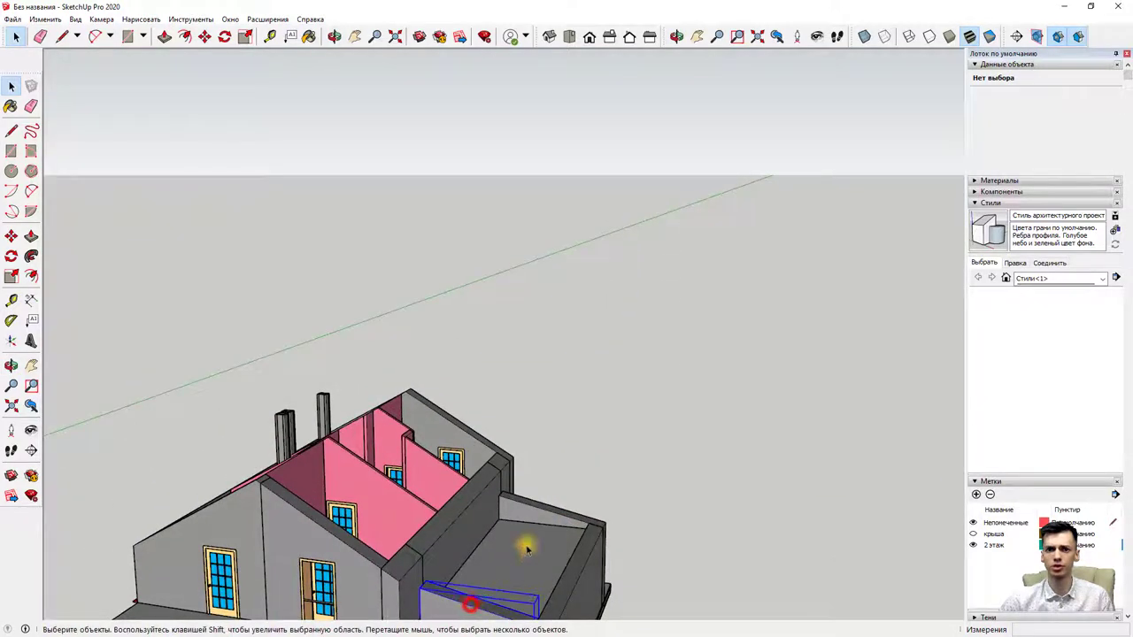
left_click(545, 509)
left_click(443, 600, "shift")
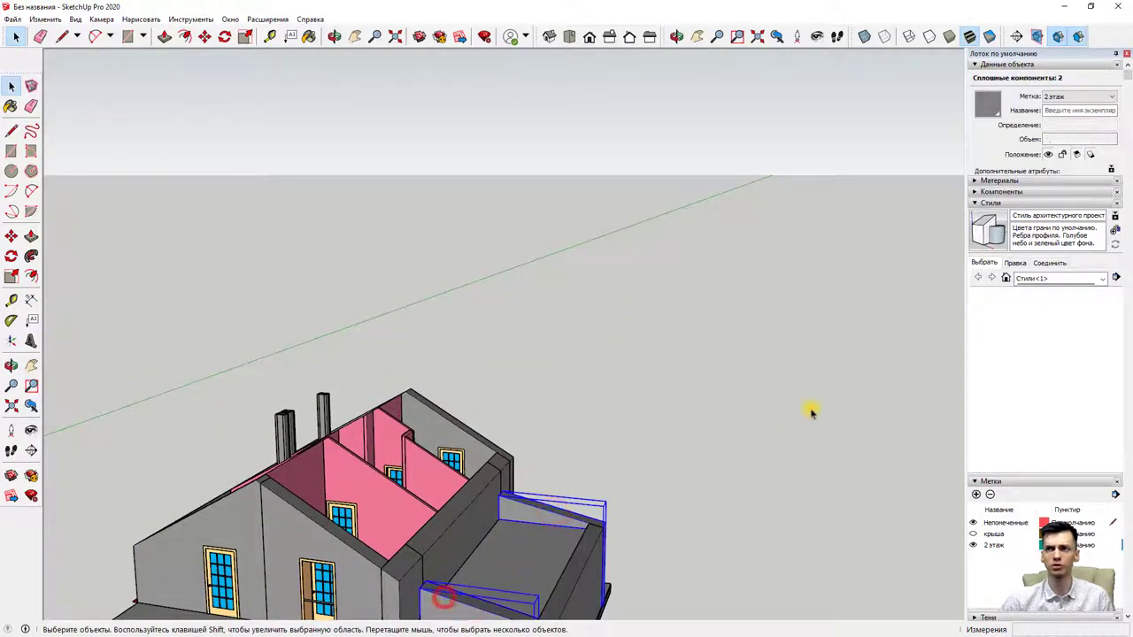
Step: Create a '1 этаж' tag, assign the box pieces to it, and hide the '2 этаж' tag
left_click(974, 496)
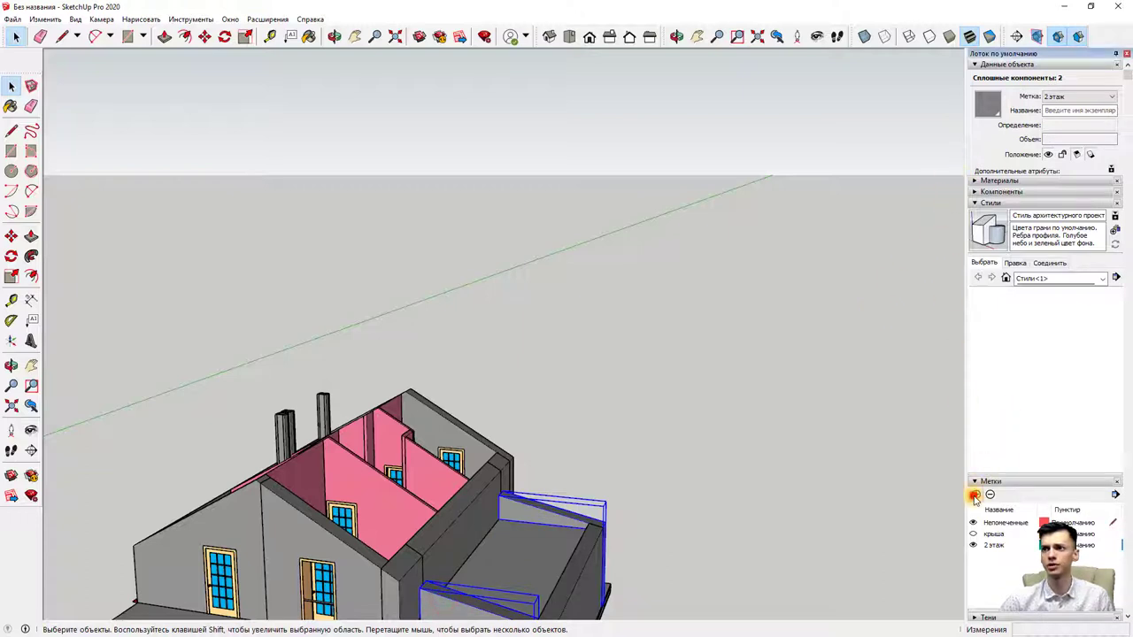
type("1 этаж")
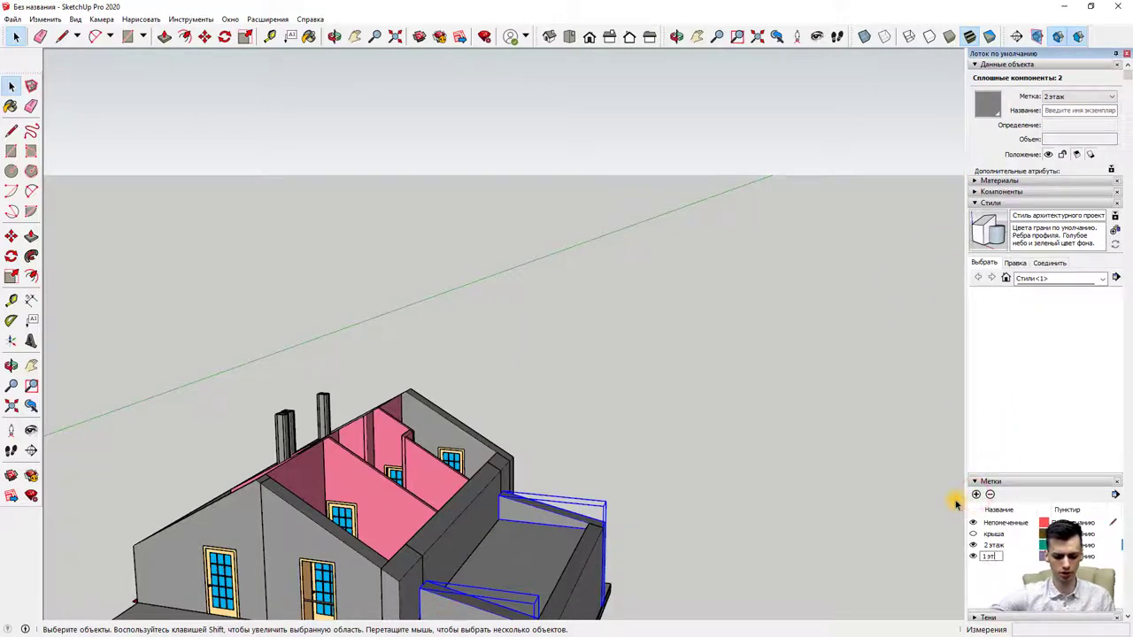
left_click(1058, 97)
left_click(1056, 116)
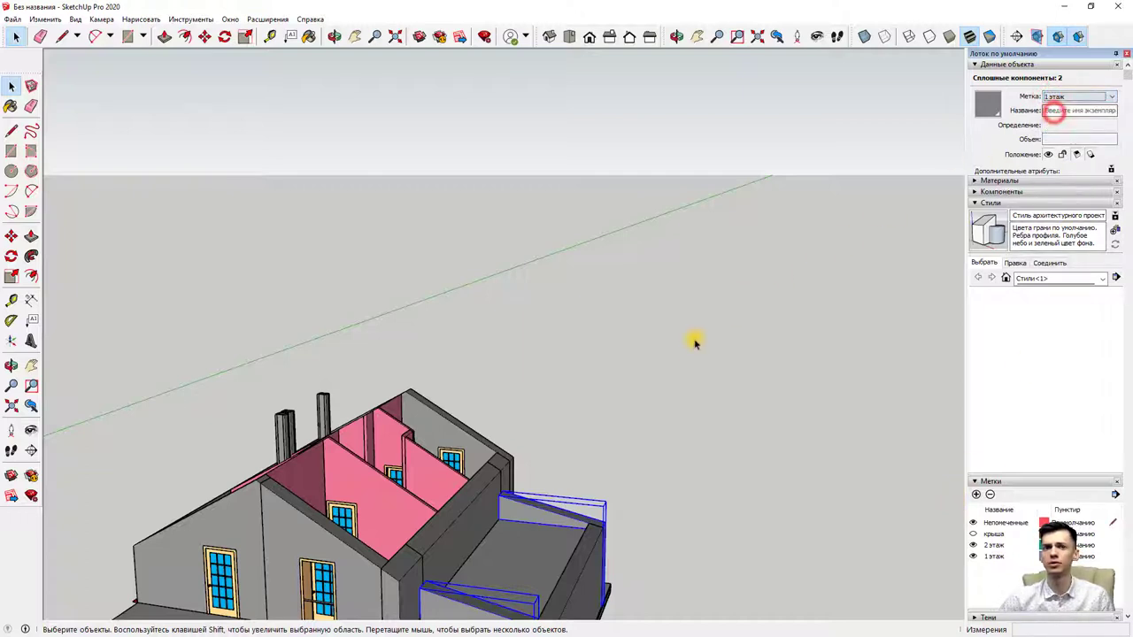
left_click(974, 546)
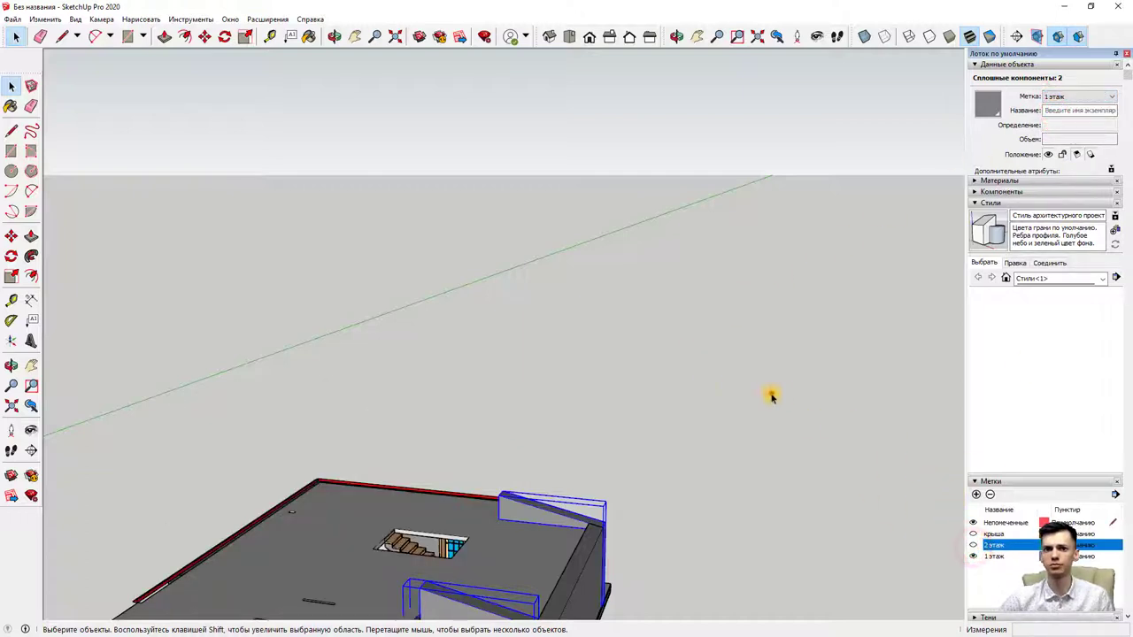
Step: Orbit to a three-quarter view of the ground floor and select the floor slab
mouse_move(771, 392)
middle_mouse_down()
mouse_move(662, 481)
mouse_move(549, 526)
mouse_move(533, 468)
mouse_move(477, 438)
middle_mouse_up()
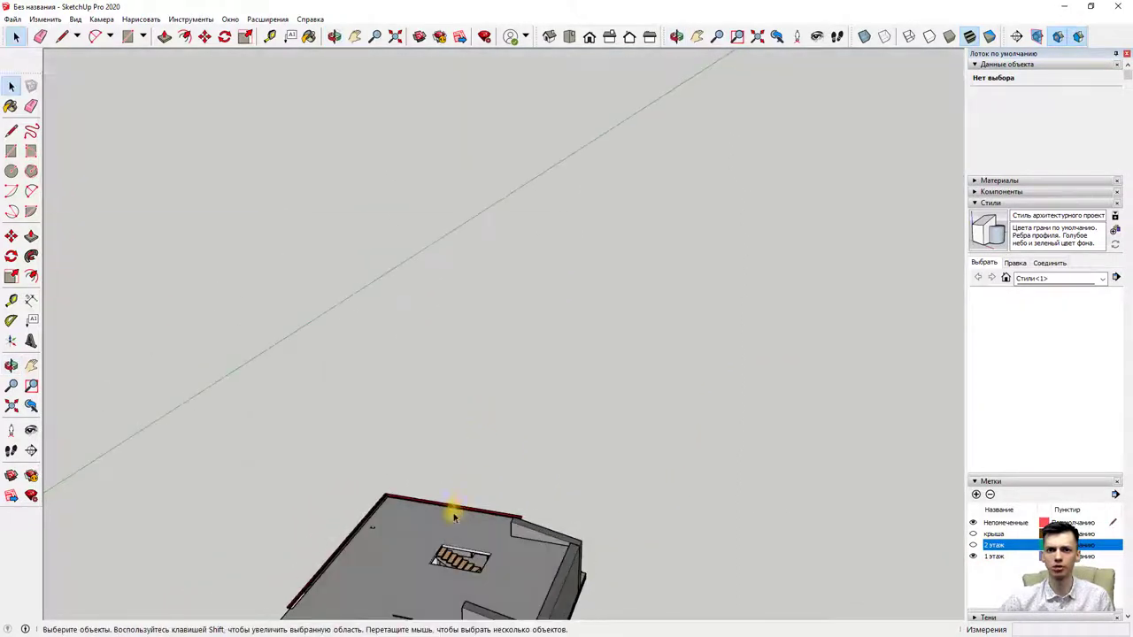
mouse_move(453, 509)
middle_mouse_down()
mouse_move(496, 380)
mouse_move(475, 396)
middle_mouse_up()
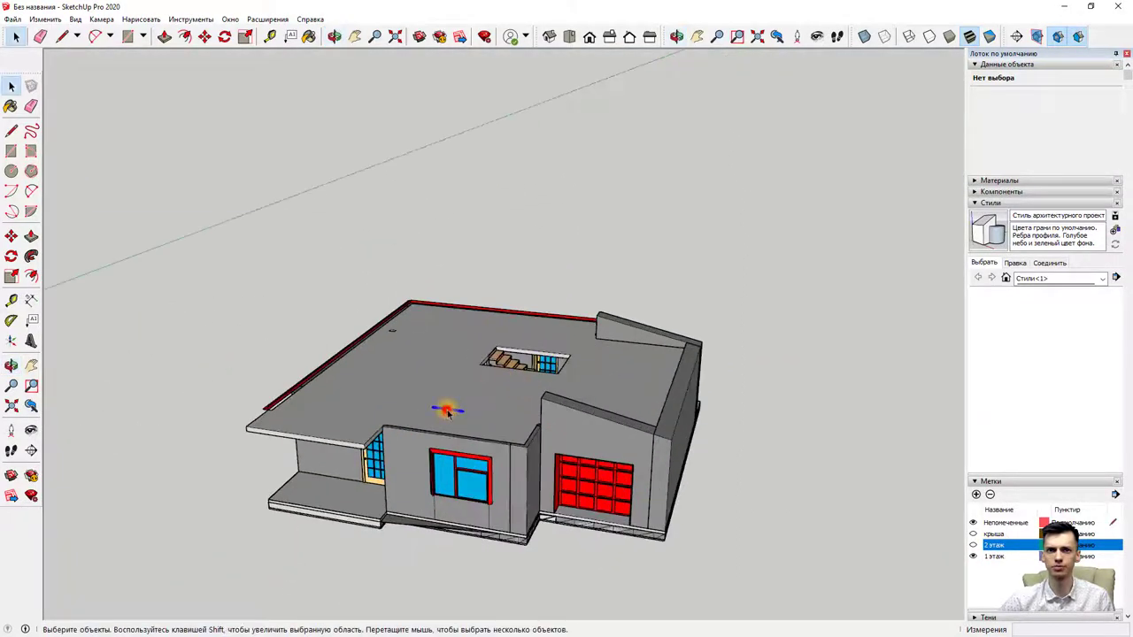
scroll(447, 411, "up", 2)
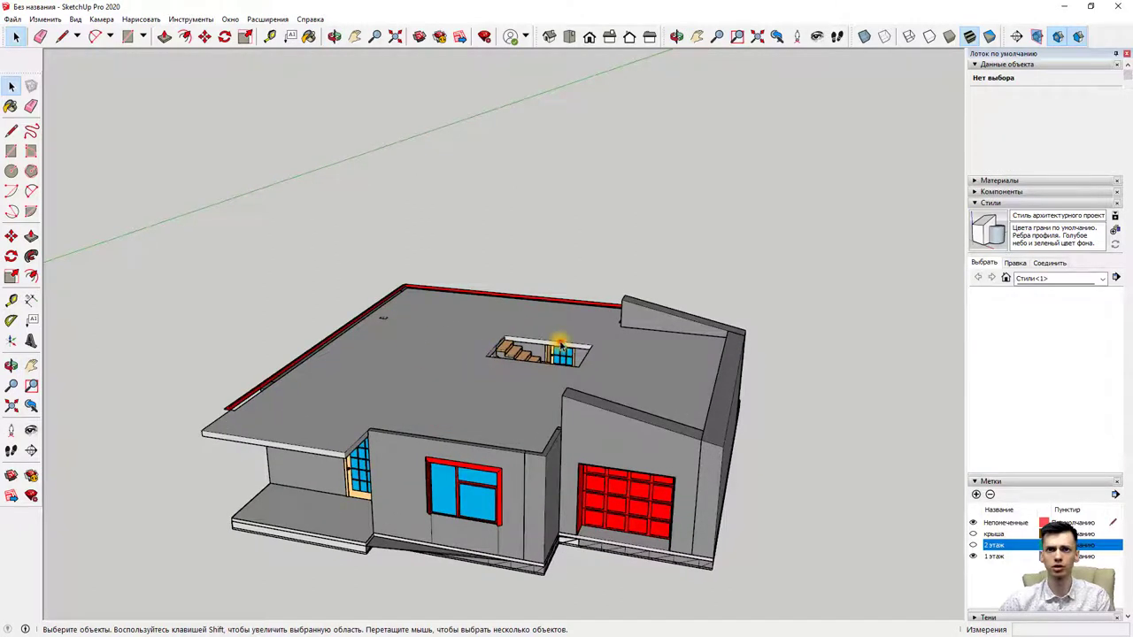
left_click(560, 346)
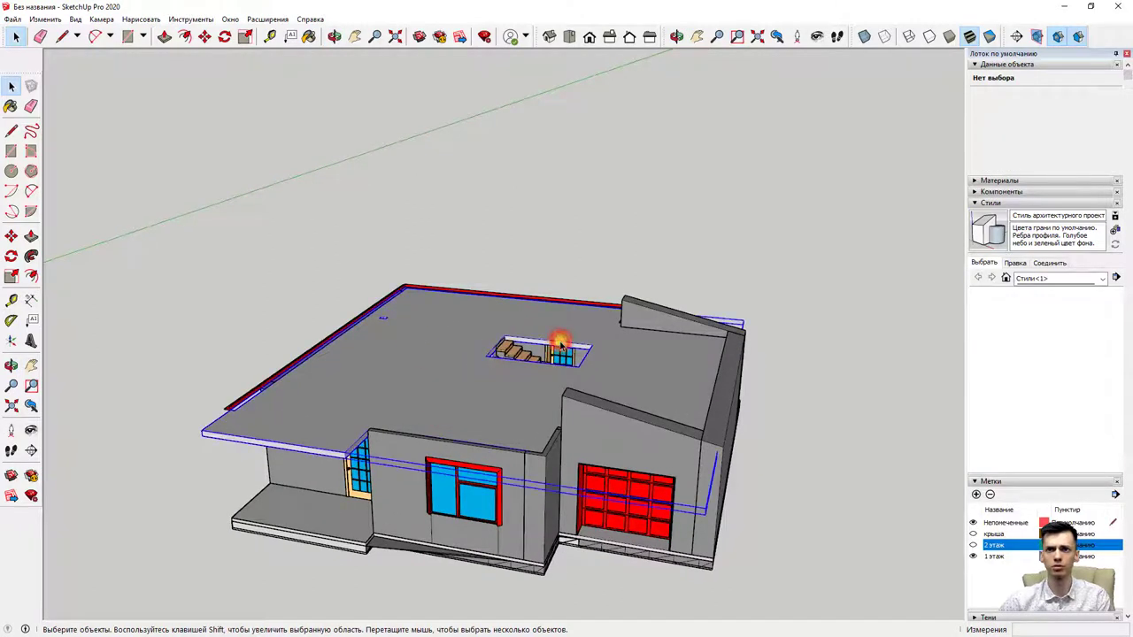
Step: Create a 'перекрытие' tag, move the floor slab onto it, and hide that tag
left_click(978, 496)
type("перекрытие")
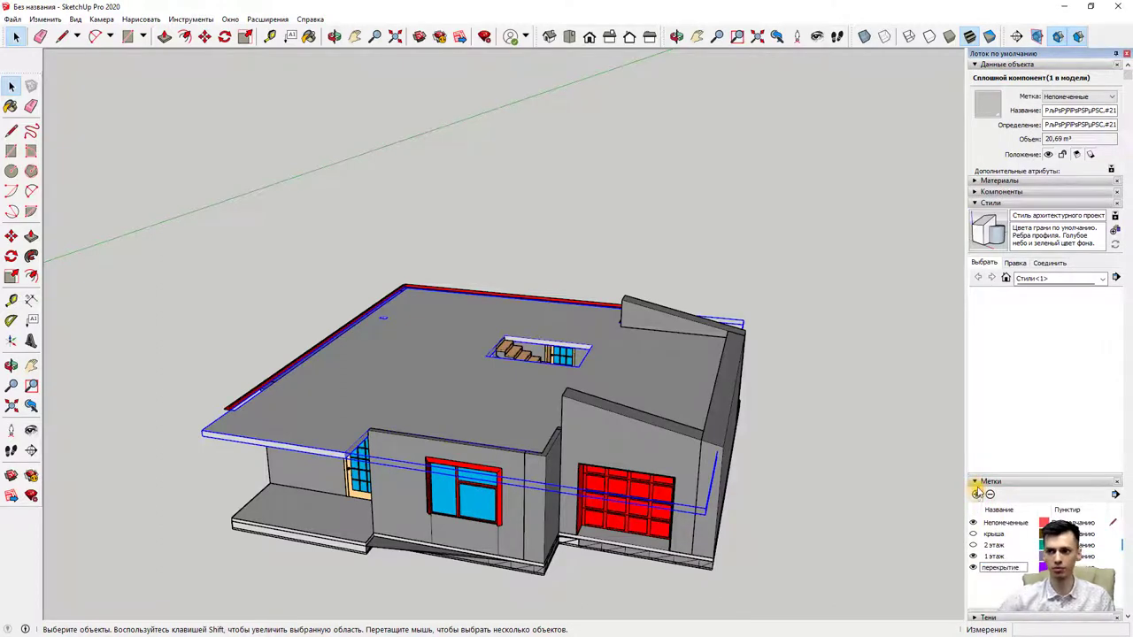
key("Return")
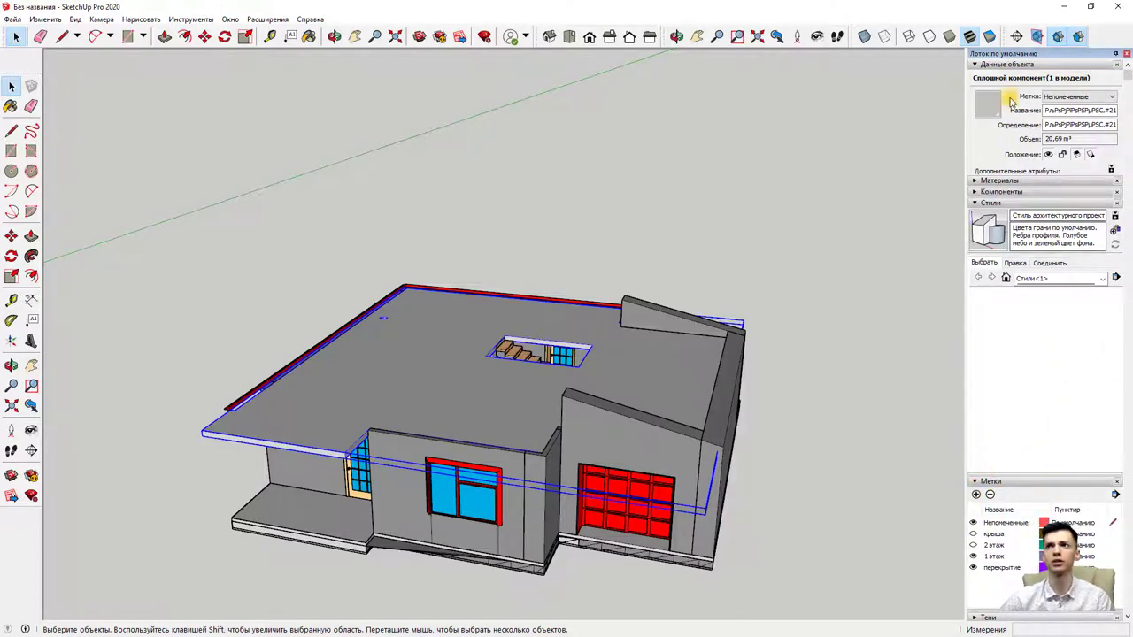
left_click(1076, 96)
left_click(1061, 139)
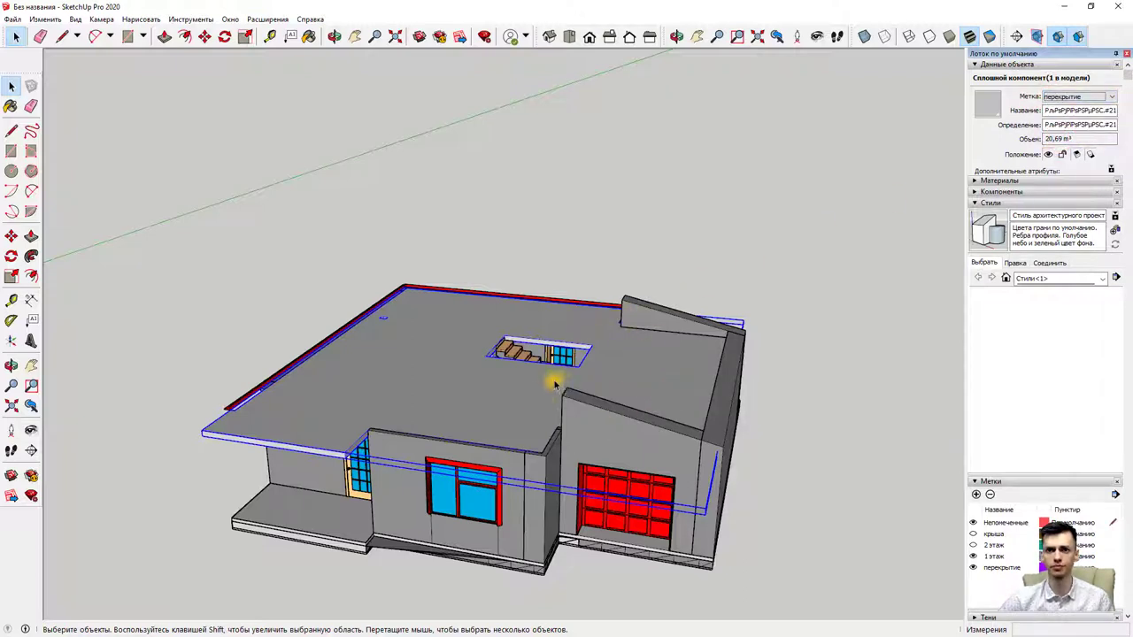
left_click(973, 568)
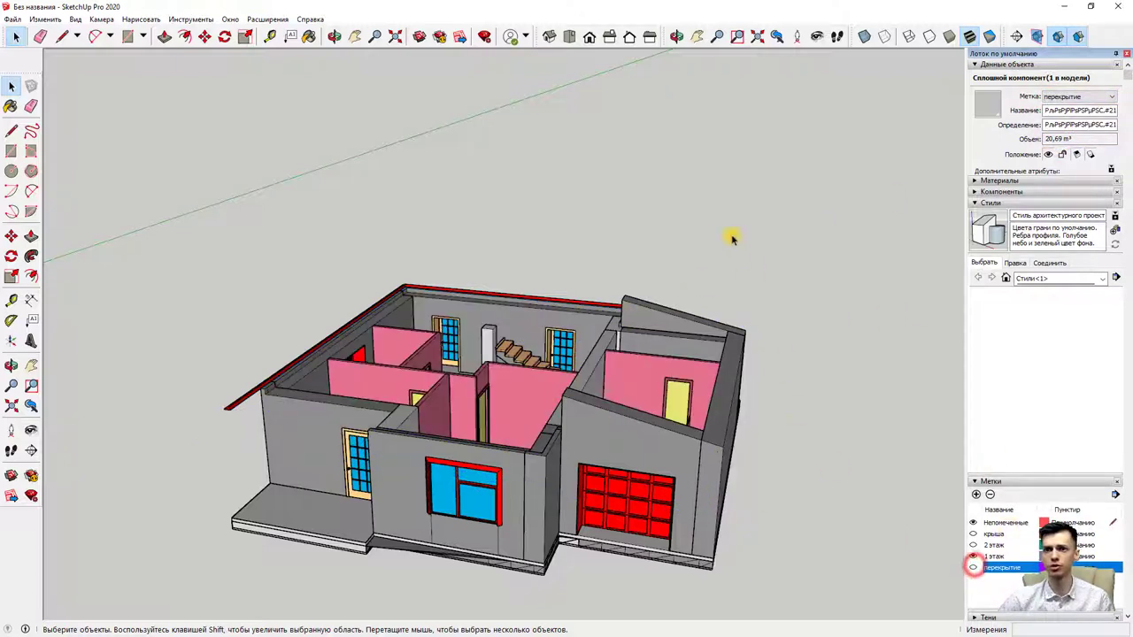
mouse_move(711, 243)
middle_mouse_down()
mouse_move(756, 476)
mouse_move(643, 392)
mouse_move(835, 358)
middle_mouse_up()
Step: Put the staircase on a new 'лестница' tag and hide the tag
left_click(553, 323)
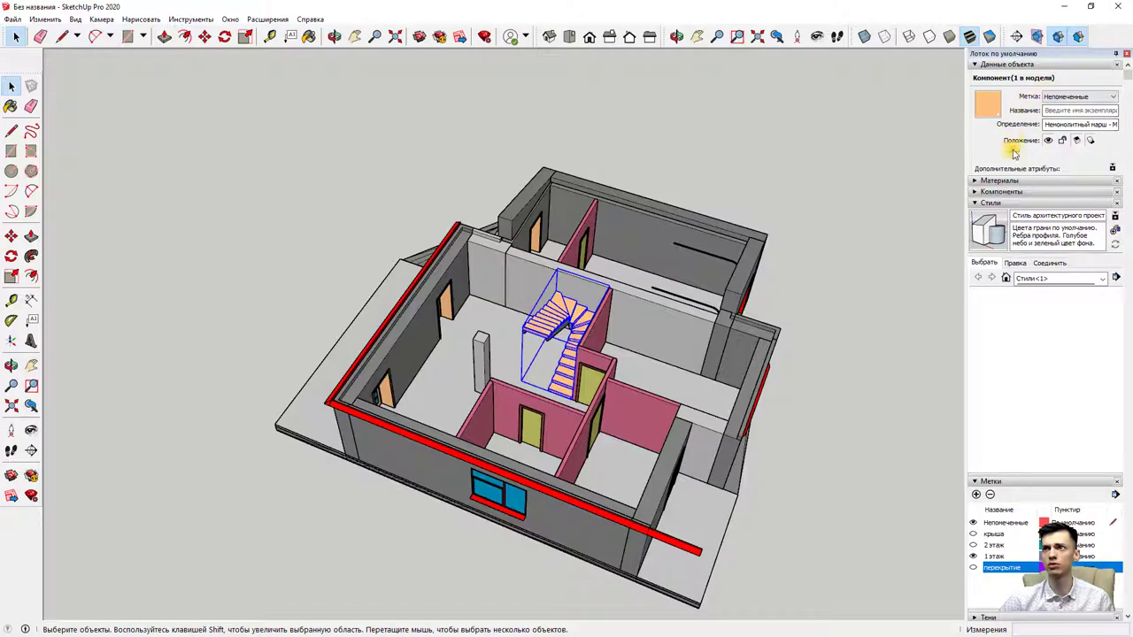
left_click(977, 493)
type("лестница")
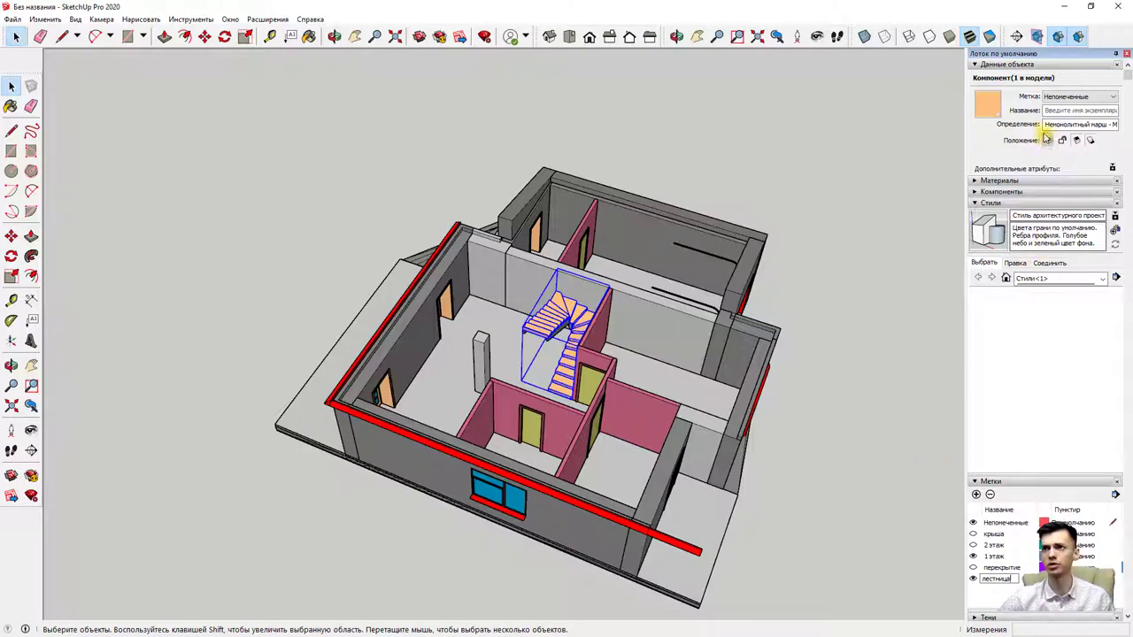
left_click(1075, 99)
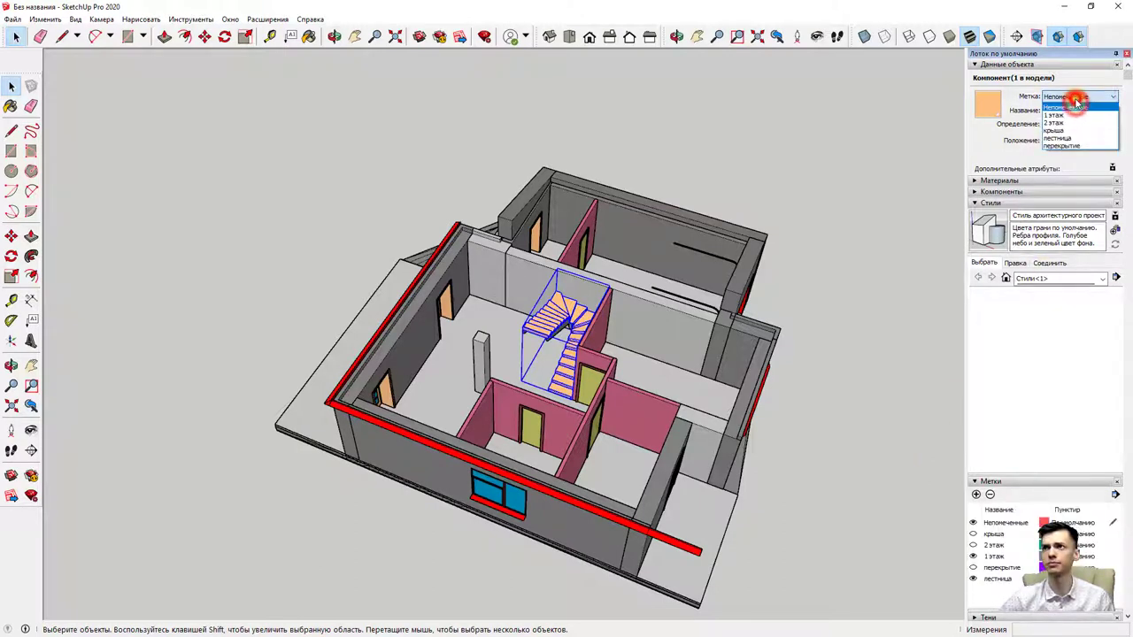
left_click(1063, 138)
left_click(973, 578)
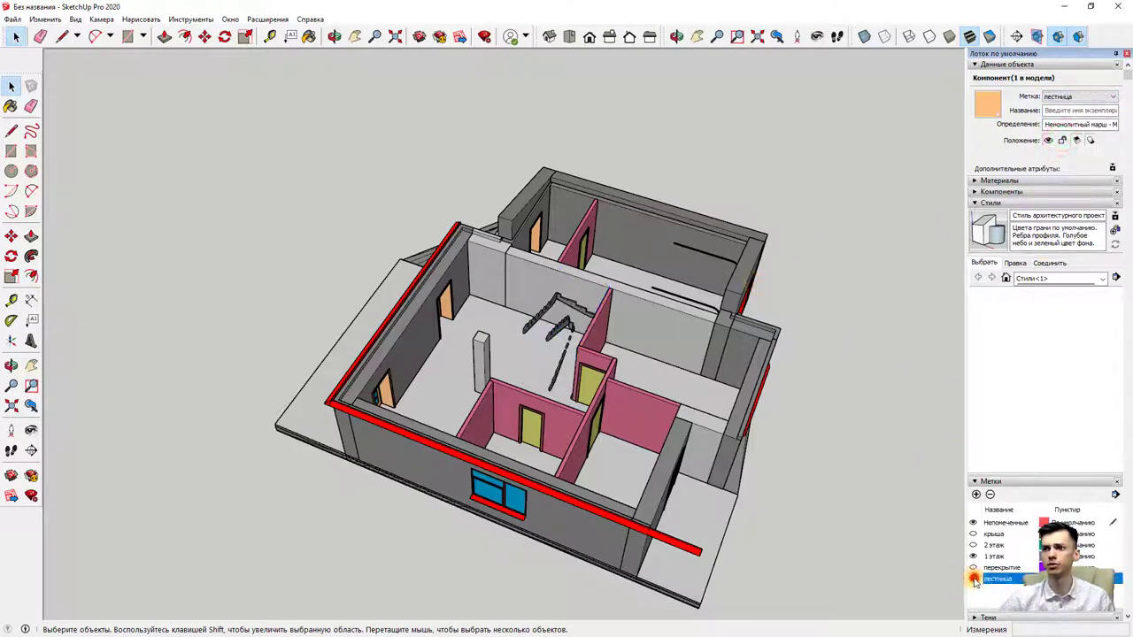
Step: Orbit over the floor plan and select, then deselect, a leftover stair fragment
middle_click_drag(872, 399, 617, 339)
left_click(557, 334)
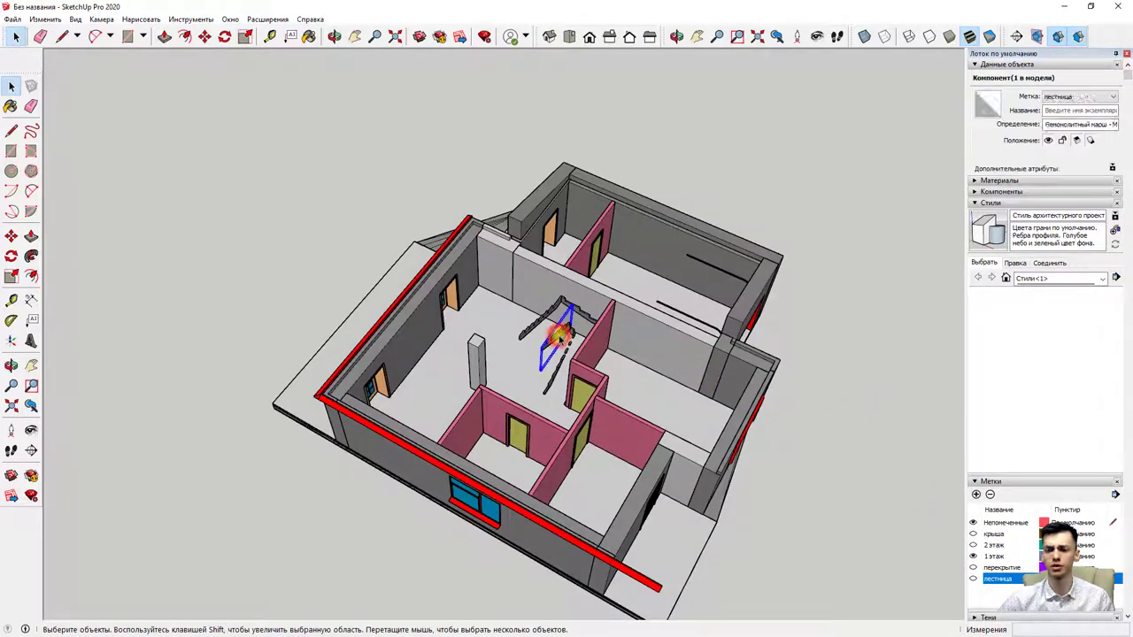
left_click(547, 334)
left_click(536, 324)
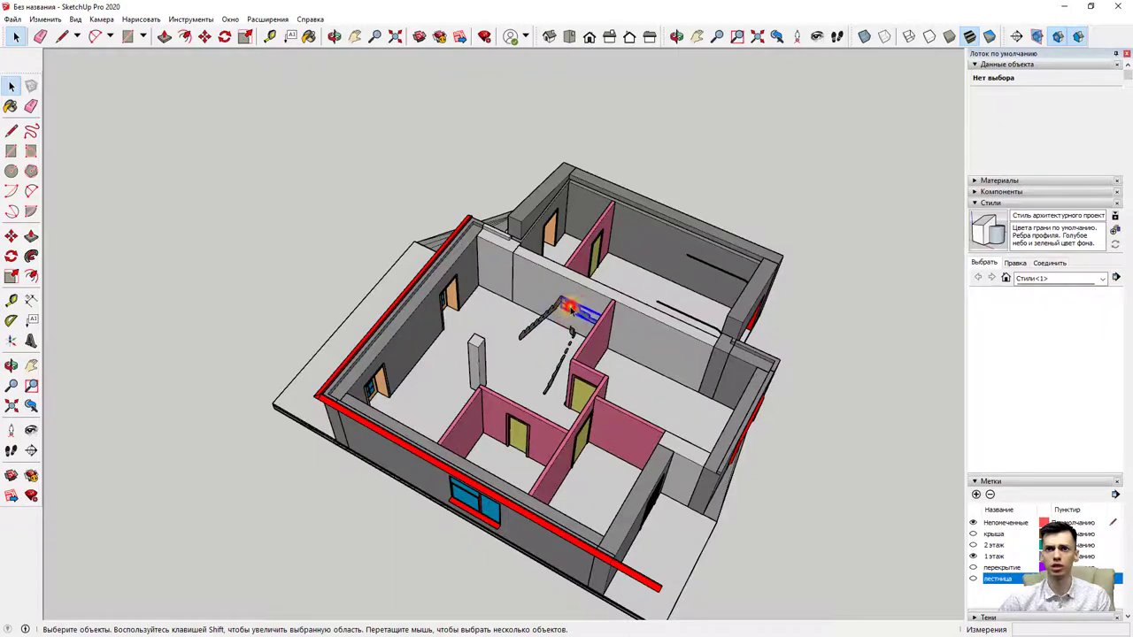
scroll(569, 333, "up", 2)
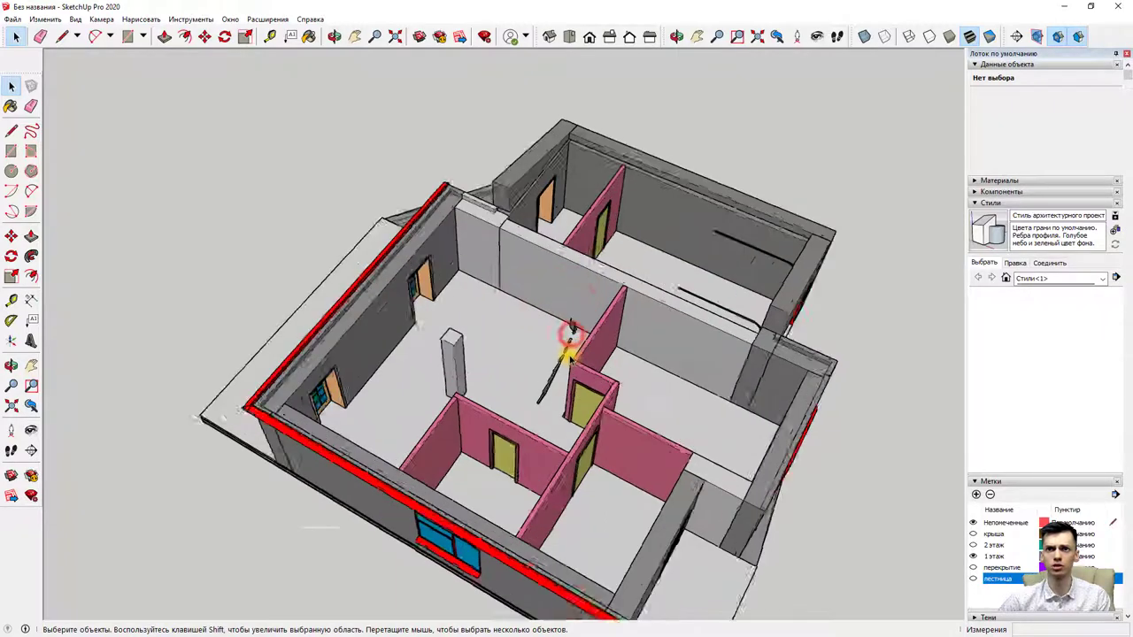
scroll(571, 327, "up", 3)
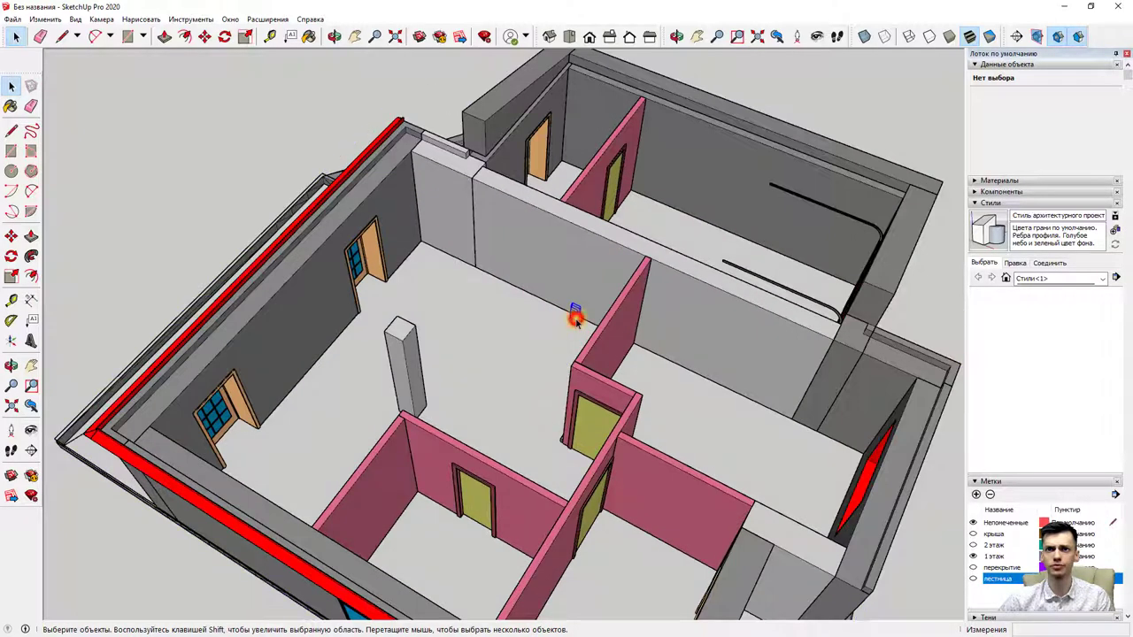
scroll(575, 319, "down", 3)
scroll(508, 331, "down", 2)
mouse_move(534, 379)
middle_mouse_down()
mouse_move(544, 137)
mouse_move(559, 314)
middle_mouse_up()
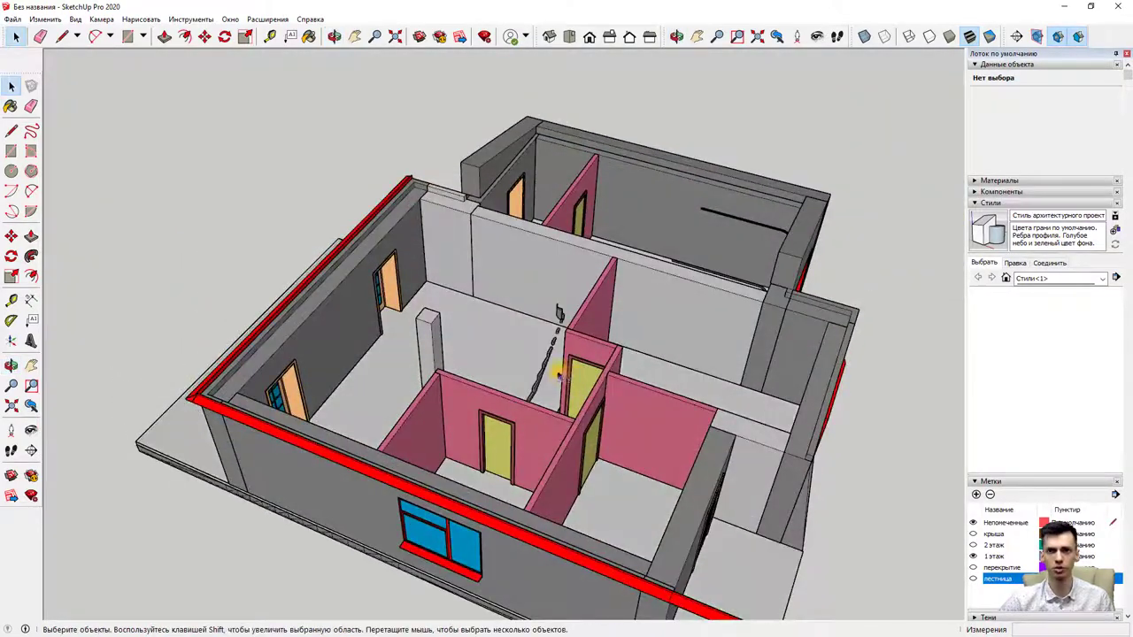
left_click(563, 314)
scroll(551, 310, "up", 3)
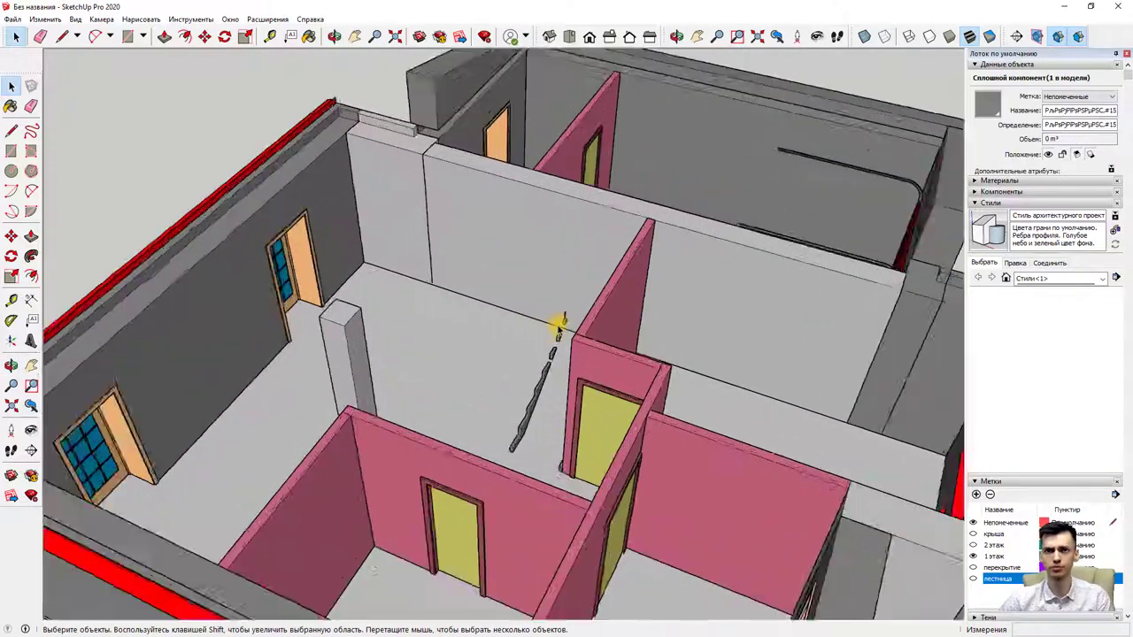
scroll(549, 345, "up", 1)
right_click(544, 379)
left_click(545, 379)
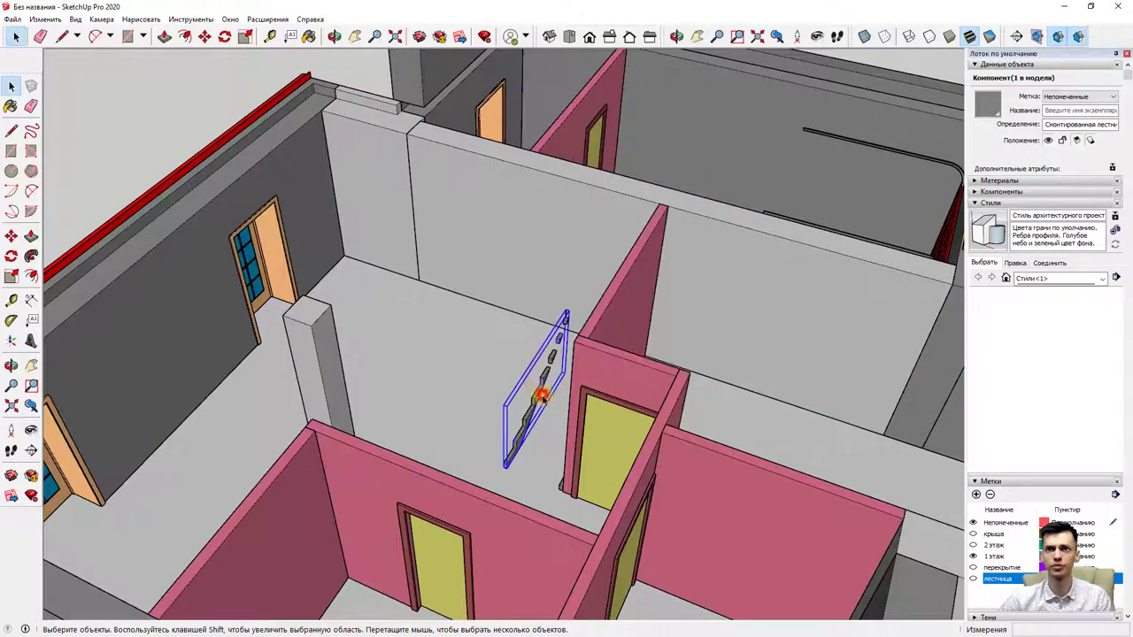
left_click(542, 383)
left_click(540, 378)
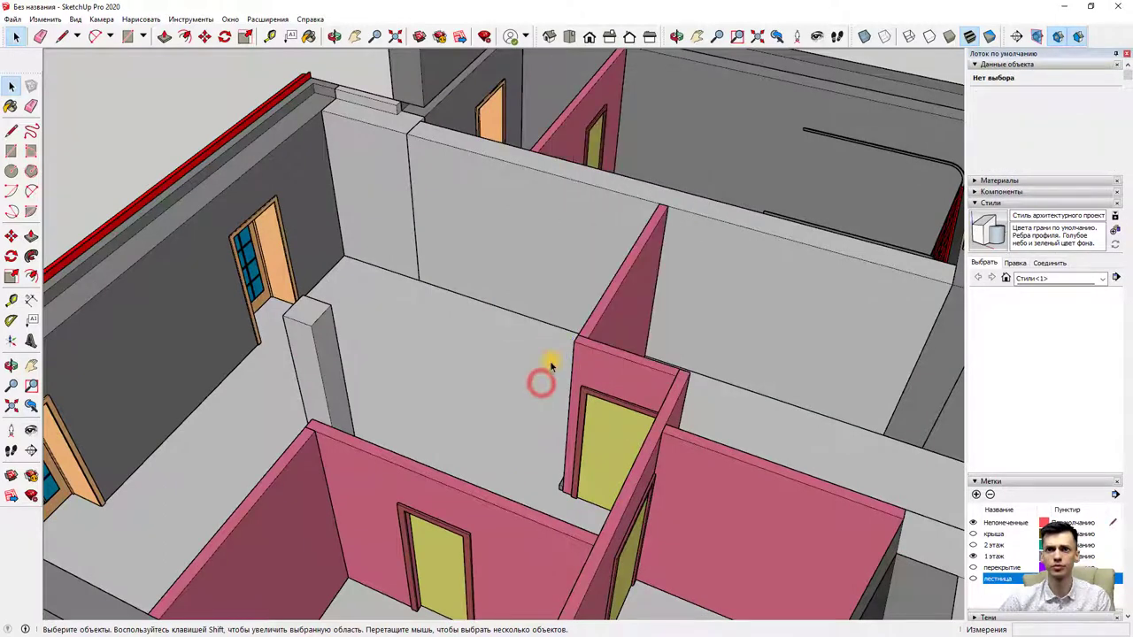
scroll(545, 382, "down", 6)
mouse_move(542, 394)
middle_mouse_down()
mouse_move(228, 156)
mouse_move(412, 355)
middle_mouse_up()
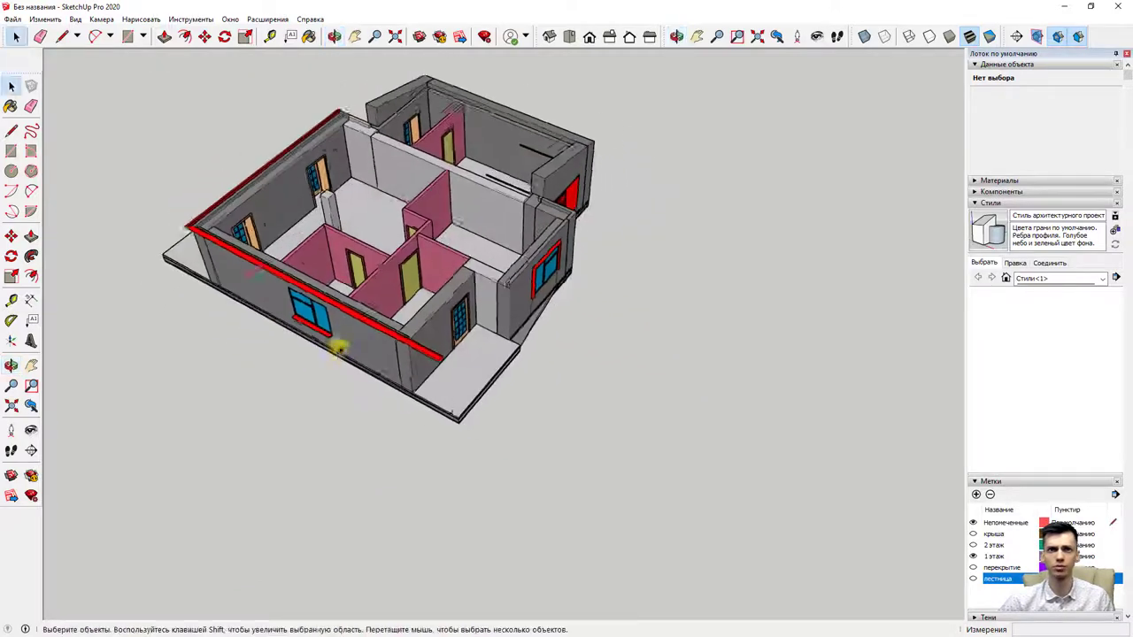
left_click(413, 354)
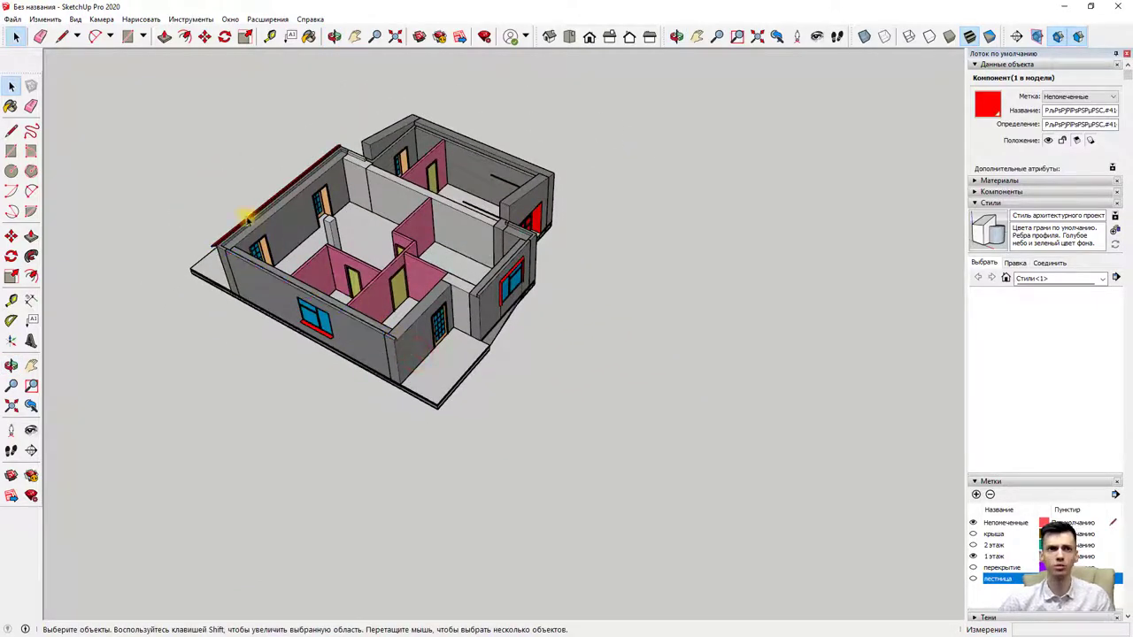
left_click(241, 217)
Step: Switch to the Top view and select the left outer wall
middle_click_drag(241, 218, 183, 291)
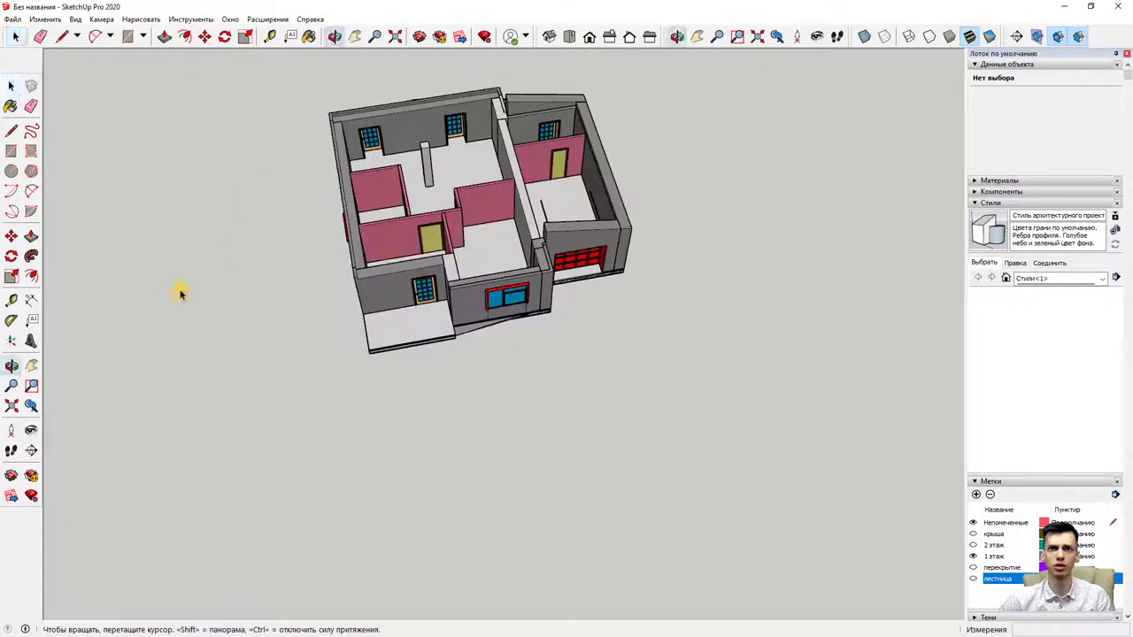
scroll(640, 162, "up", 2)
scroll(512, 234, "up", 3)
scroll(512, 235, "down", 1)
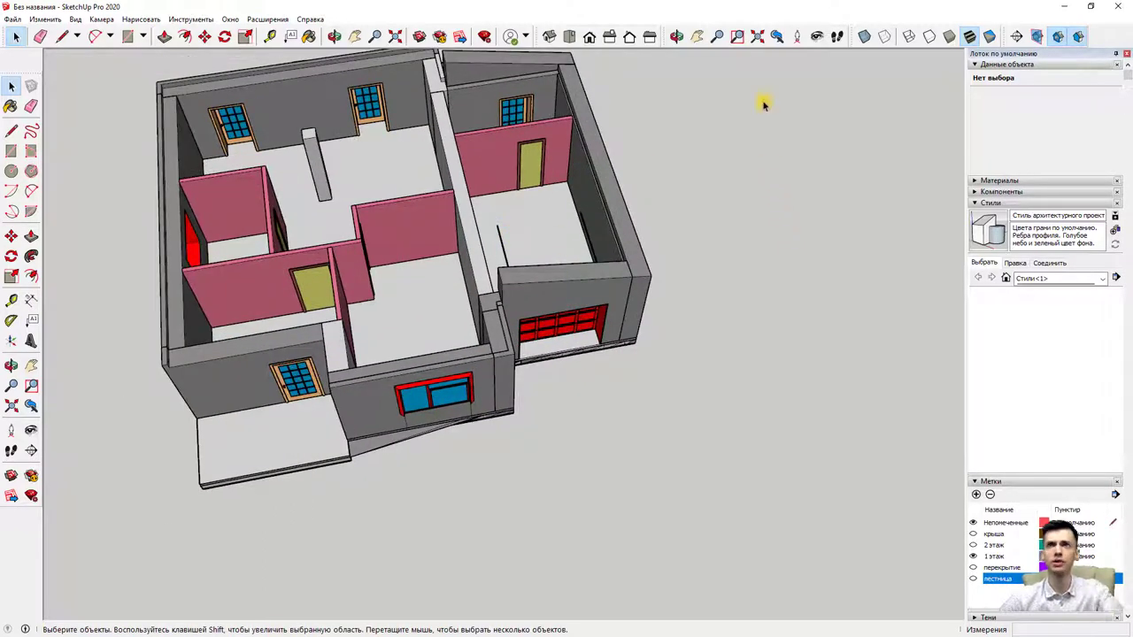
left_click(571, 38)
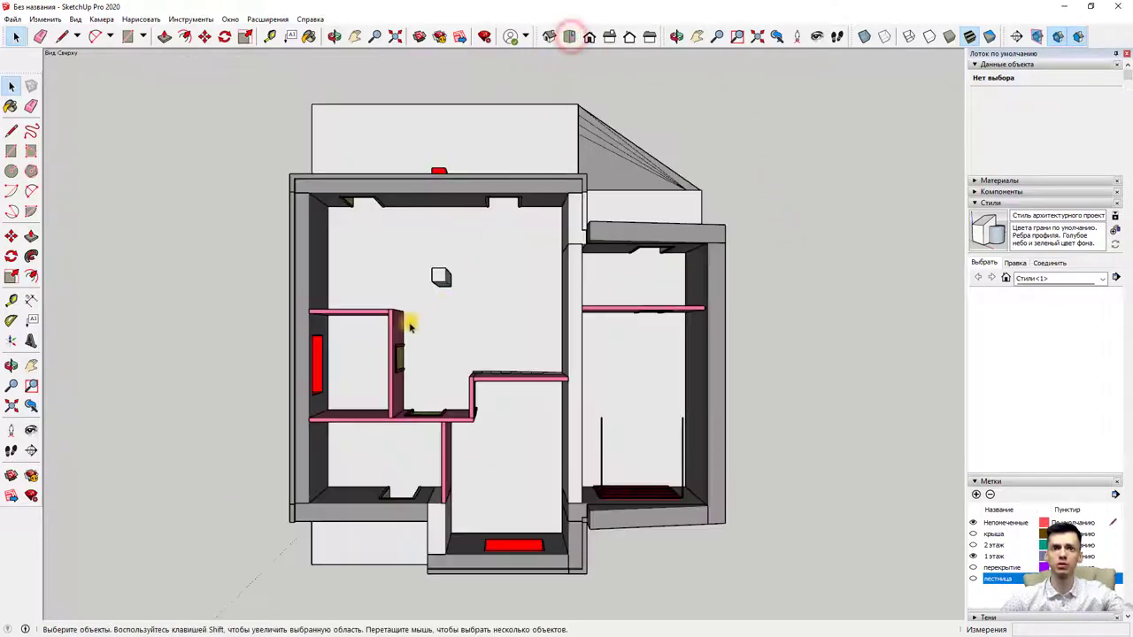
scroll(319, 303, "up", 2)
left_click(324, 289)
Step: Measure the left outer wall with the Tape Measure, confirming 10160 mm
scroll(318, 284, "down", 2)
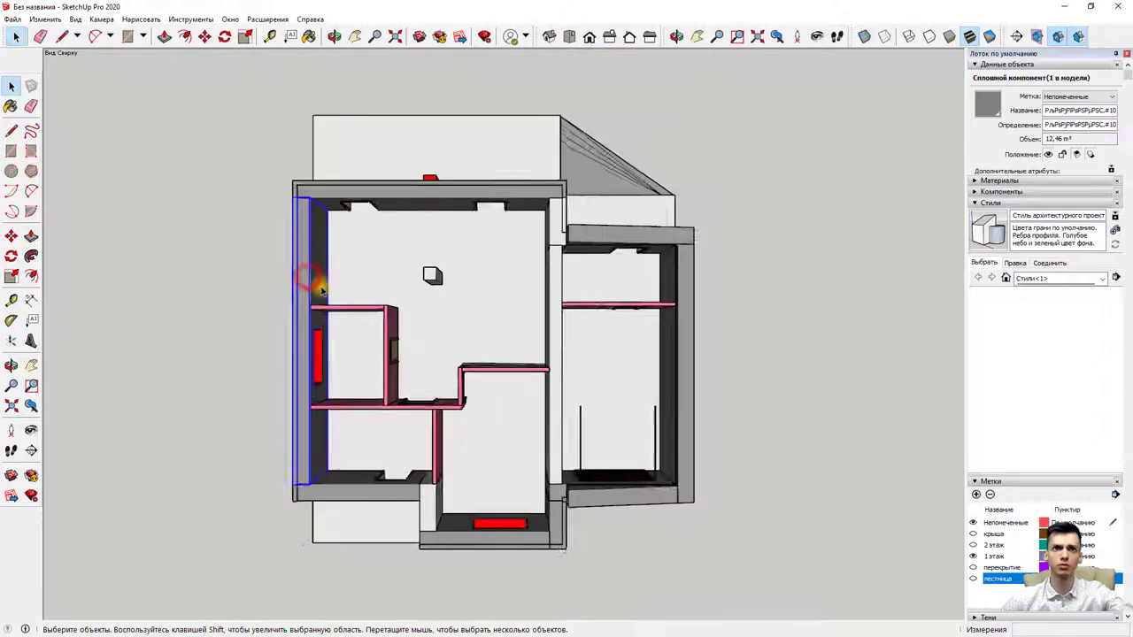
scroll(319, 283, "down", 1)
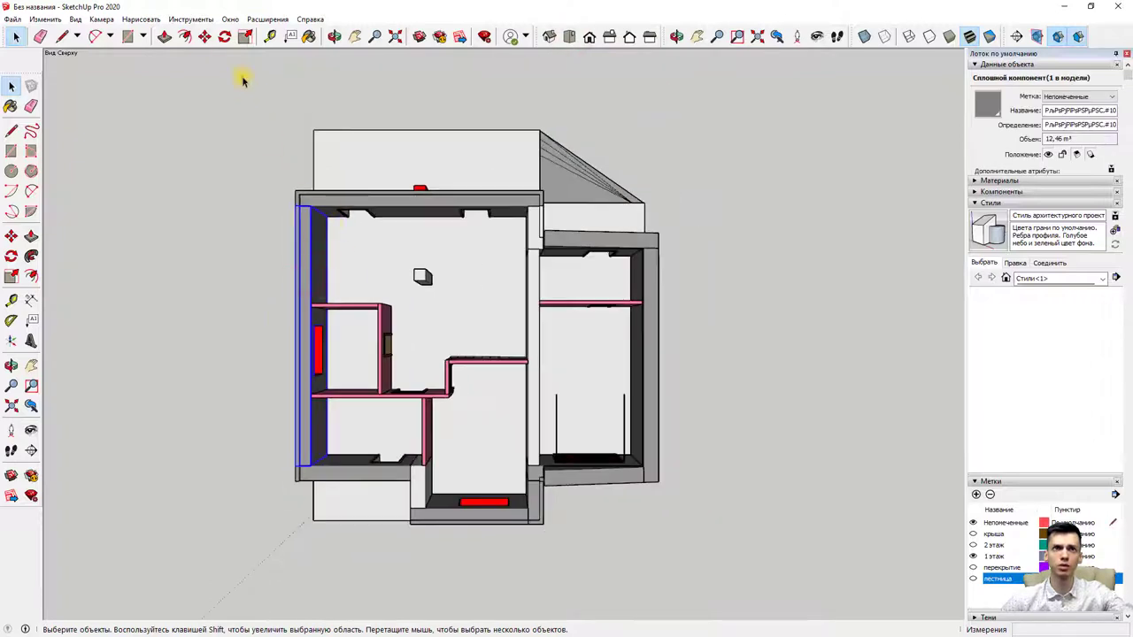
left_click(270, 37)
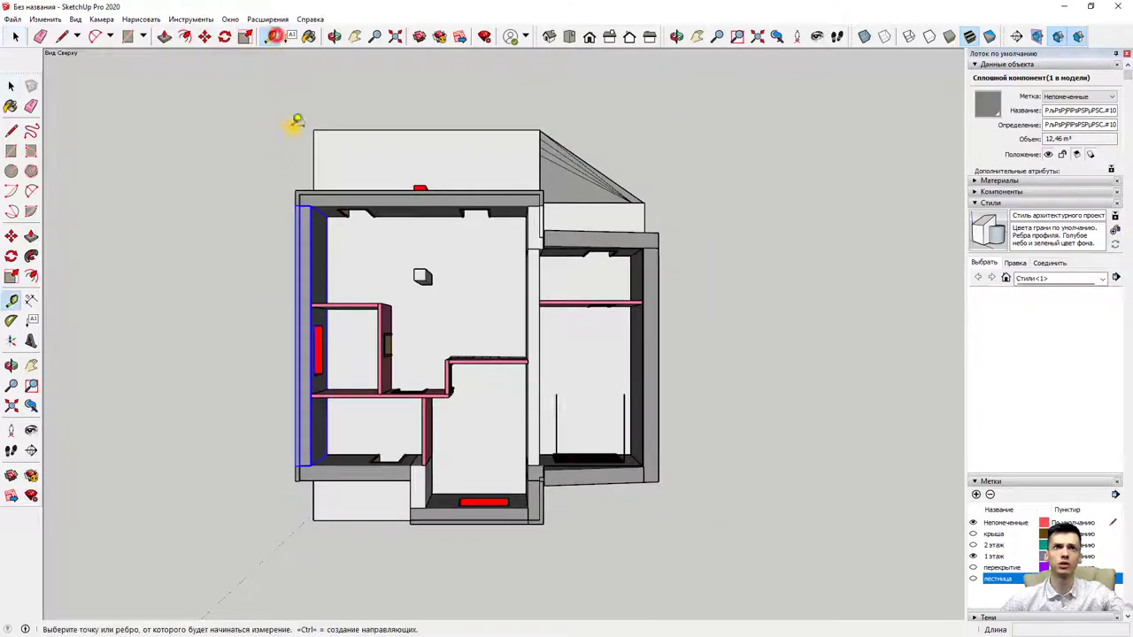
left_click(296, 190)
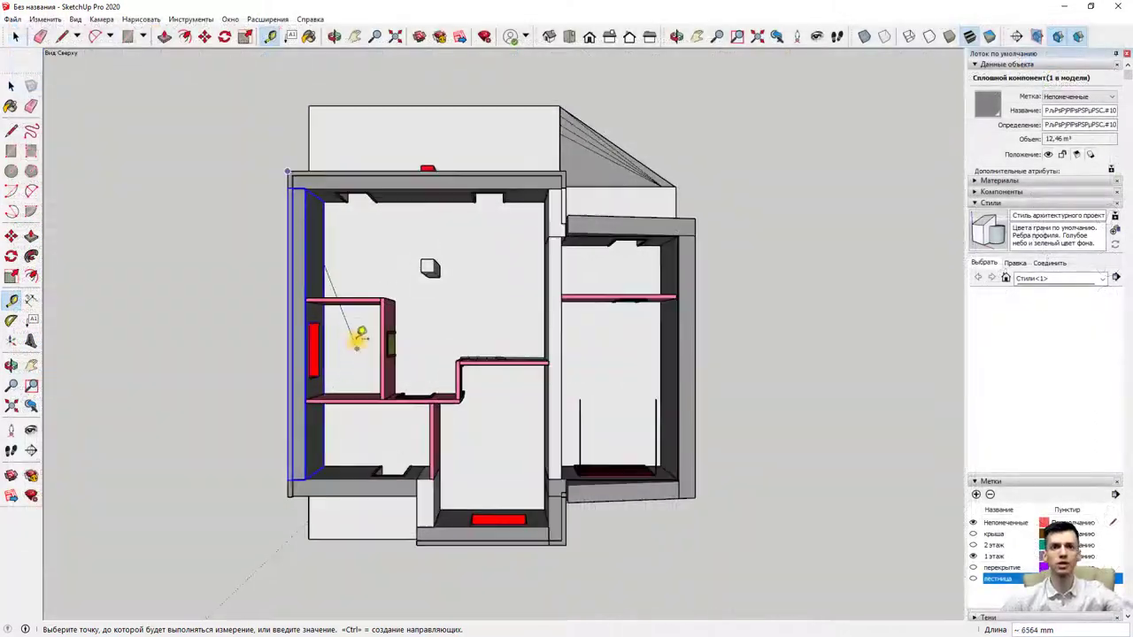
scroll(357, 339, "up", 2)
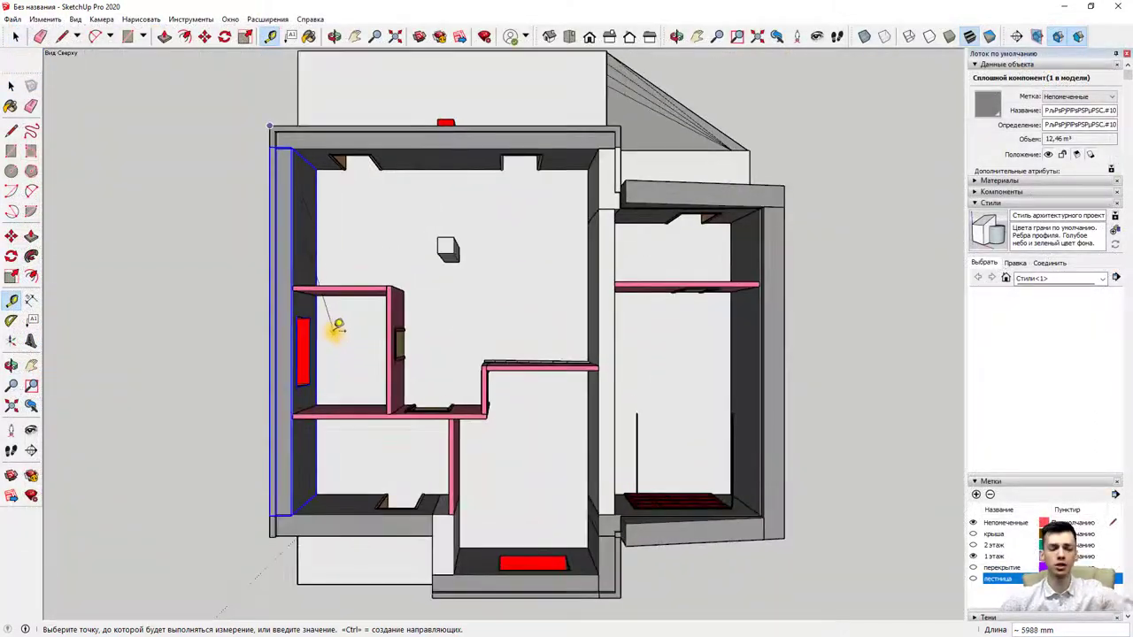
key("Escape")
Step: Reselect the left outer wall with the Select tool
left_click(15, 36)
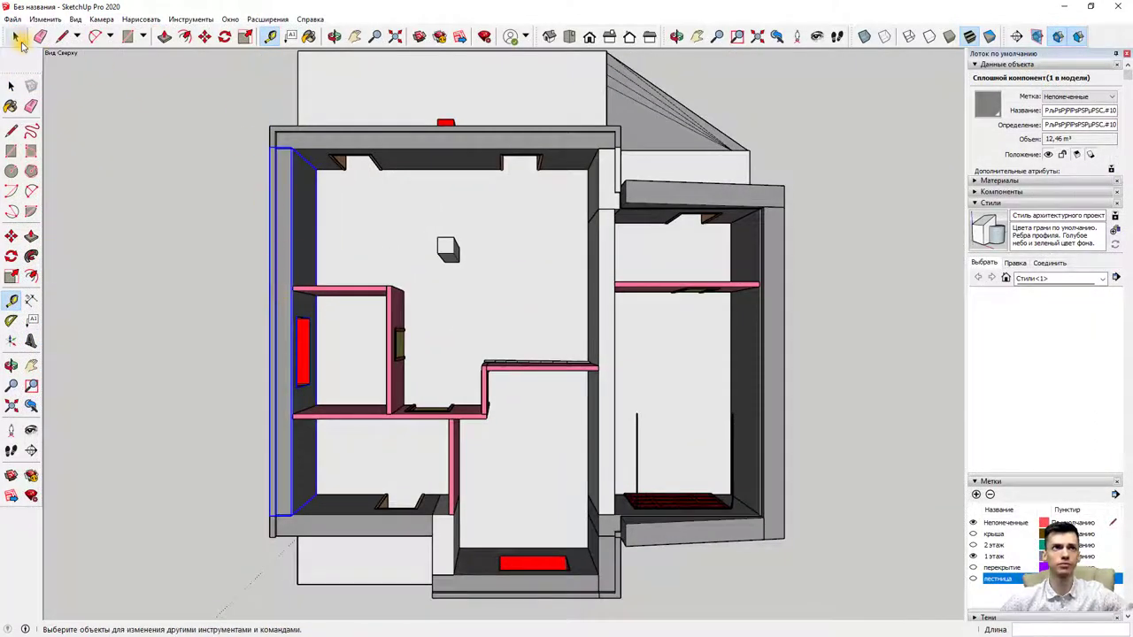
left_click(285, 237)
left_click(341, 236)
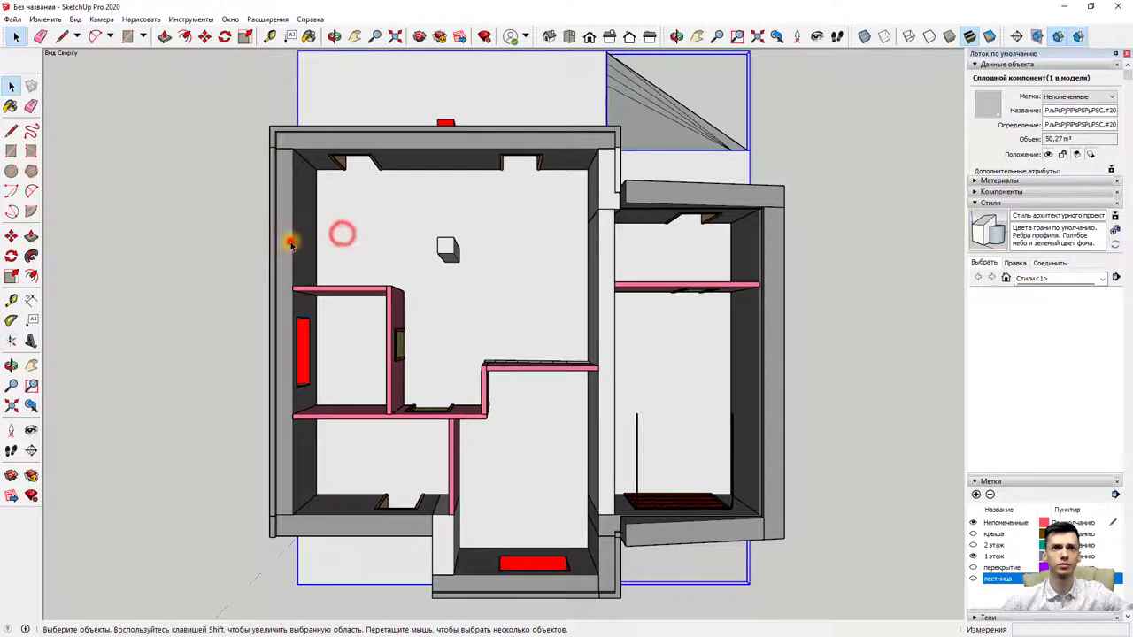
left_click(288, 239)
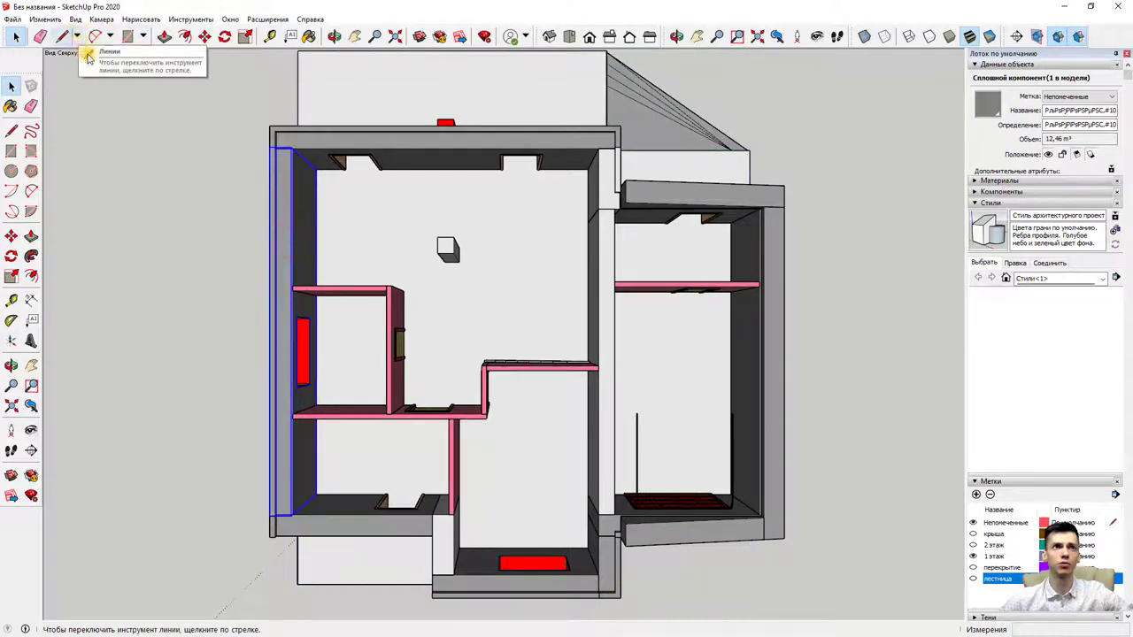
Step: Start a line at the inner wall corner while orbiting over the wall junction
left_click(163, 37)
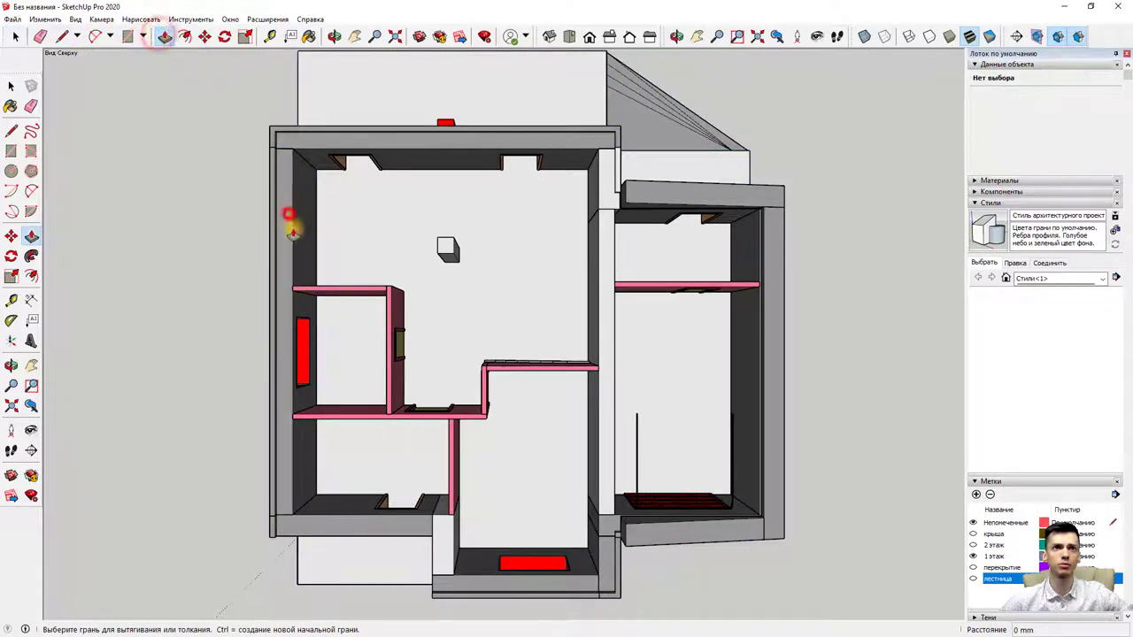
key("l")
left_click(316, 169)
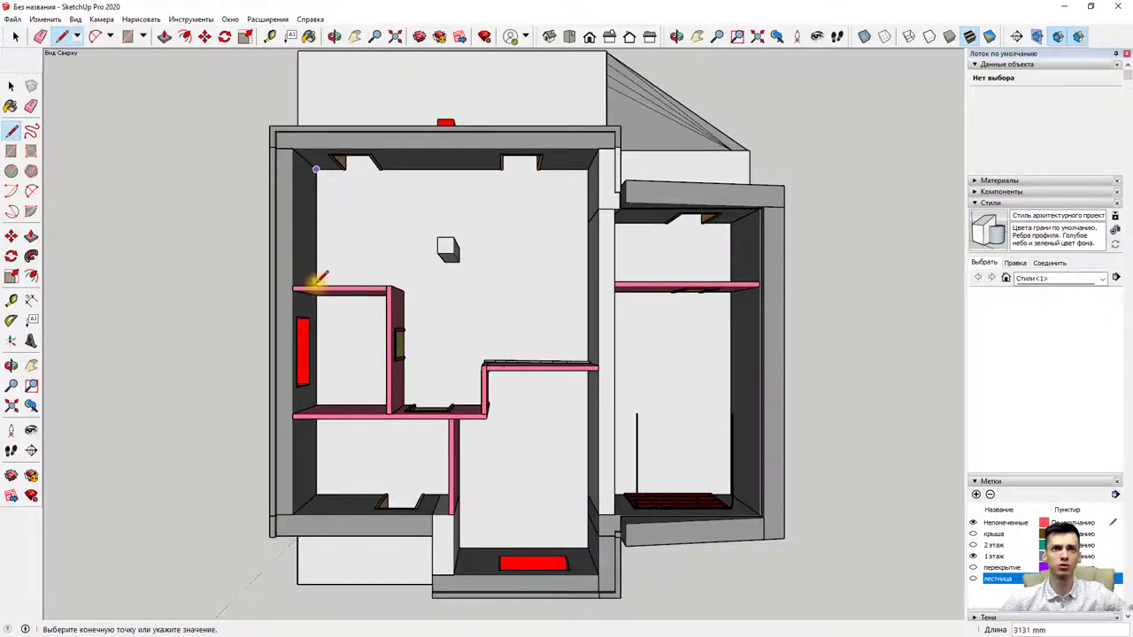
mouse_move(301, 310)
middle_mouse_down()
mouse_move(355, 250)
mouse_move(215, 203)
middle_mouse_up()
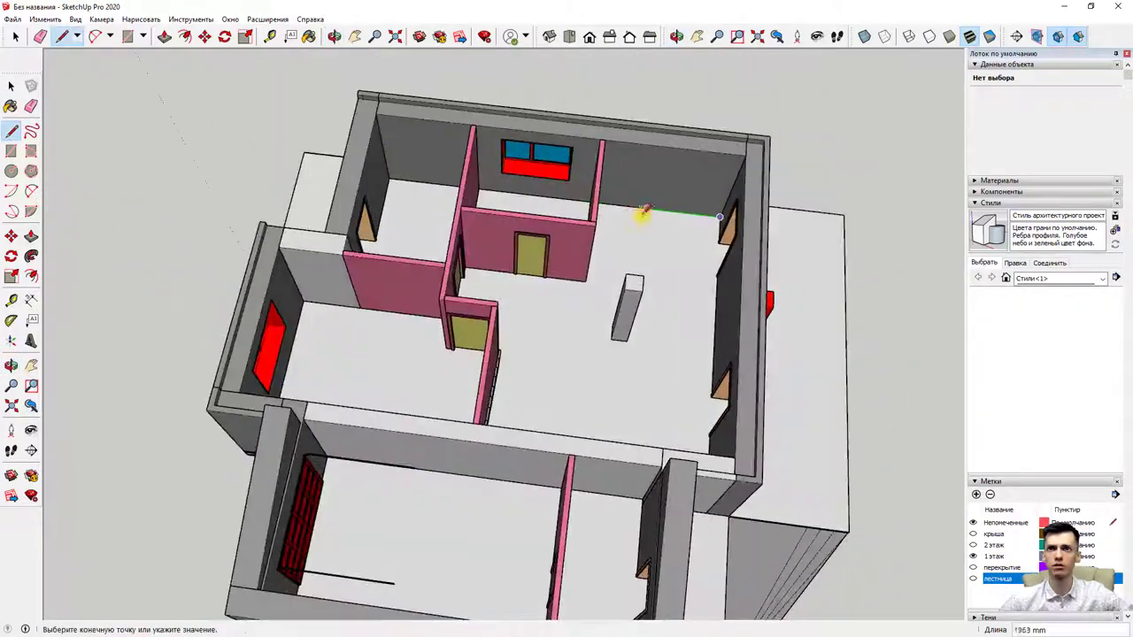
middle_click_drag(643, 212, 588, 238)
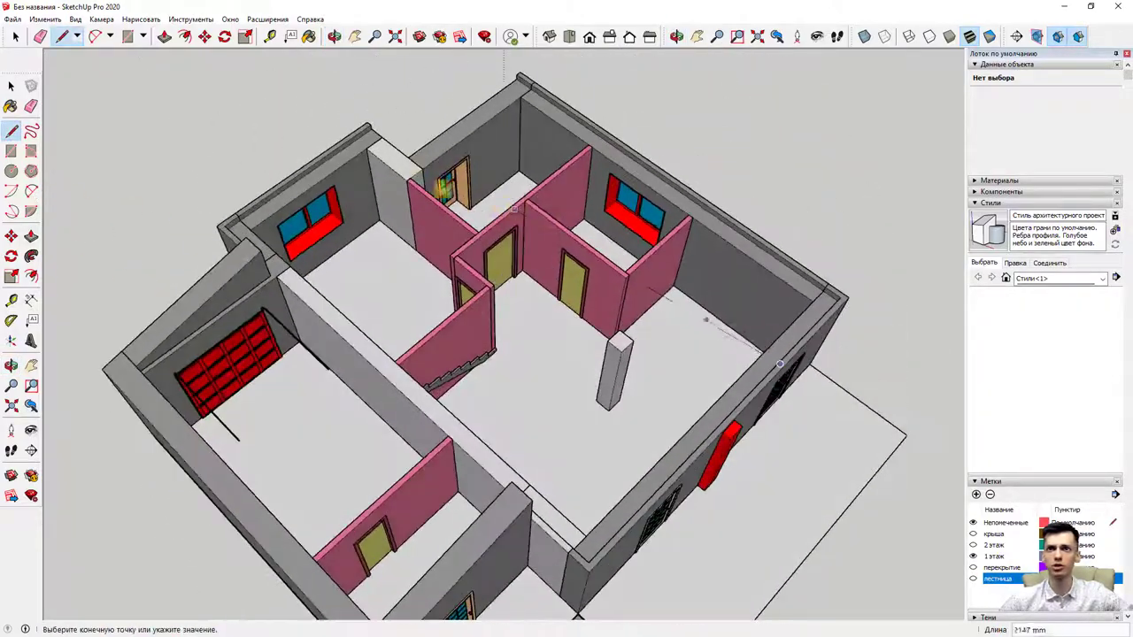
middle_click_drag(572, 198, 589, 221)
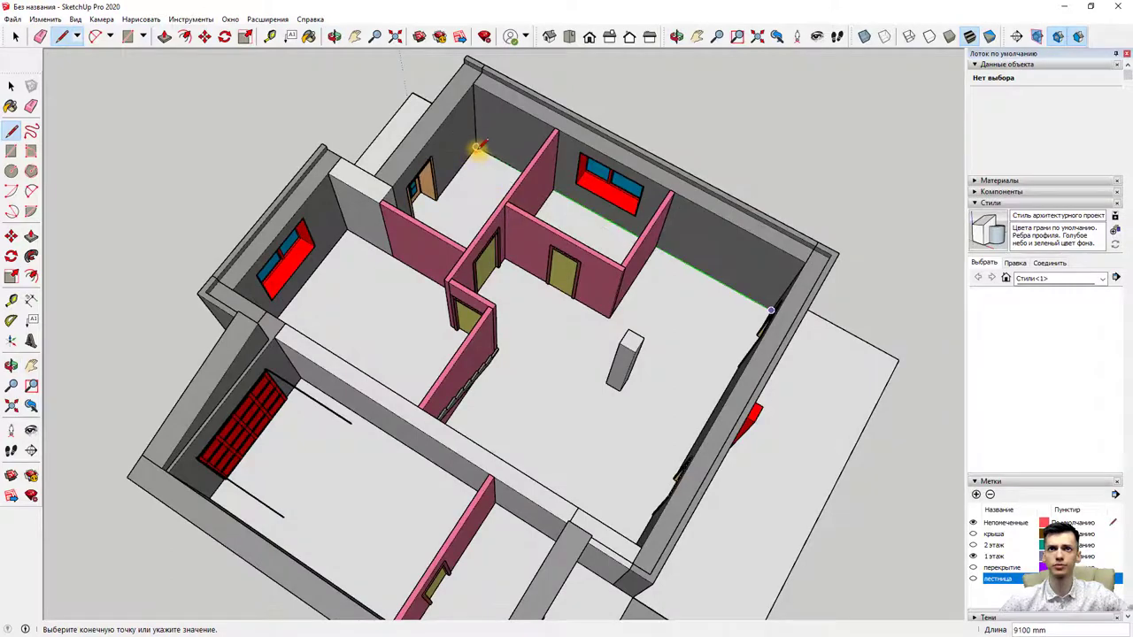
left_click(476, 147)
mouse_move(433, 196)
middle_mouse_down()
mouse_move(463, 215)
mouse_move(407, 211)
mouse_move(475, 222)
middle_mouse_up()
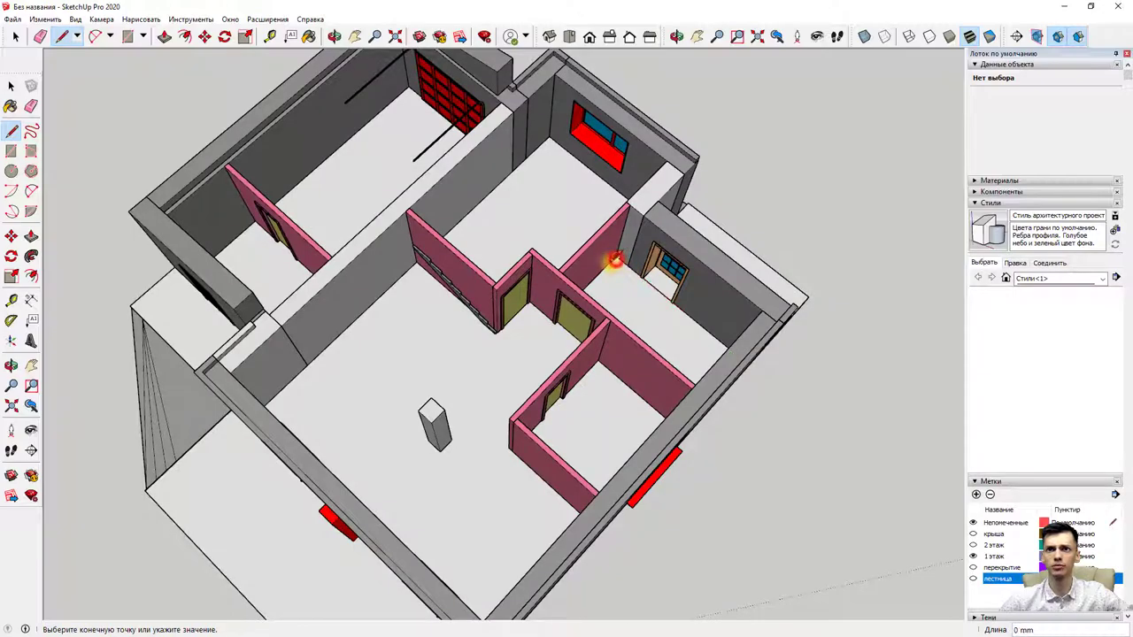
mouse_move(615, 260)
middle_mouse_down()
mouse_move(445, 222)
mouse_move(475, 297)
mouse_move(458, 304)
mouse_move(516, 189)
mouse_move(469, 298)
mouse_move(412, 316)
middle_mouse_up()
scroll(456, 305, "up", 5)
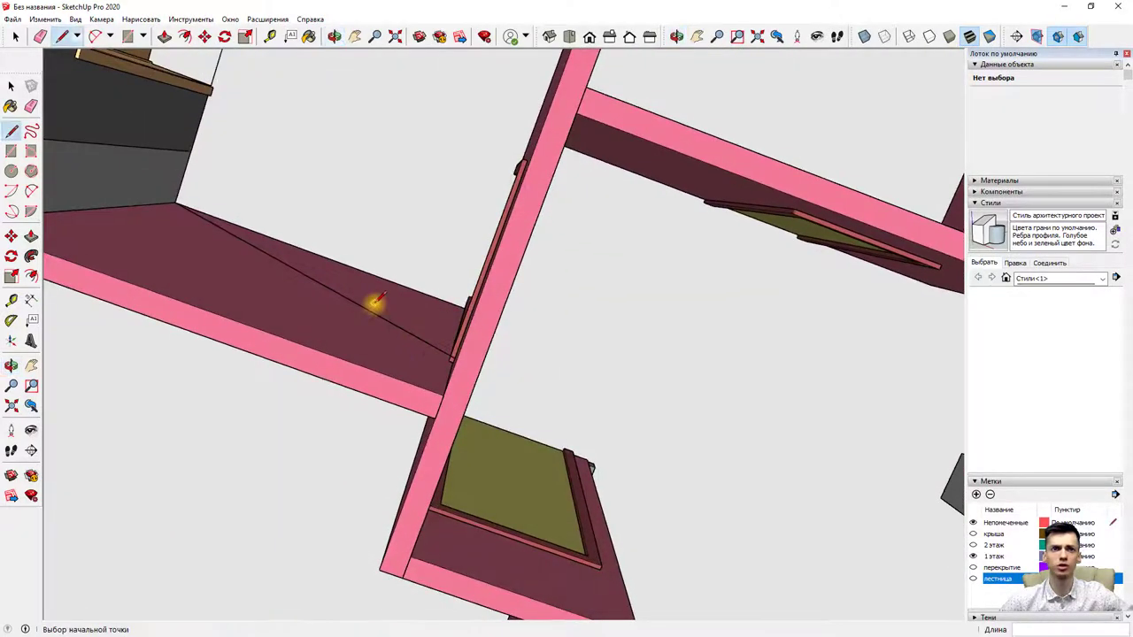
Step: Select and delete the stray diagonal edge on the partition wall top
key("space")
left_click(425, 344)
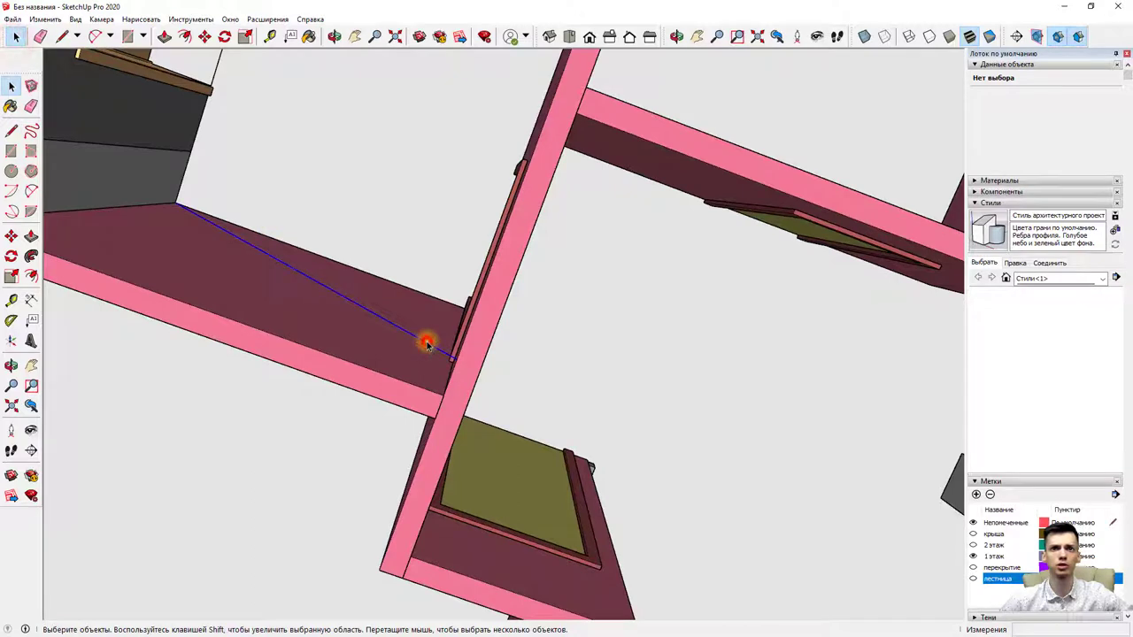
key("Delete")
Step: Start a new line at the wall corner, stretching it about 3880 mm across the partition
left_click(60, 36)
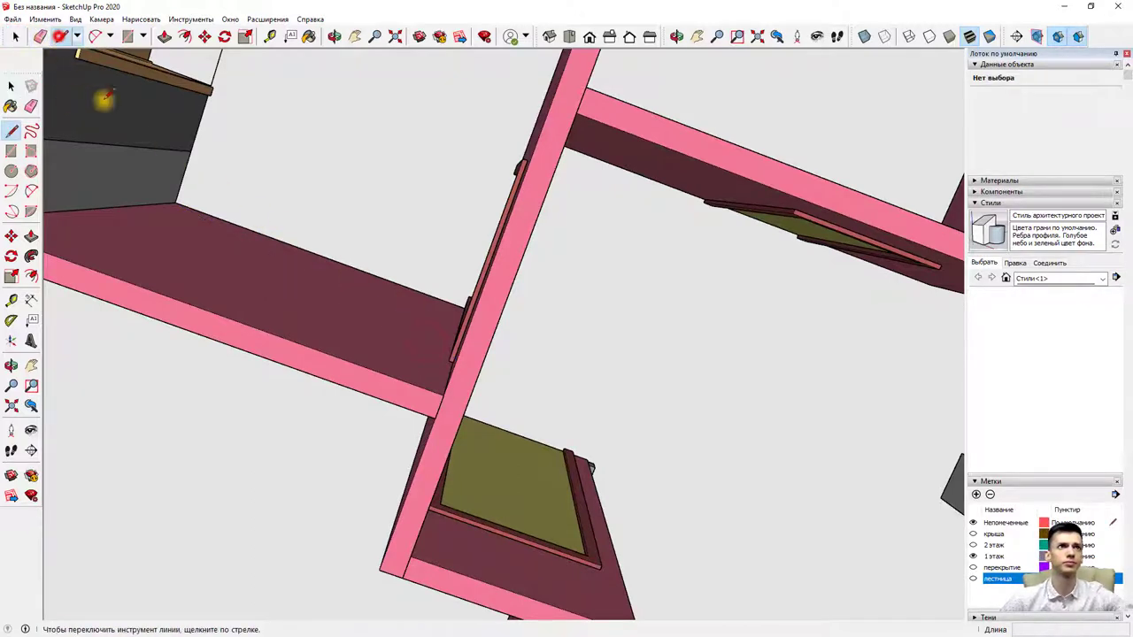
left_click(175, 203)
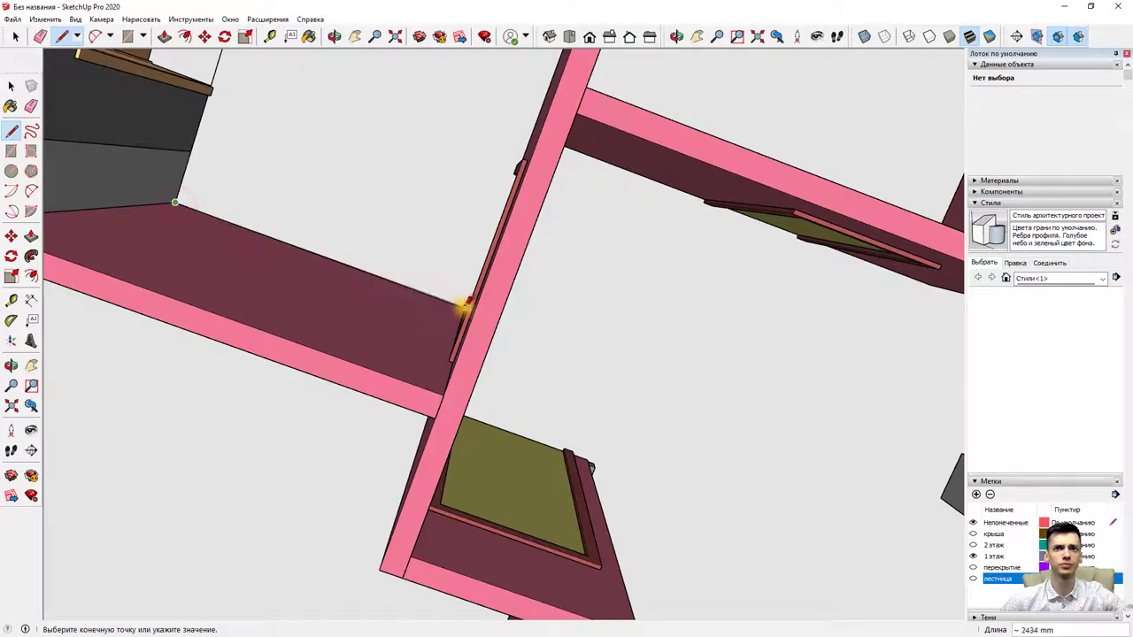
mouse_move(462, 306)
middle_mouse_down()
mouse_move(528, 298)
mouse_move(600, 372)
mouse_move(496, 293)
middle_mouse_up()
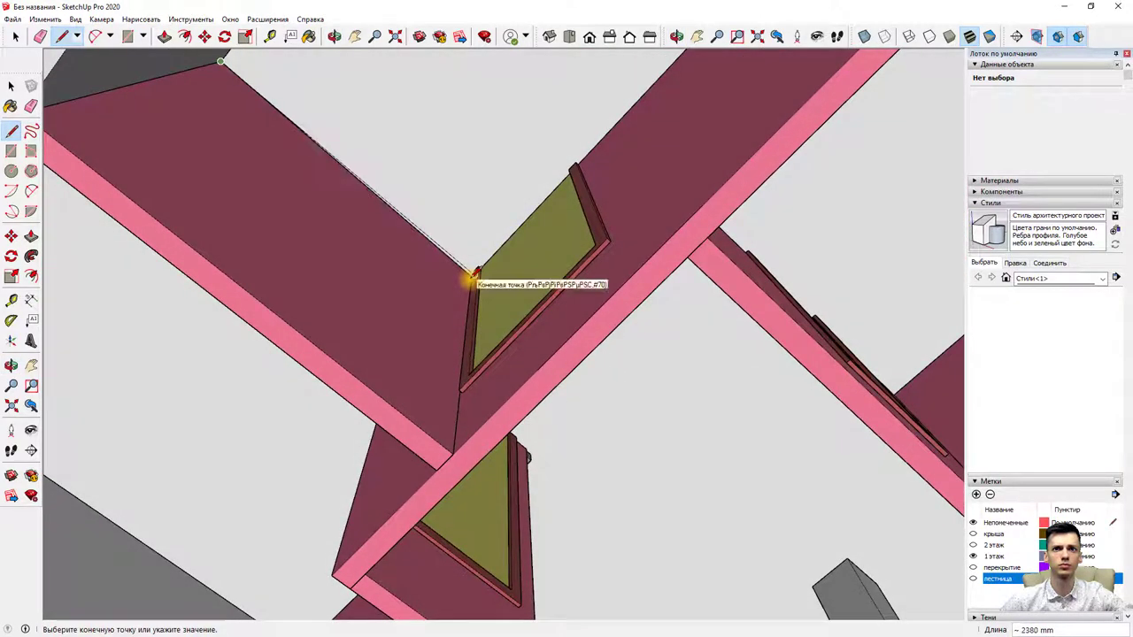
scroll(469, 277, "up", 2)
scroll(469, 277, "up", 3)
scroll(472, 260, "up", 1)
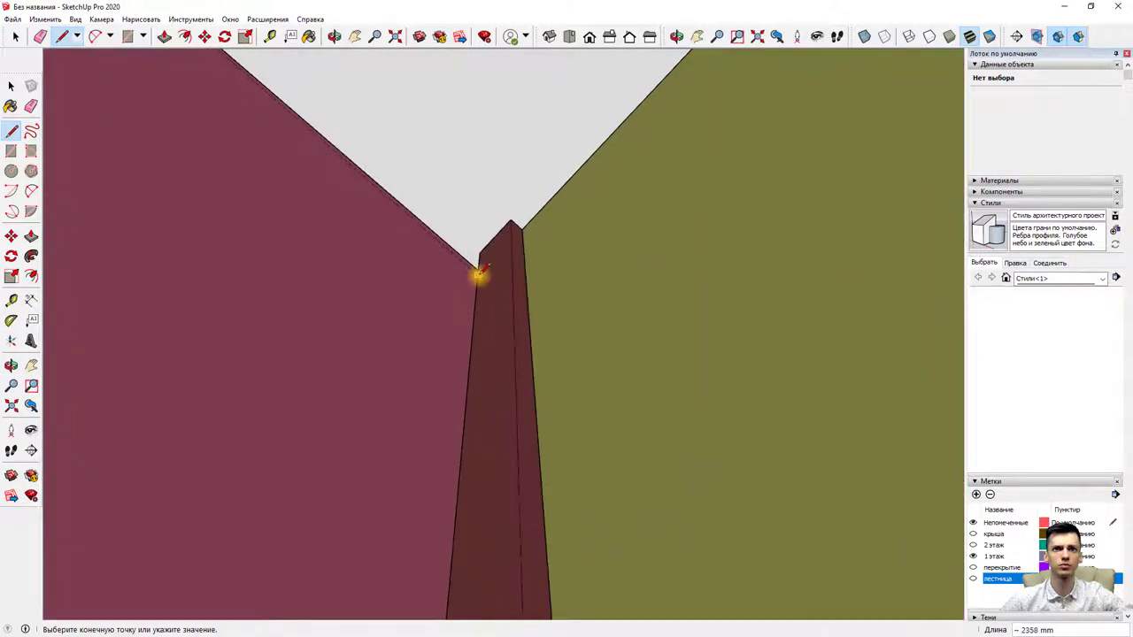
scroll(478, 265, "down", 3)
scroll(478, 264, "down", 3)
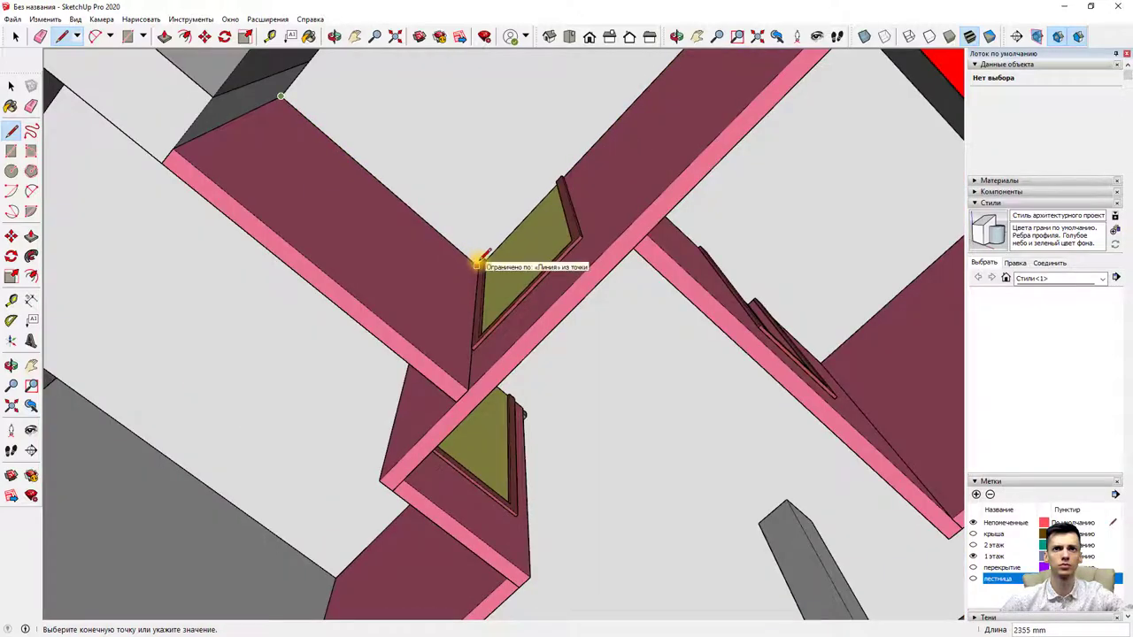
scroll(519, 198, "down", 3)
mouse_move(572, 152)
middle_mouse_down()
mouse_move(544, 101)
mouse_move(649, 99)
middle_mouse_up()
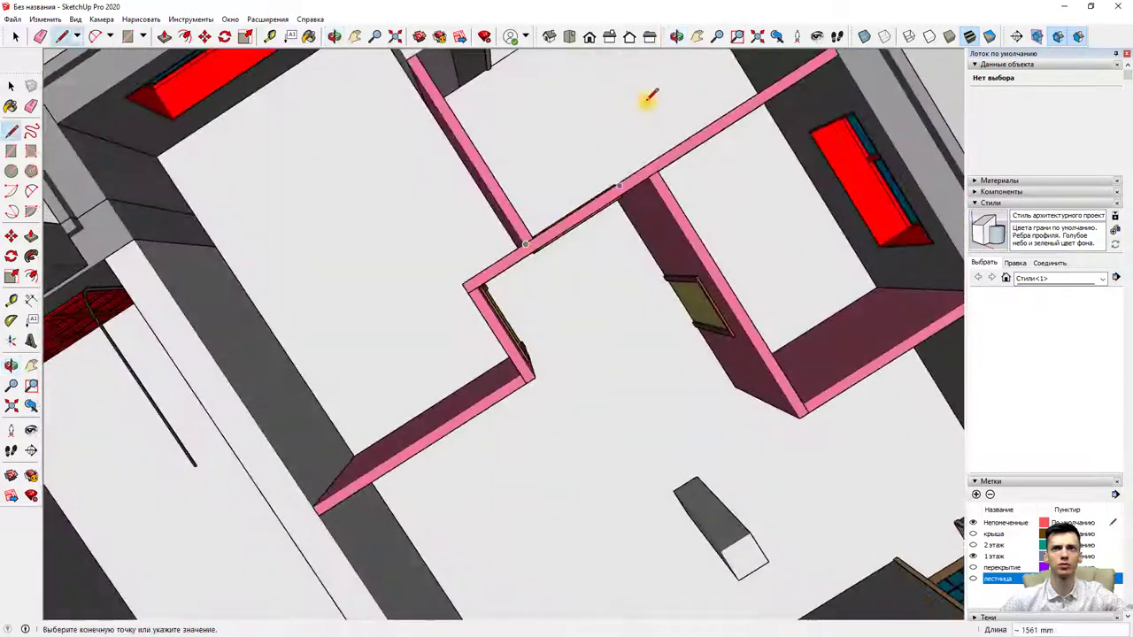
mouse_move(752, 97)
middle_mouse_down()
mouse_move(767, 187)
mouse_move(759, 115)
middle_mouse_up()
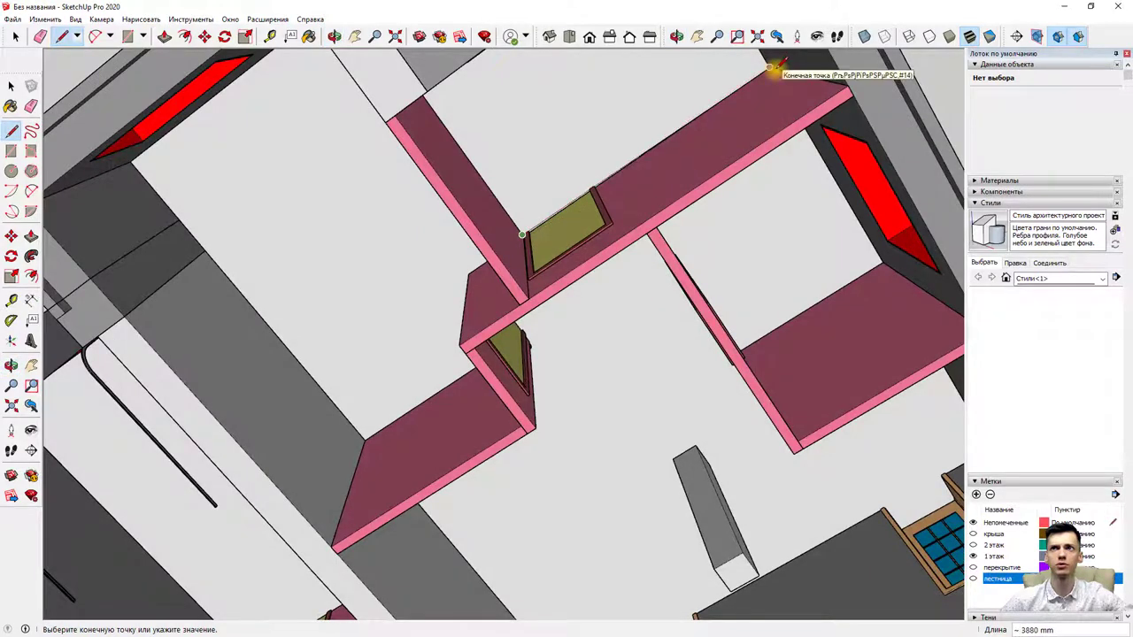
Step: Finish the line to close the new face, then orbit to the exterior wall and window
left_click(773, 66)
mouse_move(773, 67)
middle_mouse_down()
mouse_move(729, 122)
mouse_move(814, 42)
mouse_move(708, 139)
mouse_move(513, 40)
mouse_move(168, 15)
mouse_move(357, 114)
middle_mouse_up()
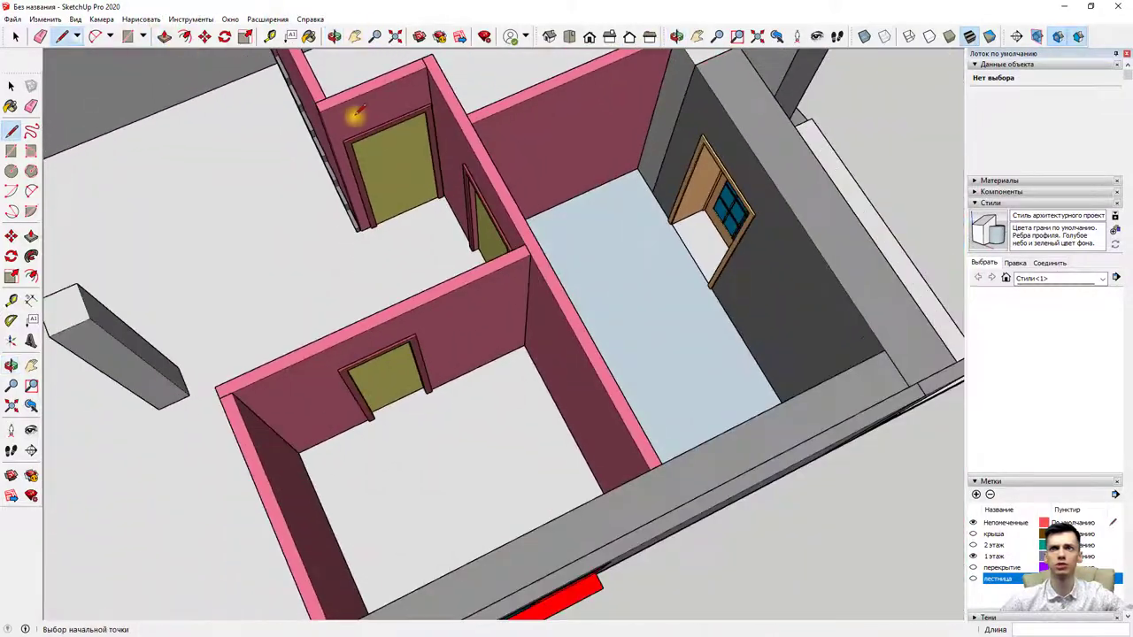
scroll(356, 113, "down", 5)
mouse_move(222, 247)
middle_mouse_down()
mouse_move(203, 284)
mouse_move(174, 259)
mouse_move(222, 197)
mouse_move(147, 152)
mouse_move(455, 214)
mouse_move(200, 136)
mouse_move(455, 207)
mouse_move(435, 233)
middle_mouse_up()
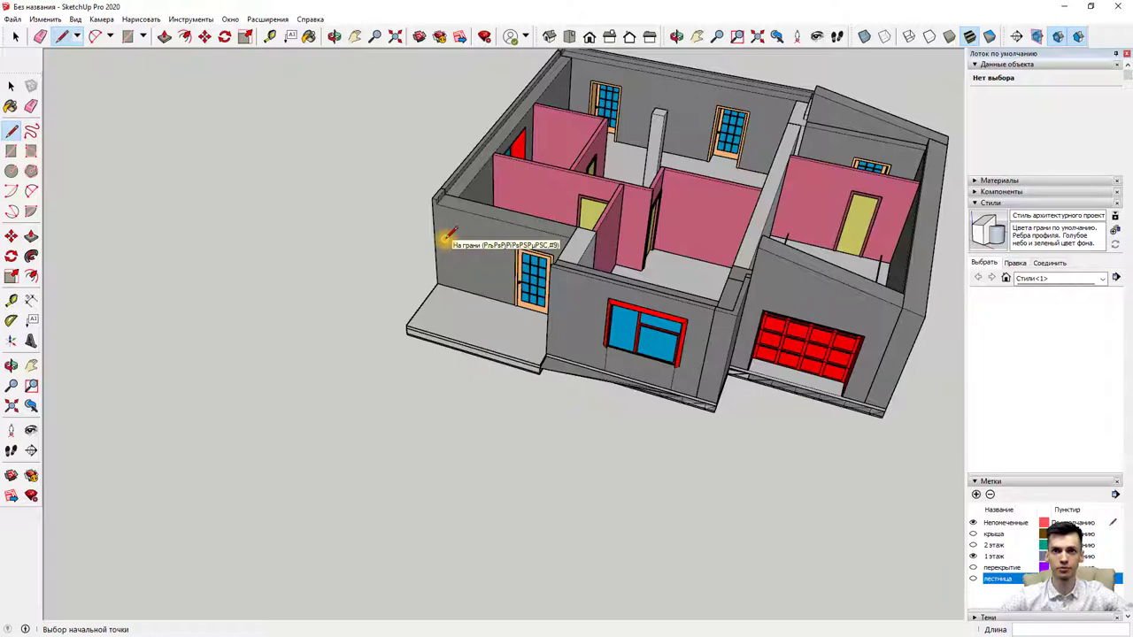
Step: Trace edge lines along the porch floor from its corner to the wall corners
left_click(438, 284)
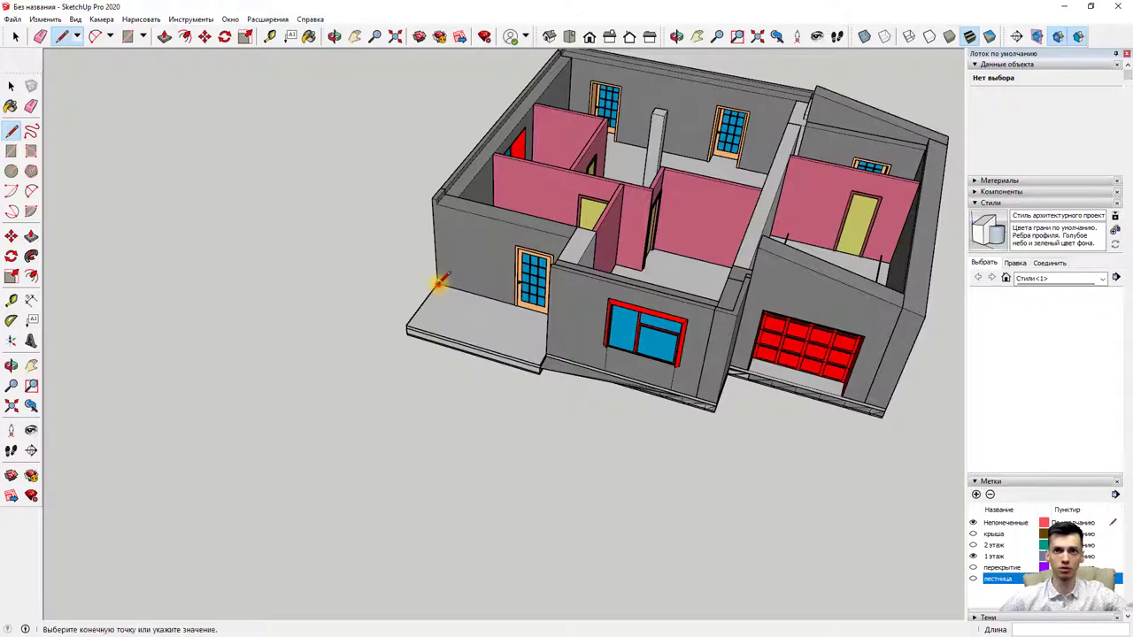
scroll(549, 314, "up", 3)
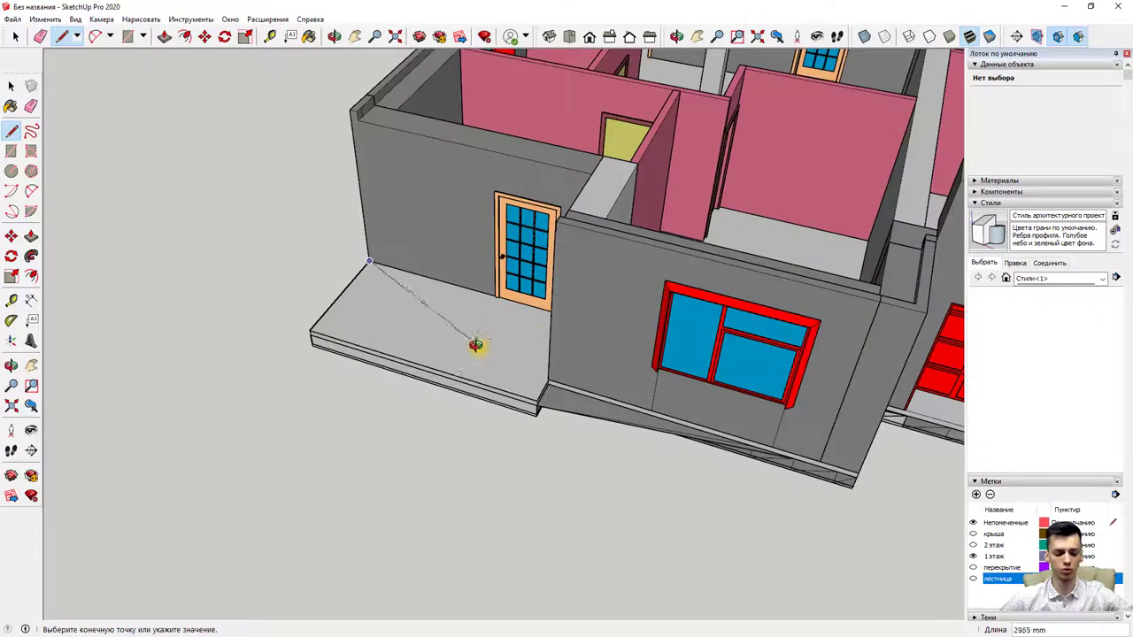
mouse_move(472, 346)
middle_mouse_down()
mouse_move(673, 355)
mouse_move(613, 301)
middle_mouse_up()
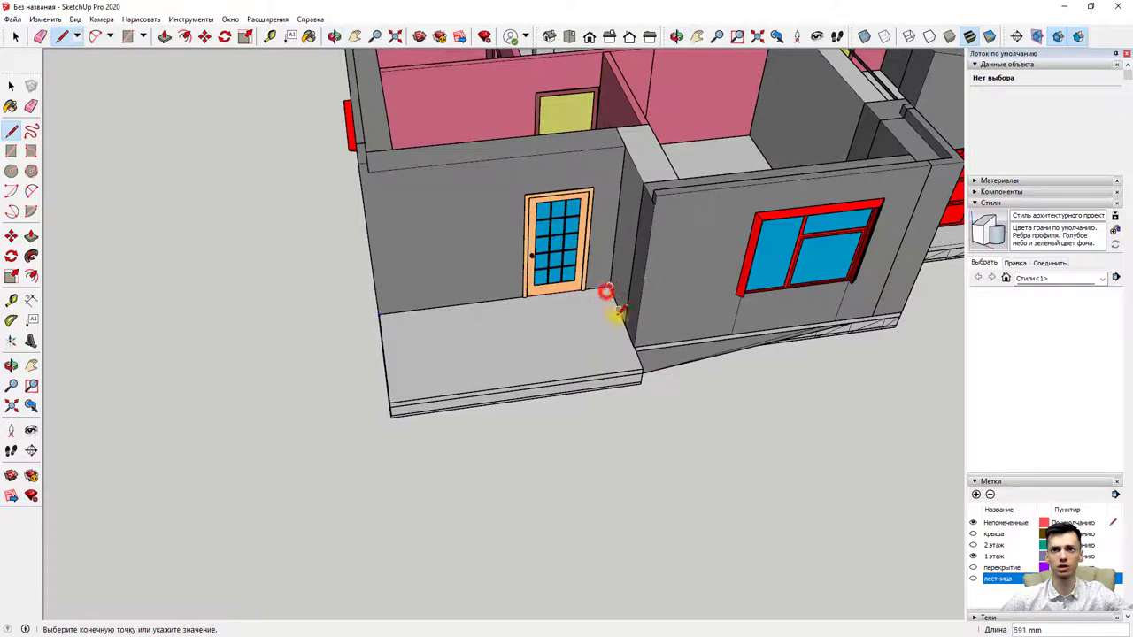
left_click(633, 345)
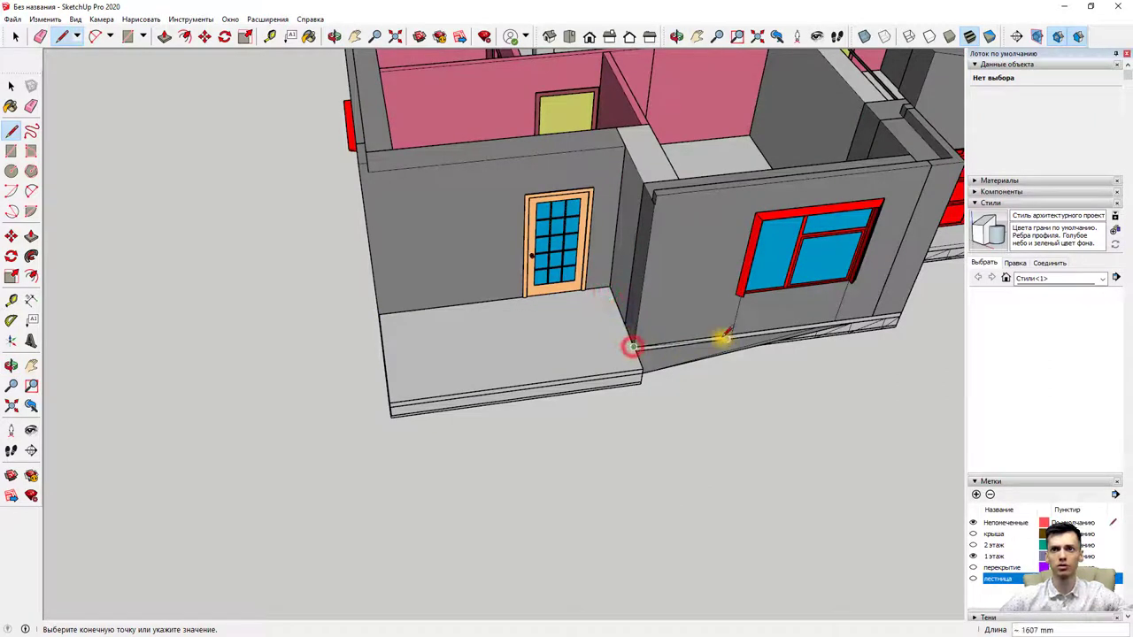
left_click(613, 292)
left_click(634, 346)
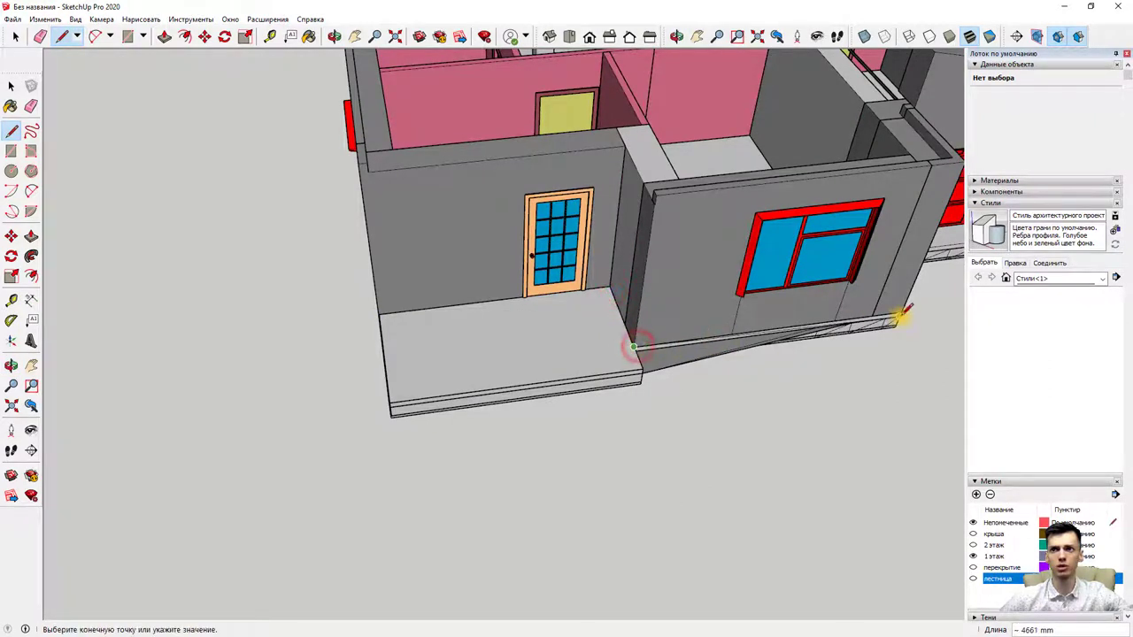
left_click(901, 311)
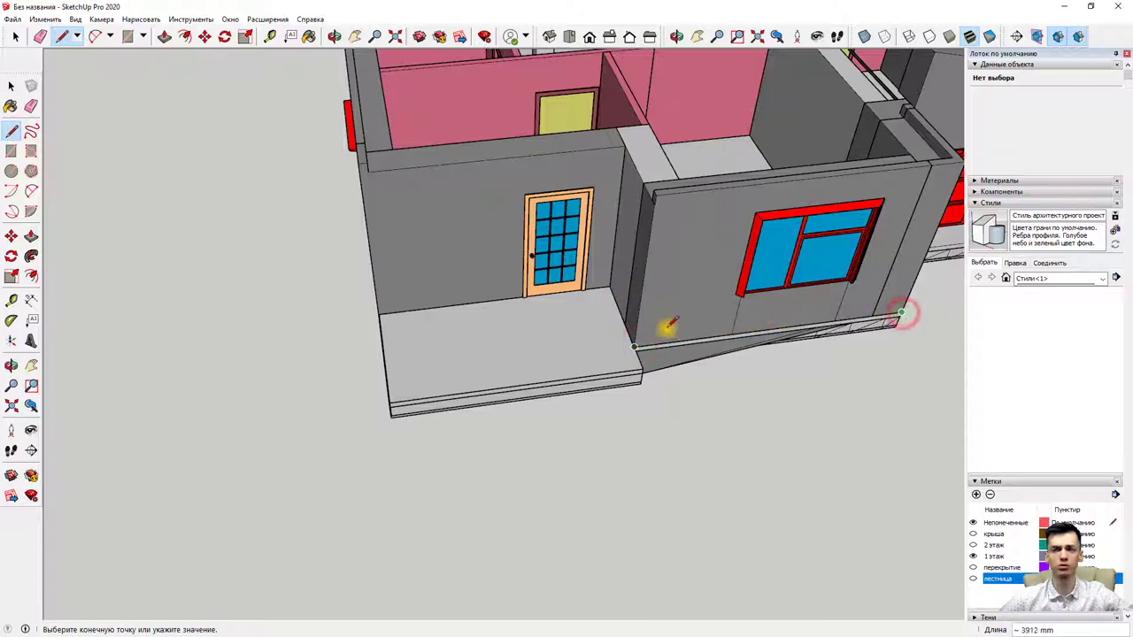
key("Escape")
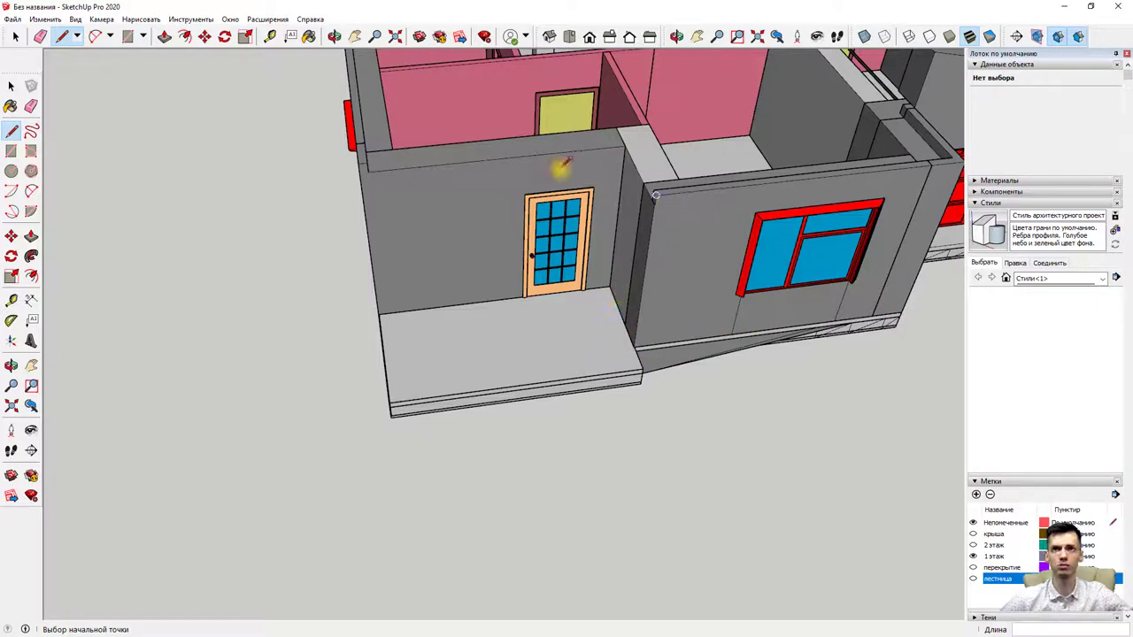
Step: Delete the outer wall holding the large window, then select the floor slab and delete it
left_click(15, 36)
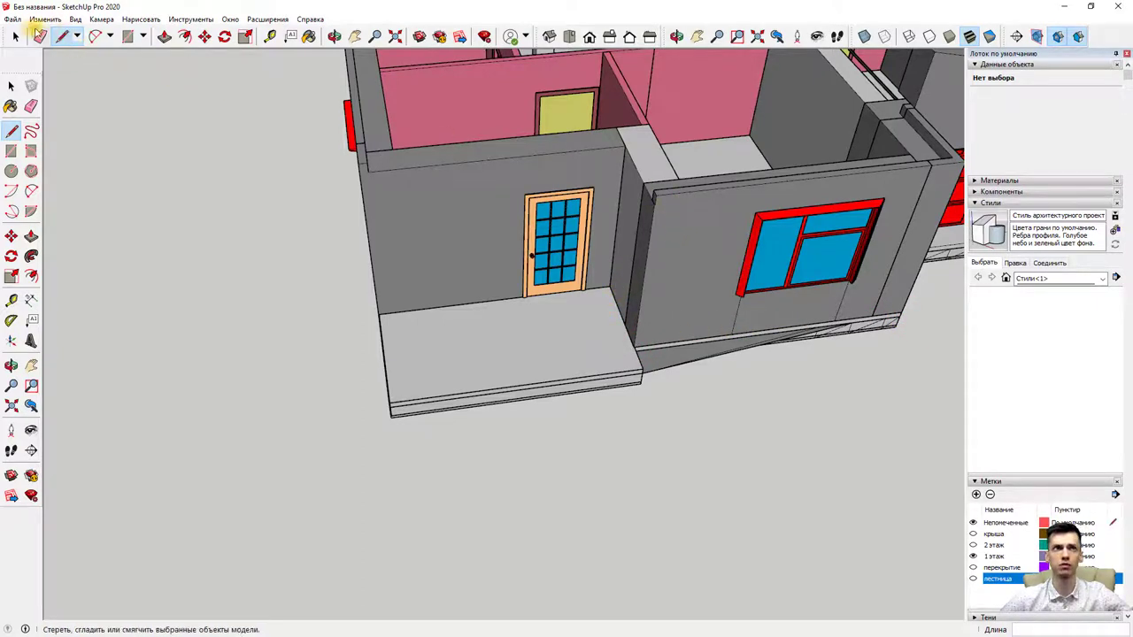
left_click(668, 200)
key("Delete")
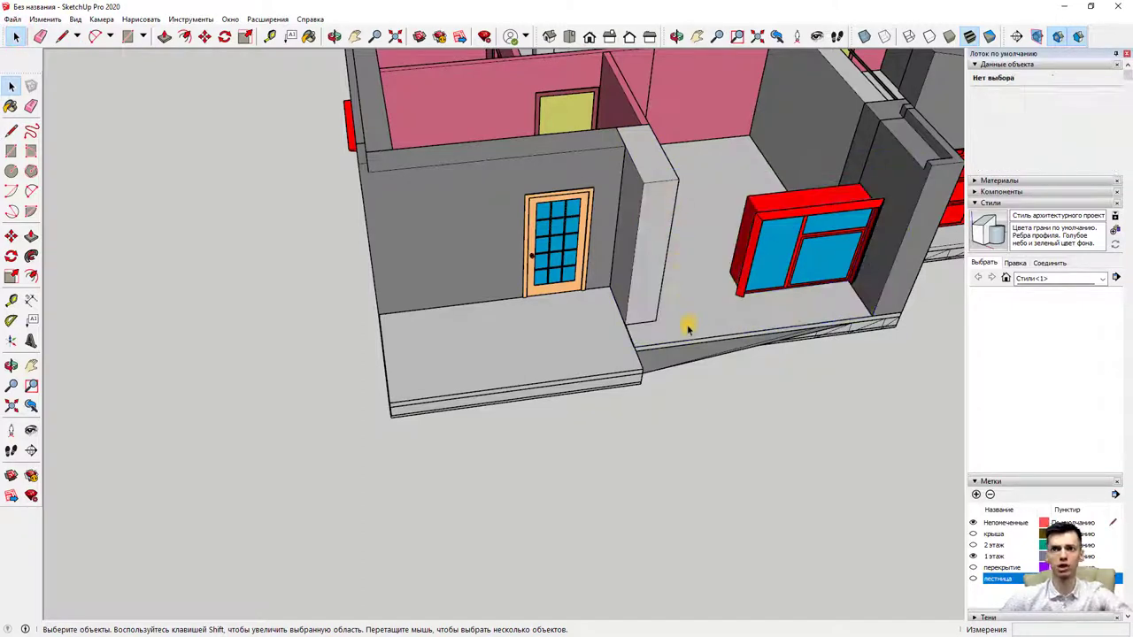
left_click(680, 340)
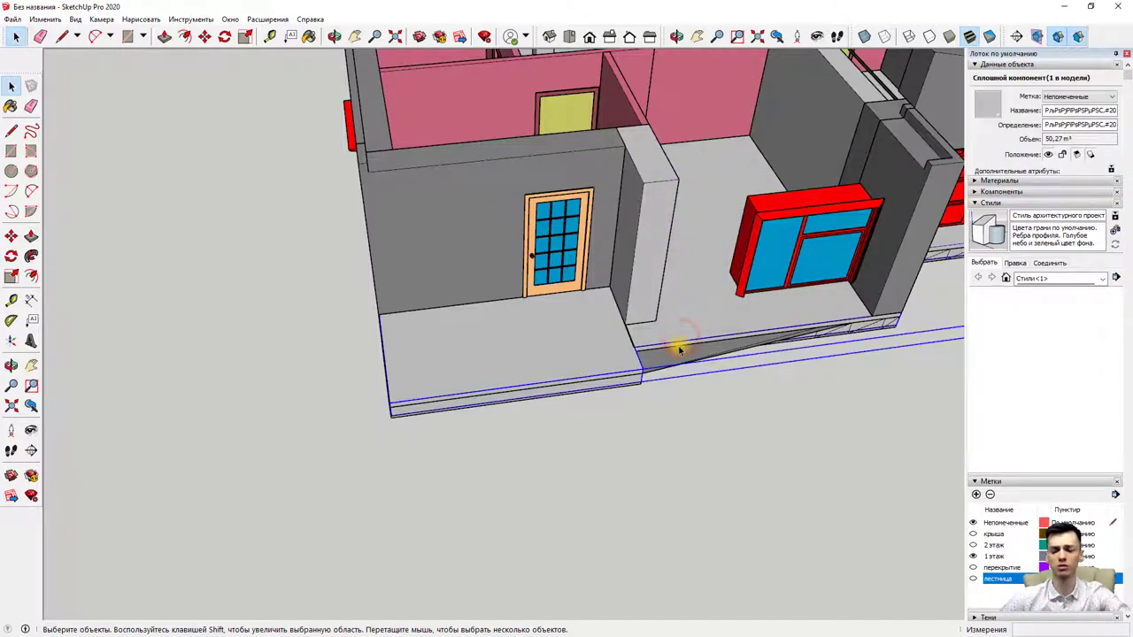
key("Delete")
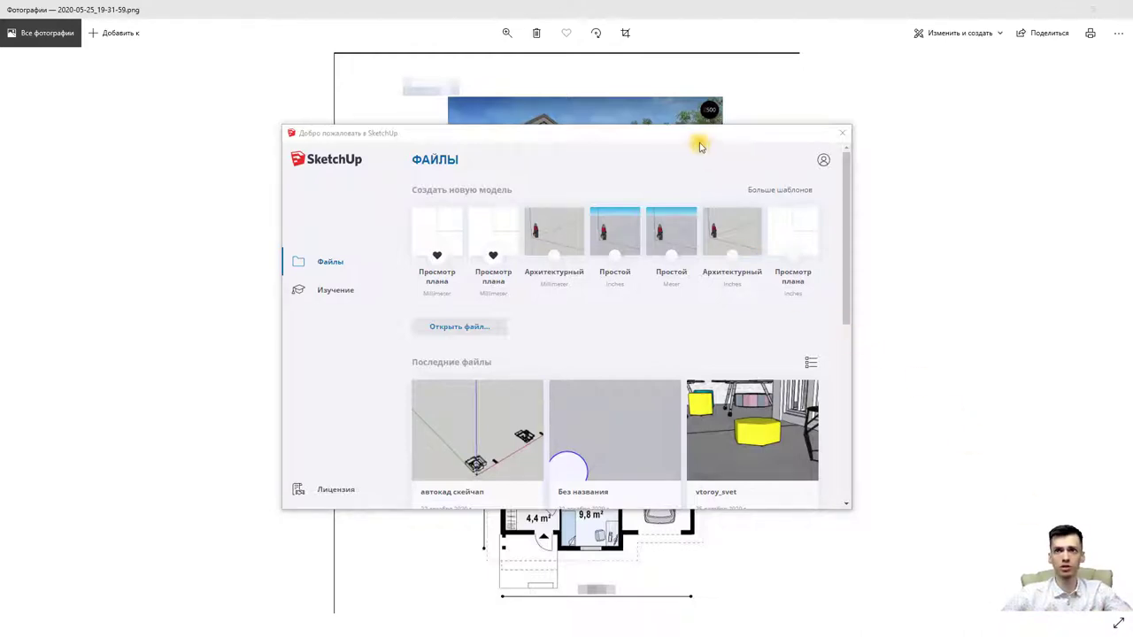
Step: Move the welcome window aside and create a new model from the Architectural Millimeter template
mouse_move(700, 146)
left_mouse_down()
mouse_move(237, 280)
mouse_move(357, 200)
mouse_move(689, 144)
left_mouse_up()
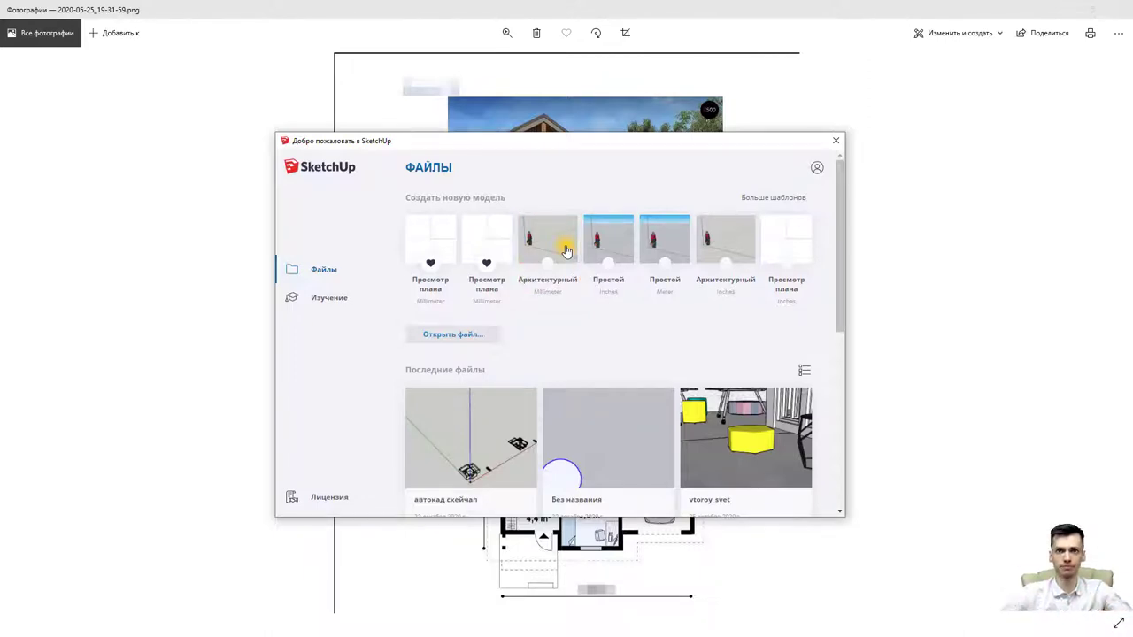
left_click(565, 250)
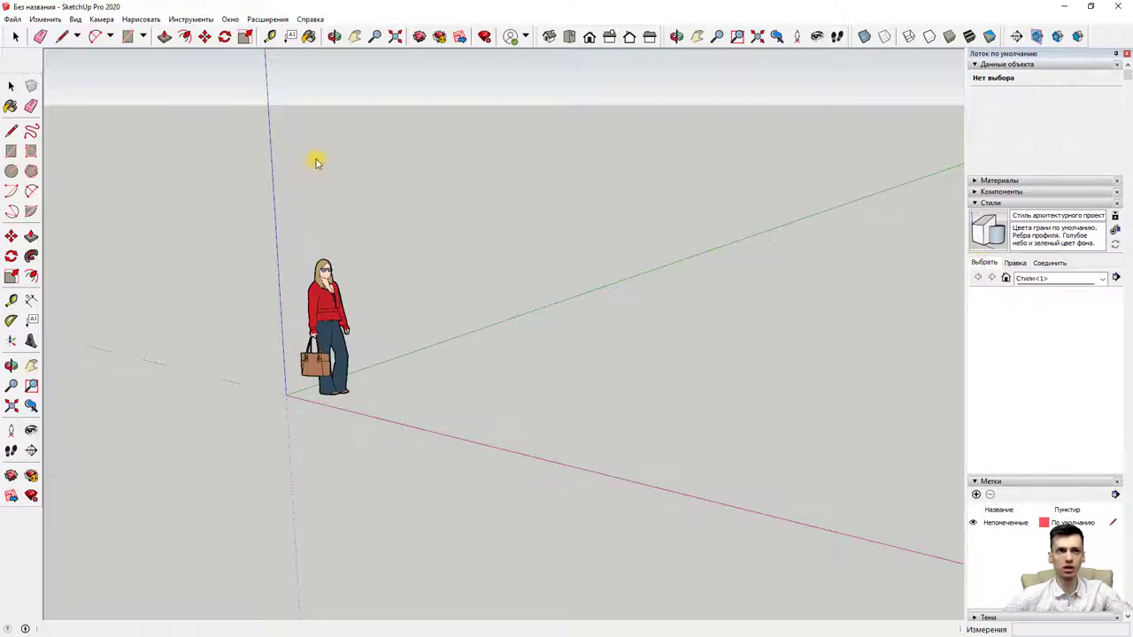
Step: Import the image file 2020-05-25_19-31-59 into the model
left_click(15, 35)
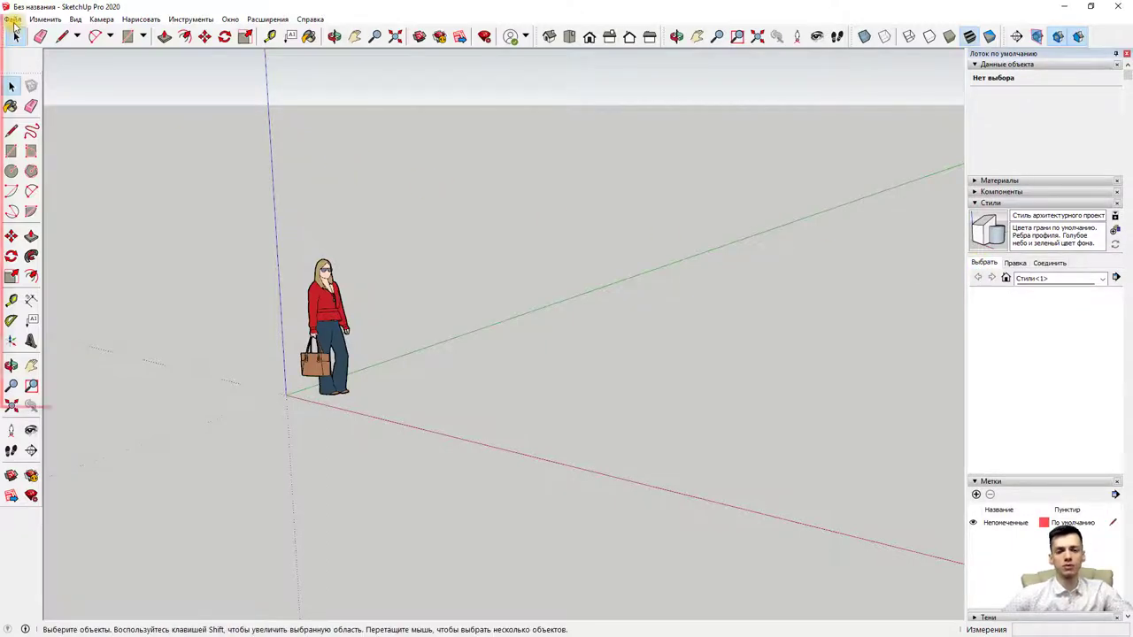
left_click(13, 19)
left_click(60, 201)
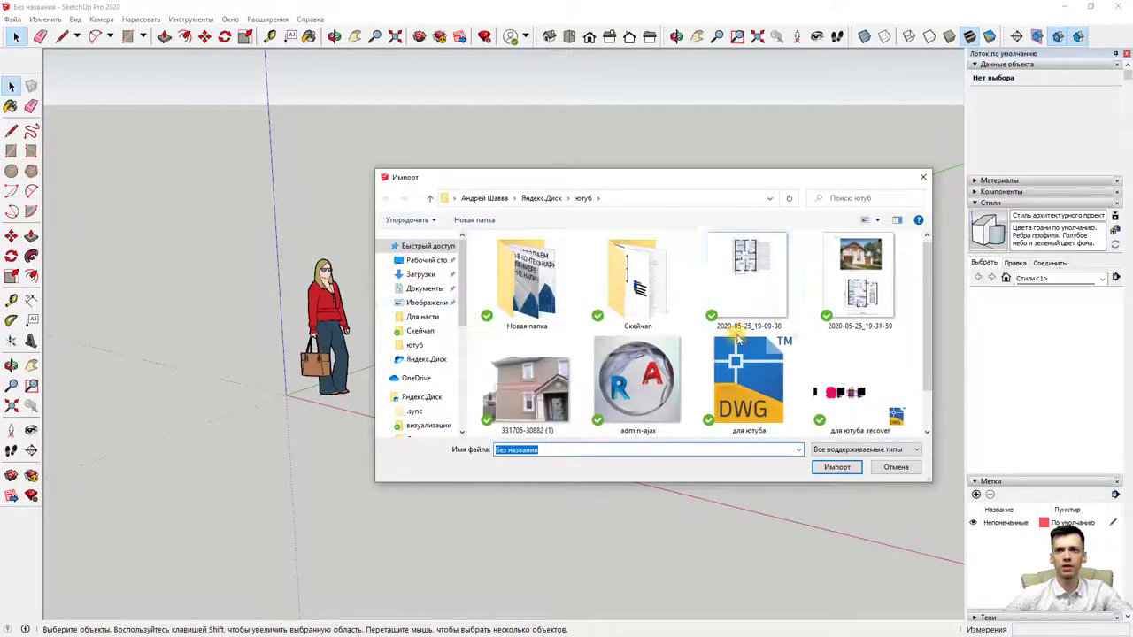
left_click(855, 297)
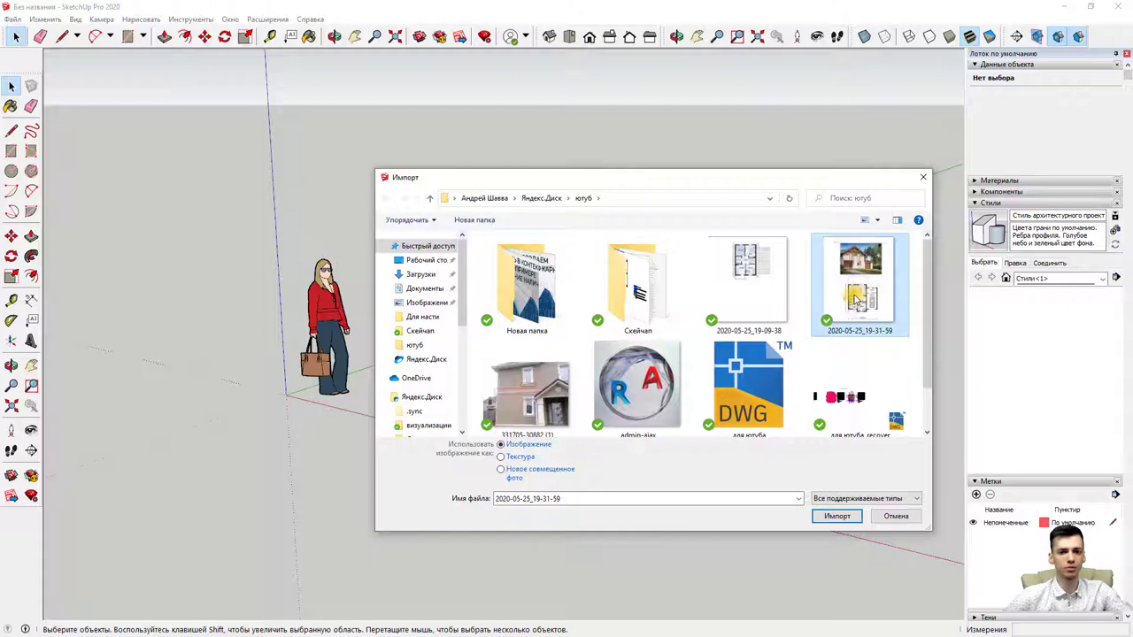
double_click(857, 299)
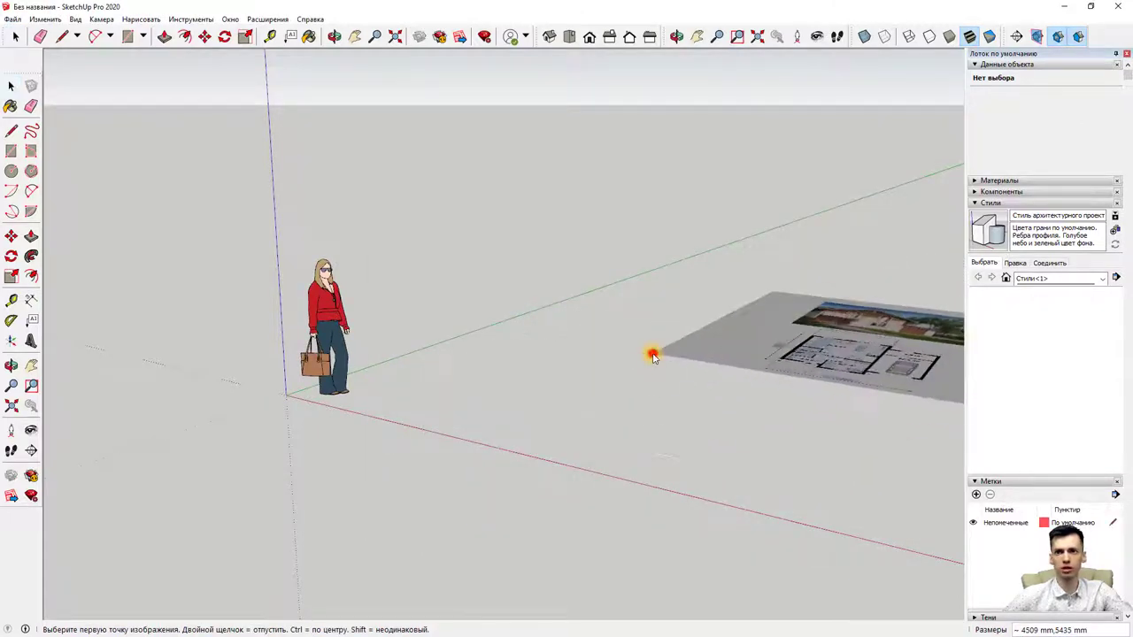
Step: Place the plan image on the ground with two corner points and select it
left_click(653, 353)
left_click(852, 297)
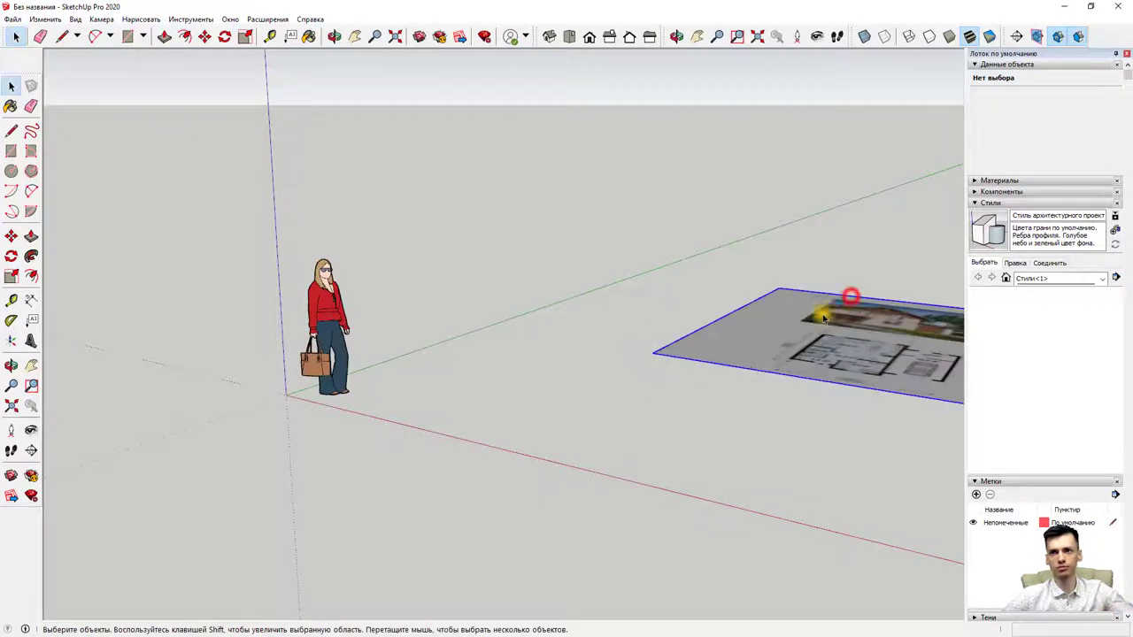
mouse_move(852, 296)
middle_mouse_down()
mouse_move(629, 331)
mouse_move(646, 382)
mouse_move(772, 404)
mouse_move(595, 339)
middle_mouse_up()
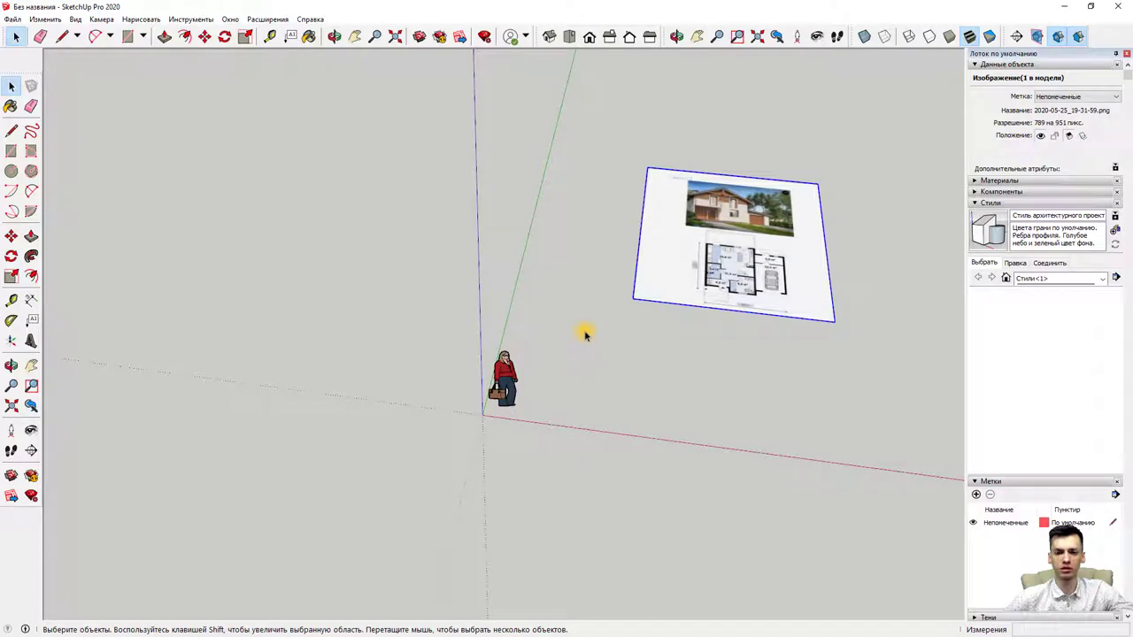
left_click(592, 334)
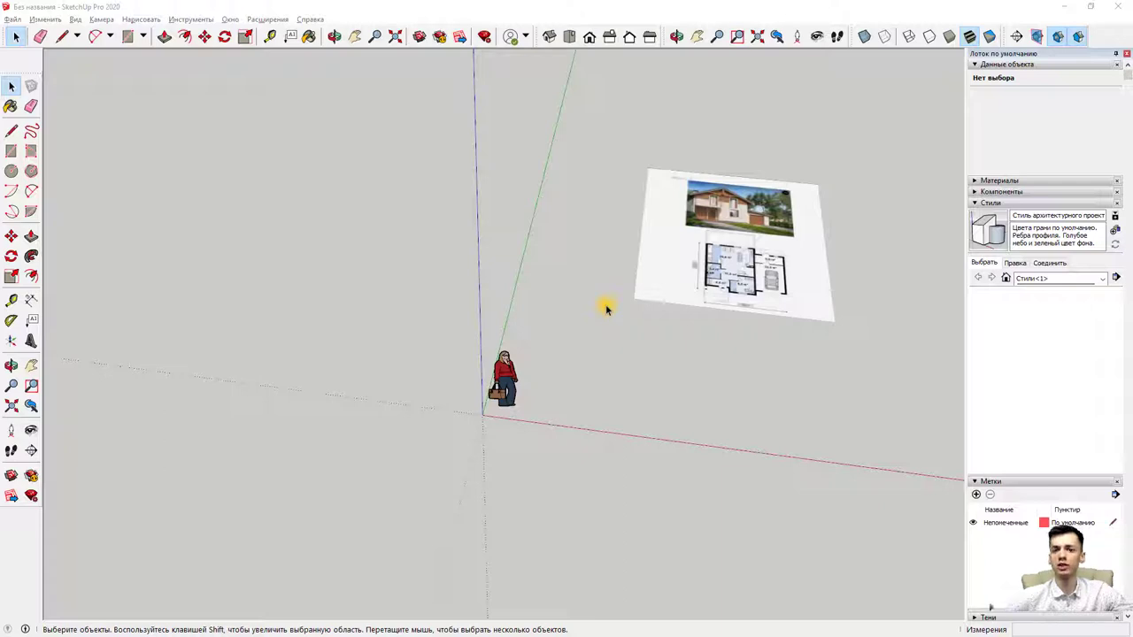
left_click(647, 280)
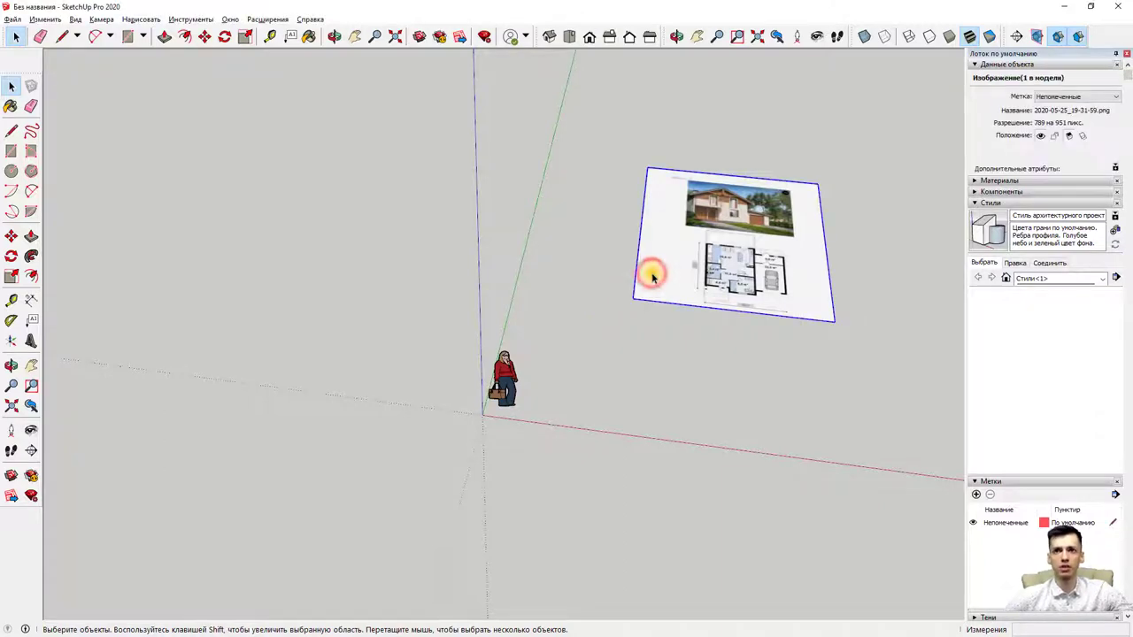
Step: Explode the imported image and group the resulting plan face with its edges
right_click(655, 278)
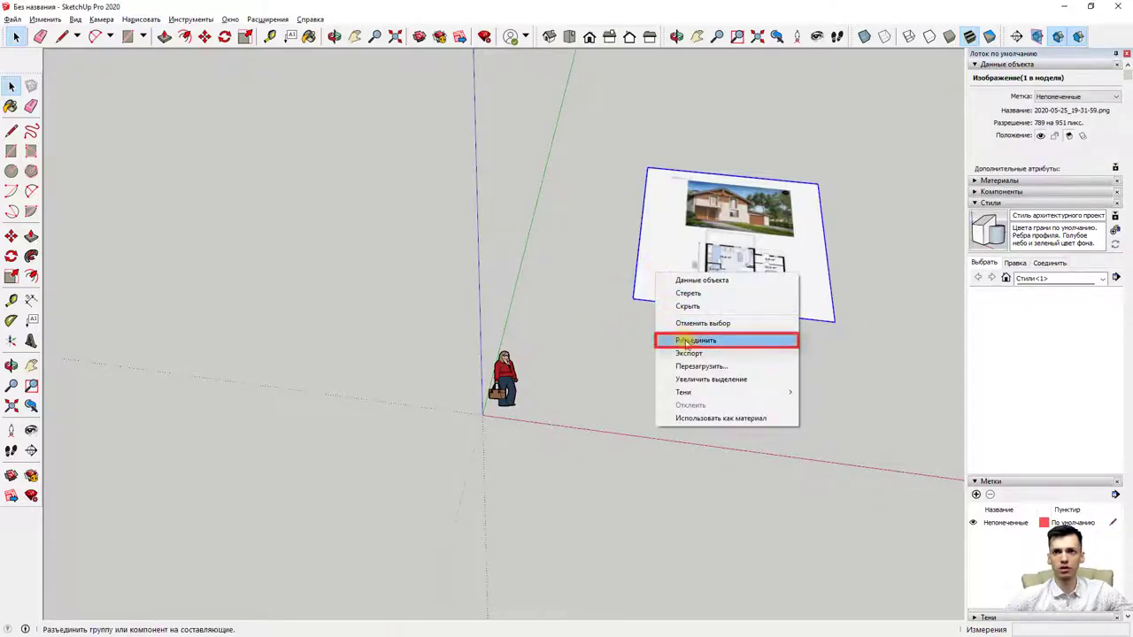
left_click(690, 342)
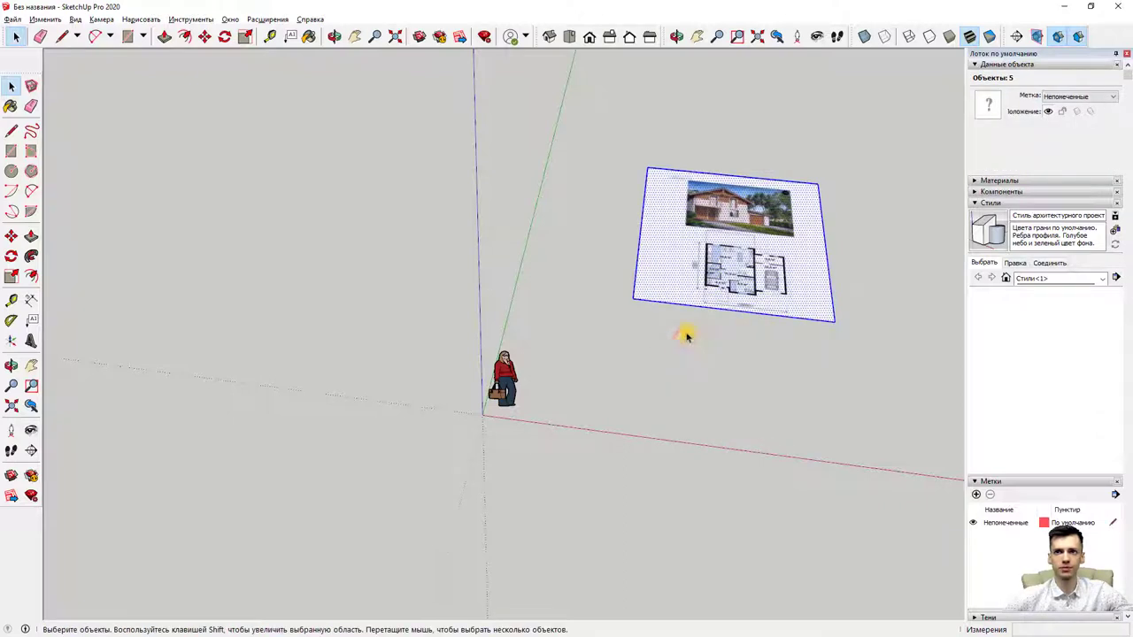
left_click(684, 333)
left_click(699, 303)
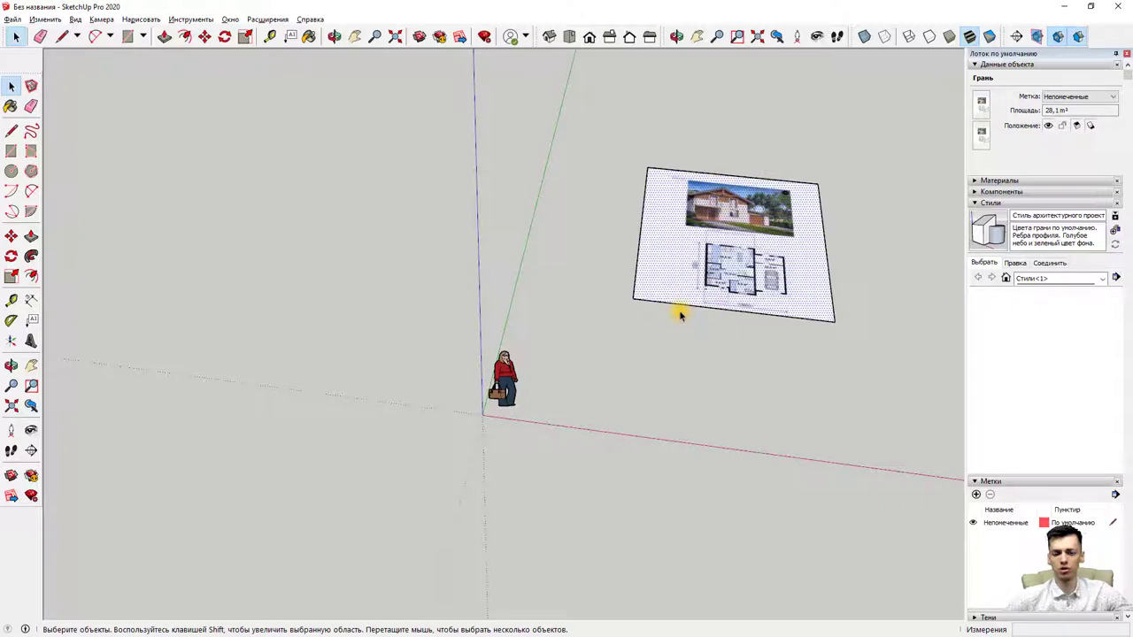
right_click(671, 284)
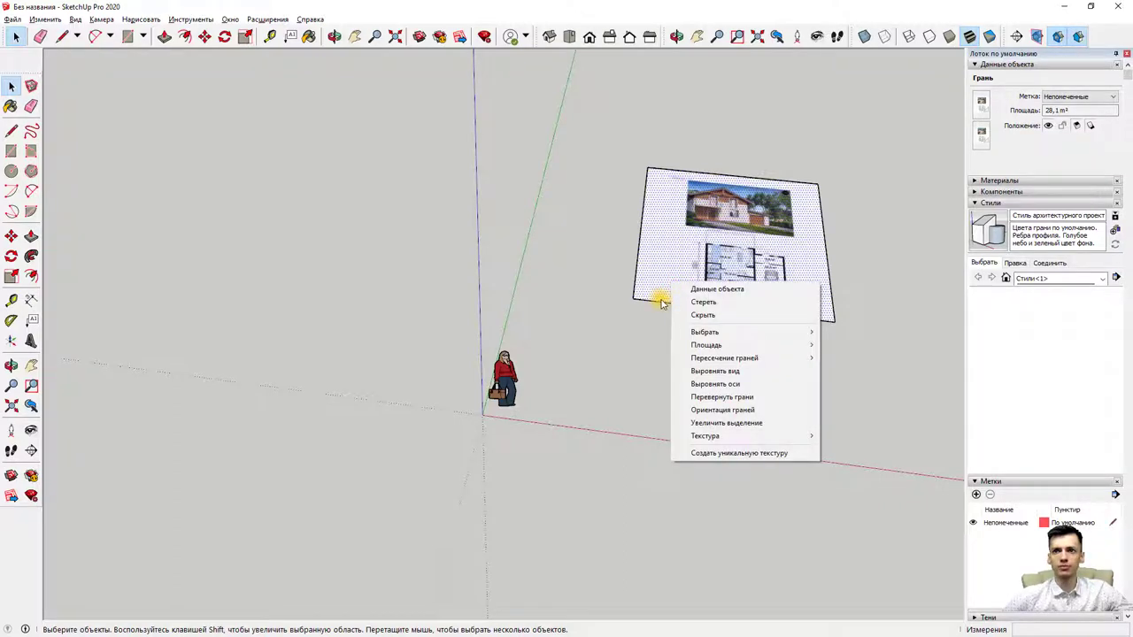
left_click(664, 297)
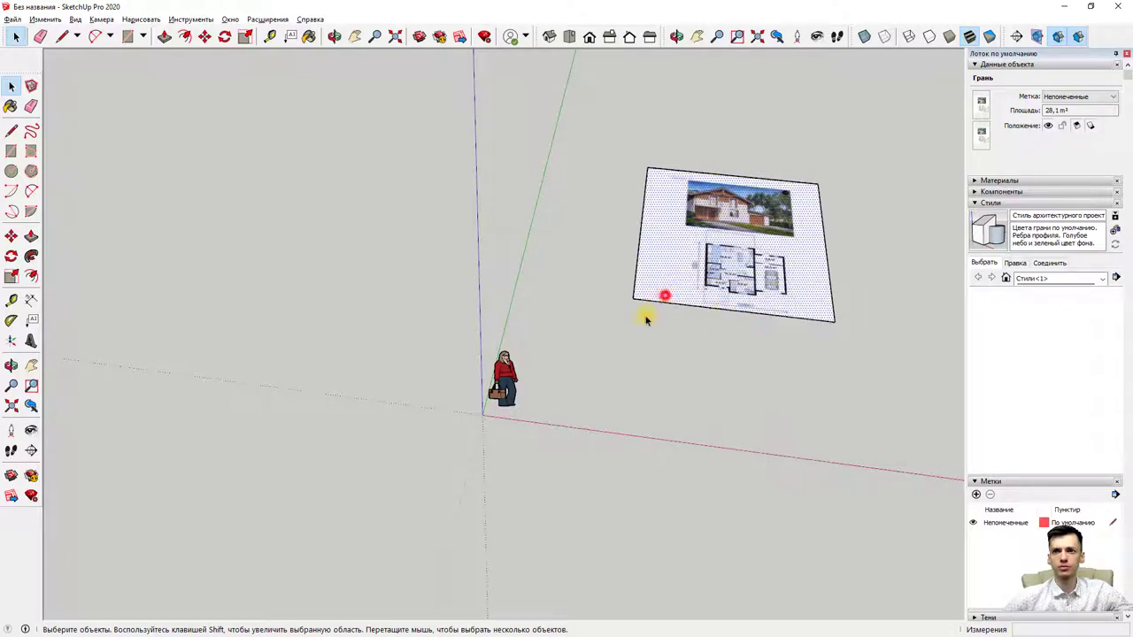
left_click(632, 339)
left_click(675, 303)
left_click(829, 366)
left_click_drag(898, 336, 761, 253)
right_click(696, 239)
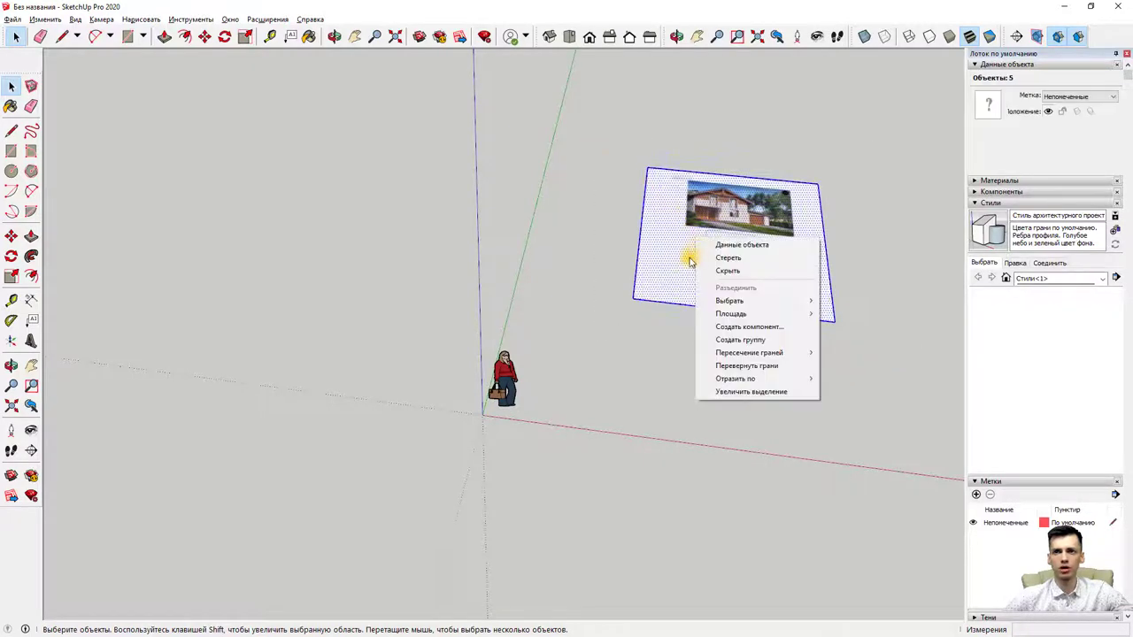
left_click(757, 341)
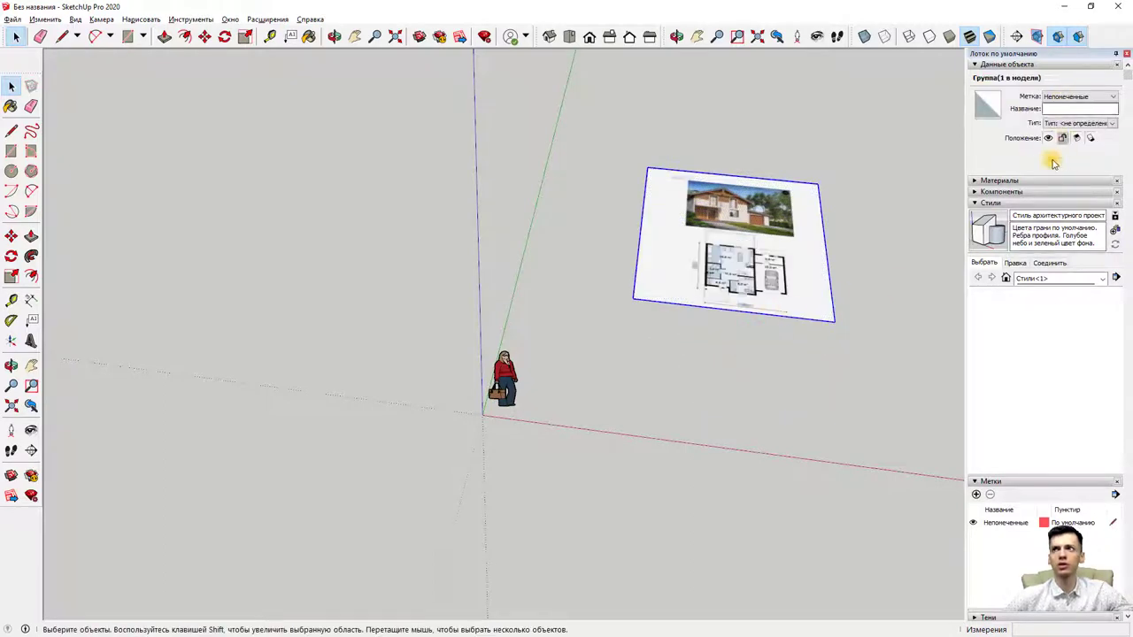
Step: Add the 'исходный' tag and give it a teal colour
left_click(977, 495)
type("исходный")
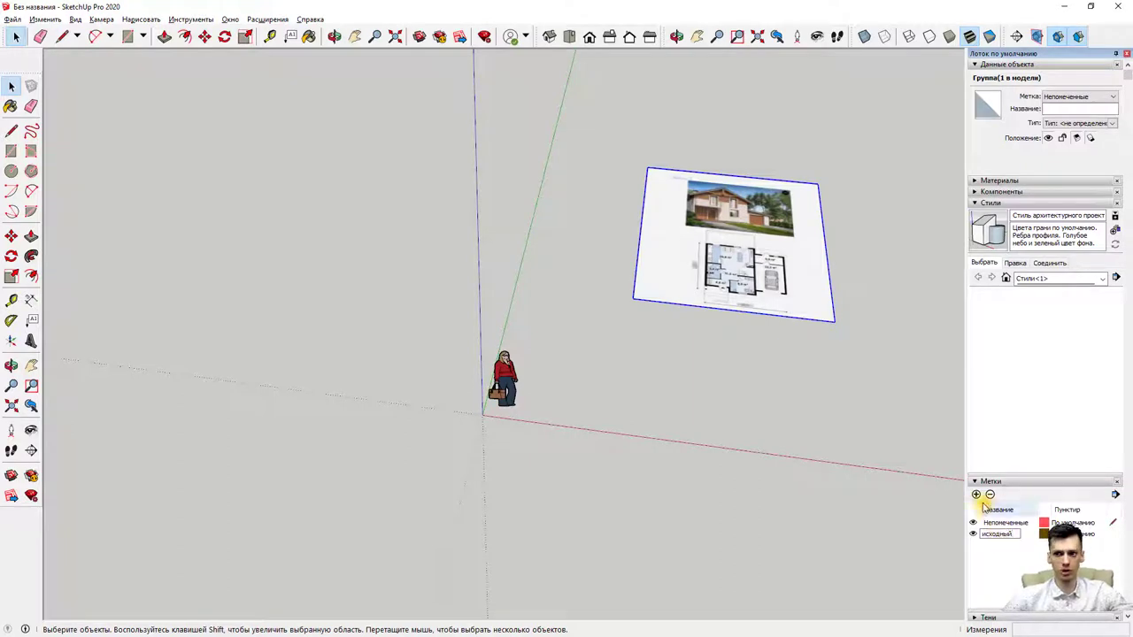
left_click(1045, 533)
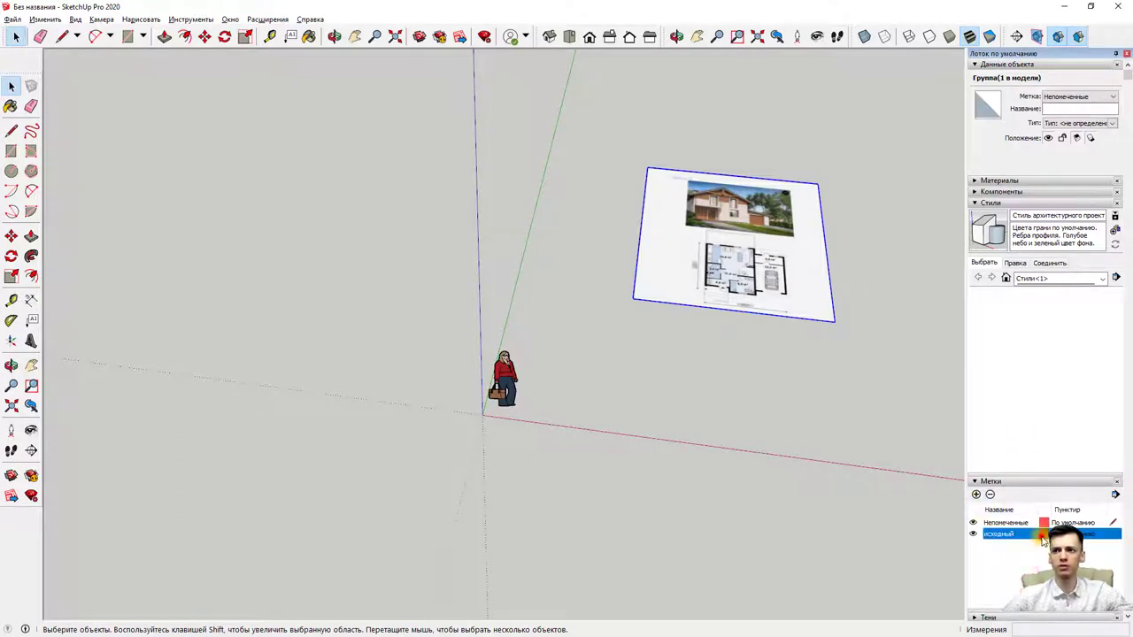
left_click(514, 306)
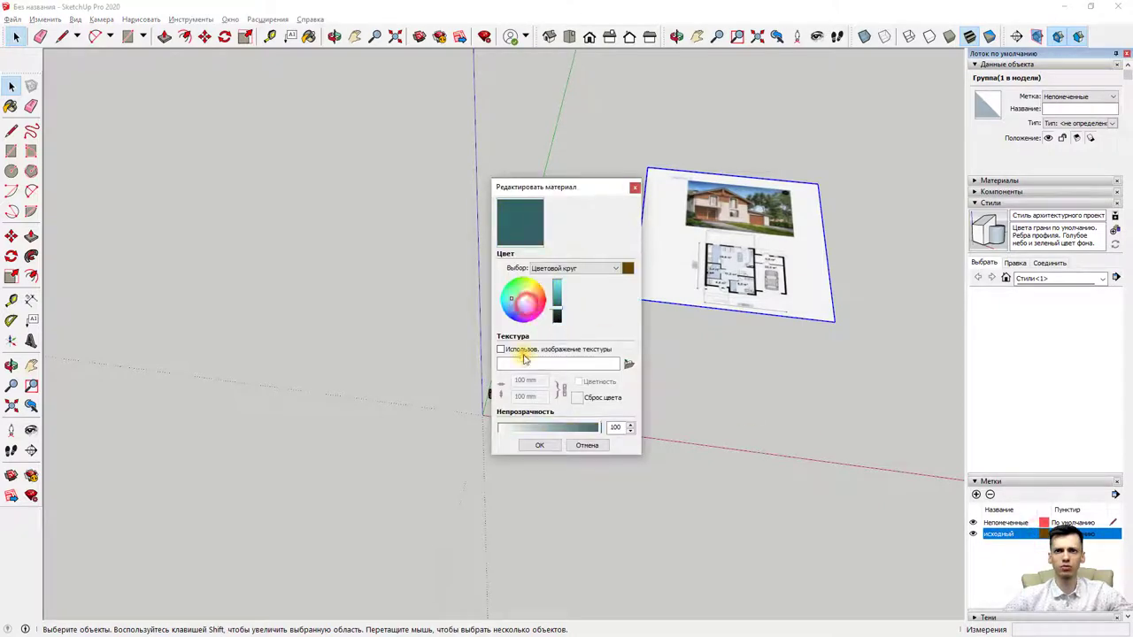
left_click(549, 445)
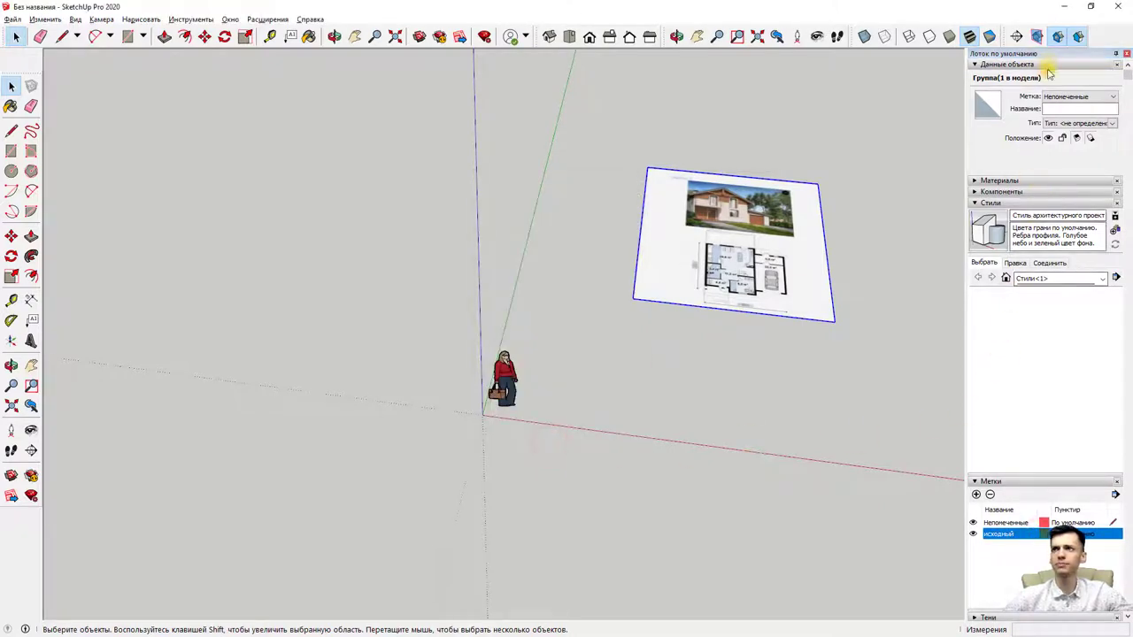
Step: Assign the floor-plan group to the 'исходный' tag and reselect the group
left_click(1059, 100)
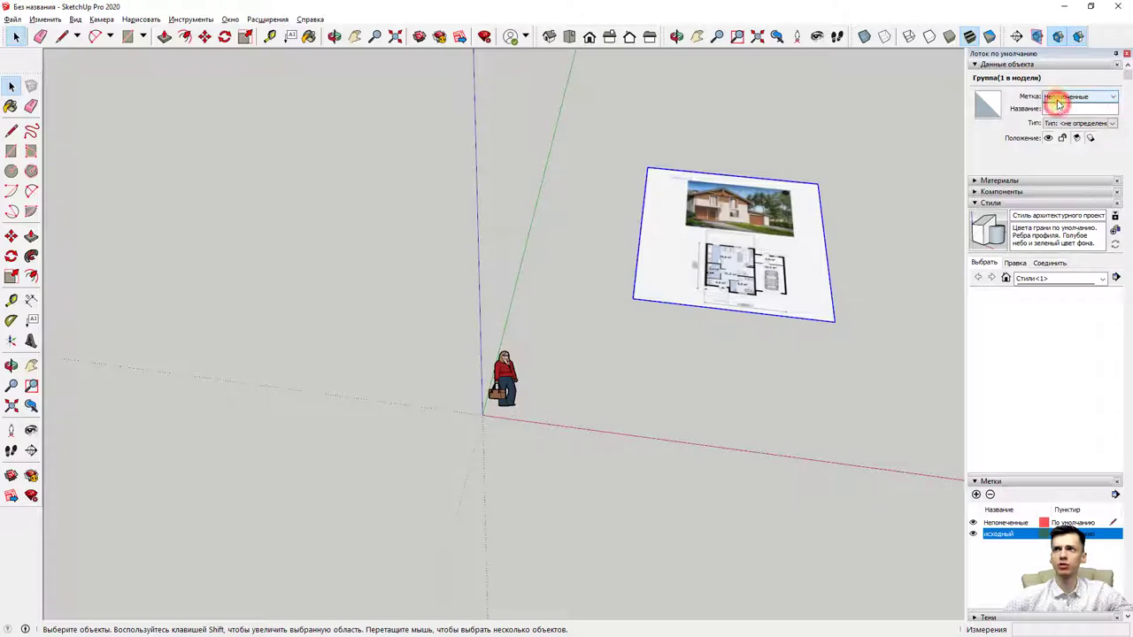
left_click(1065, 112)
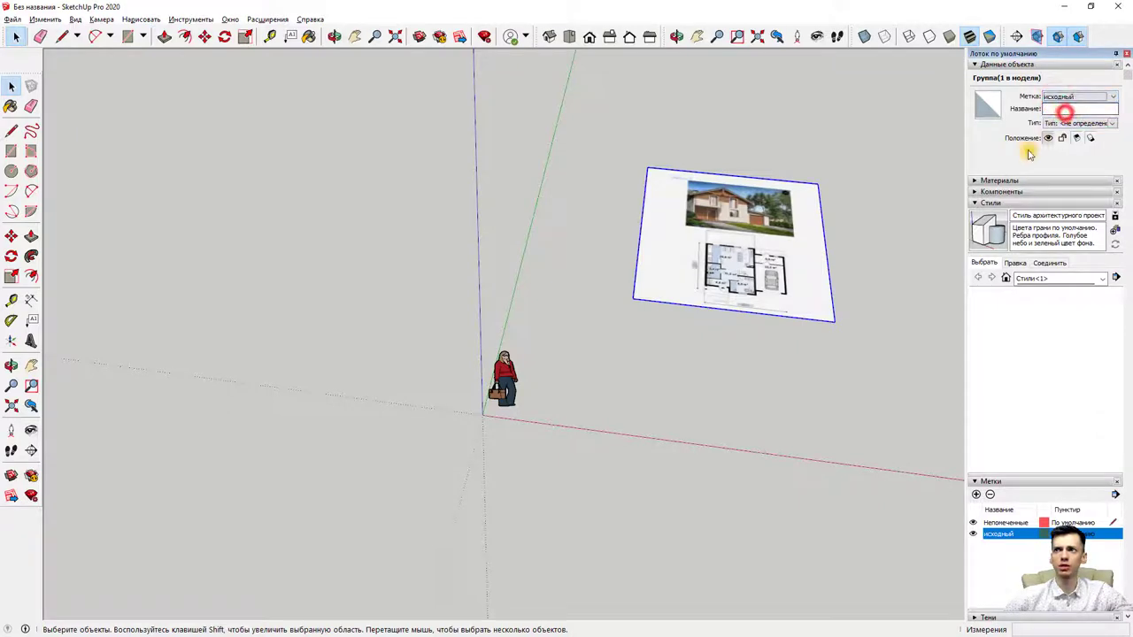
left_click(824, 391)
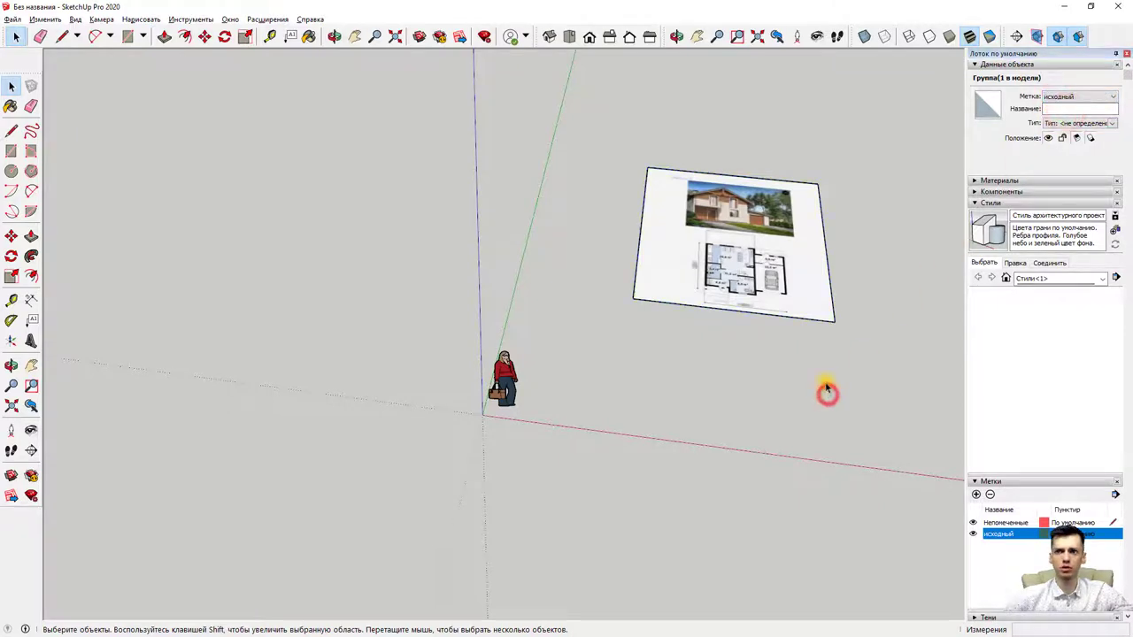
left_click(797, 323)
scroll(797, 318, "up", 2)
scroll(779, 308, "up", 1)
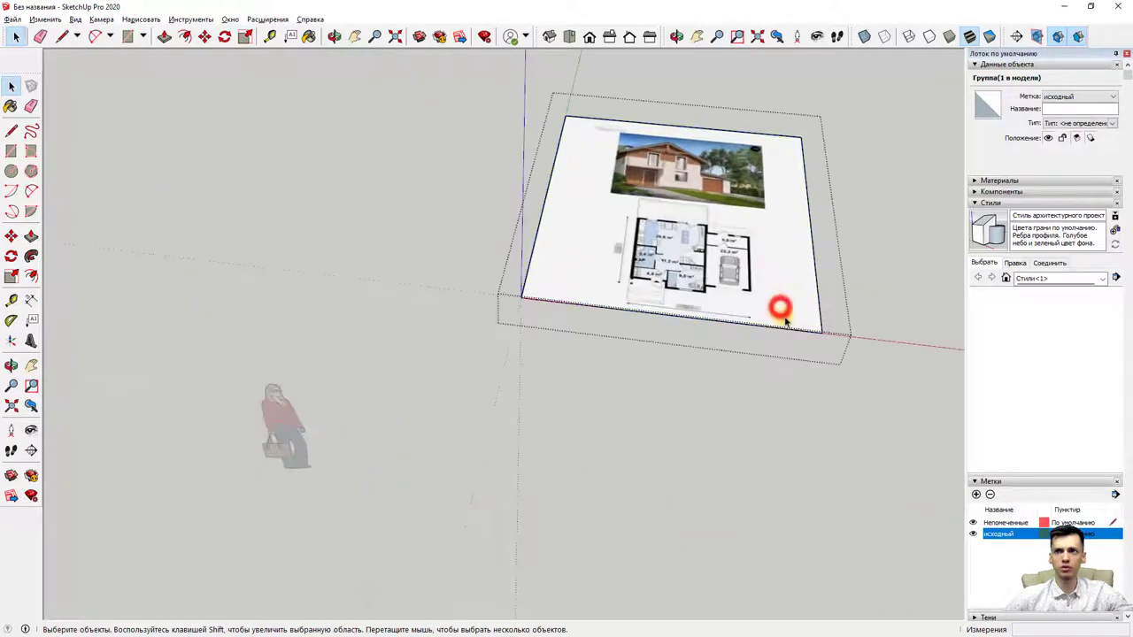
Step: Orbit the view and double-click into the floor-plan image group to edit it
left_click(779, 309)
mouse_move(847, 284)
middle_mouse_down()
mouse_move(792, 322)
mouse_move(587, 248)
mouse_move(891, 286)
middle_mouse_up()
double_click(846, 285)
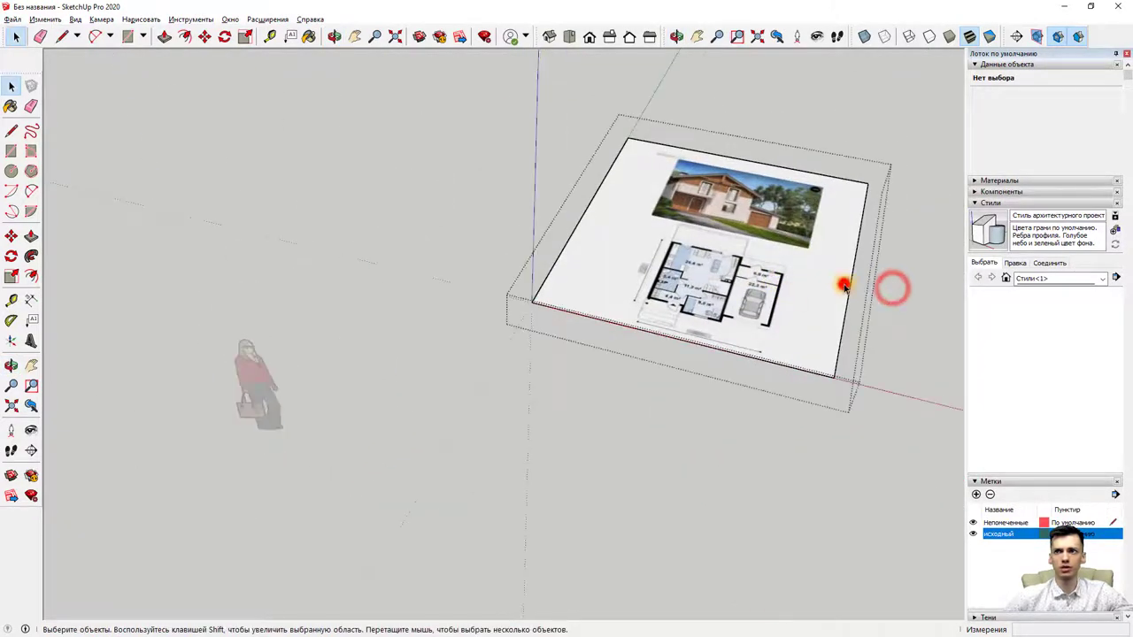
left_click(892, 293)
double_click(828, 288)
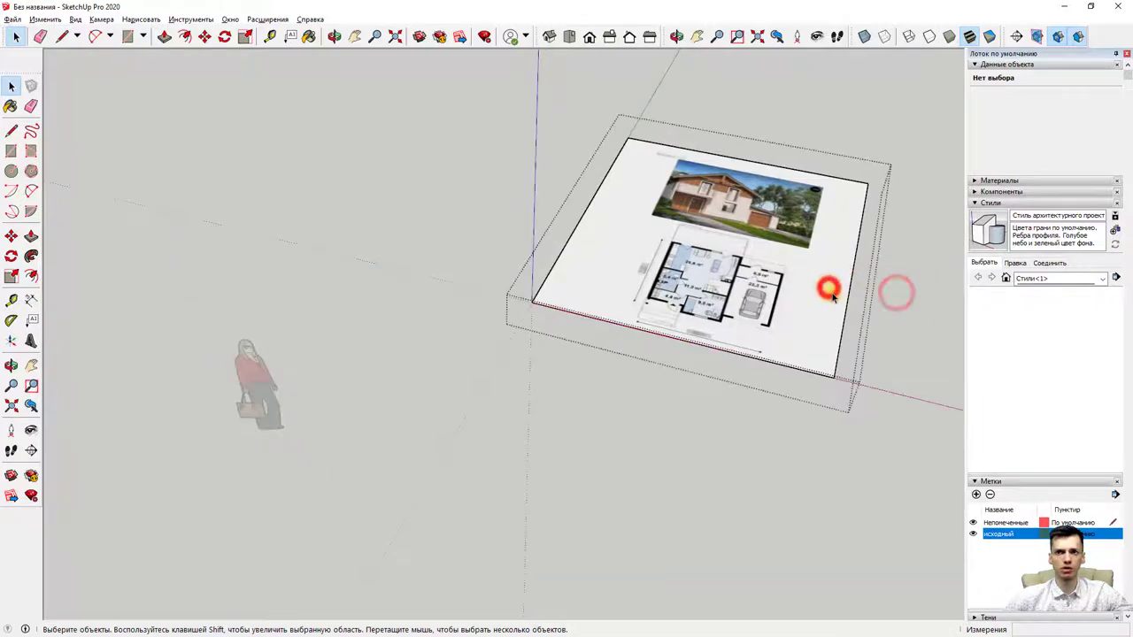
left_click(888, 295)
double_click(847, 295)
mouse_move(804, 290)
middle_mouse_down()
mouse_move(714, 373)
mouse_move(724, 384)
mouse_move(657, 370)
middle_mouse_up()
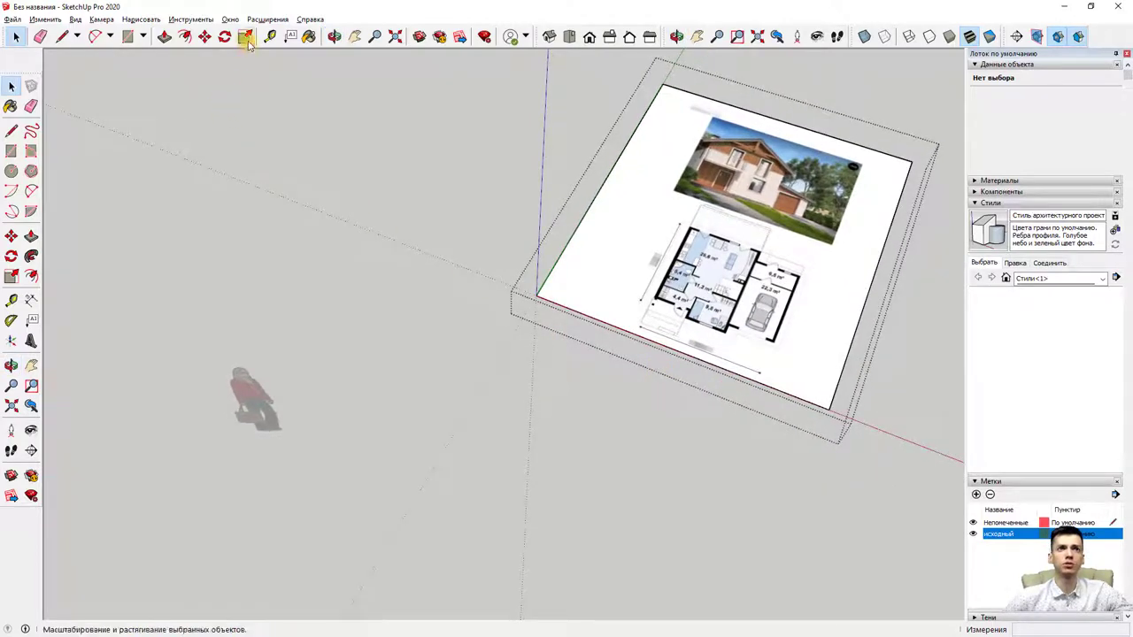
Step: Pick the Scale tool, then zoom in and tilt to a flatter view over the plan
left_click(245, 37)
scroll(546, 289, "up", 2)
scroll(561, 298, "up", 2)
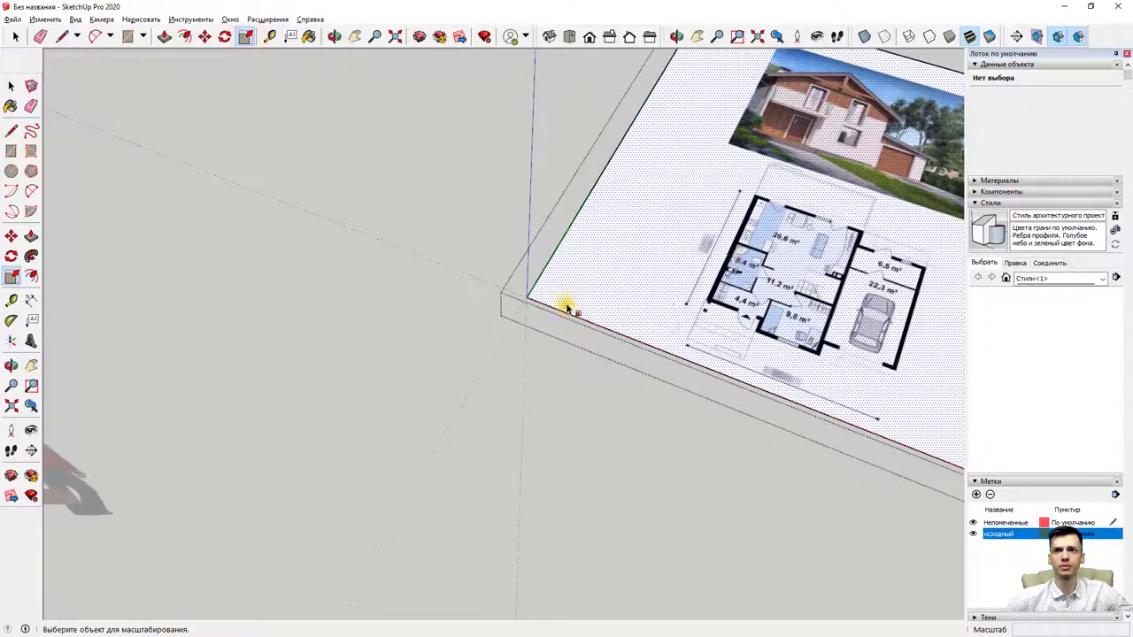
scroll(759, 291, "up", 2)
scroll(614, 336, "up", 2)
mouse_move(615, 336)
middle_mouse_down()
mouse_move(797, 365)
mouse_move(767, 374)
mouse_move(670, 321)
mouse_move(744, 339)
mouse_move(506, 374)
mouse_move(470, 451)
middle_mouse_up()
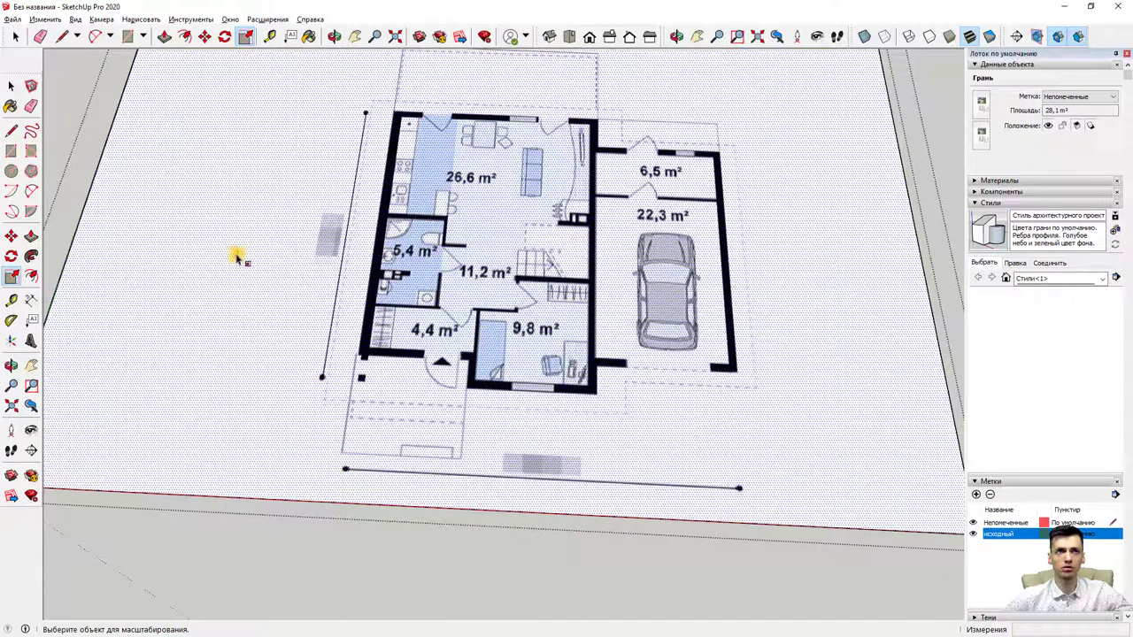
Step: Measure the bottom dimension line with Tape Measure and resize the image group so it equals 12000 mm
left_click(272, 37)
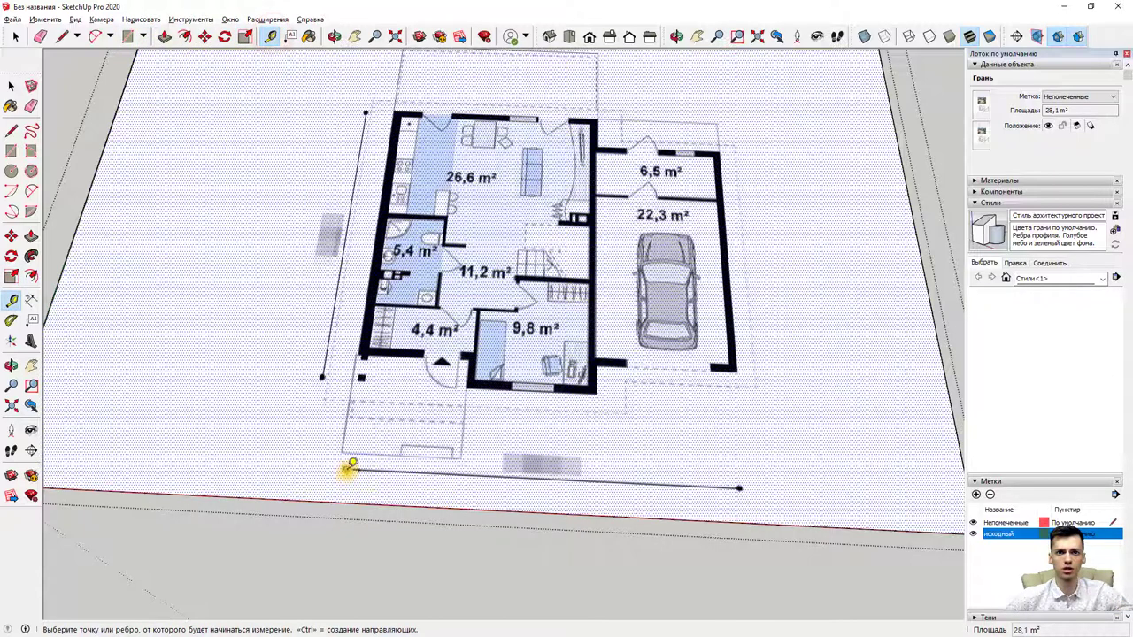
scroll(351, 464, "up", 2)
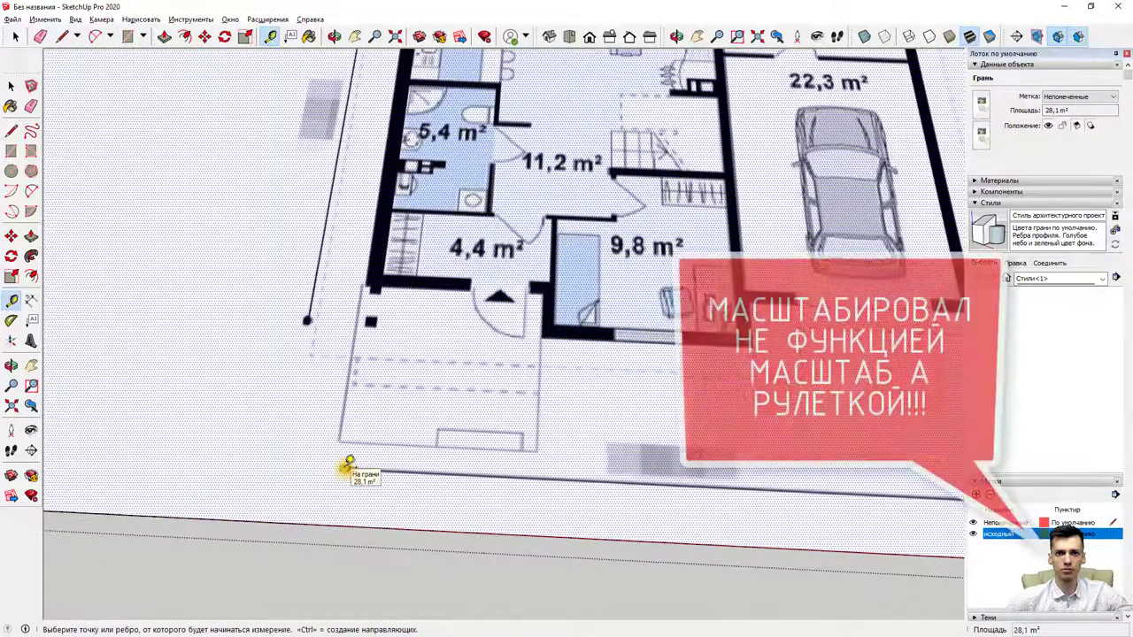
left_click(347, 467)
scroll(348, 466, "down", 2)
scroll(348, 467, "down", 1)
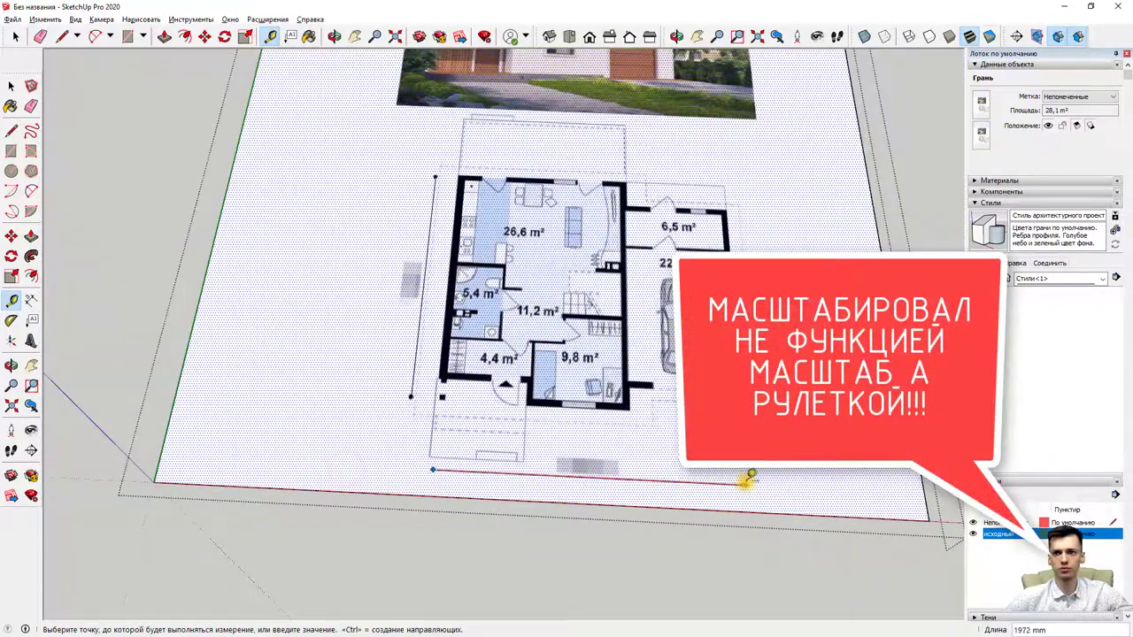
left_click(744, 484)
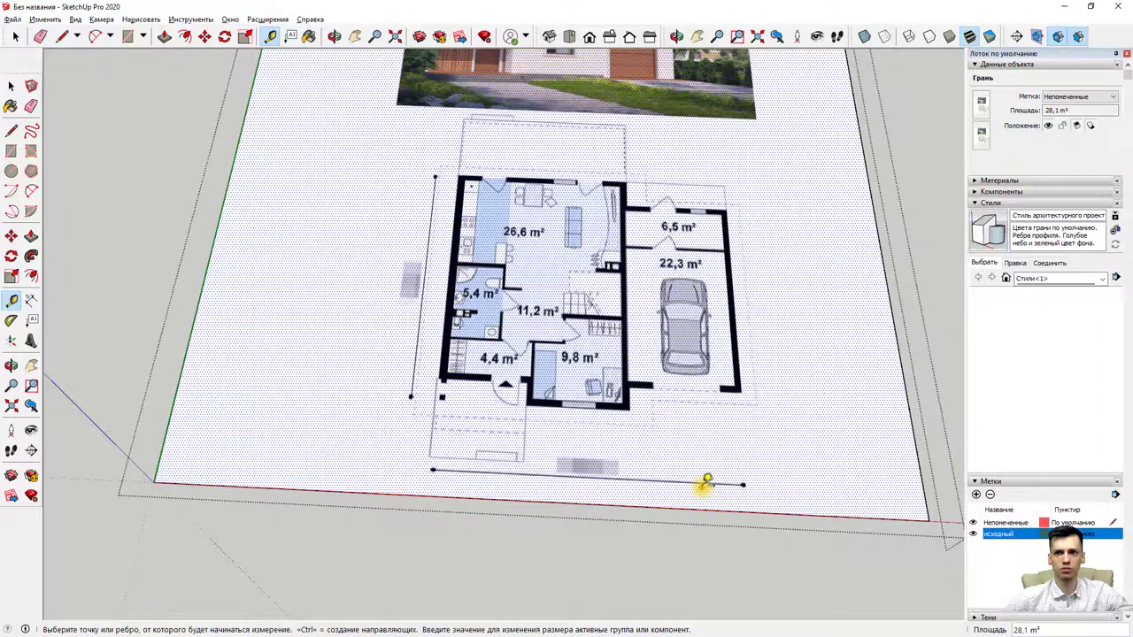
left_click(433, 469)
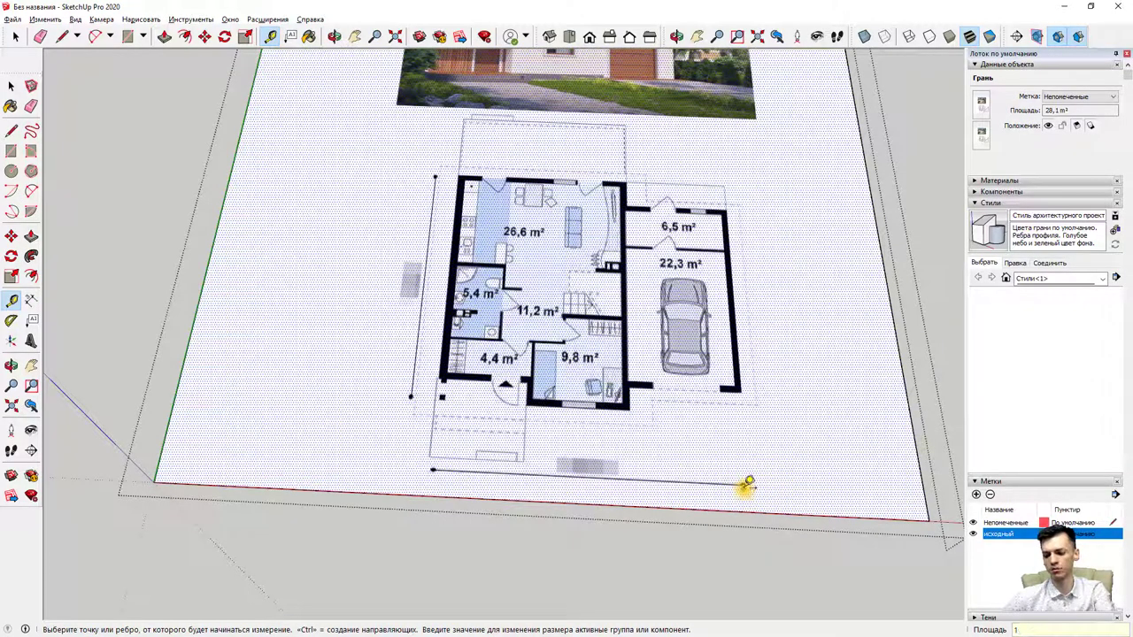
key("Return")
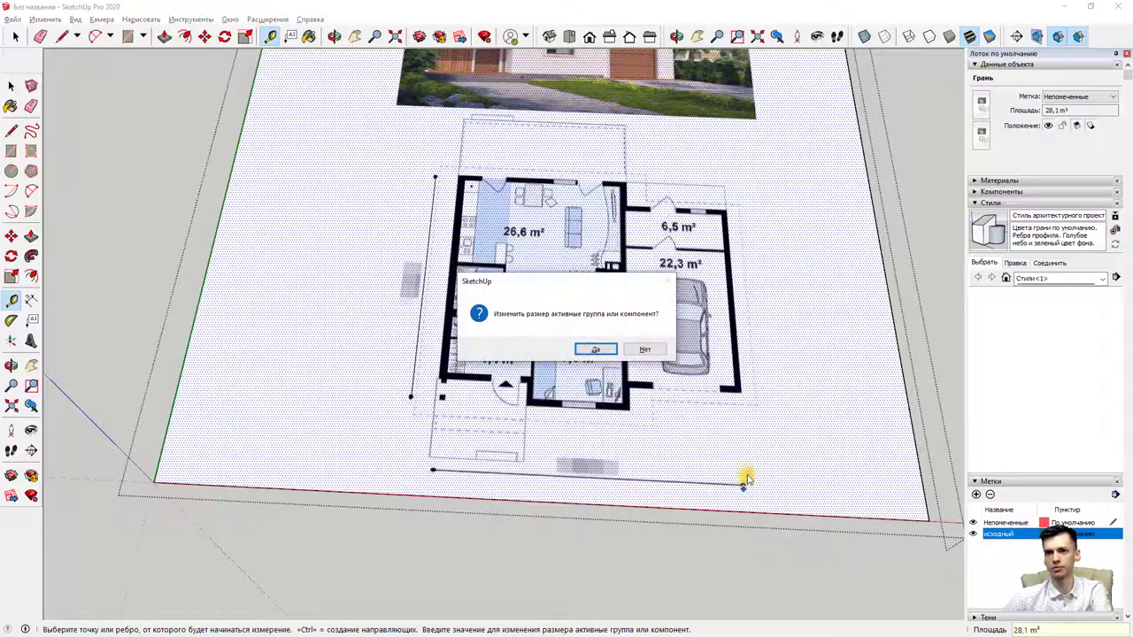
left_click(594, 352)
scroll(607, 369, "down", 3)
scroll(614, 363, "down", 3)
scroll(691, 345, "down", 3)
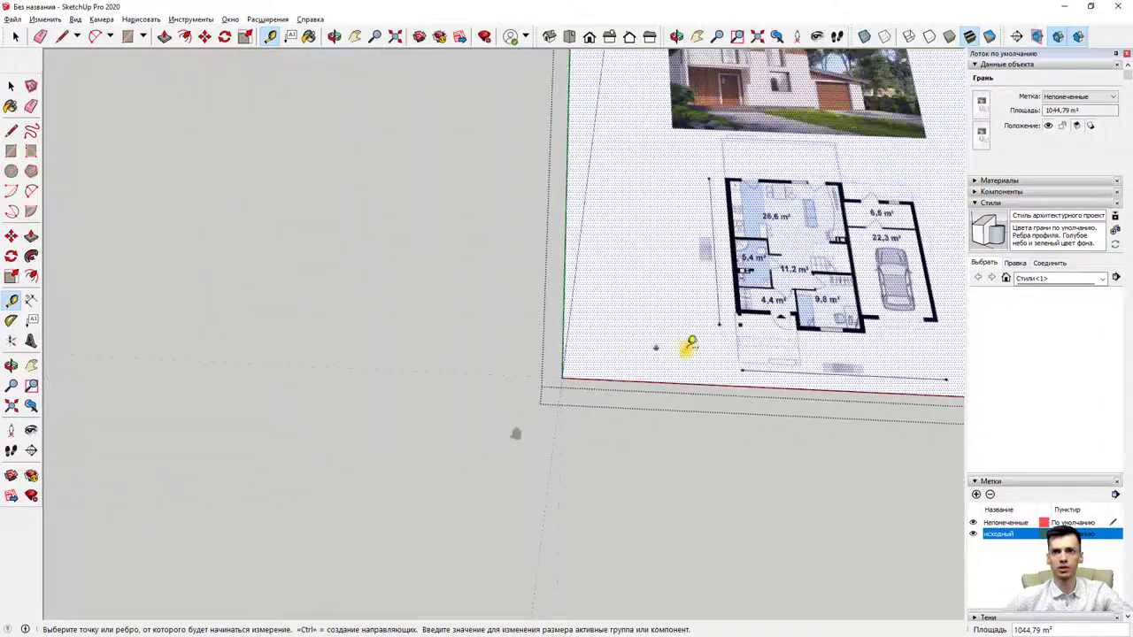
scroll(822, 337, "down", 2)
scroll(827, 360, "up", 3)
scroll(805, 369, "down", 1)
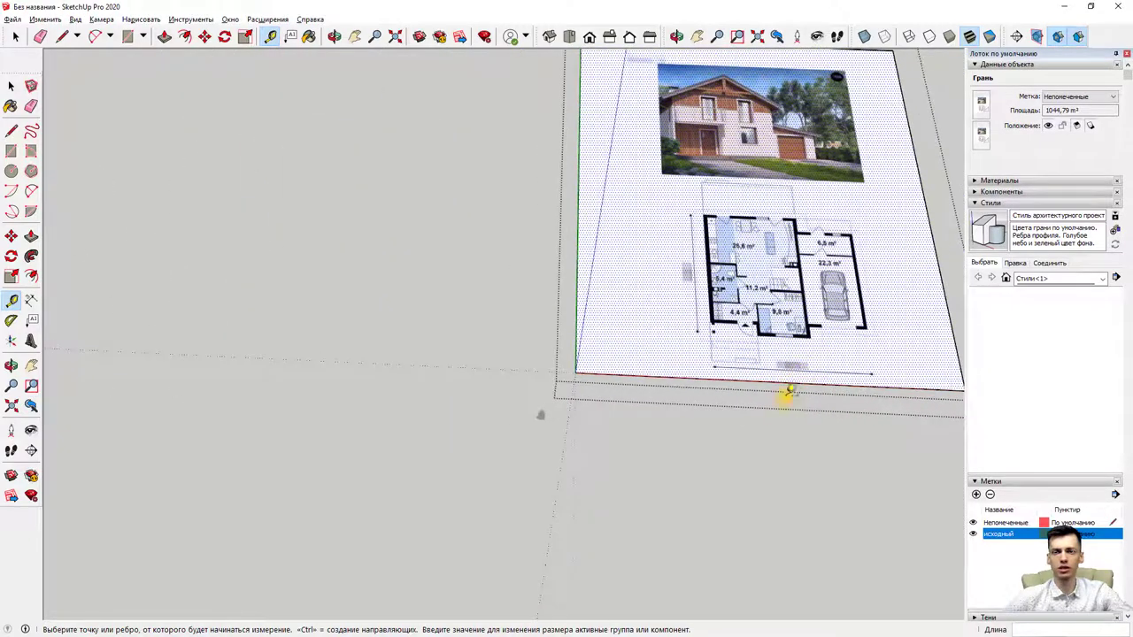
scroll(768, 412, "up", 2)
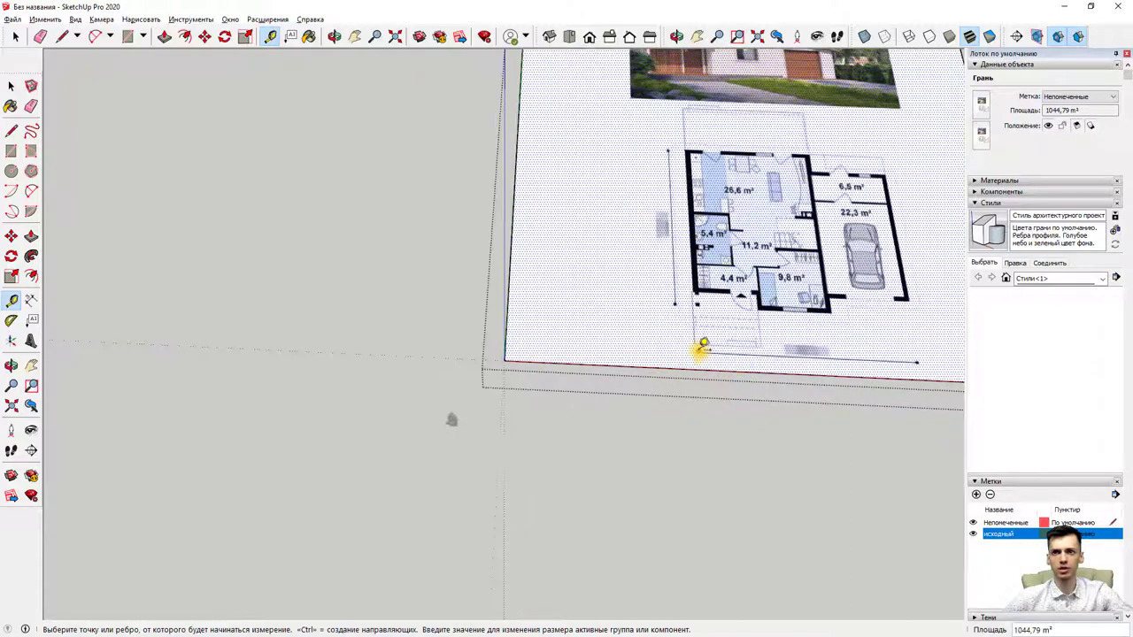
left_click(700, 351)
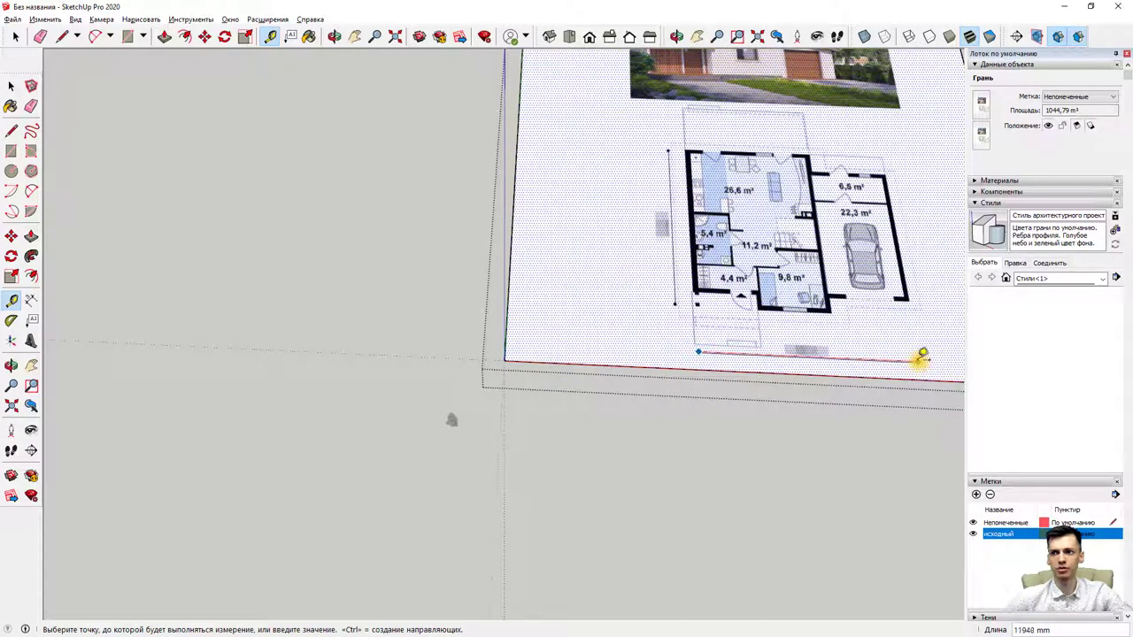
scroll(921, 357, "up", 3)
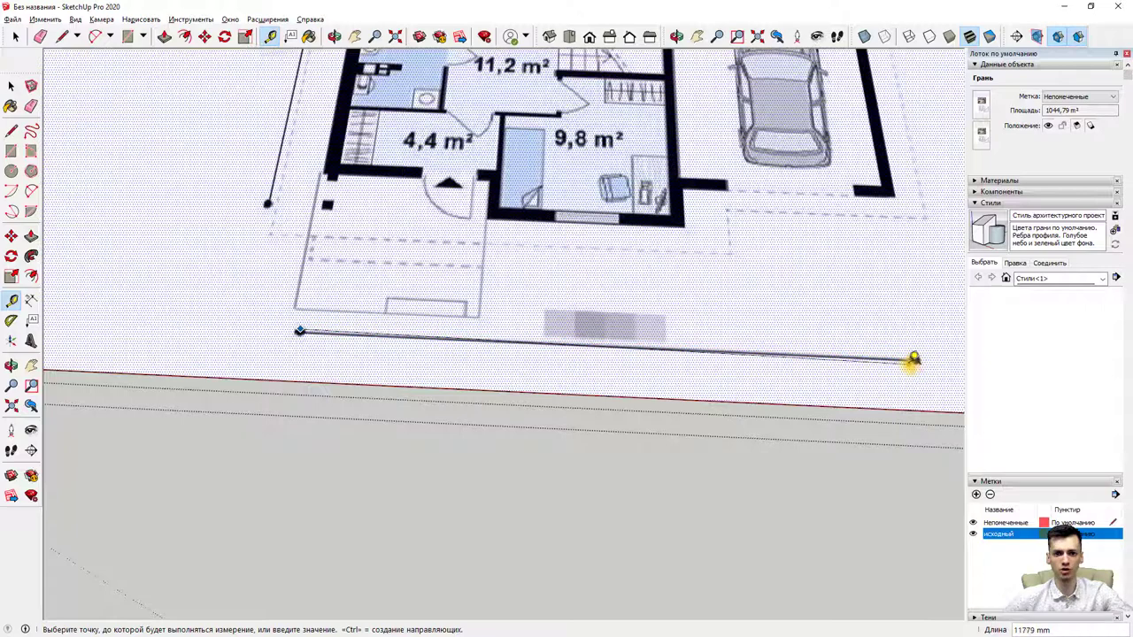
scroll(767, 324, "down", 2)
scroll(700, 256, "down", 3)
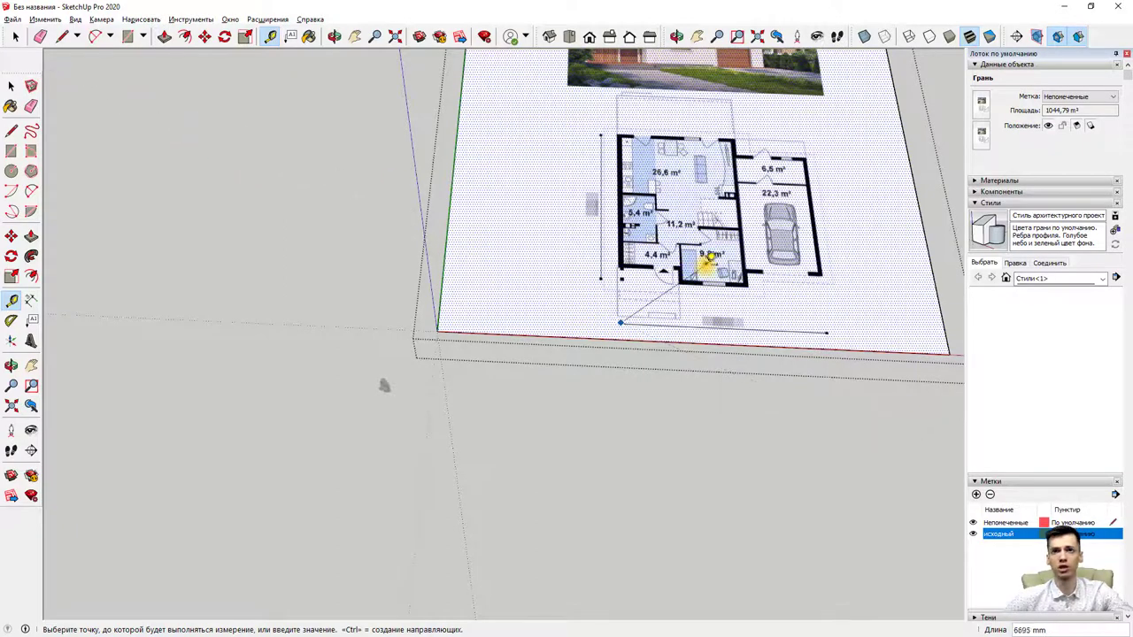
left_click(537, 257)
scroll(678, 231, "up", 2)
scroll(655, 248, "up", 2)
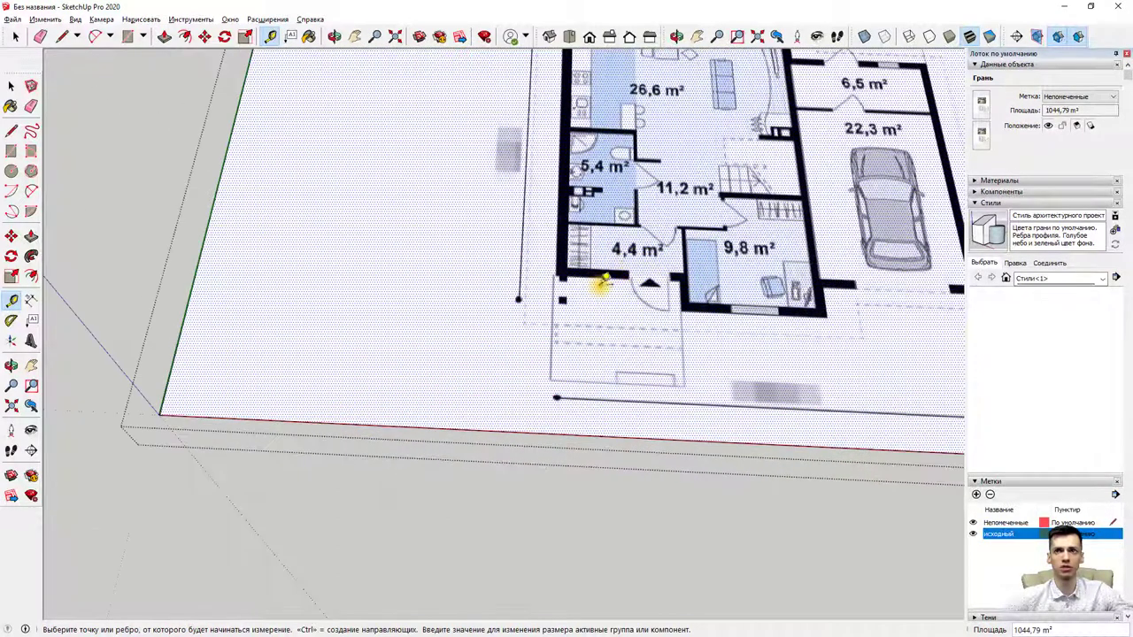
Step: Enable edge endpoints (7) in the style settings and set the edge colour to black
left_click(64, 41)
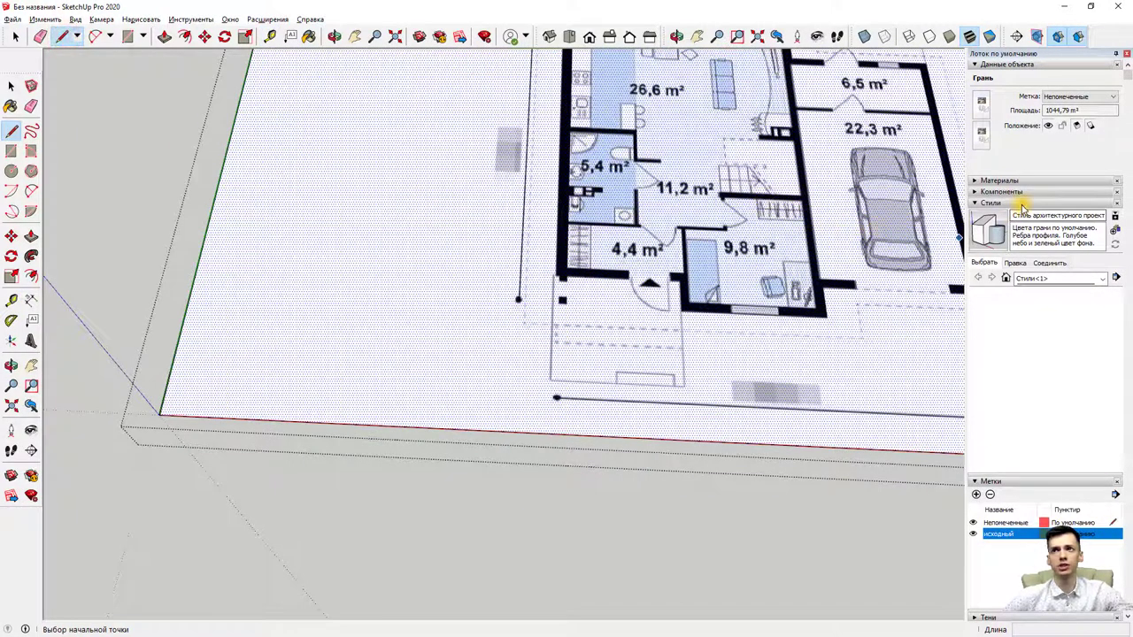
left_click(1016, 263)
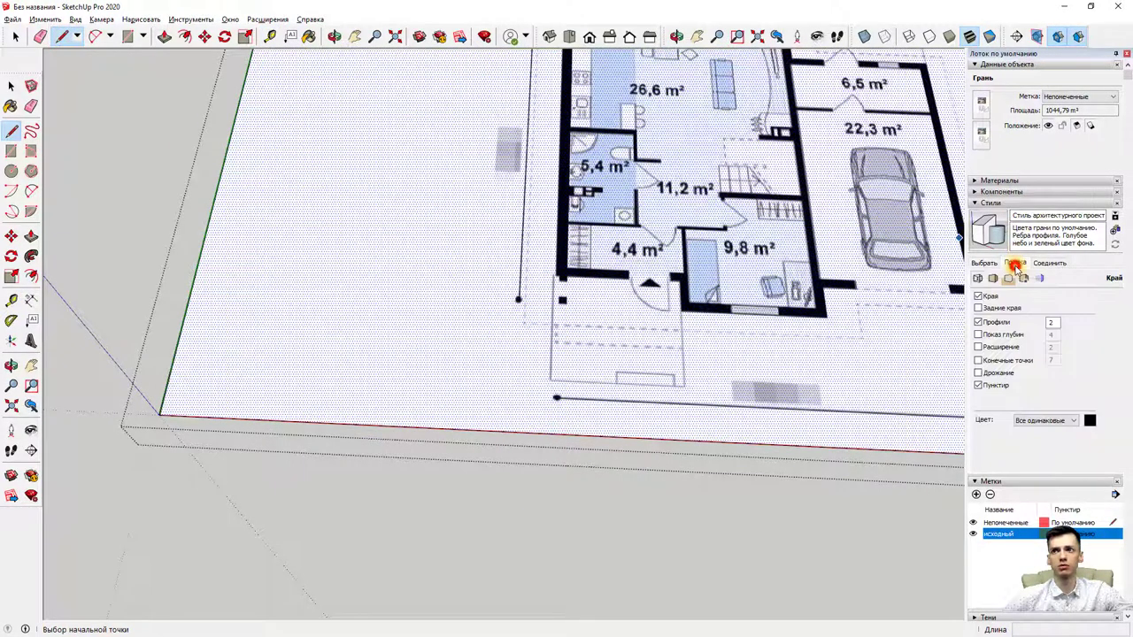
left_click(978, 362)
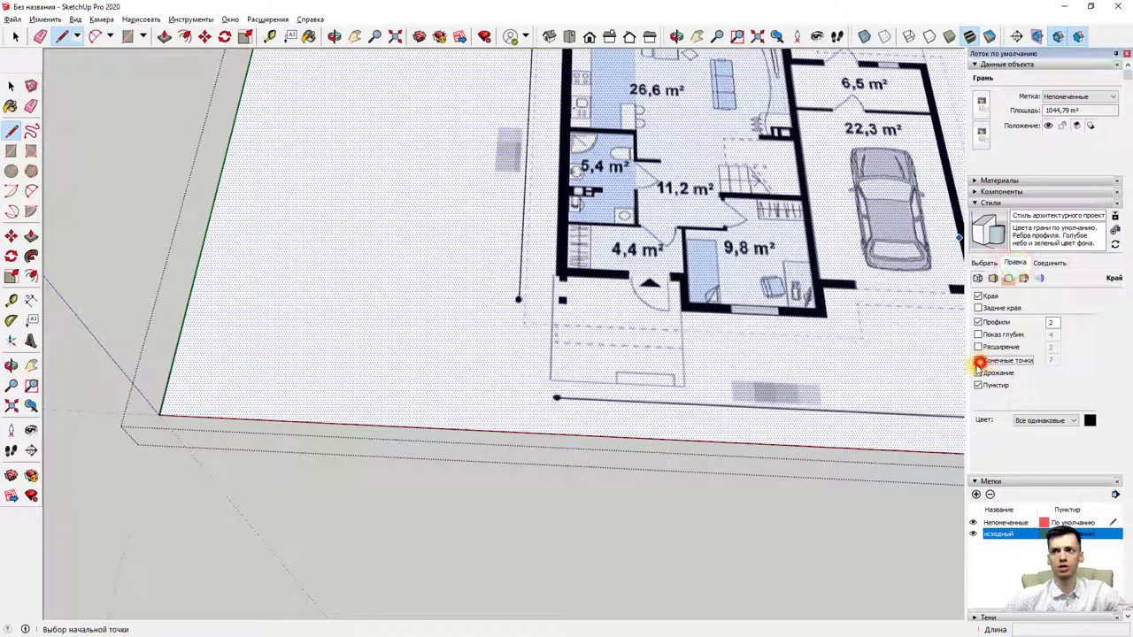
left_click(1091, 420)
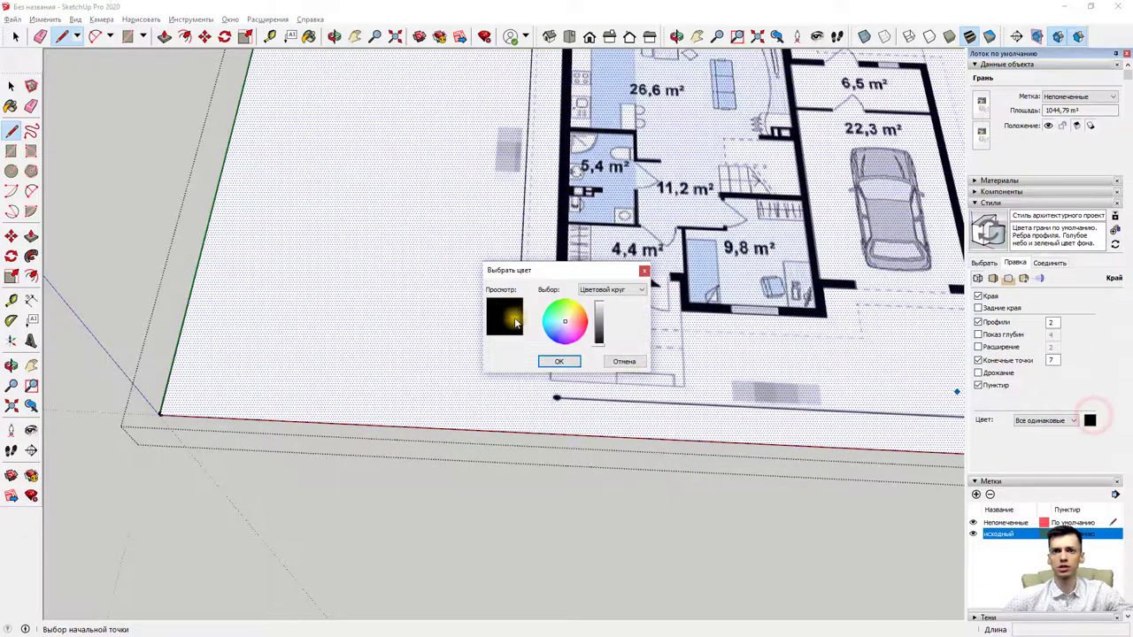
left_click_drag(551, 326, 556, 316)
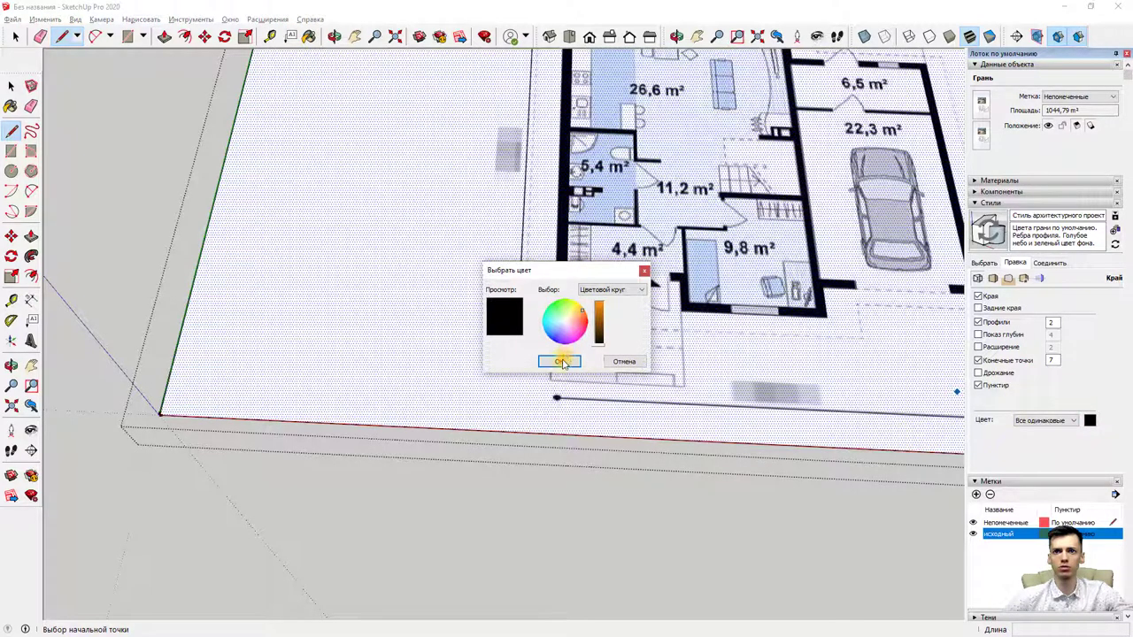
left_click(561, 363)
scroll(561, 356, "up", 3)
Step: Return to a top view and trace the top wall from the top-left to the right corner
left_click(560, 270)
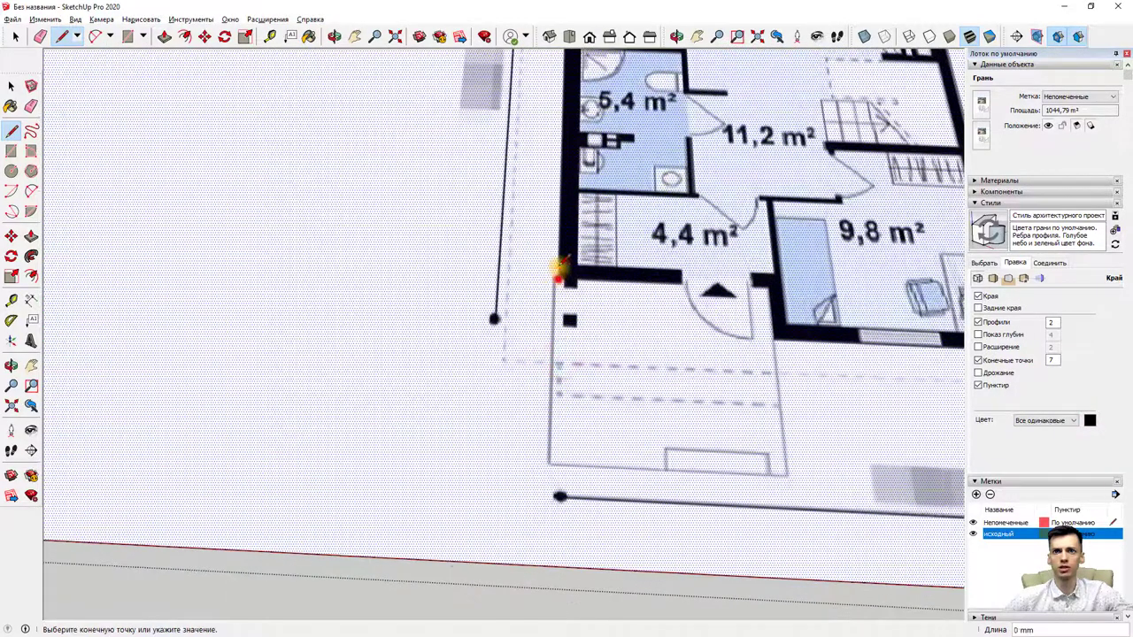
scroll(559, 270, "down", 3)
scroll(159, 393, "down", 2)
middle_click_drag(160, 392, 162, 400)
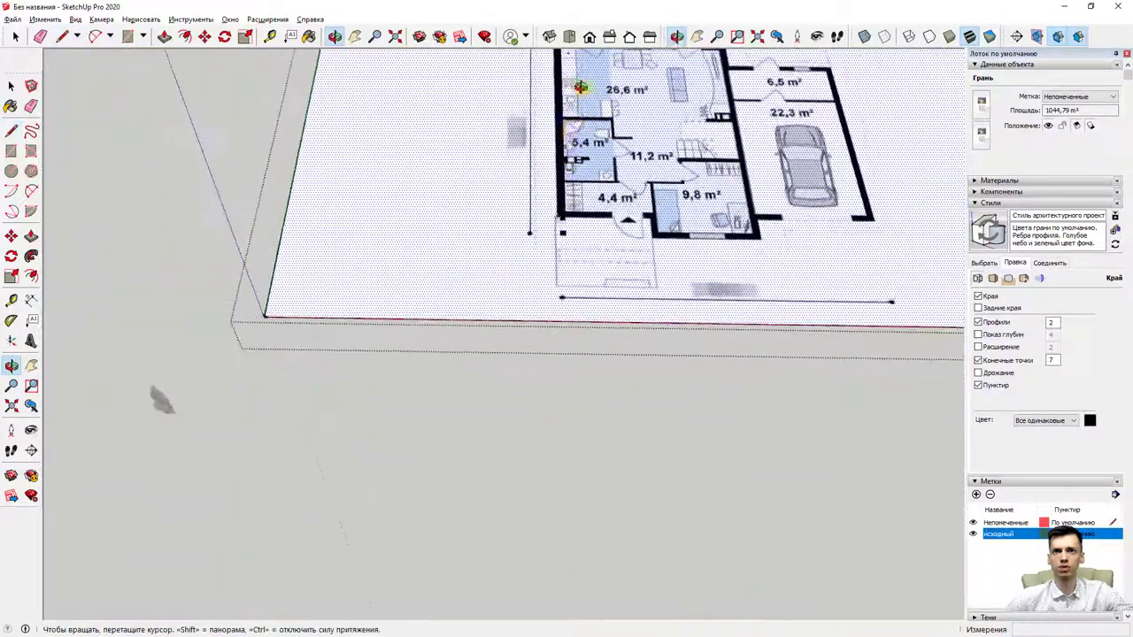
key("F2")
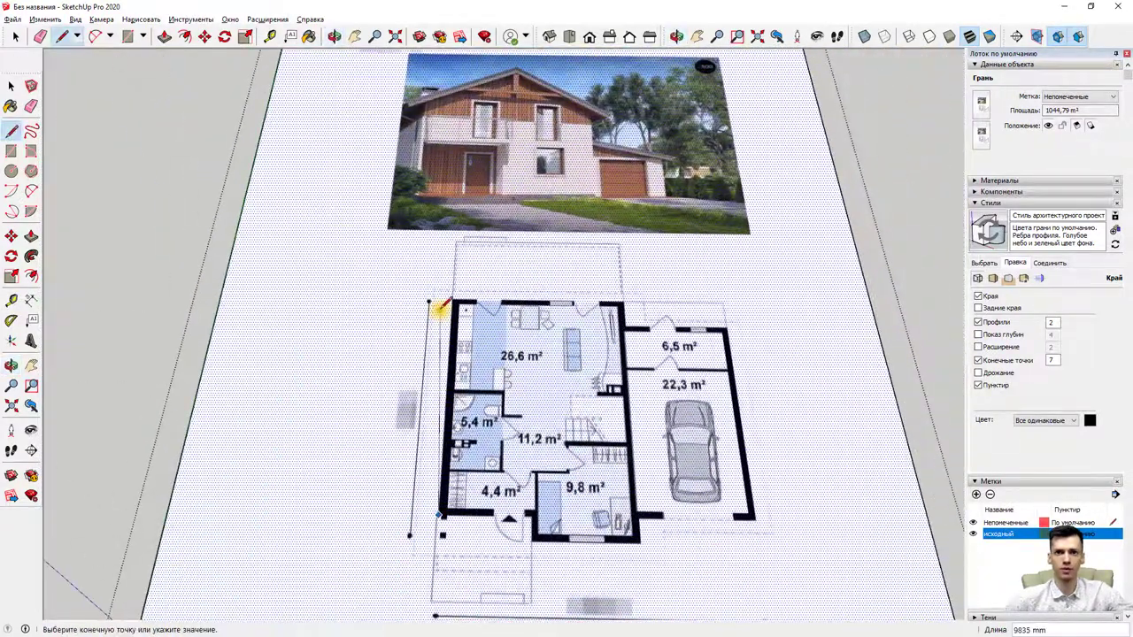
scroll(440, 304, "down", 1)
scroll(443, 303, "up", 2)
scroll(449, 301, "up", 1)
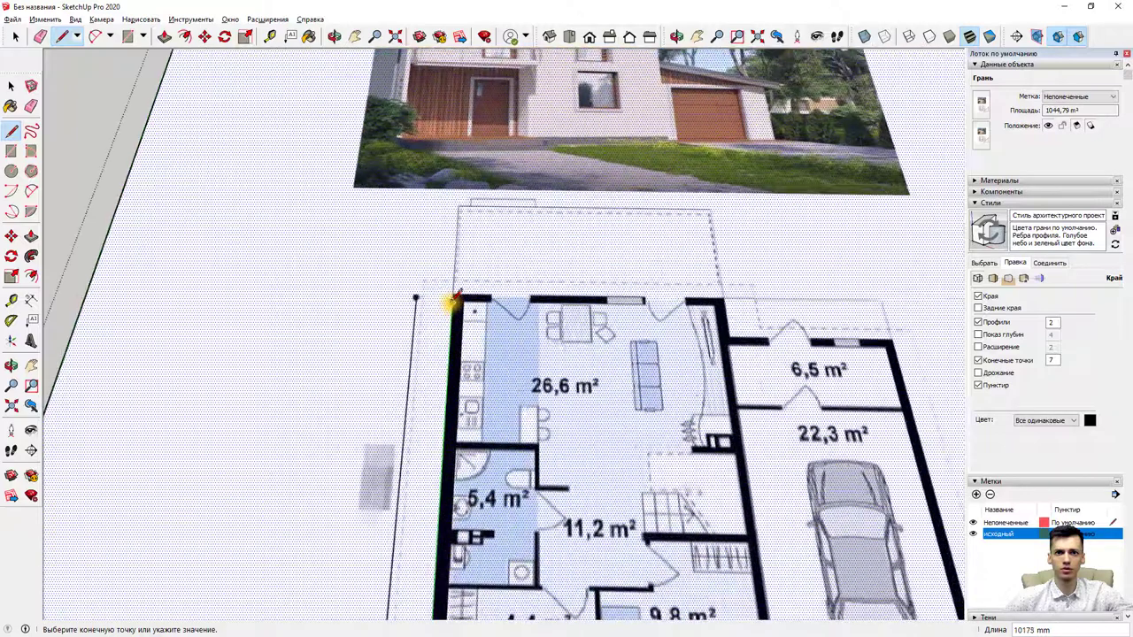
scroll(452, 301, "up", 1)
left_click(454, 292)
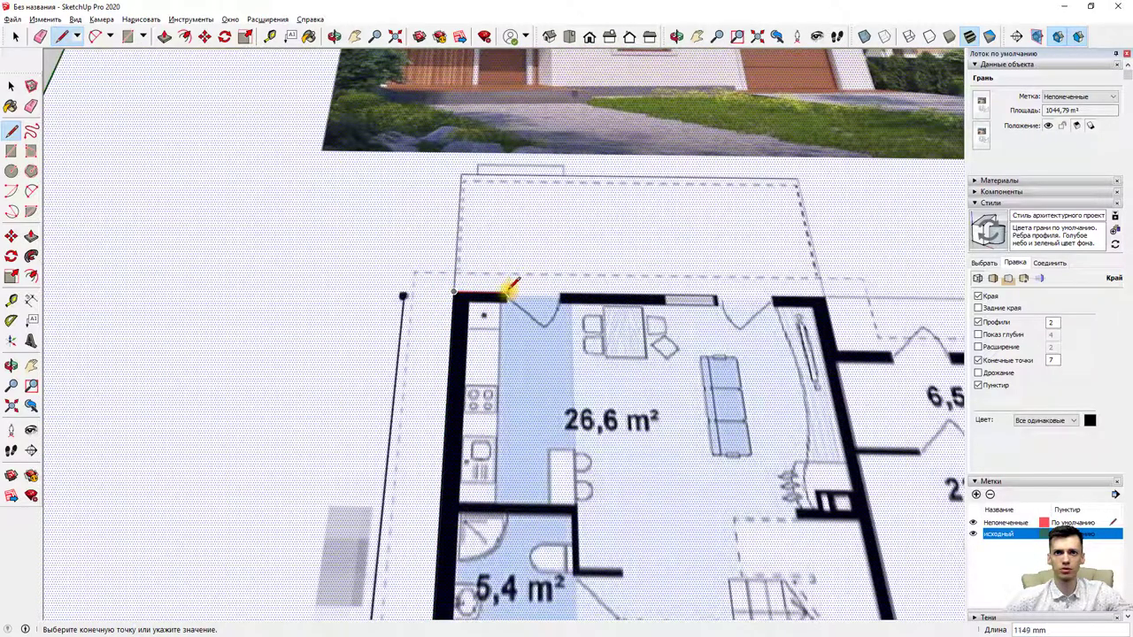
left_click(827, 296)
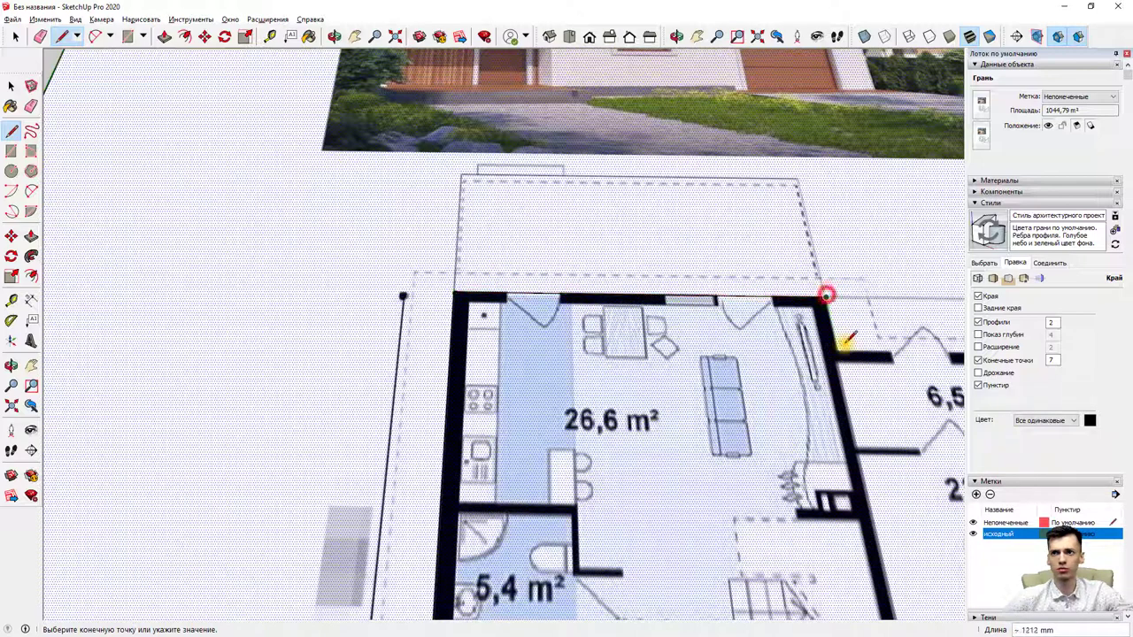
Step: Trace the garage's top edge and its right wall down to the corner
scroll(832, 376, "down", 3)
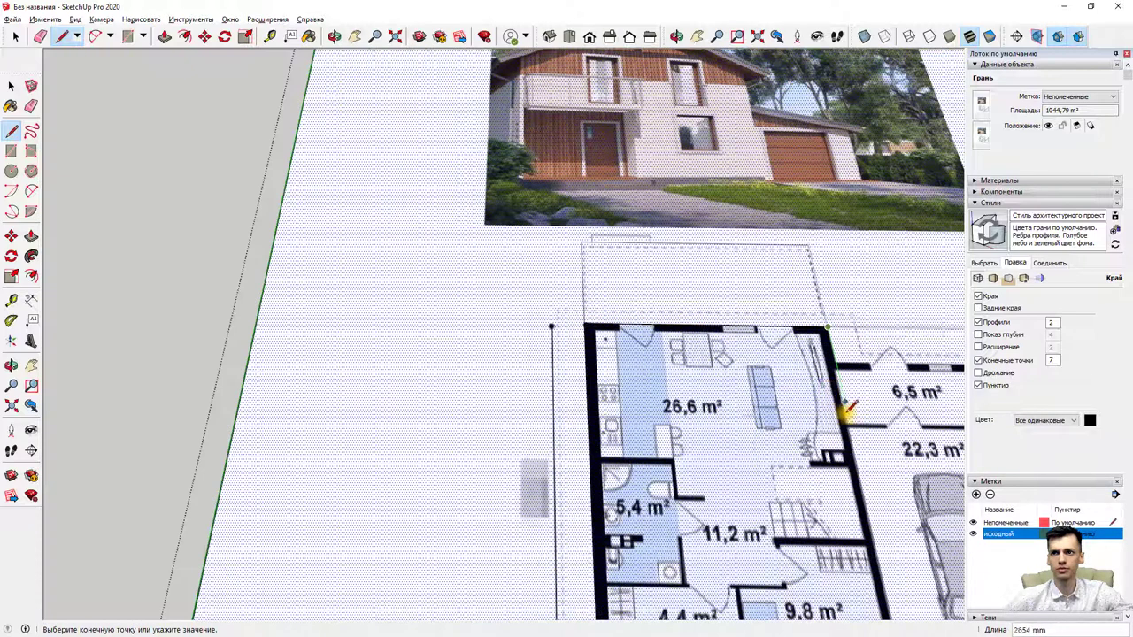
scroll(847, 392, "down", 3)
scroll(850, 381, "up", 1)
scroll(850, 381, "up", 2)
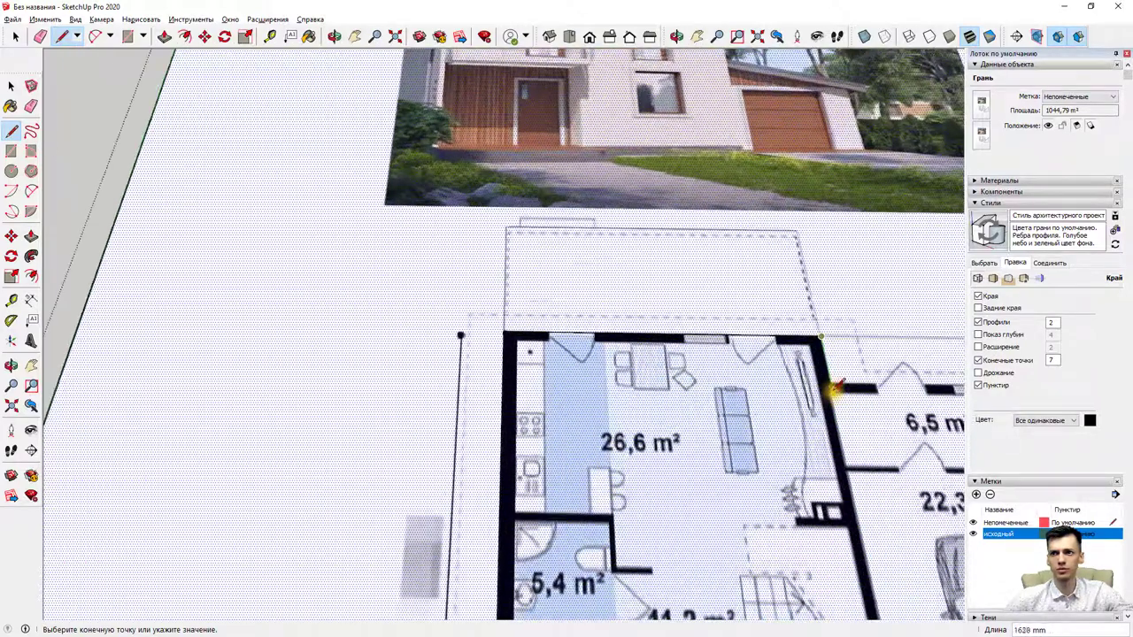
scroll(850, 380, "down", 3)
scroll(885, 388, "down", 1)
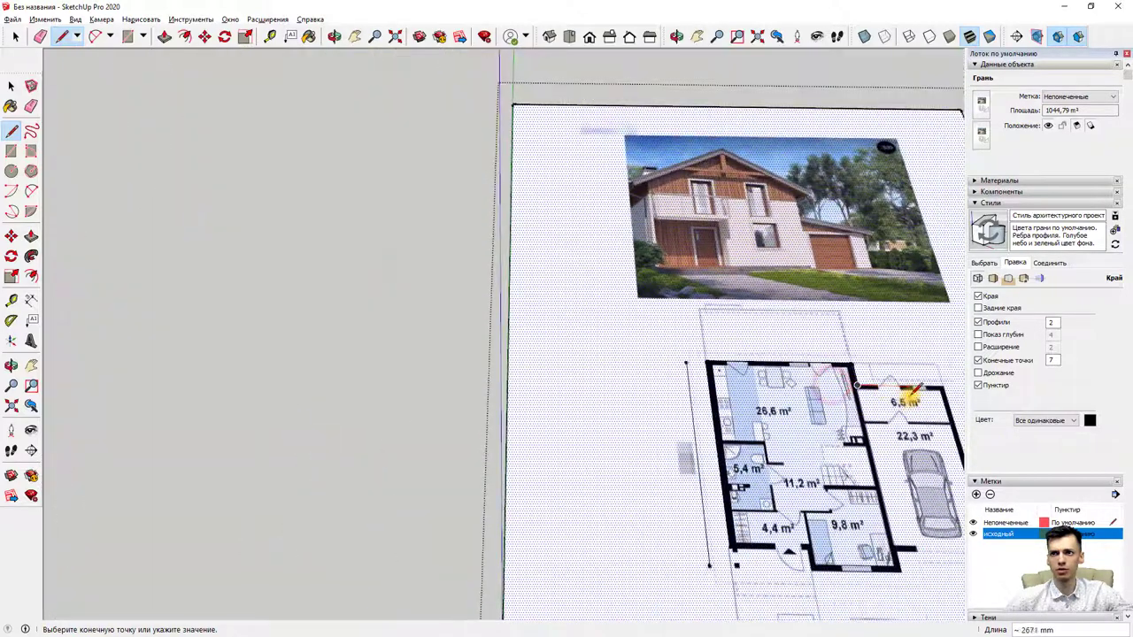
scroll(632, 403, "up", 3)
key("l")
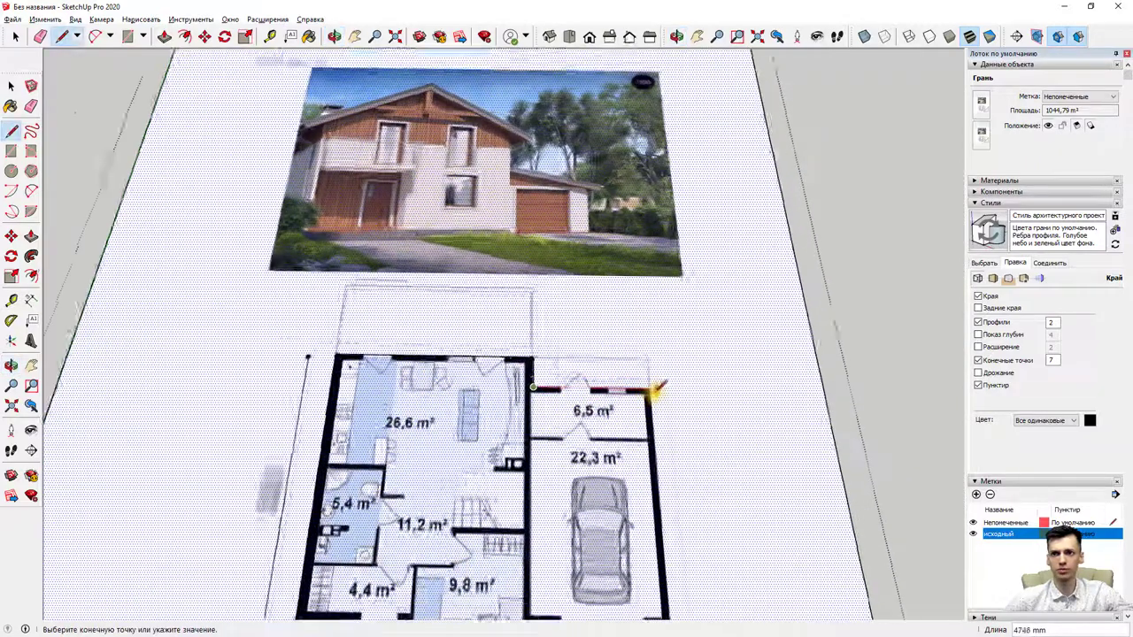
left_click(531, 385)
scroll(658, 384, "up", 1)
left_click(653, 387)
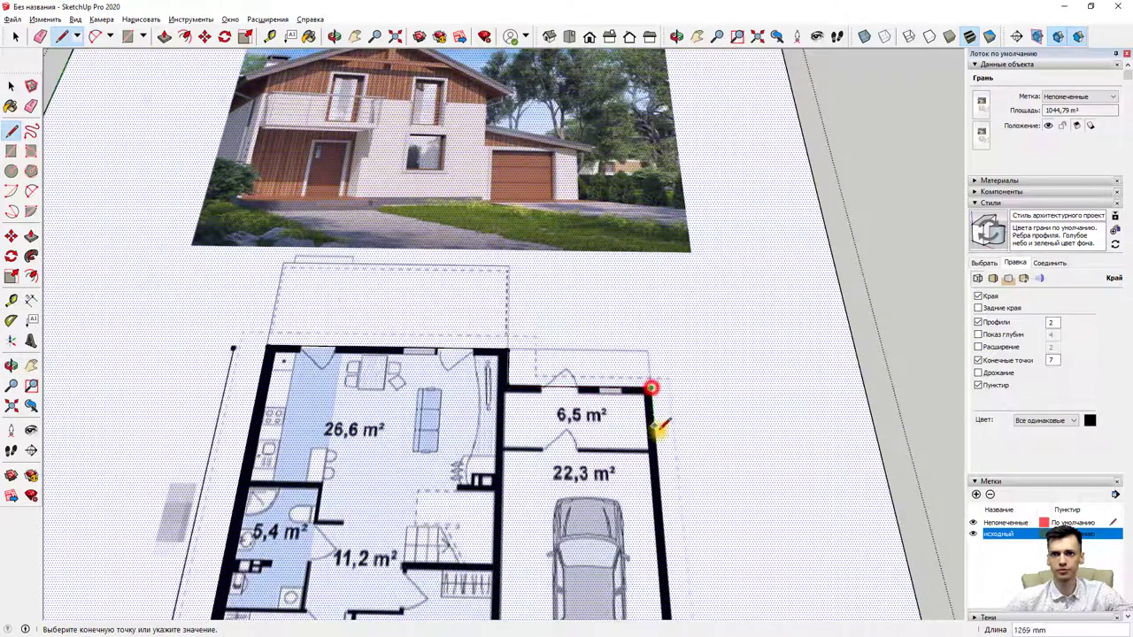
scroll(663, 434, "down", 3)
left_click(670, 600)
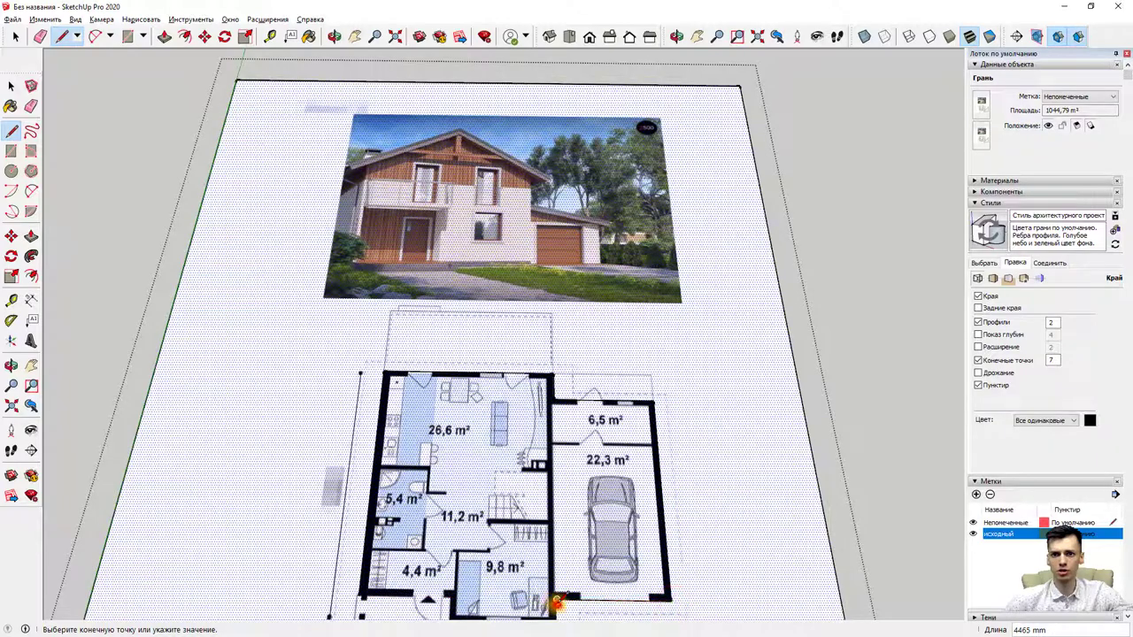
Step: Trace the bottom wall past the 9,8 m² room and entrance step to the bottom-left corner
scroll(556, 603, "down", 3)
middle_click_drag(544, 607, 545, 507)
scroll(542, 508, "up", 2)
scroll(538, 510, "up", 2)
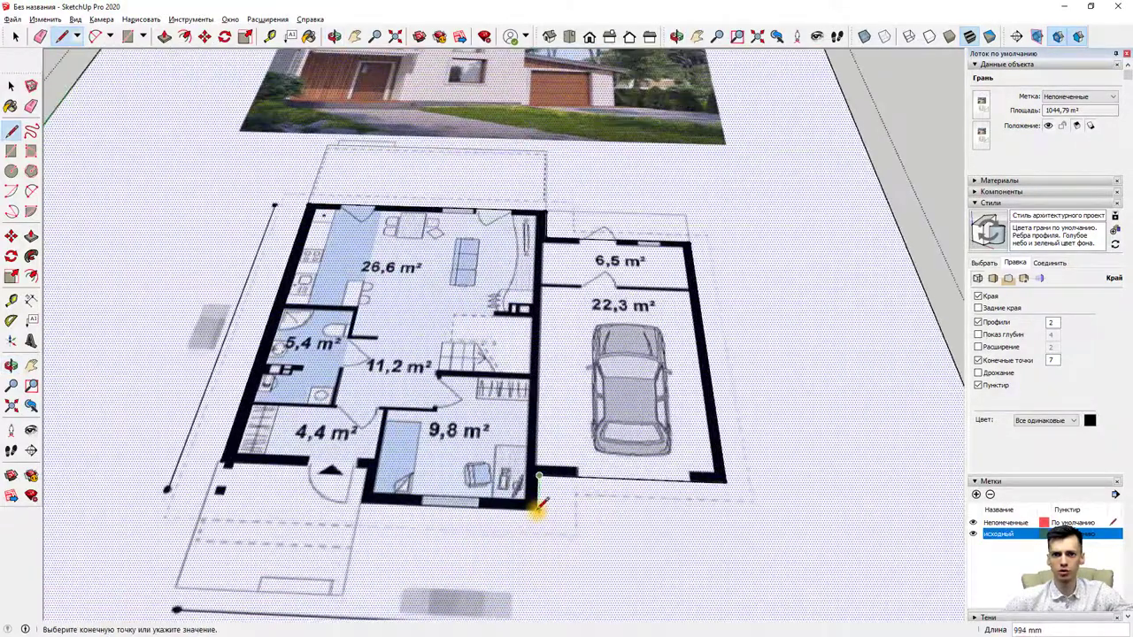
left_click(538, 508)
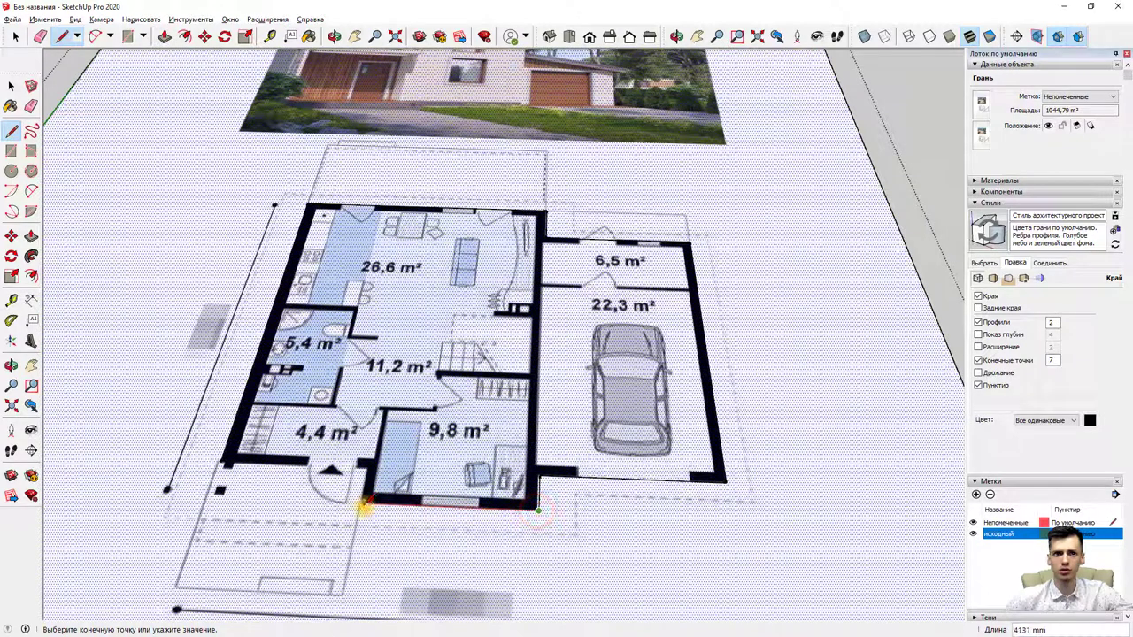
left_click(360, 502)
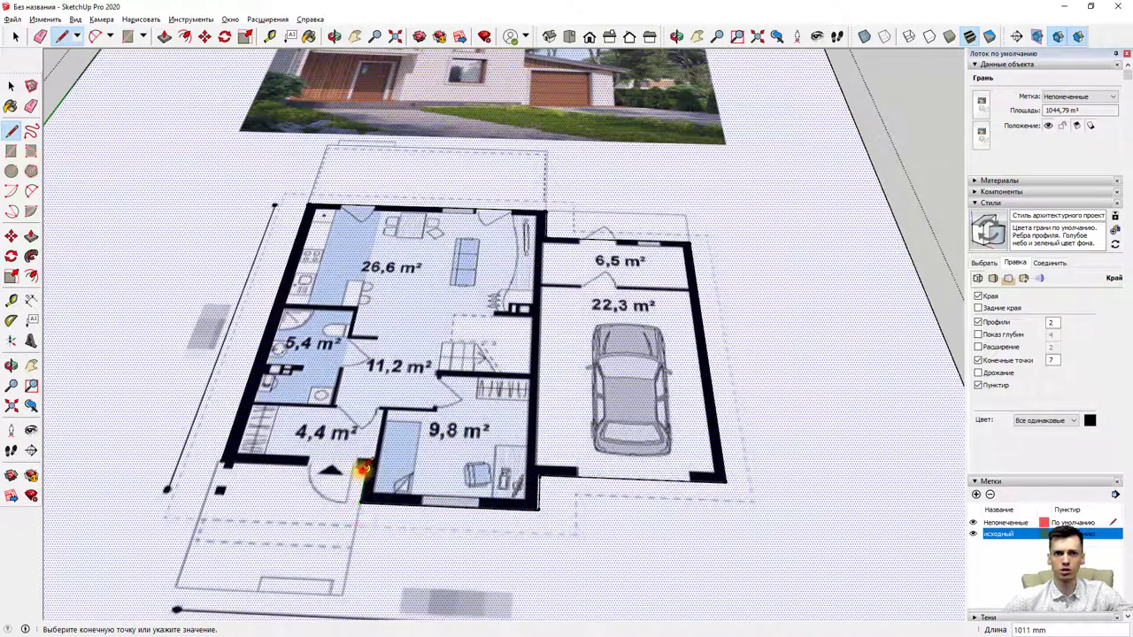
left_click(364, 467)
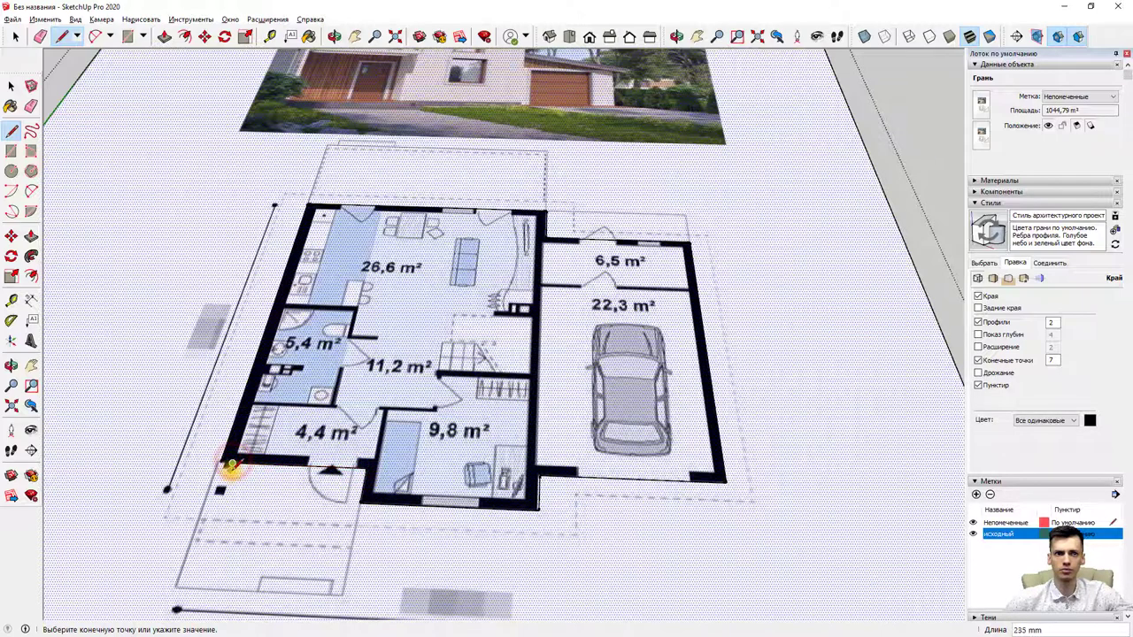
scroll(230, 464, "up", 3)
scroll(239, 459, "up", 2)
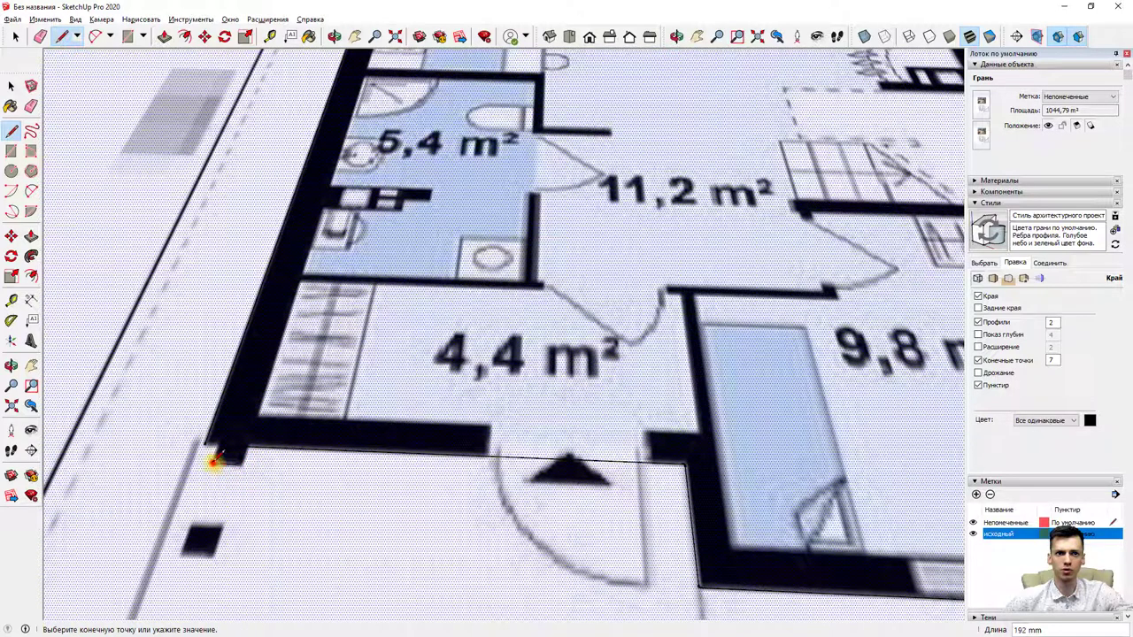
left_click(213, 459)
Step: Restart a new line at the bottom-left wall corner
scroll(213, 447, "down", 2)
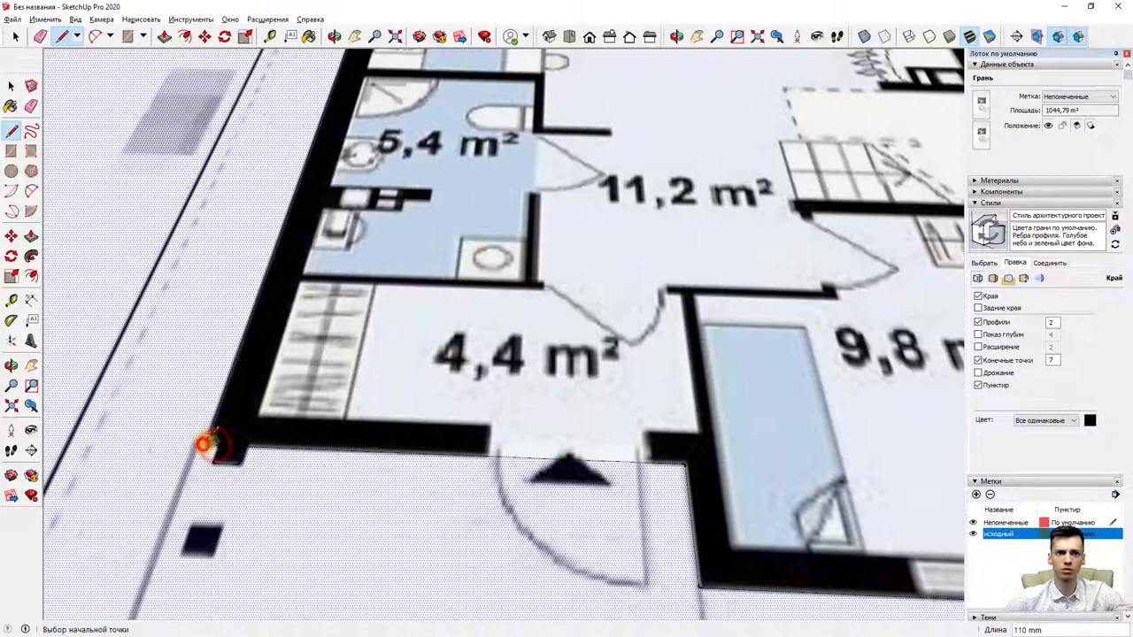
scroll(212, 440, "down", 3)
scroll(214, 437, "down", 2)
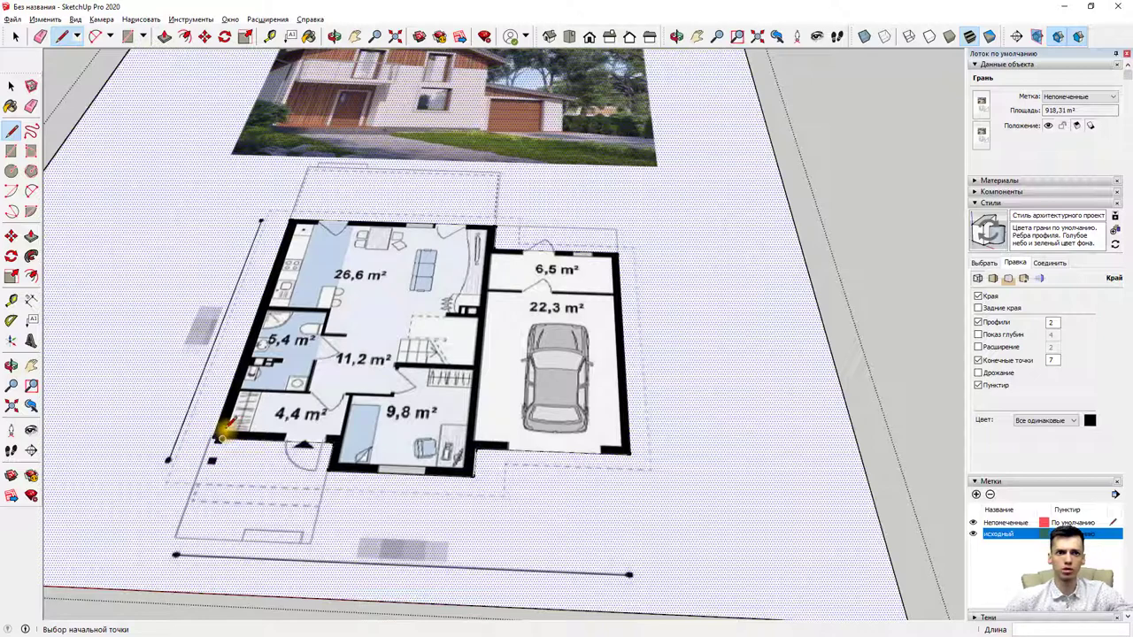
left_click(222, 433)
left_click(222, 436)
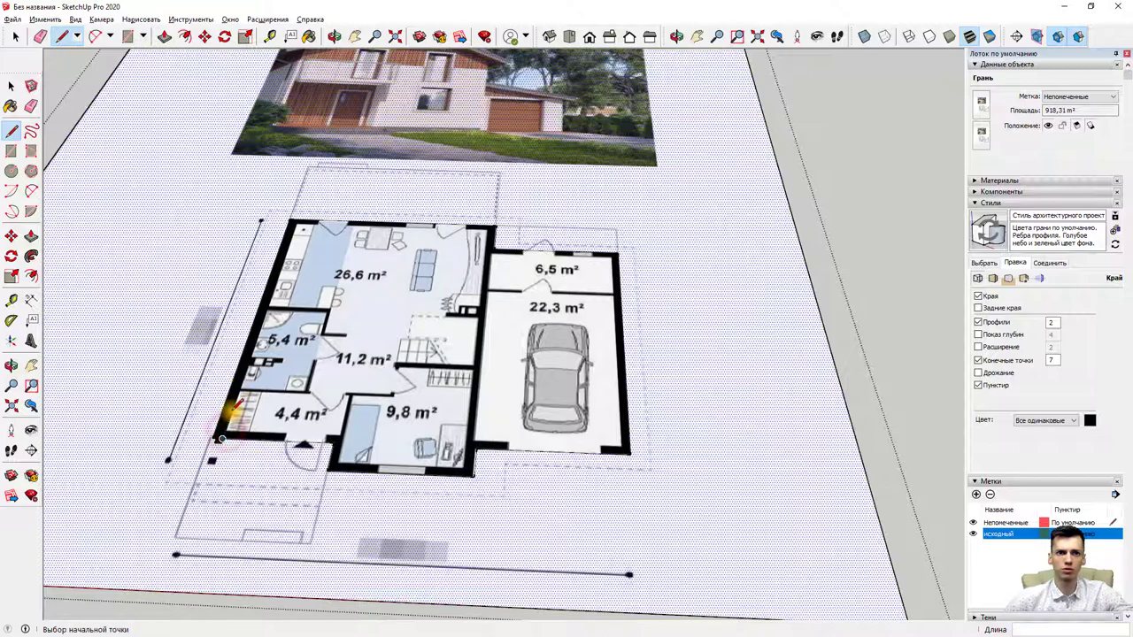
Step: Trace a line along the top wall from the 26,6 m² room's top-left corner
scroll(221, 434, "up", 3)
scroll(221, 431, "up", 2)
scroll(221, 429, "up", 2)
scroll(221, 432, "up", 2)
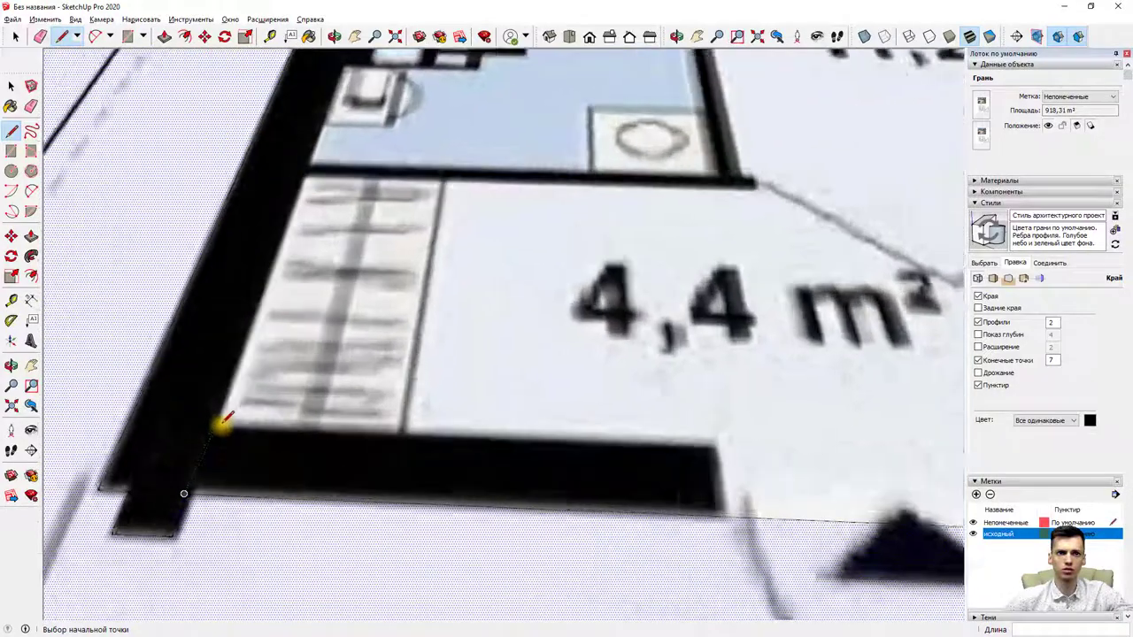
scroll(226, 431, "up", 2)
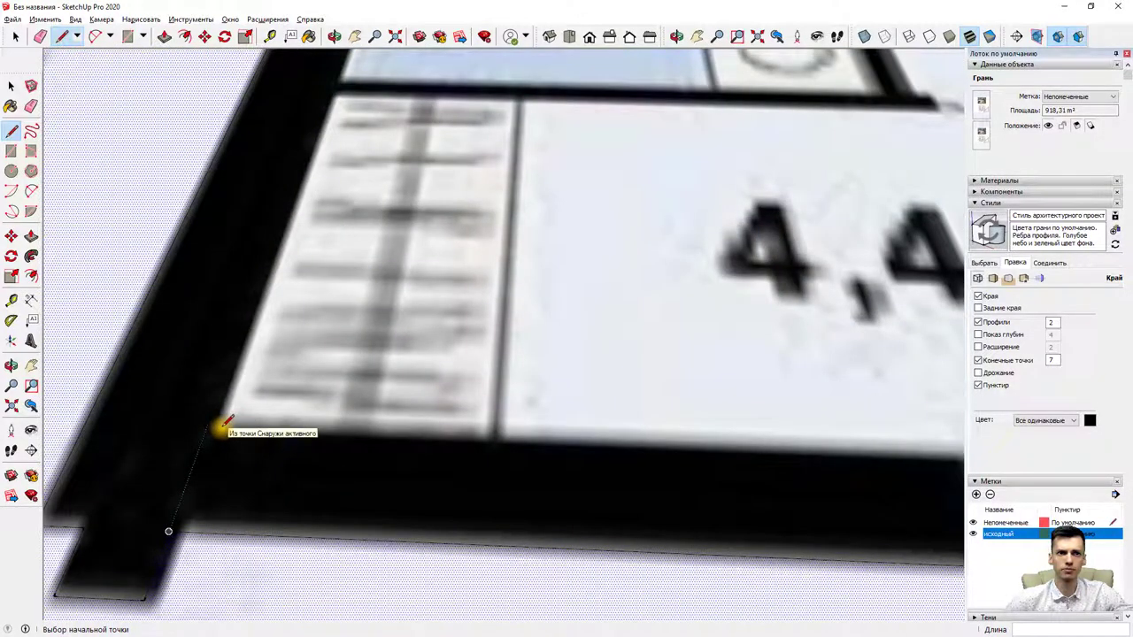
scroll(221, 429, "down", 3)
scroll(217, 430, "down", 3)
scroll(216, 430, "down", 3)
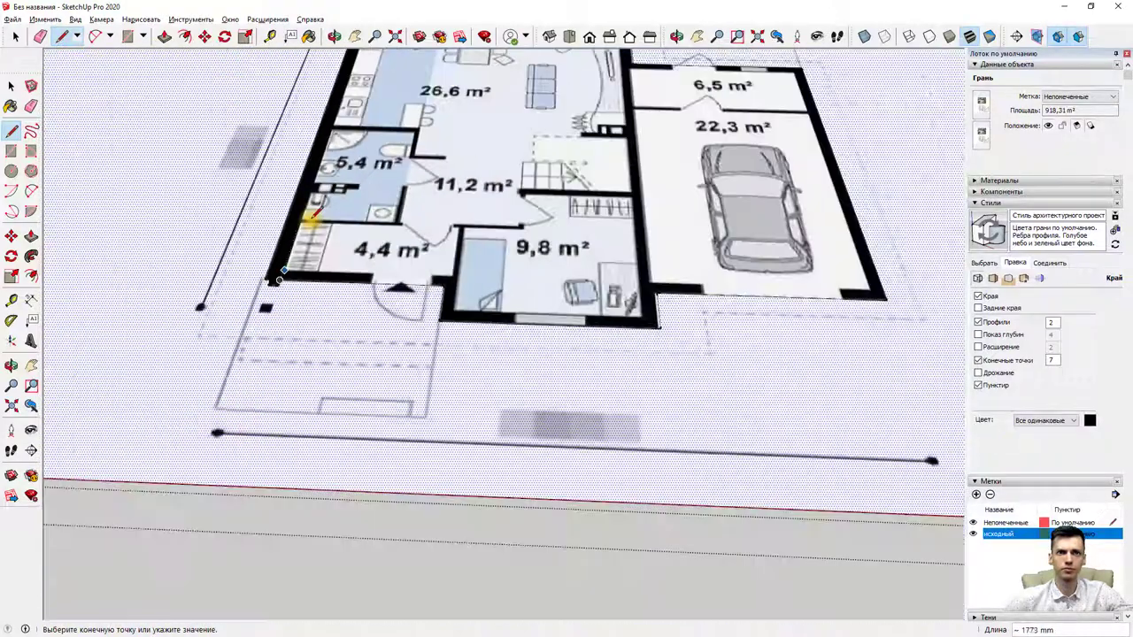
middle_click_drag(304, 223, 302, 297)
scroll(304, 297, "down", 3)
scroll(327, 142, "up", 2)
scroll(323, 128, "up", 3)
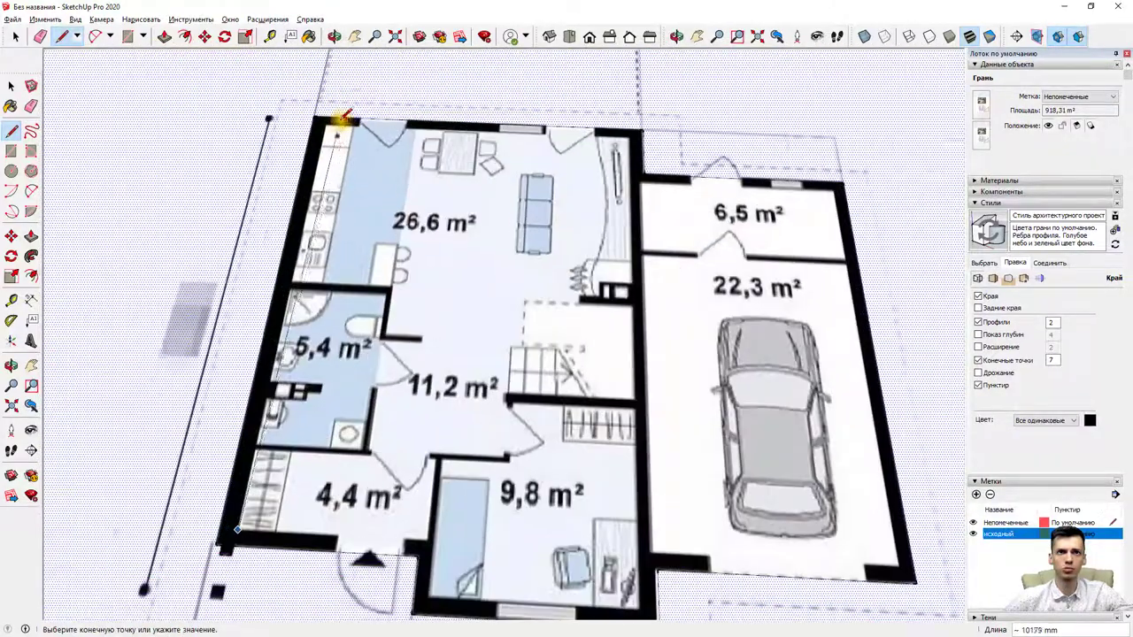
scroll(319, 128, "up", 3)
left_click(317, 127)
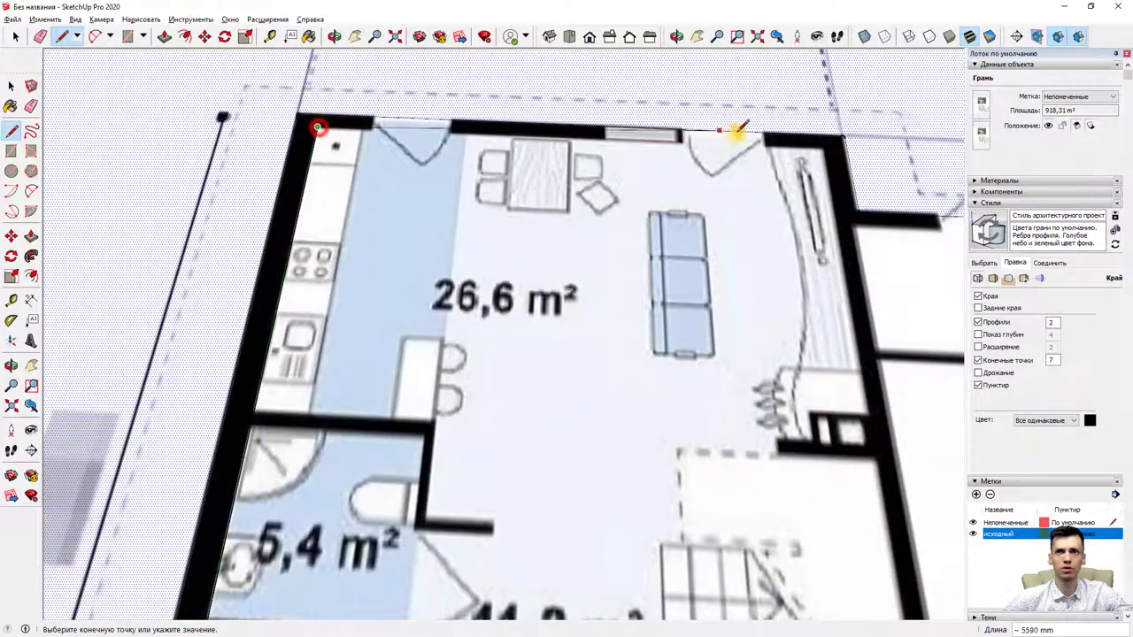
left_click(823, 148)
Step: Trace the left wall edges and close the outline at the lower-left corner
scroll(823, 150, "down", 3)
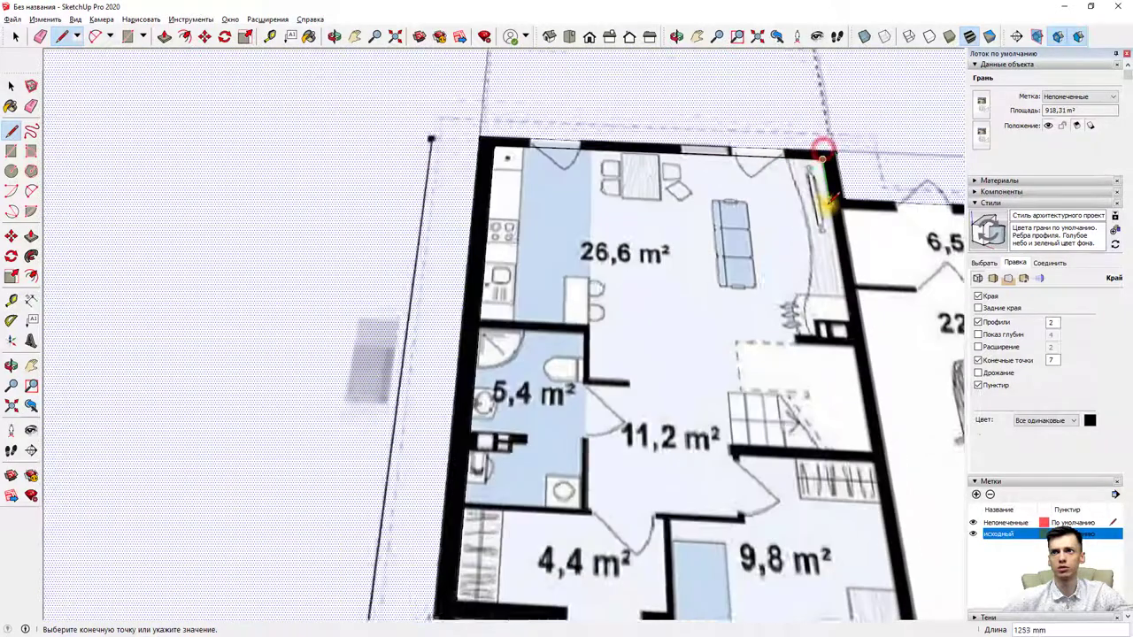
scroll(823, 155, "up", 1)
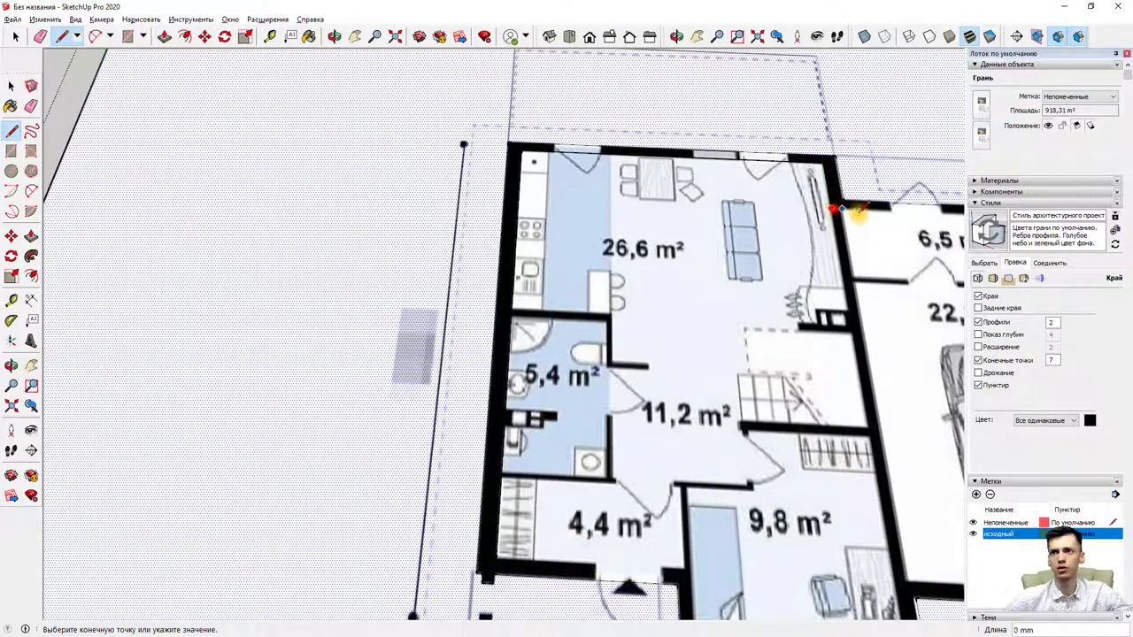
scroll(834, 204, "down", 2)
scroll(885, 221, "down", 2)
mouse_move(890, 222)
middle_mouse_down()
mouse_move(747, 283)
mouse_move(894, 271)
mouse_move(614, 291)
middle_mouse_up()
scroll(615, 291, "up", 3)
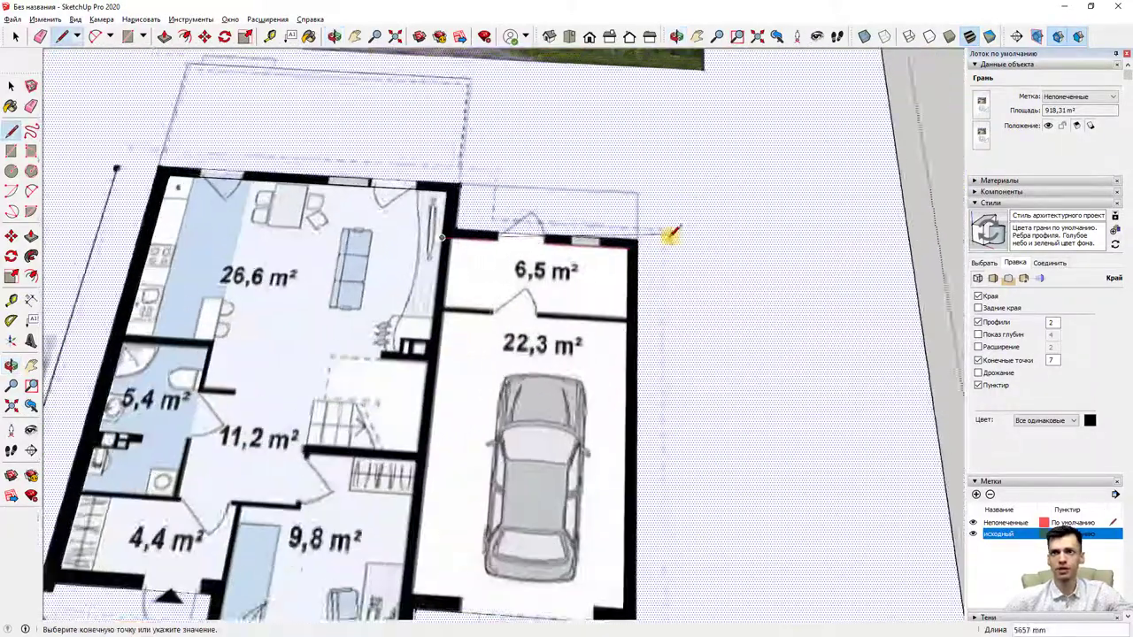
scroll(670, 232, "up", 2)
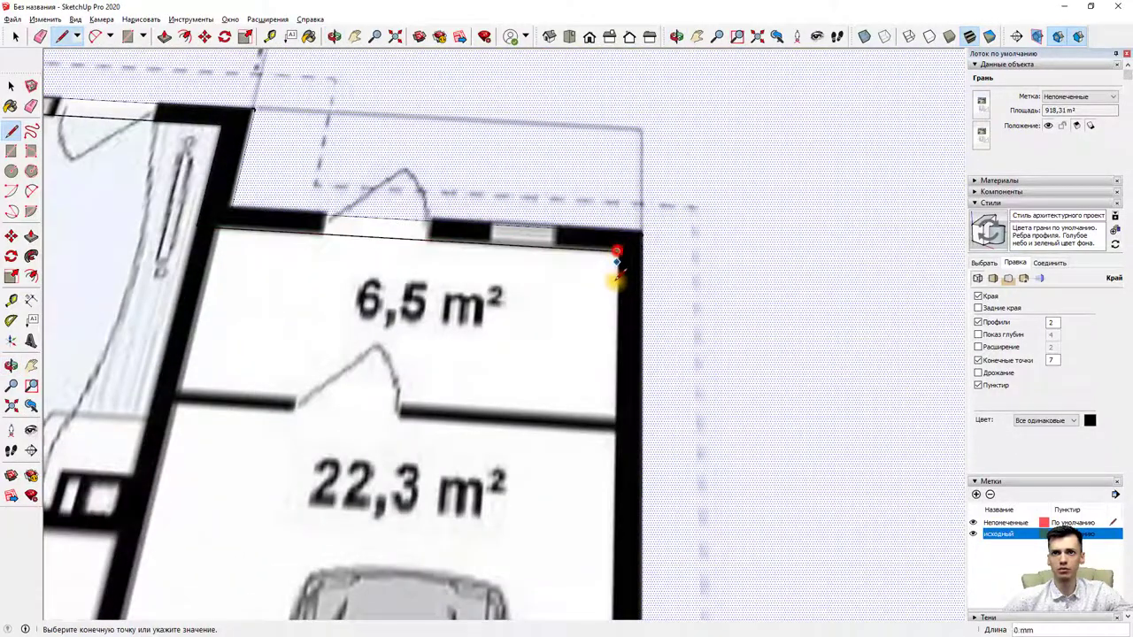
scroll(615, 265, "down", 5)
mouse_move(614, 404)
middle_mouse_down()
mouse_move(627, 516)
mouse_move(614, 587)
mouse_move(607, 506)
mouse_move(610, 536)
mouse_move(627, 450)
middle_mouse_up()
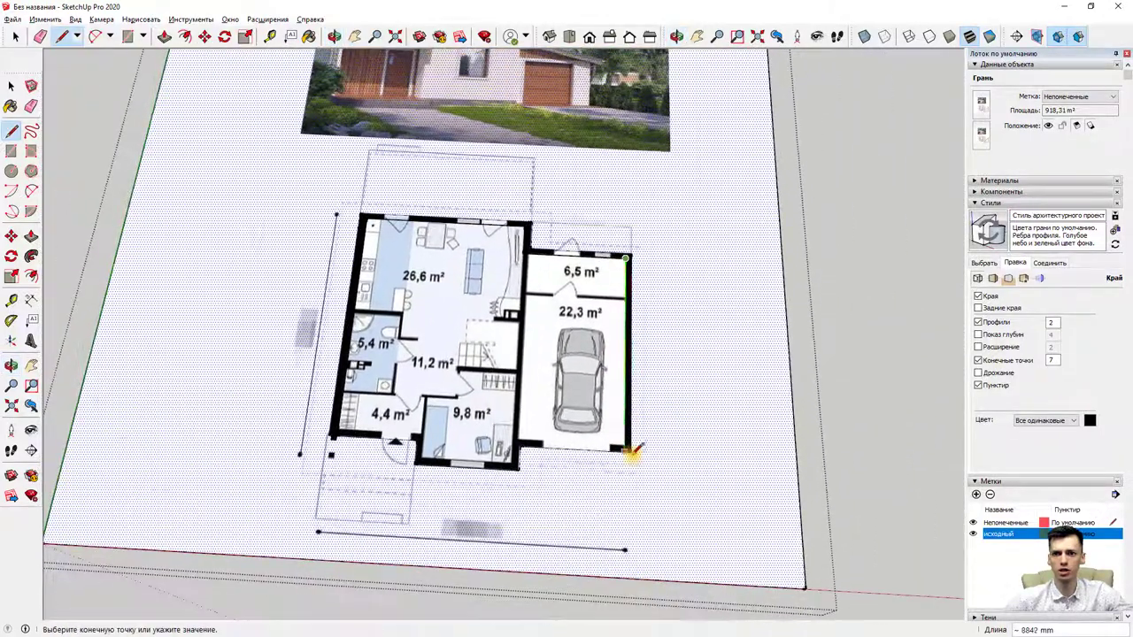
scroll(627, 449, "up", 3)
scroll(607, 435, "up", 2)
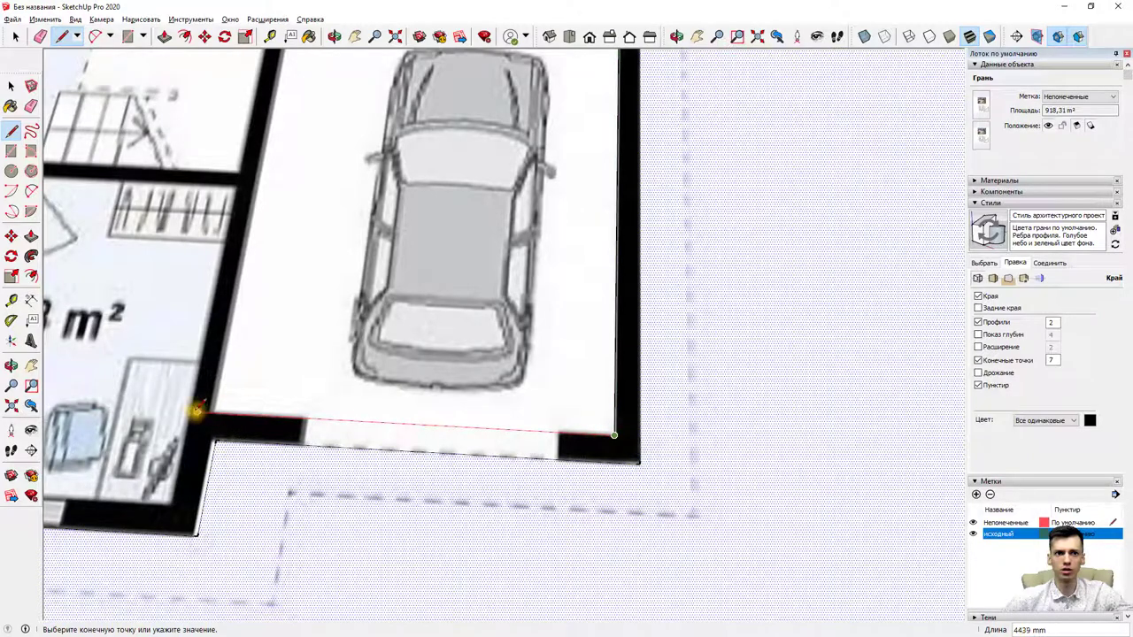
left_click(189, 409)
scroll(190, 409, "down", 2)
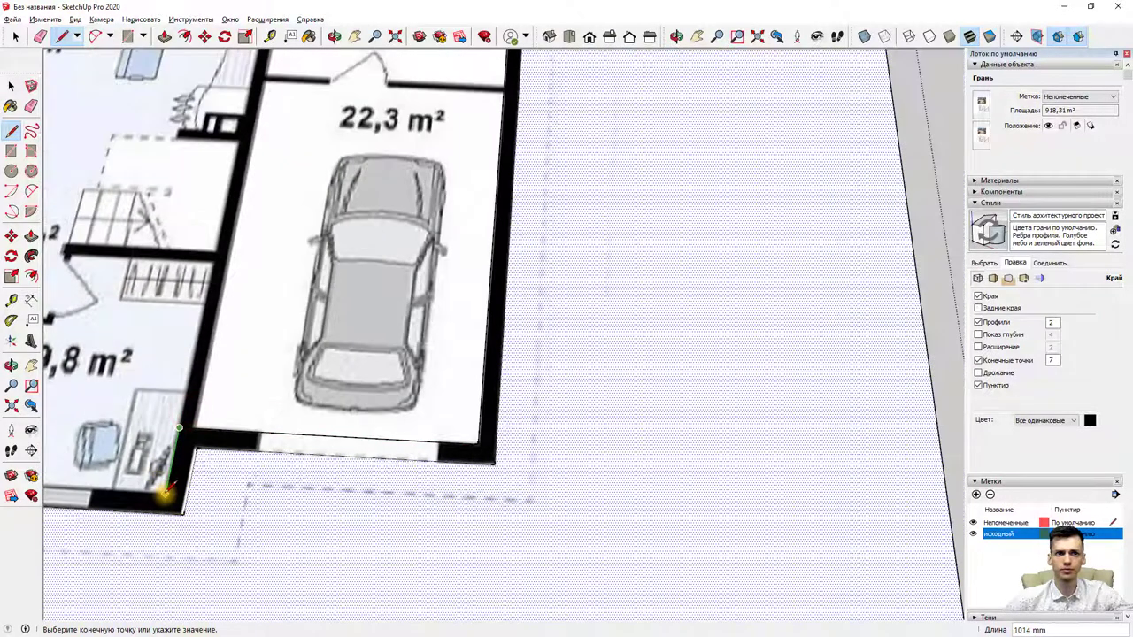
scroll(165, 493, "down", 2)
mouse_move(165, 486)
middle_mouse_down()
mouse_move(361, 461)
mouse_move(271, 481)
mouse_move(280, 445)
mouse_move(368, 415)
middle_mouse_up()
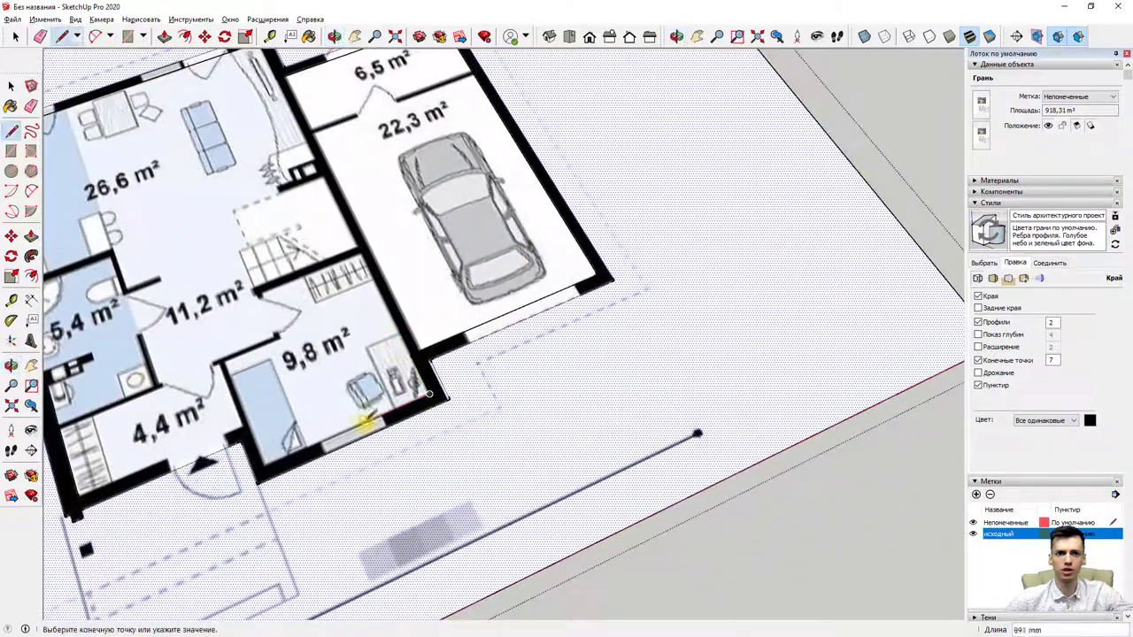
left_click(264, 462)
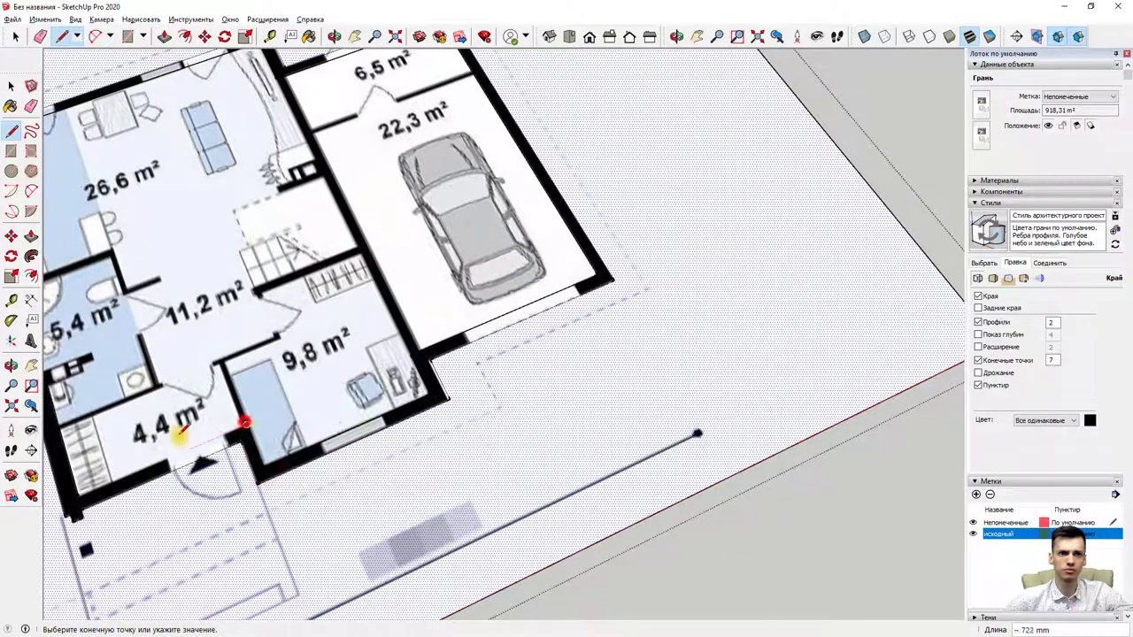
left_click(74, 494)
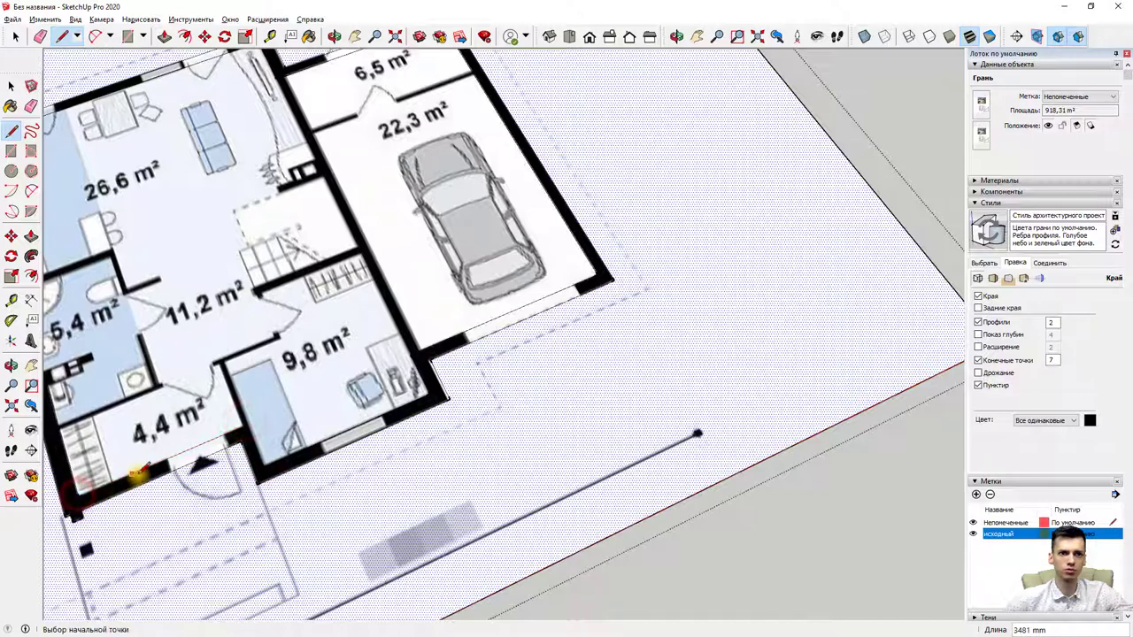
Step: Try to hide the floor-plan image tag twice and dismiss the cannot-hide warnings
scroll(438, 423, "down", 2)
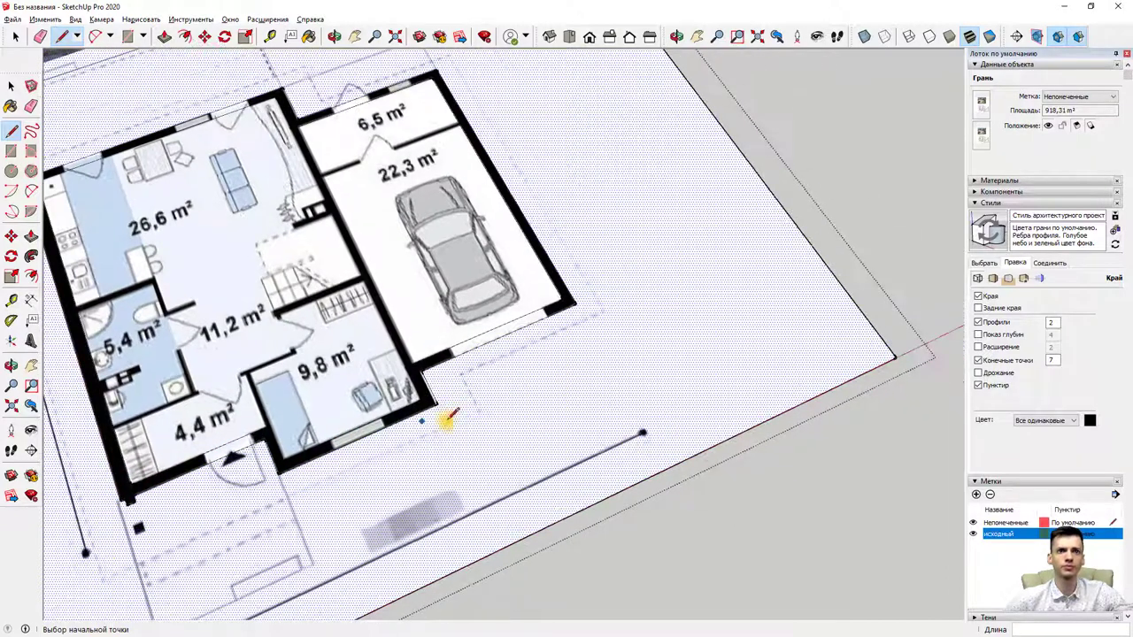
left_click(975, 535)
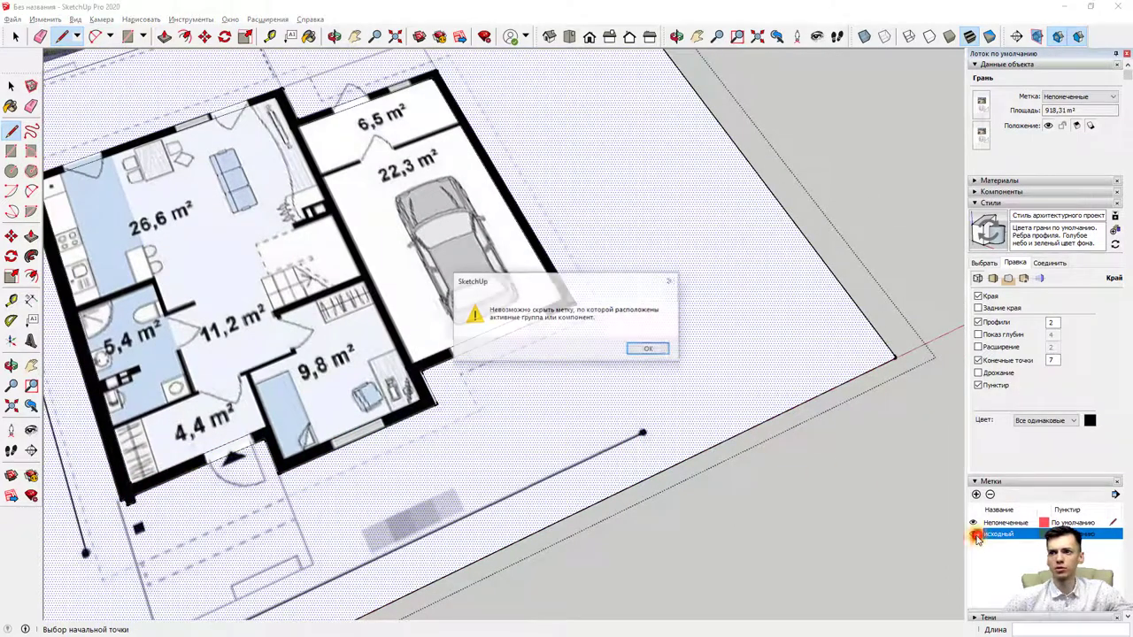
left_click(651, 352)
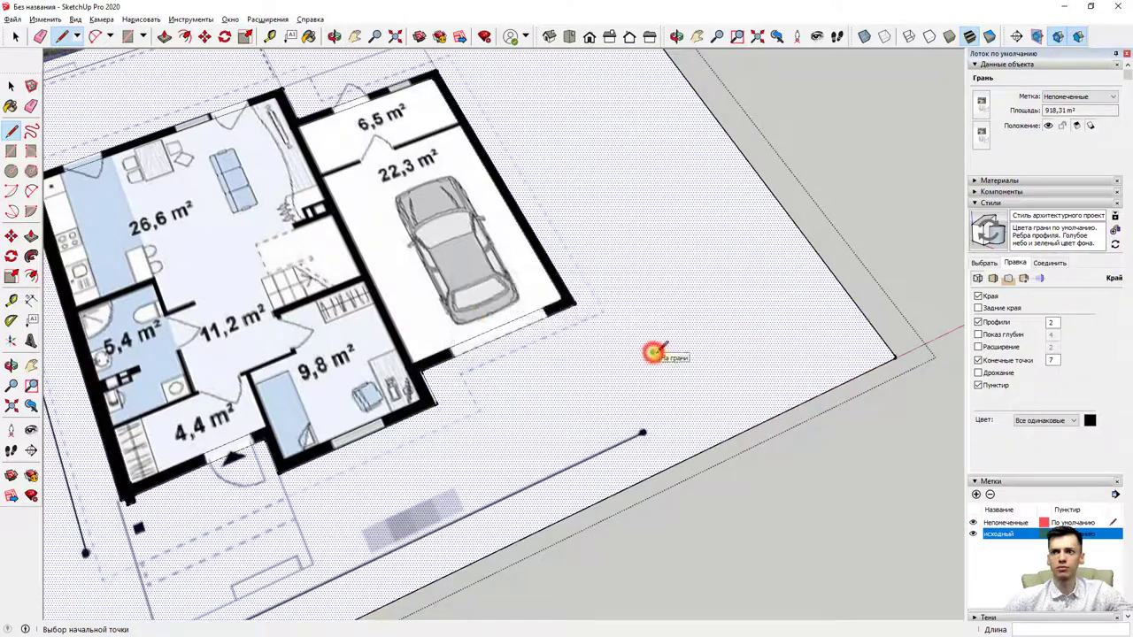
left_click(974, 533)
left_click(649, 349)
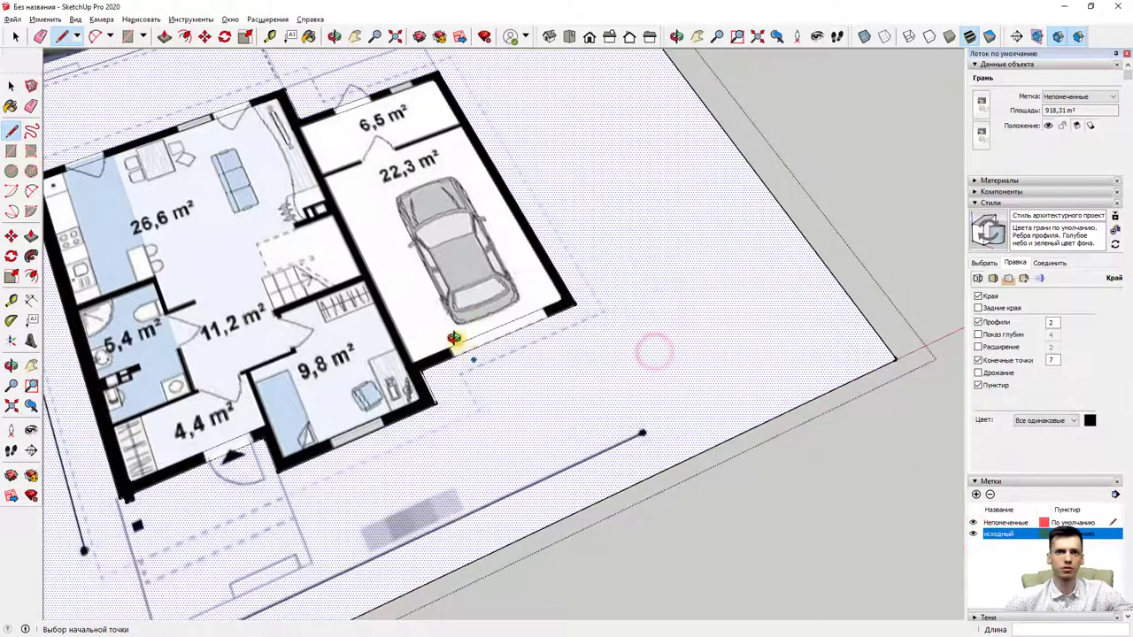
middle_click_drag(460, 382, 361, 301)
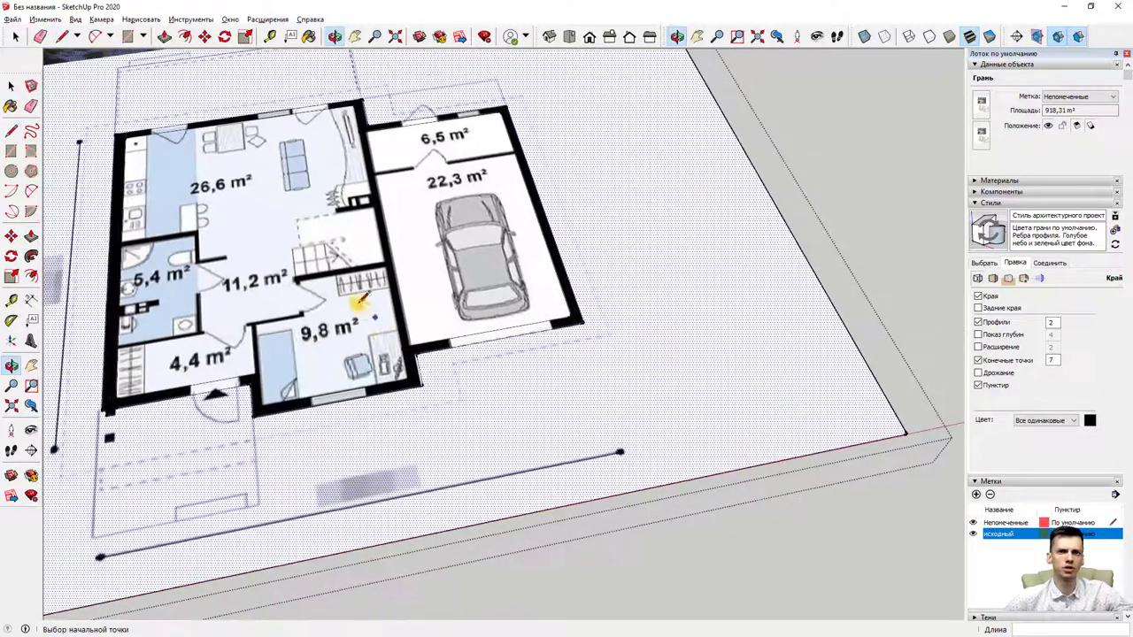
Step: Start a Push/Pull on the ground face under the plan, then cancel the mistaken extrusion
left_click(165, 36)
scroll(573, 320, "up", 3)
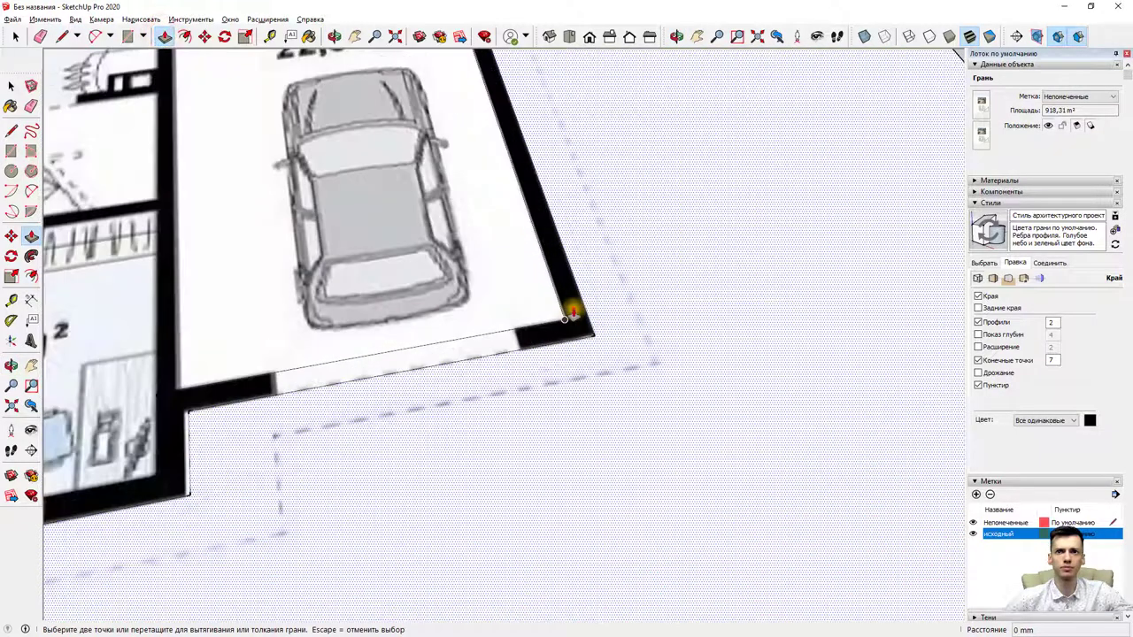
left_click(575, 310)
scroll(569, 309, "down", 3)
scroll(571, 245, "down", 4)
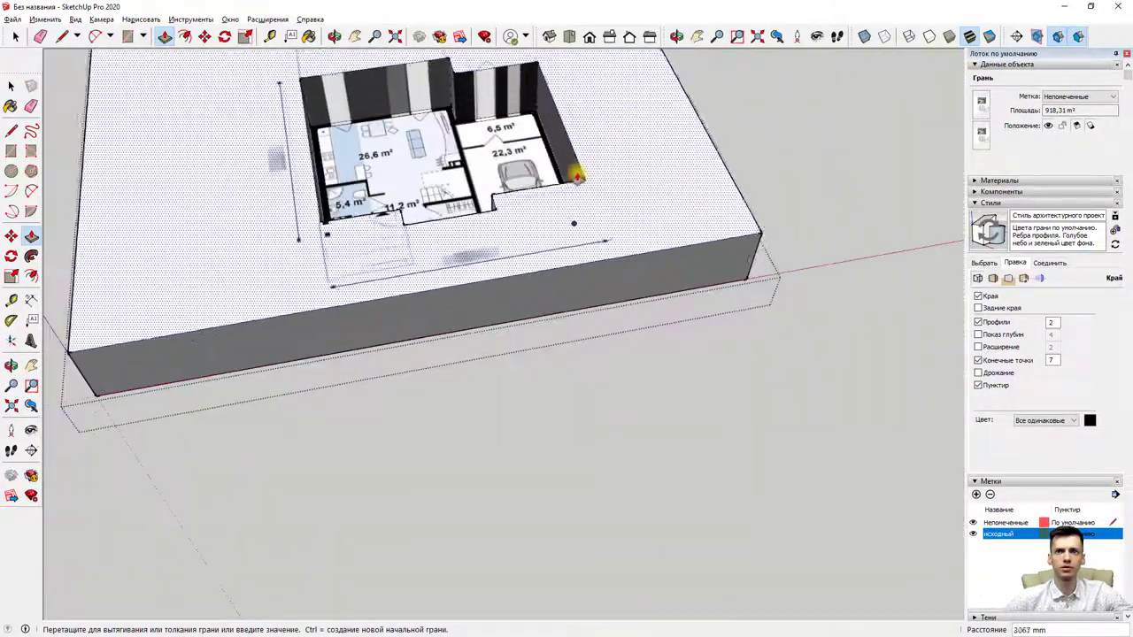
scroll(580, 235, "up", 4)
scroll(593, 128, "up", 2)
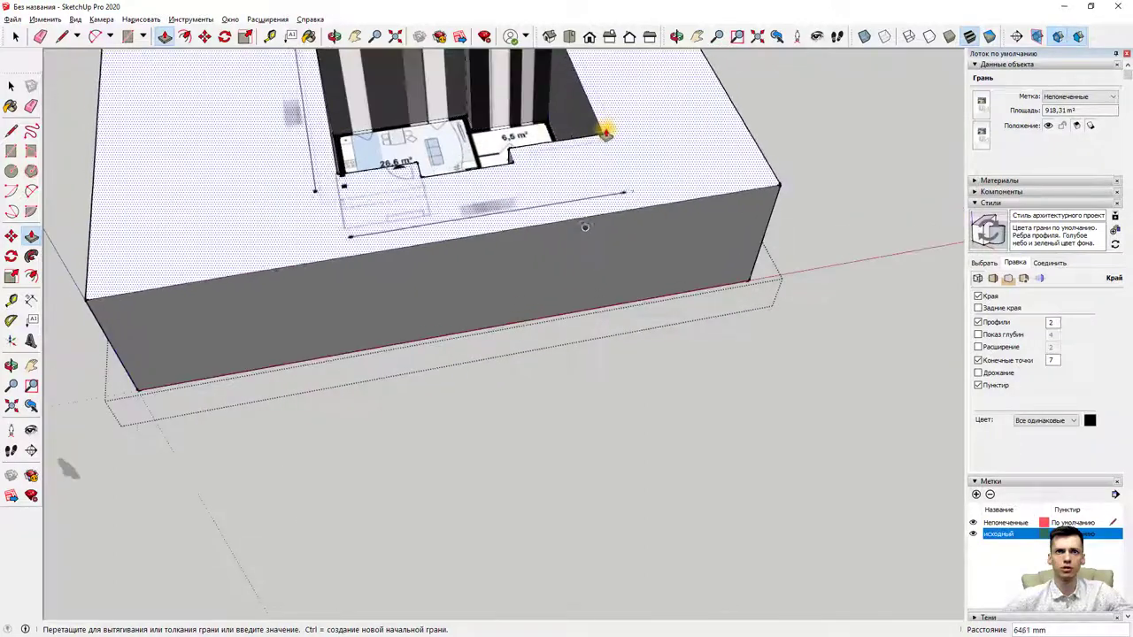
scroll(595, 157, "up", 2)
scroll(587, 175, "up", 2)
key("Escape")
scroll(575, 190, "up", 4)
scroll(571, 199, "down", 2)
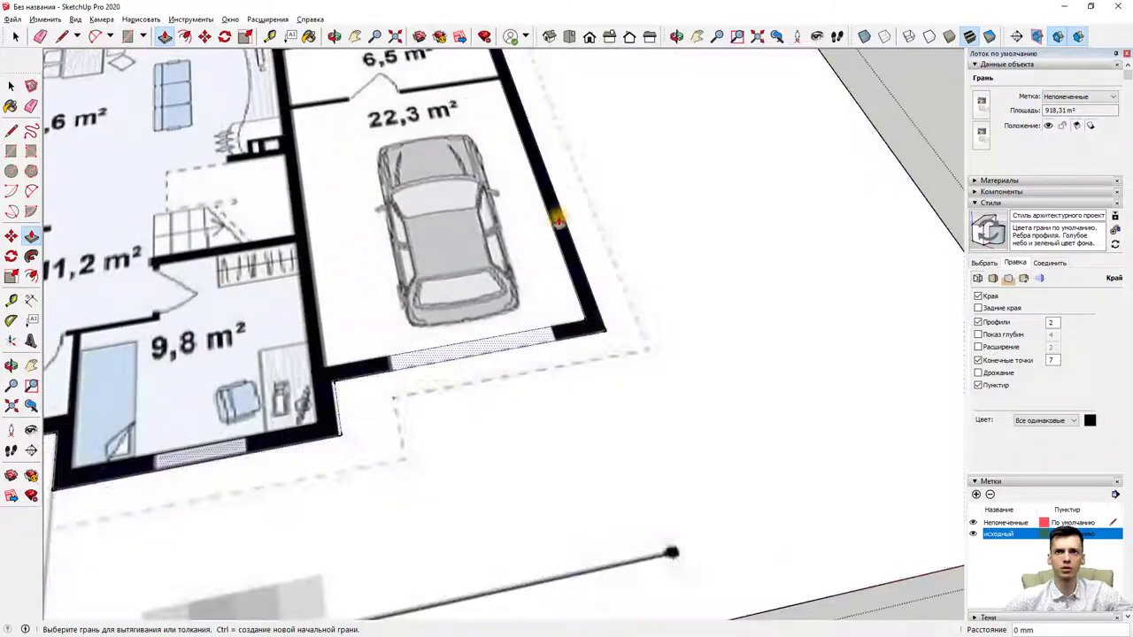
Step: Pull the traced wall face upward to set the wall height, then orbit to view the walls
left_click(556, 212)
scroll(560, 177, "down", 3)
scroll(563, 133, "down", 2)
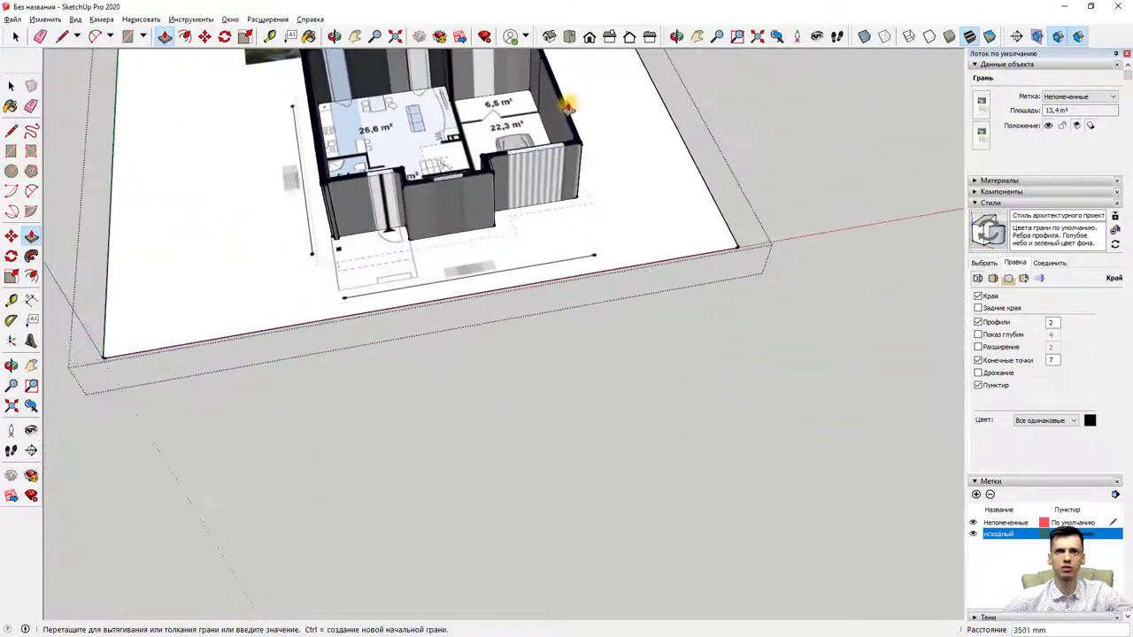
left_click(569, 95)
mouse_move(619, 222)
middle_mouse_down()
mouse_move(371, 223)
mouse_move(182, 190)
middle_mouse_up()
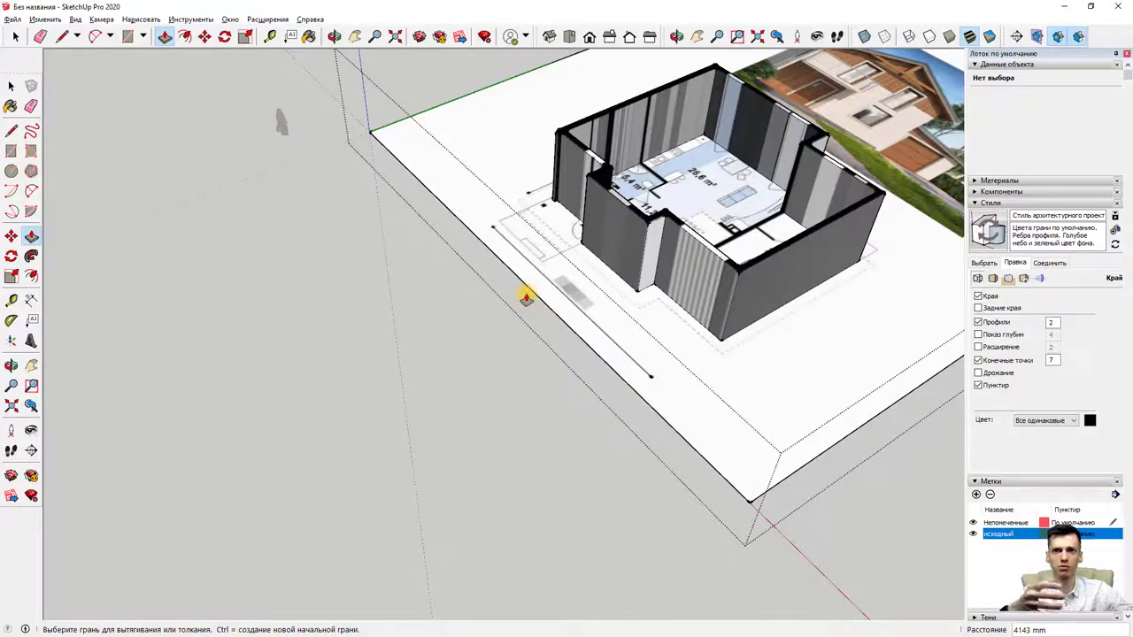
scroll(637, 128, "up", 2)
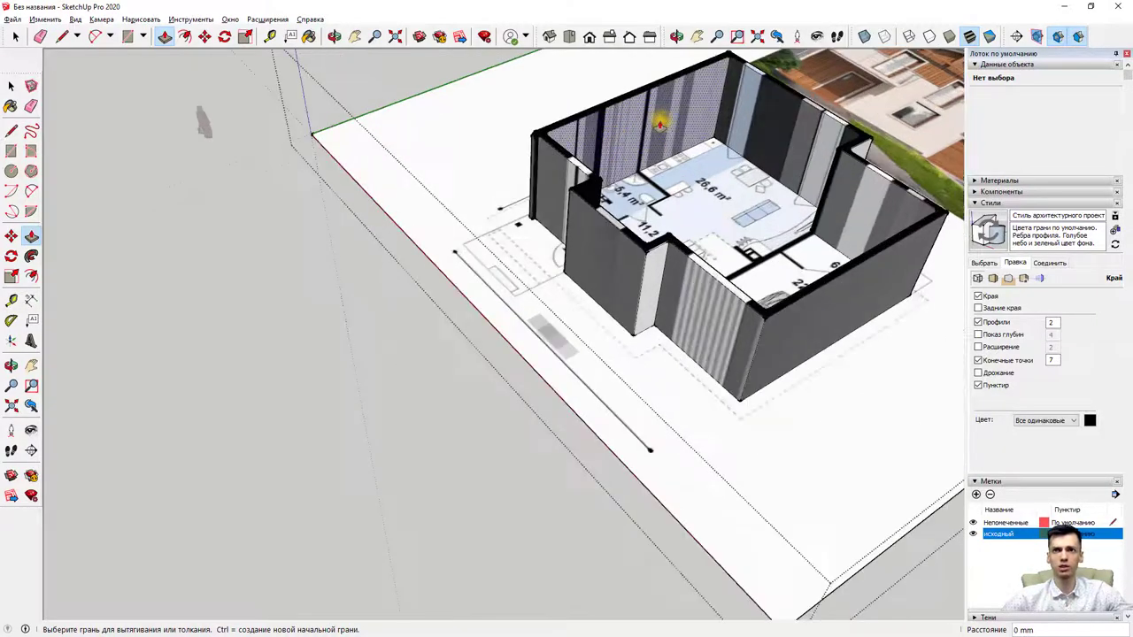
scroll(620, 124, "up", 4)
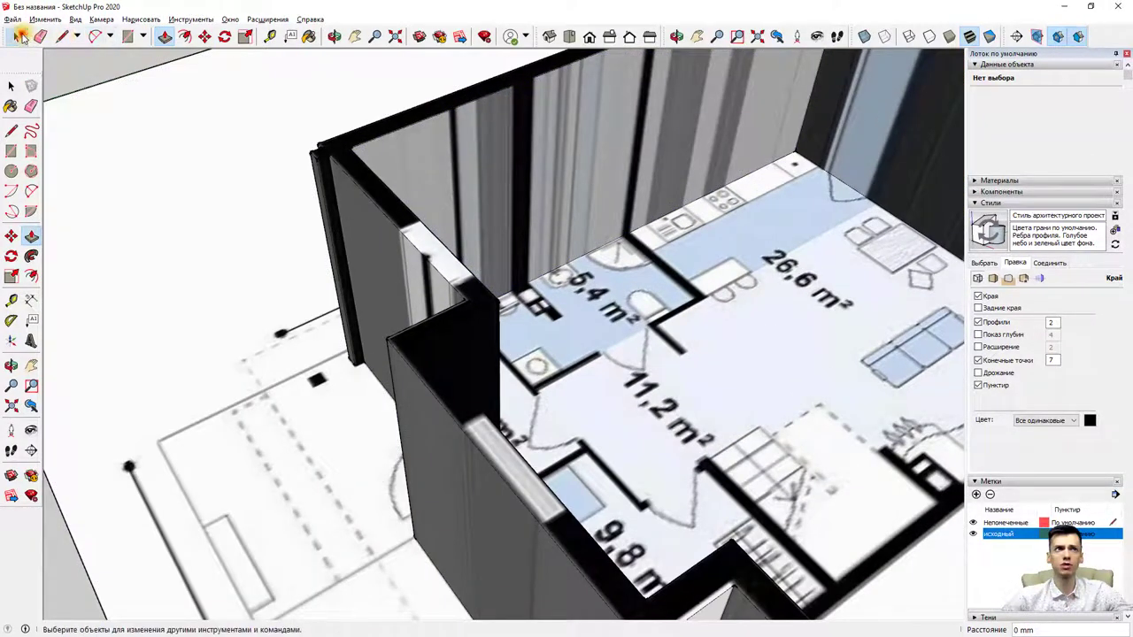
left_click(15, 36)
left_click(537, 170)
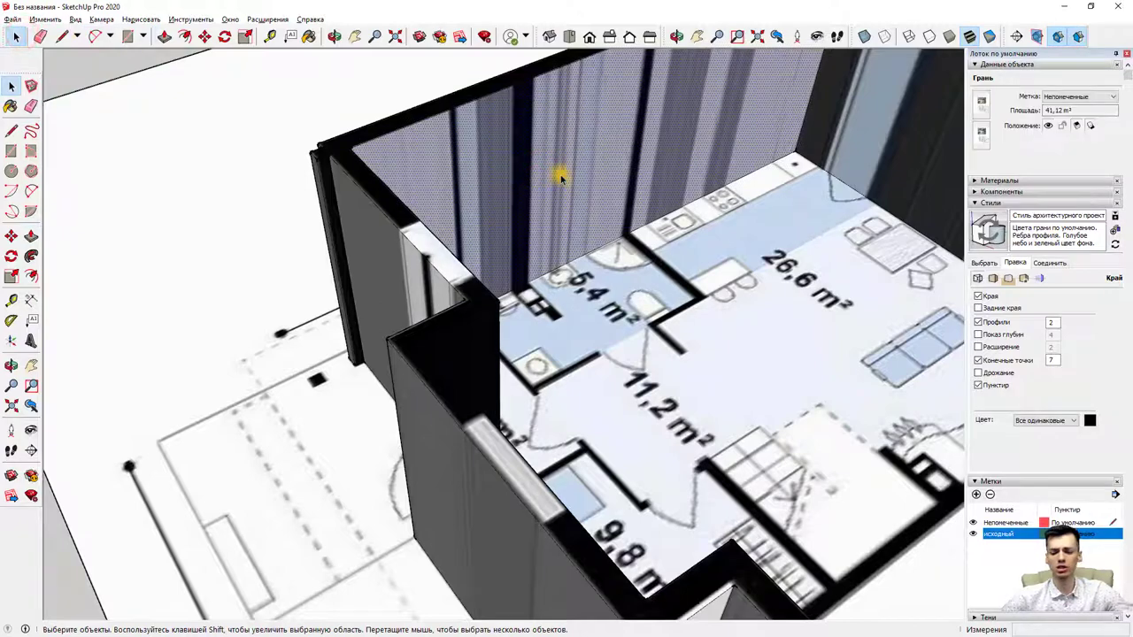
scroll(557, 175, "down", 1)
scroll(590, 181, "down", 5)
mouse_move(582, 183)
middle_mouse_down()
mouse_move(505, 230)
mouse_move(535, 69)
middle_mouse_up()
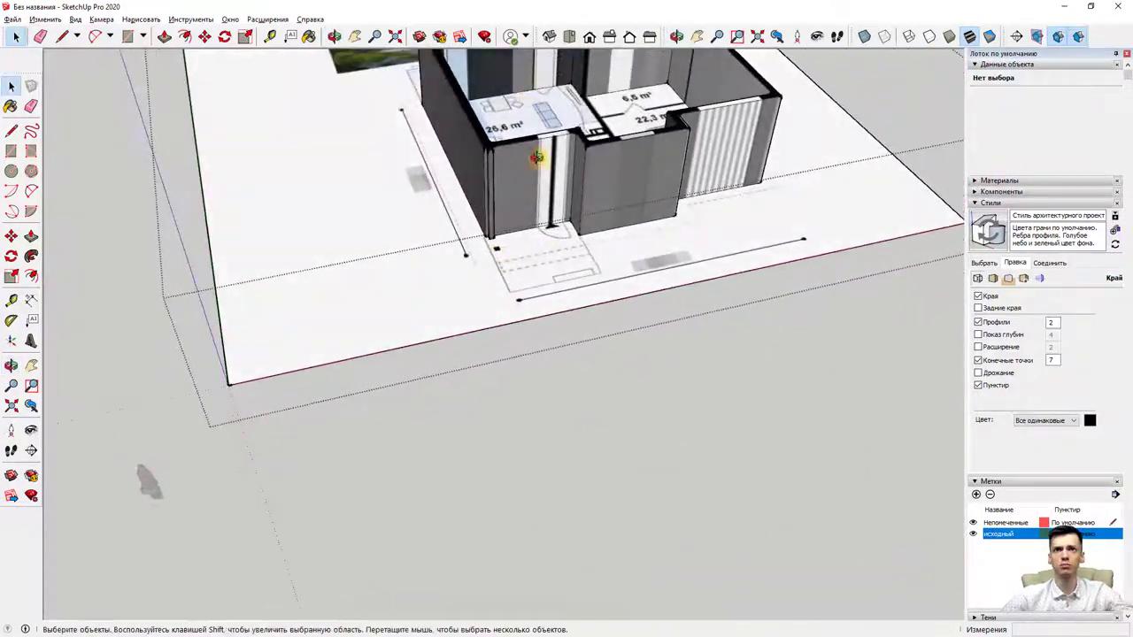
scroll(536, 157, "down", 2)
left_click(396, 323)
scroll(407, 306, "down", 2)
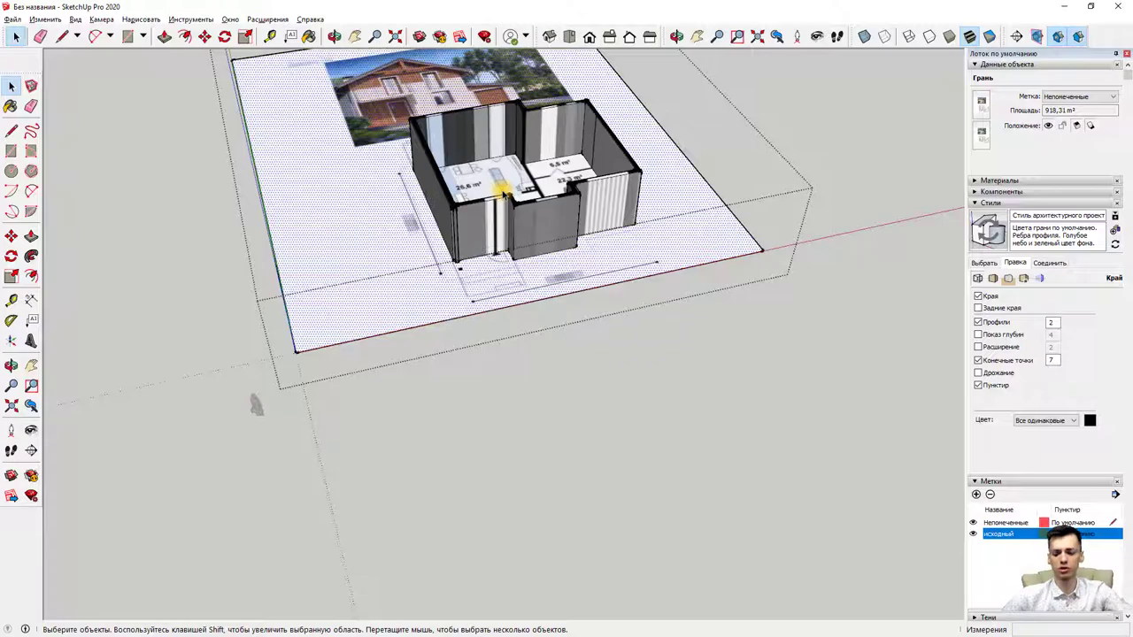
scroll(513, 152, "up", 5)
mouse_move(514, 151)
middle_mouse_down()
mouse_move(434, 215)
mouse_move(172, 288)
mouse_move(61, 342)
mouse_move(304, 362)
mouse_move(650, 259)
mouse_move(649, 273)
middle_mouse_up()
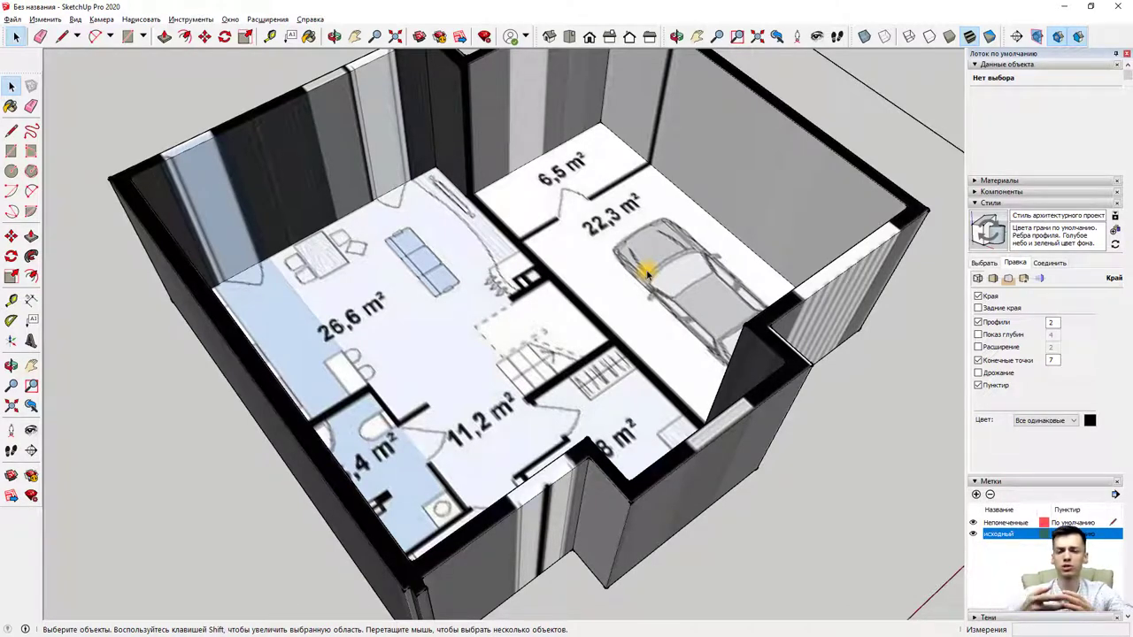
left_click(176, 256)
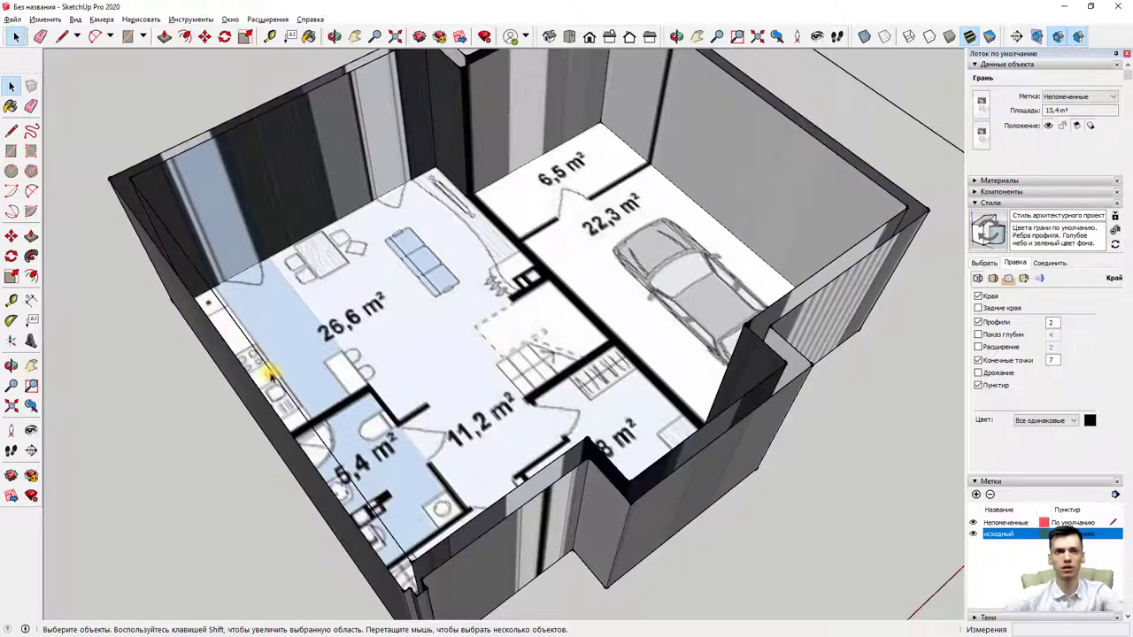
scroll(265, 375, "up", 3)
middle_click_drag(337, 463, 142, 432)
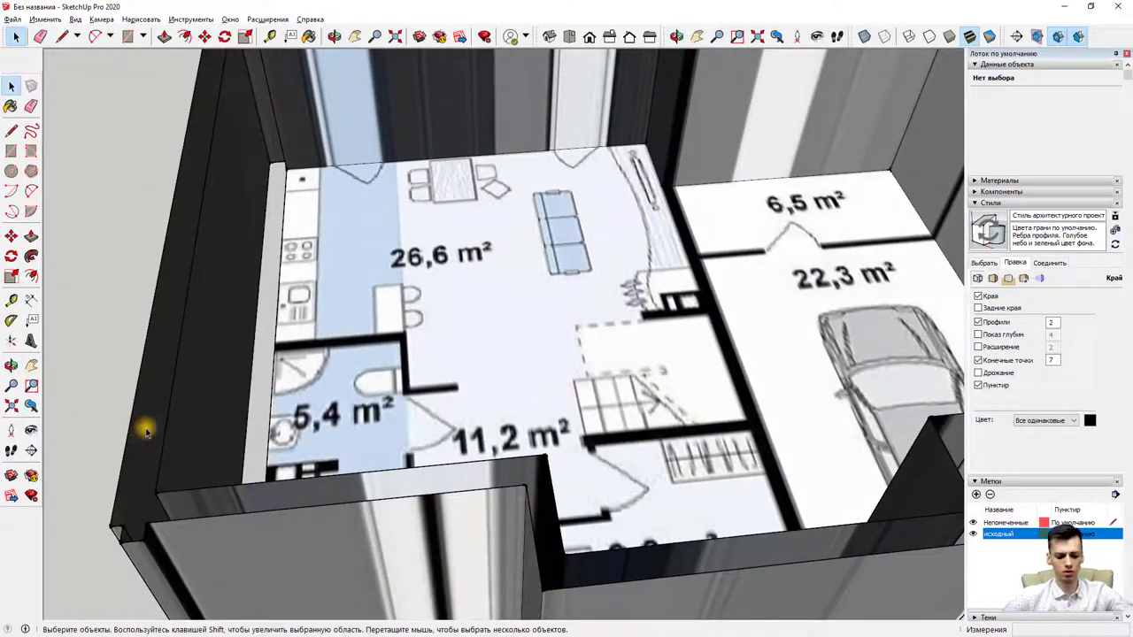
scroll(518, 486, "down", 2)
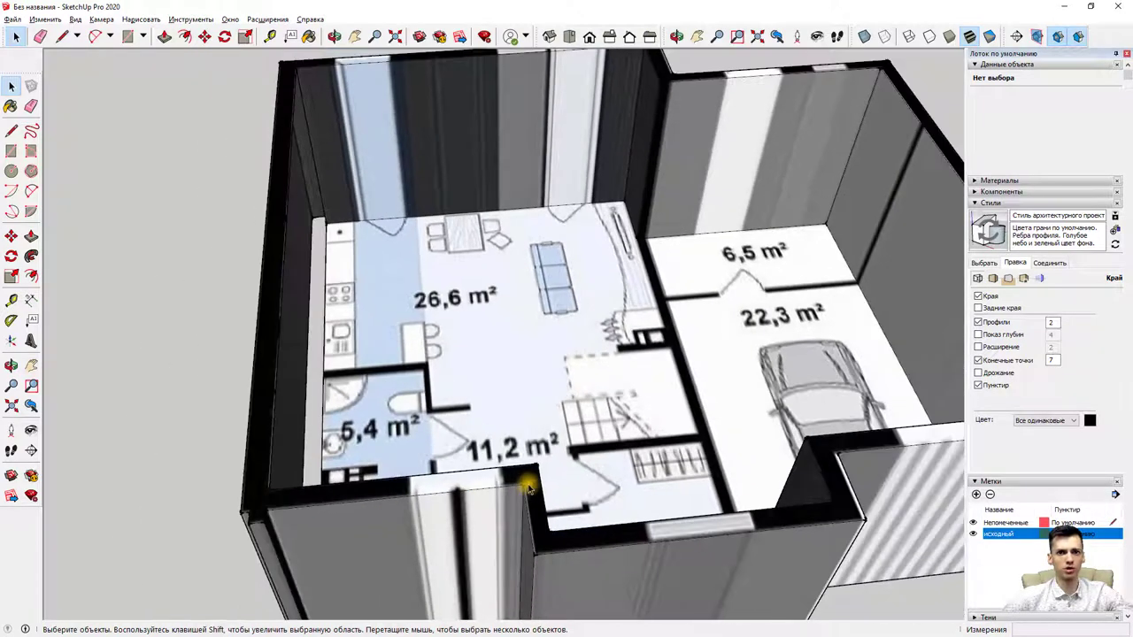
scroll(528, 489, "down", 2)
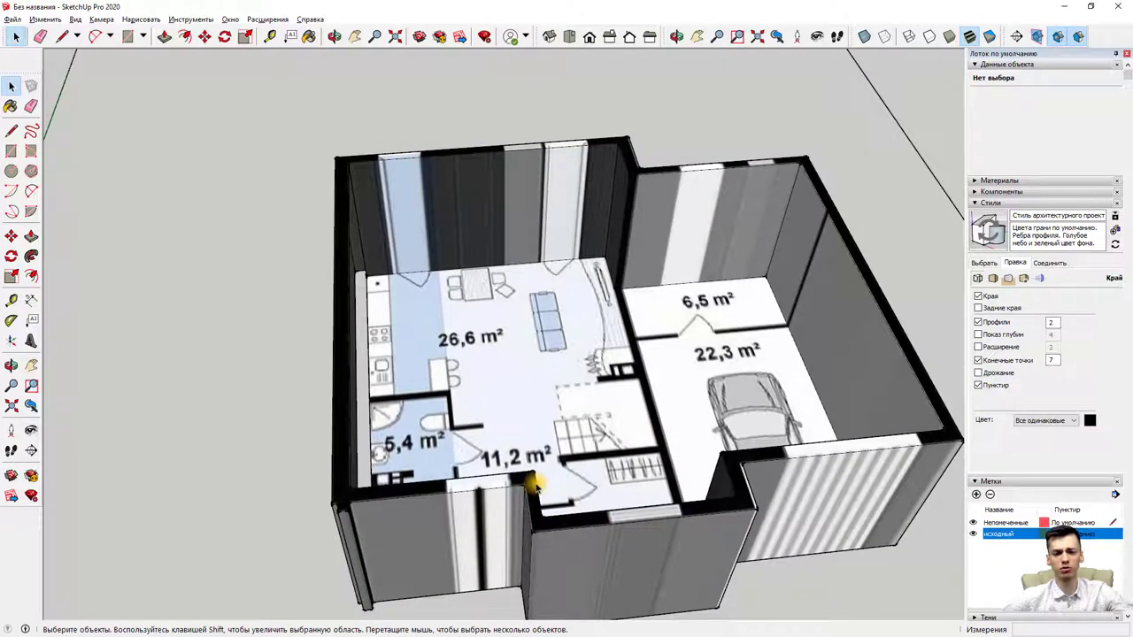